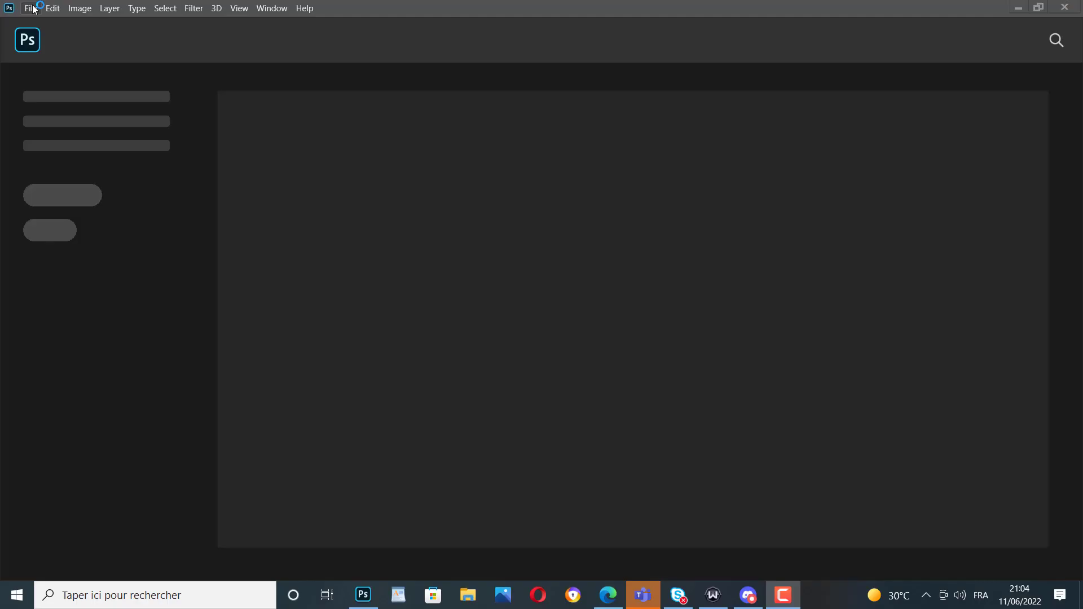
# Create a new 2560 × 1440 px, 300 ppi document named YBanner.
pyautogui.click(31, 8)
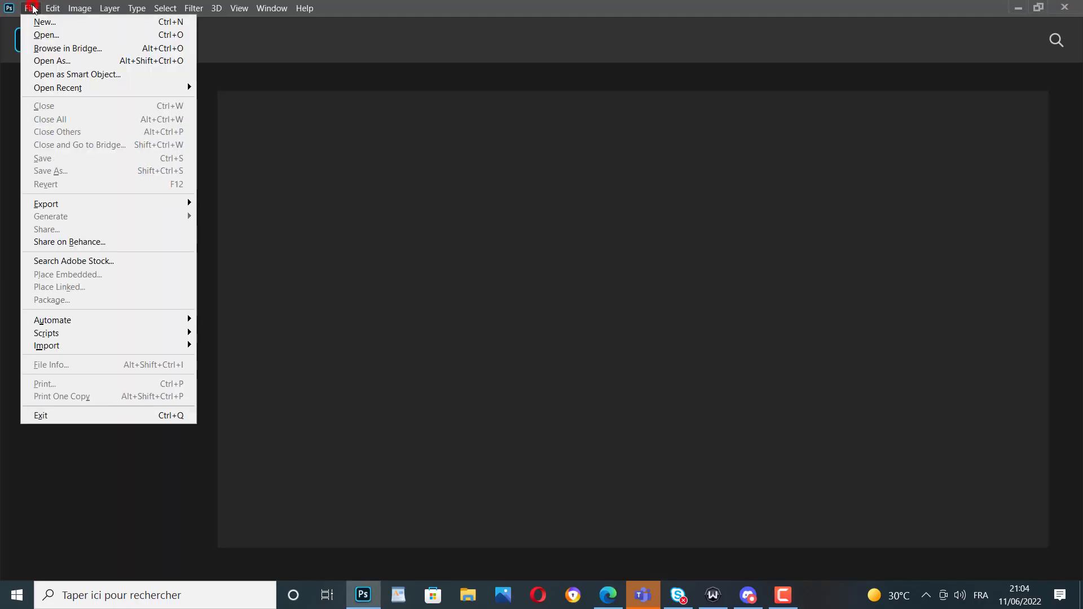
pyautogui.click(55, 21)
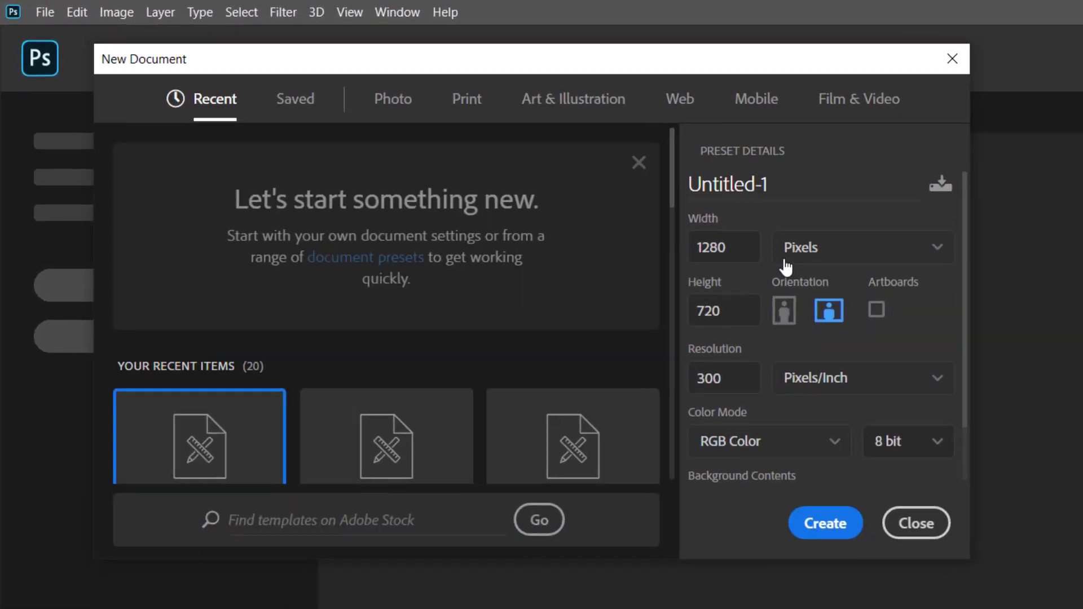
pyautogui.click(546, 178)
pyautogui.write('2560')
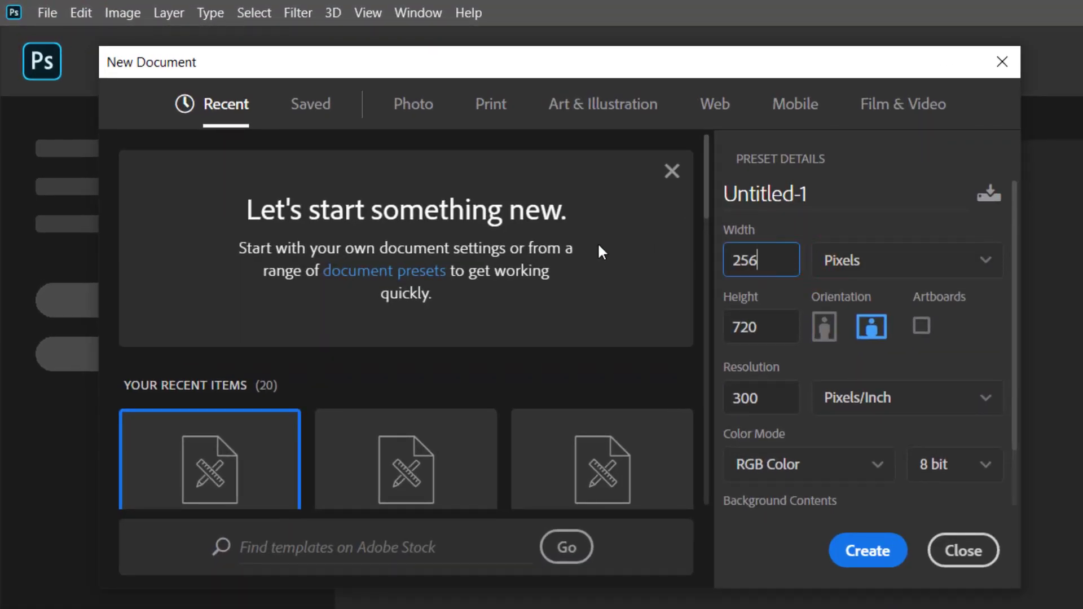
pyautogui.click(765, 331)
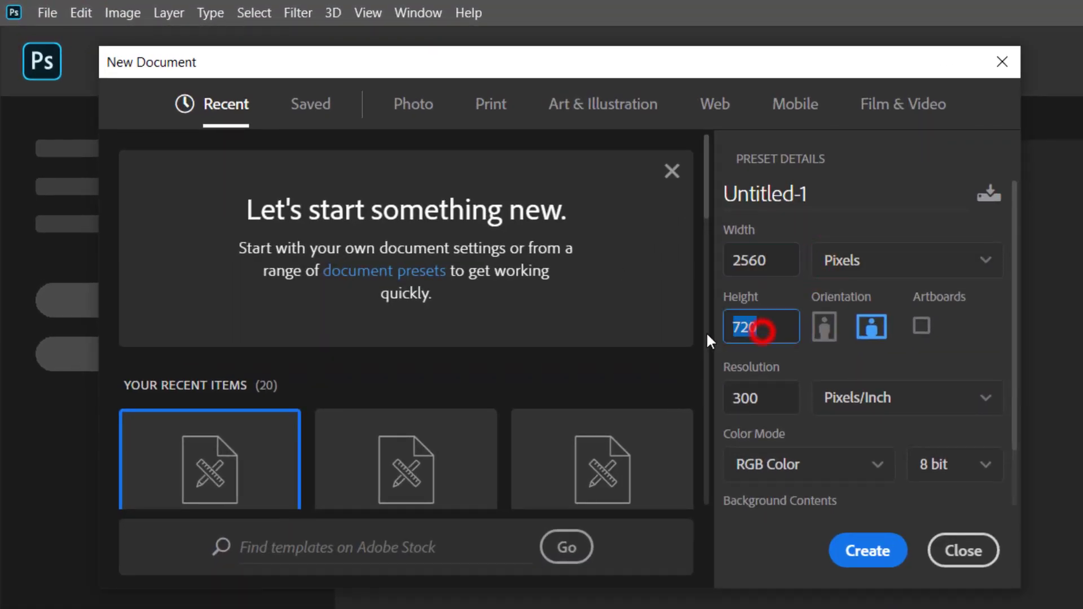
pyautogui.write('1440')
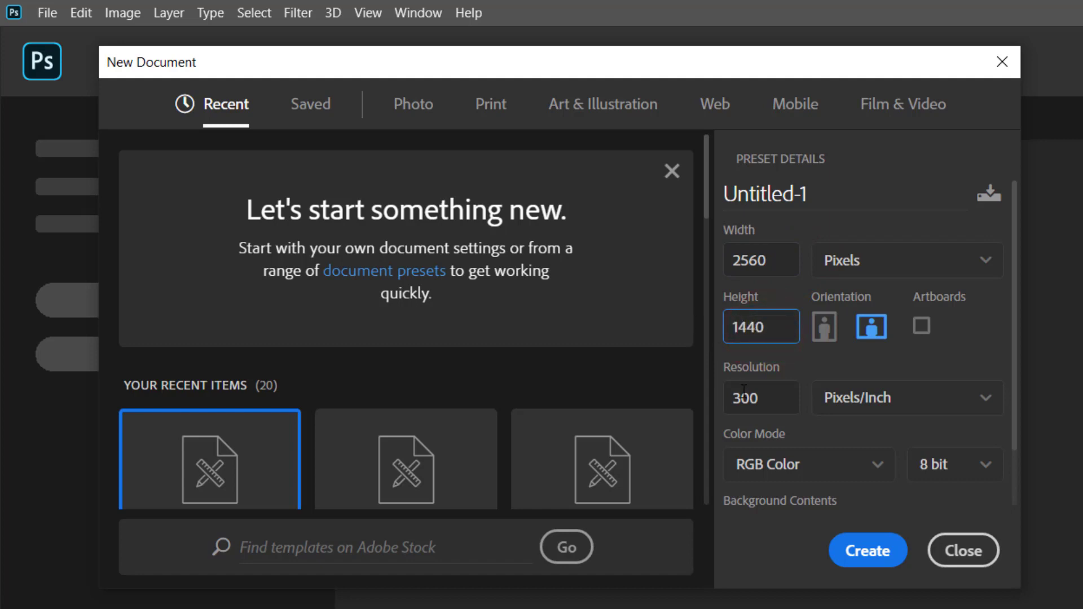
pyautogui.click(769, 399)
pyautogui.click(806, 194)
pyautogui.doubleClick(814, 193)
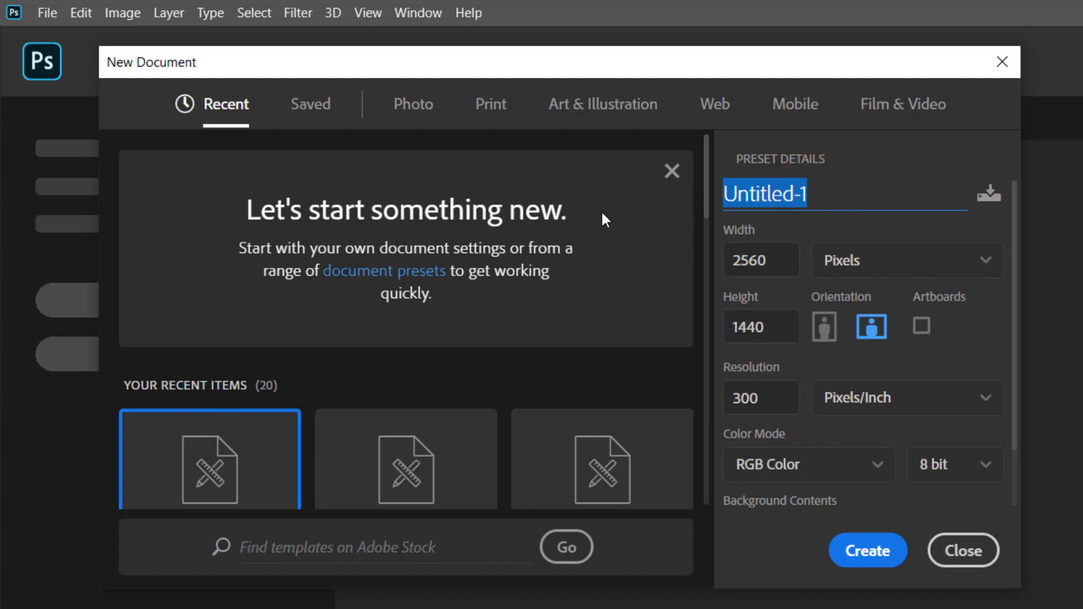
pyautogui.write('YBanner')
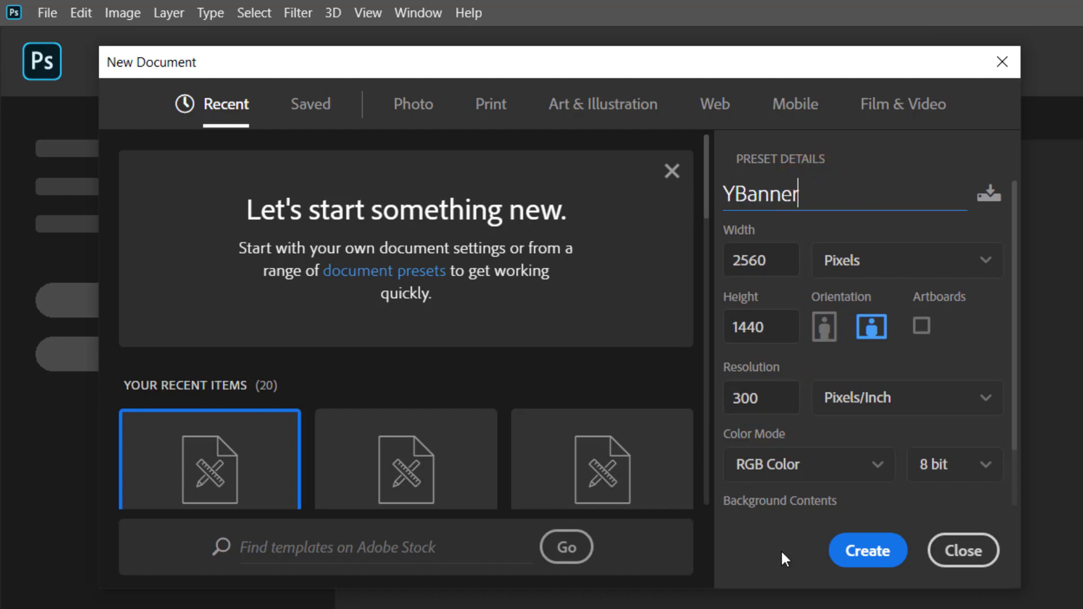
pyautogui.click(838, 550)
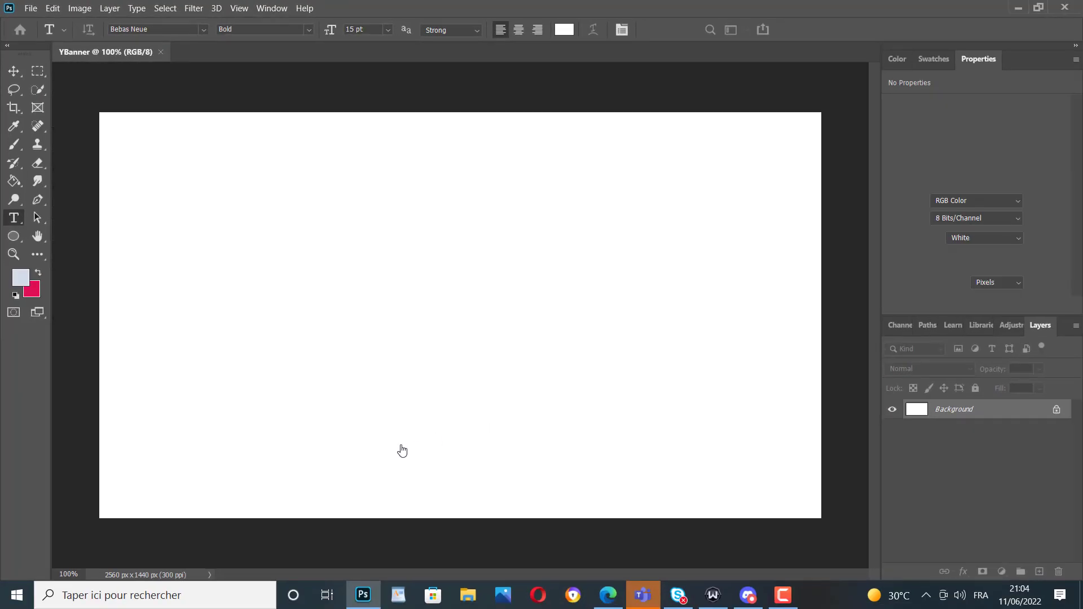
# Unlock the background and draw a grey 2560 × 423 px rectangle on a new layer.
pyautogui.click(1057, 417)
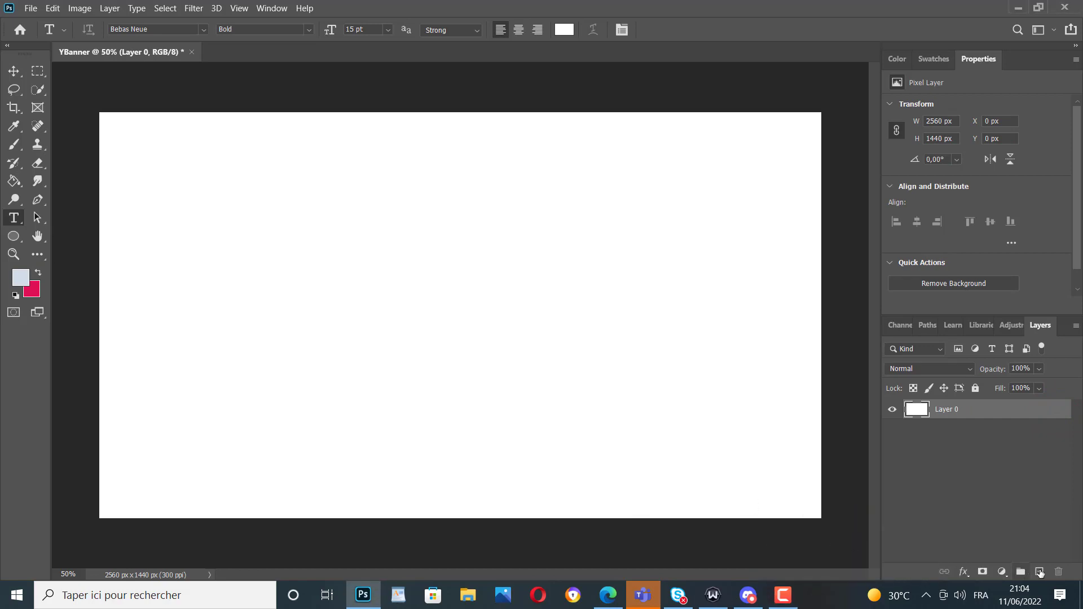
pyautogui.click(1040, 573)
pyautogui.click(14, 238)
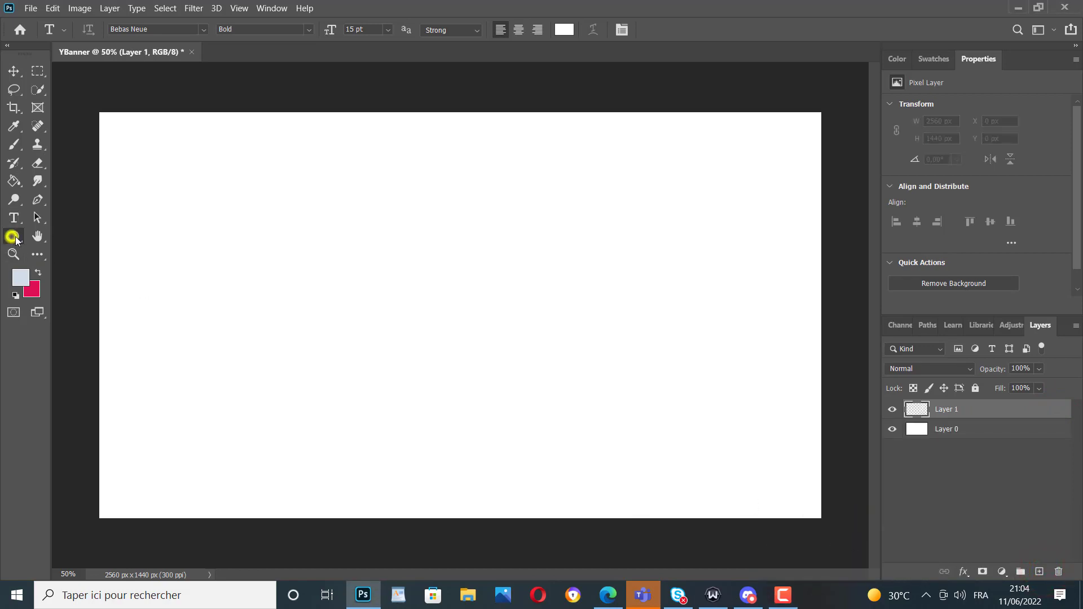
pyautogui.click(248, 201)
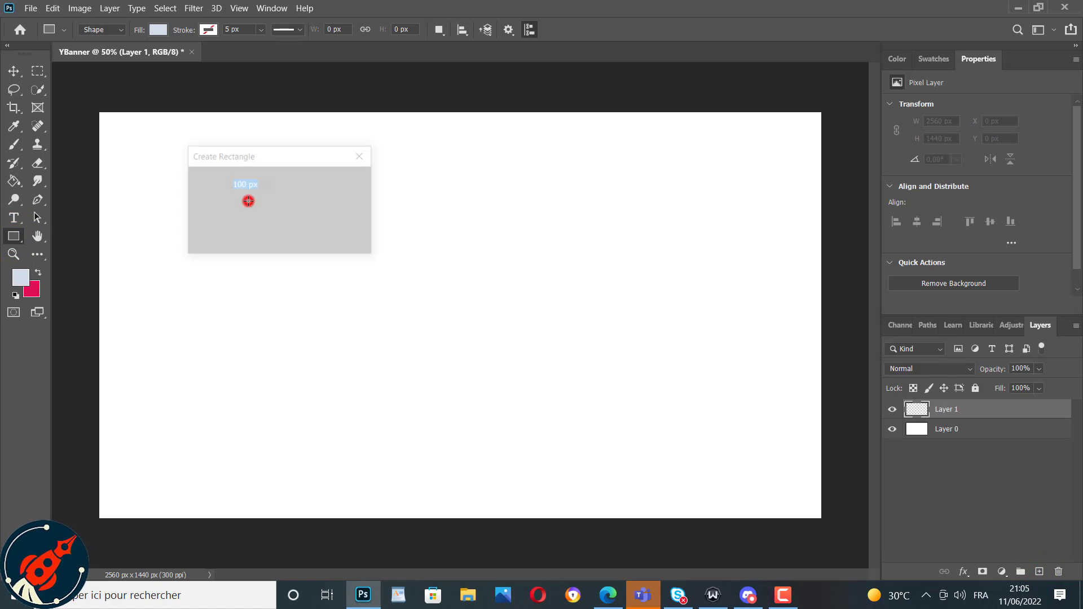
pyautogui.moveTo(246, 184); pyautogui.dragTo(234, 186)
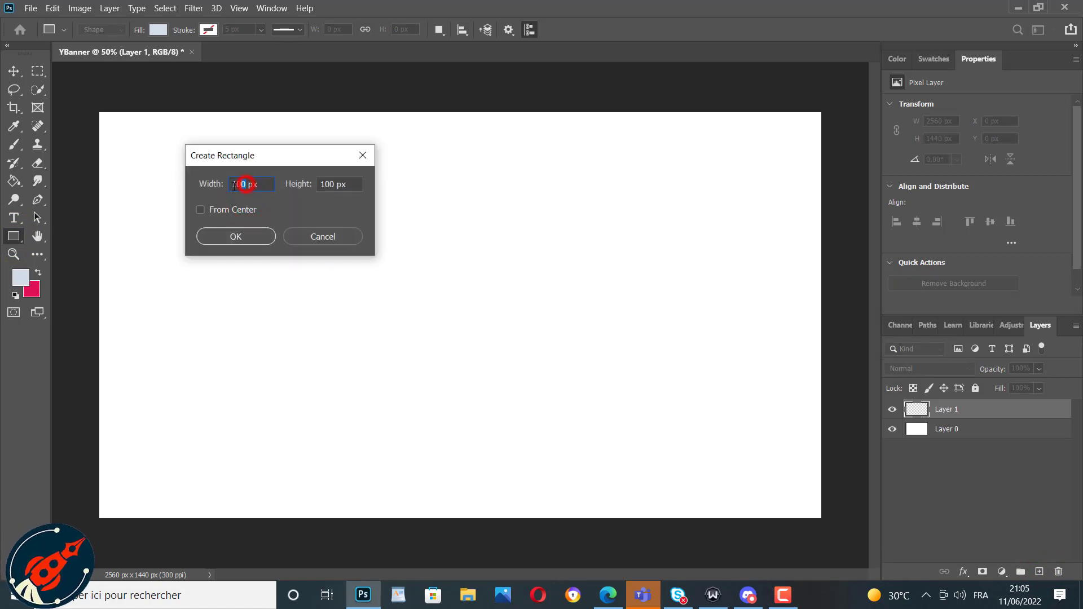
pyautogui.write('2560')
pyautogui.press('Tab')
pyautogui.write('423')
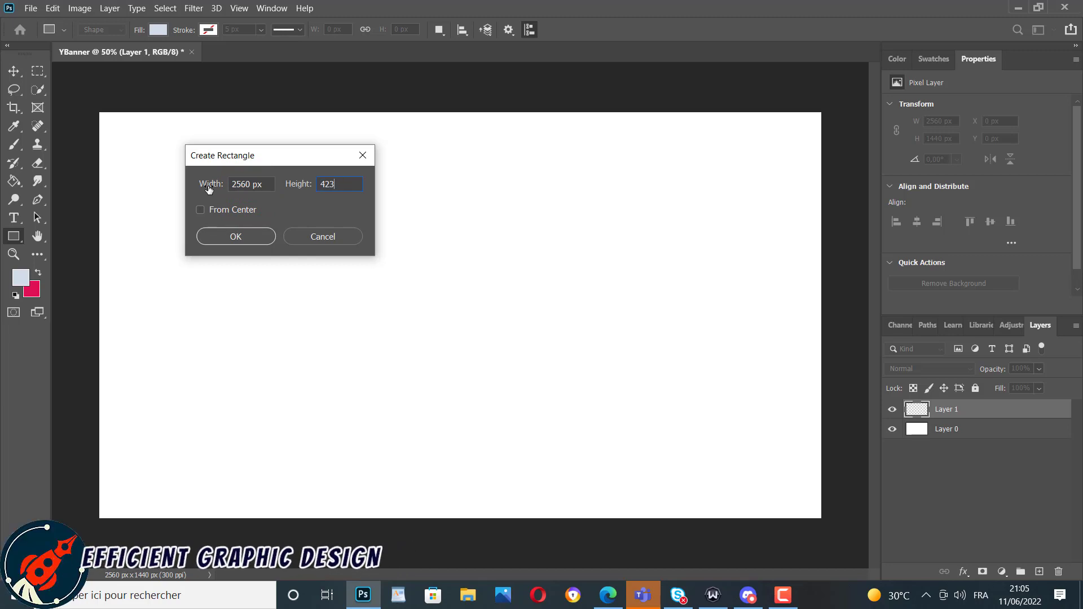
pyautogui.click(236, 236)
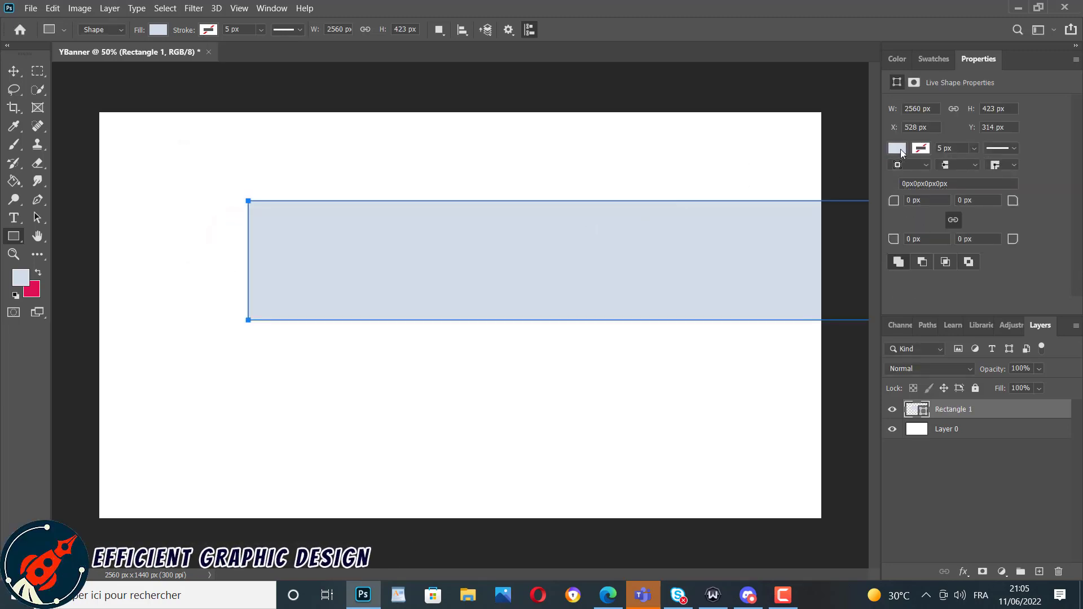
pyautogui.click(901, 152)
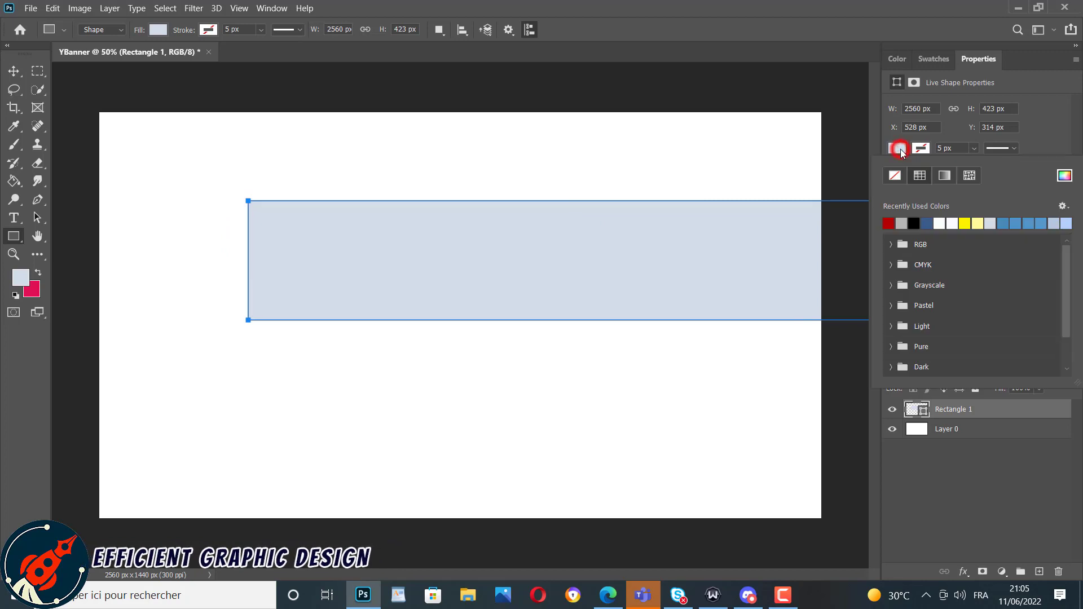
pyautogui.click(901, 223)
# Move the grey band across the full width and centre it vertically with Layer 0.
pyautogui.press('v')
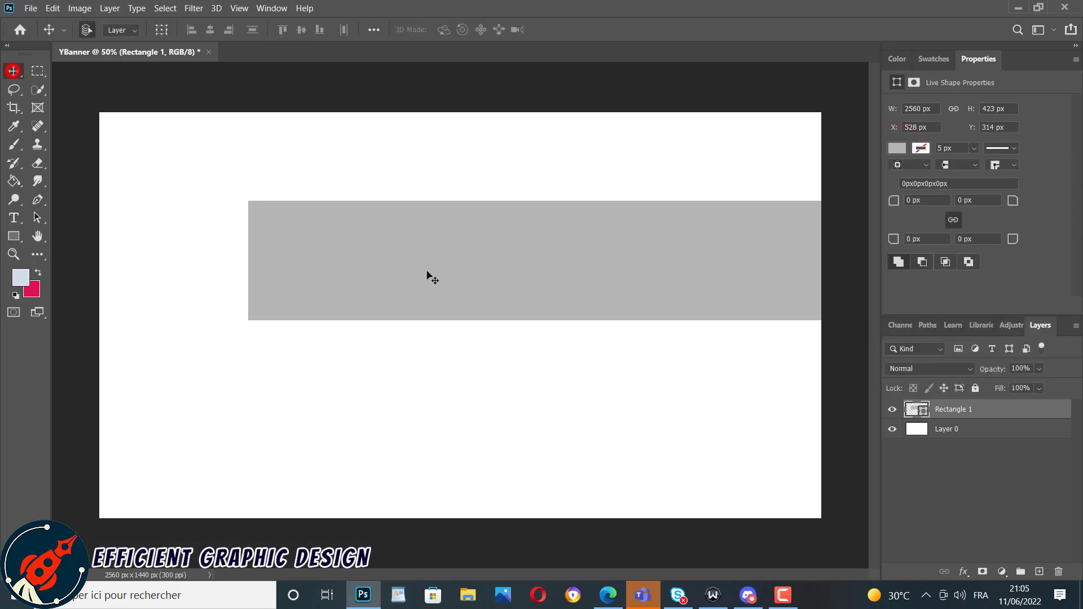
pyautogui.moveTo(474, 256); pyautogui.dragTo(583, 391)
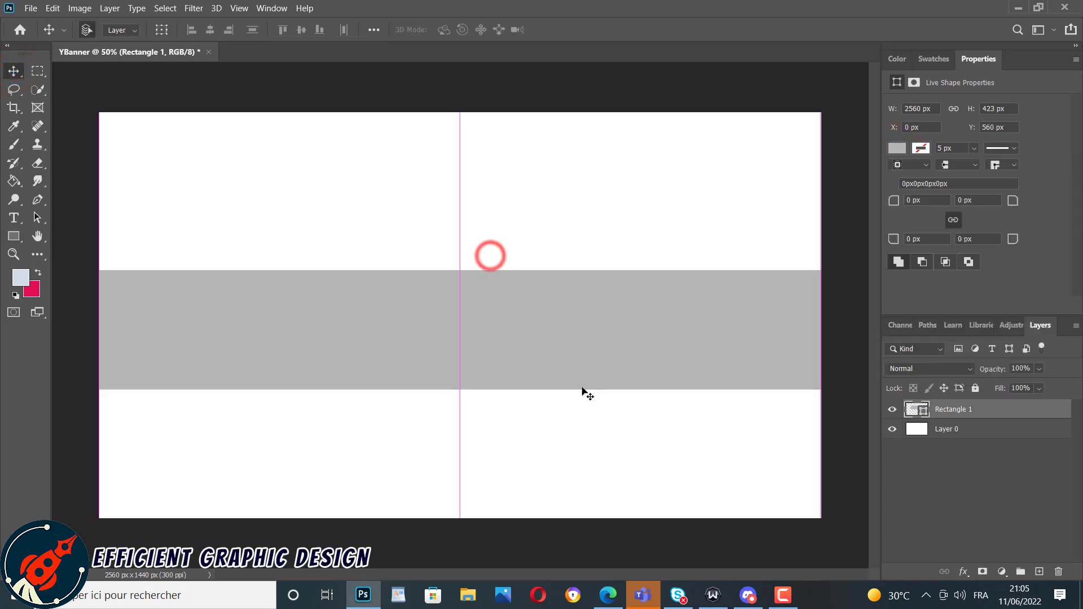
pyautogui.keyDown('shift'); pyautogui.click(983, 435); pyautogui.keyUp('shift')
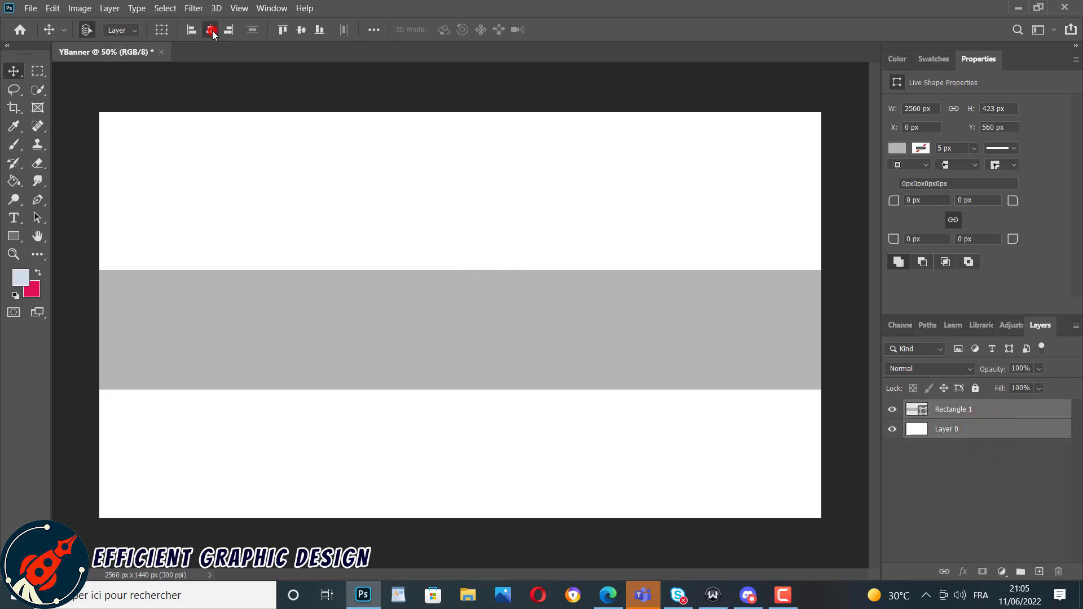
pyautogui.click(300, 29)
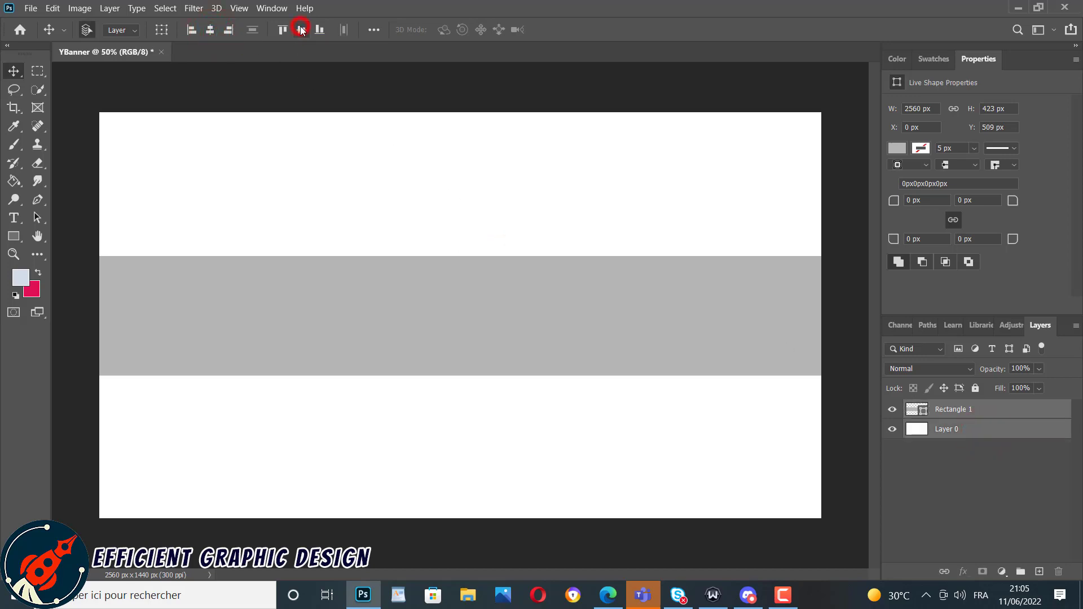
pyautogui.click(612, 547)
# Add a new empty layer above Rectangle 1.
pyautogui.click(977, 412)
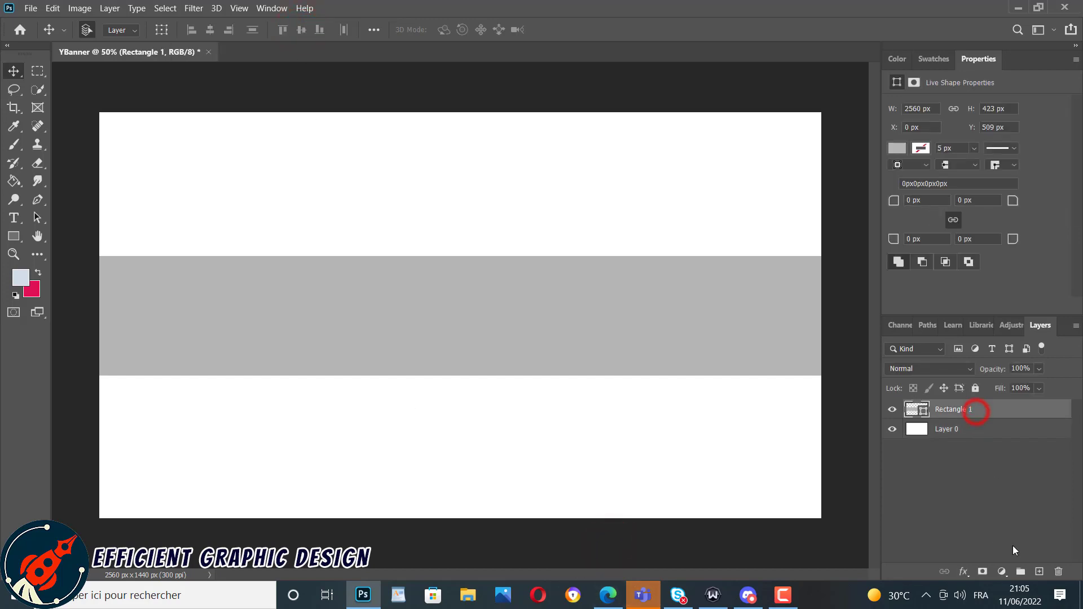
pyautogui.click(1040, 572)
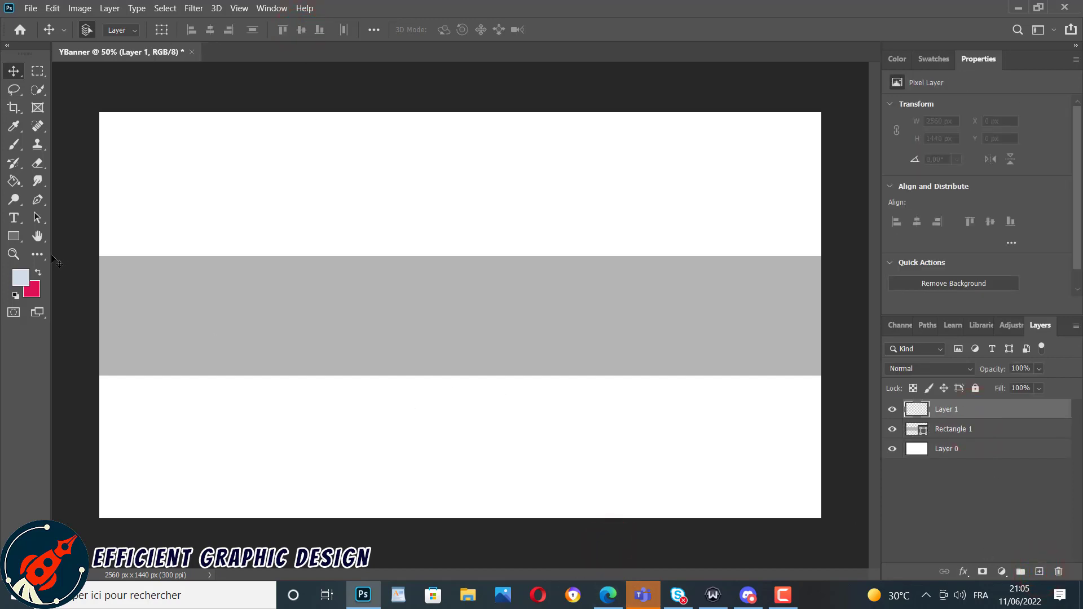
pyautogui.click(14, 236)
pyautogui.click(374, 200)
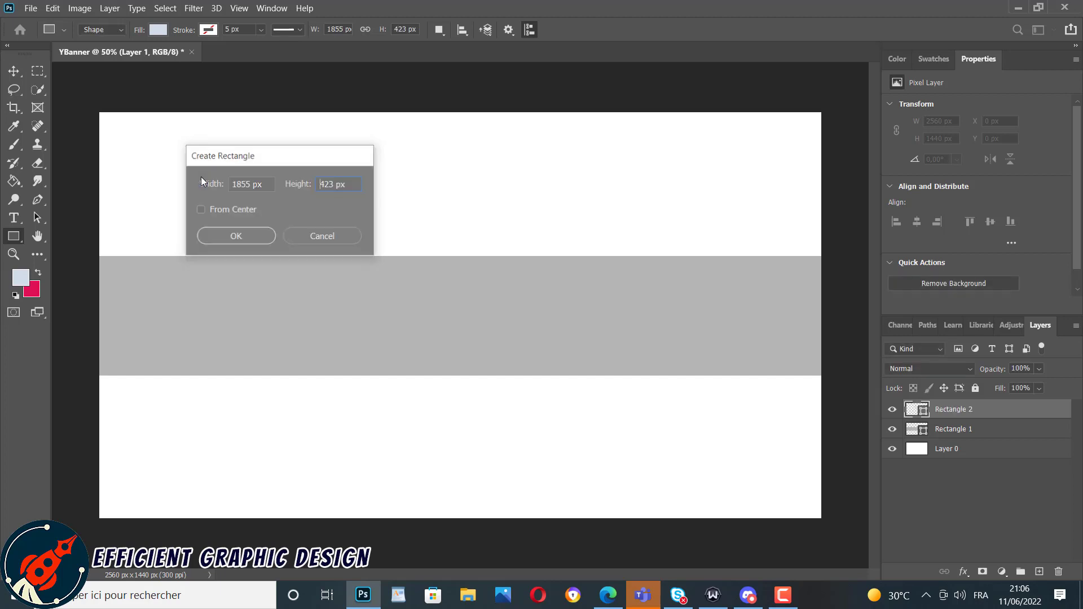
# Create the 1855 × 423 px light-blue rectangle and centre it horizontally on the grey band.
pyautogui.press('Return')
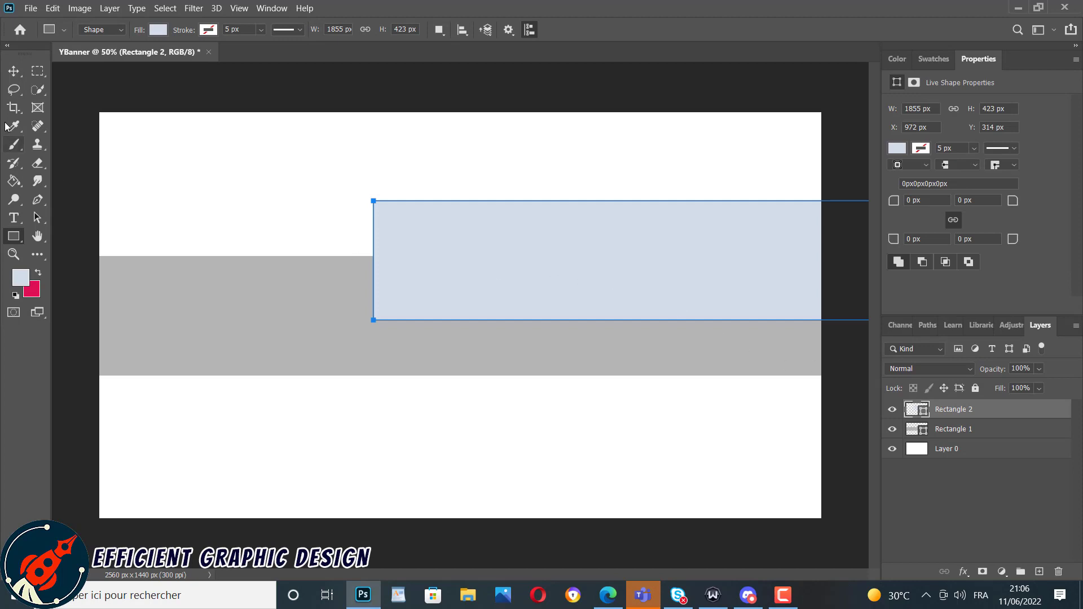
pyautogui.click(13, 70)
pyautogui.moveTo(518, 252); pyautogui.dragTo(362, 314)
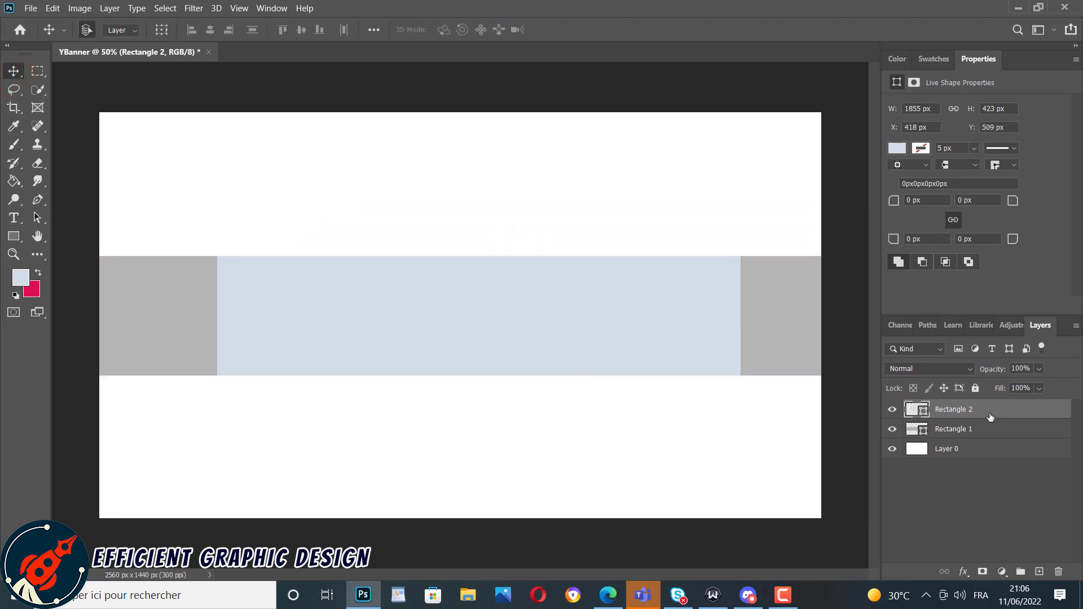
pyautogui.keyDown('shift'); pyautogui.click(971, 430); pyautogui.keyUp('shift')
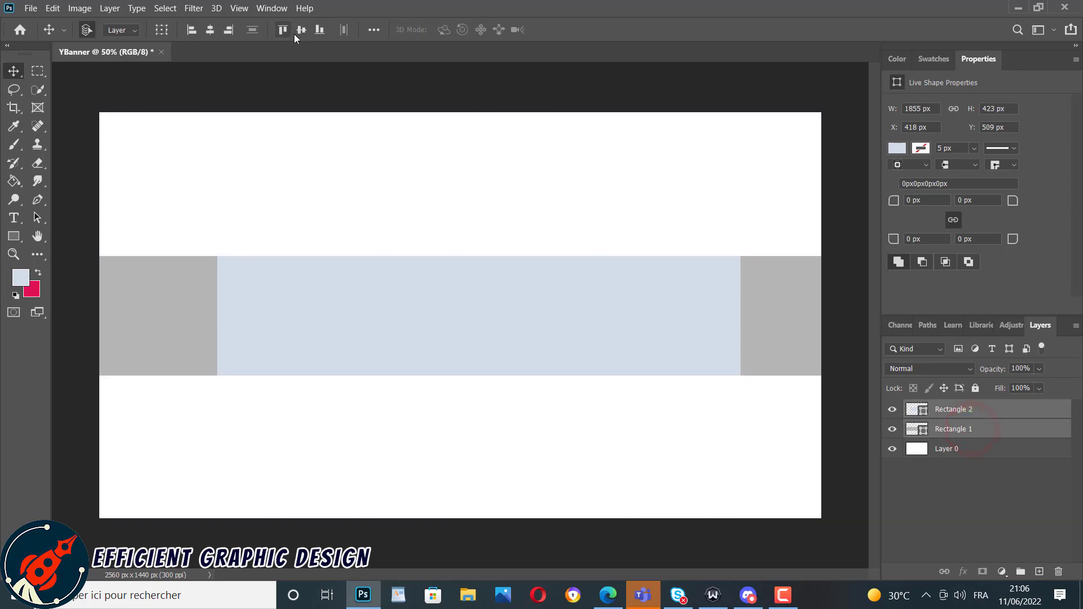
pyautogui.click(209, 30)
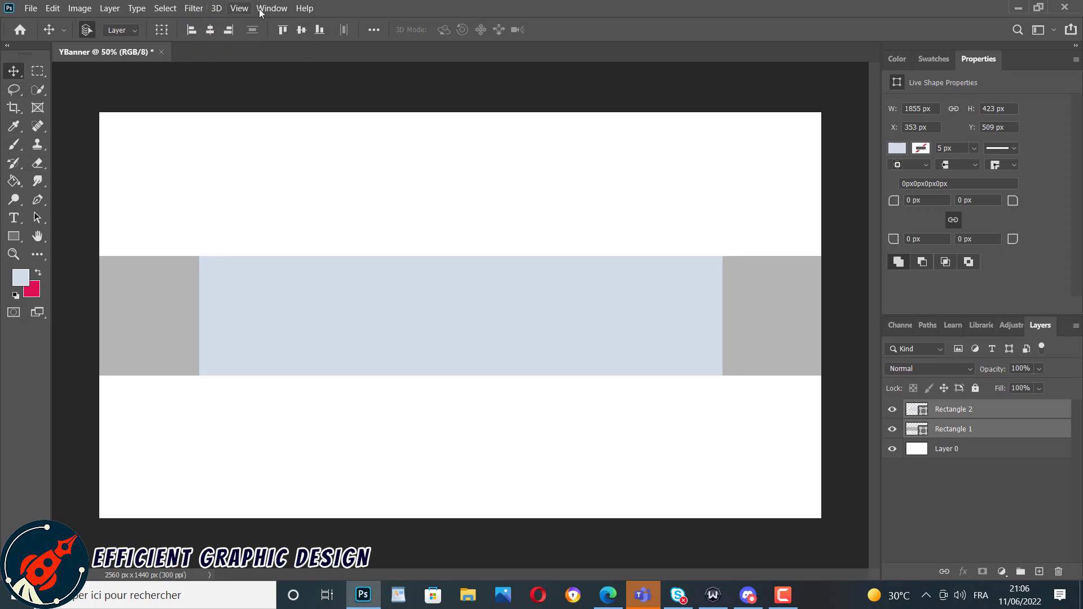
pyautogui.click(243, 8)
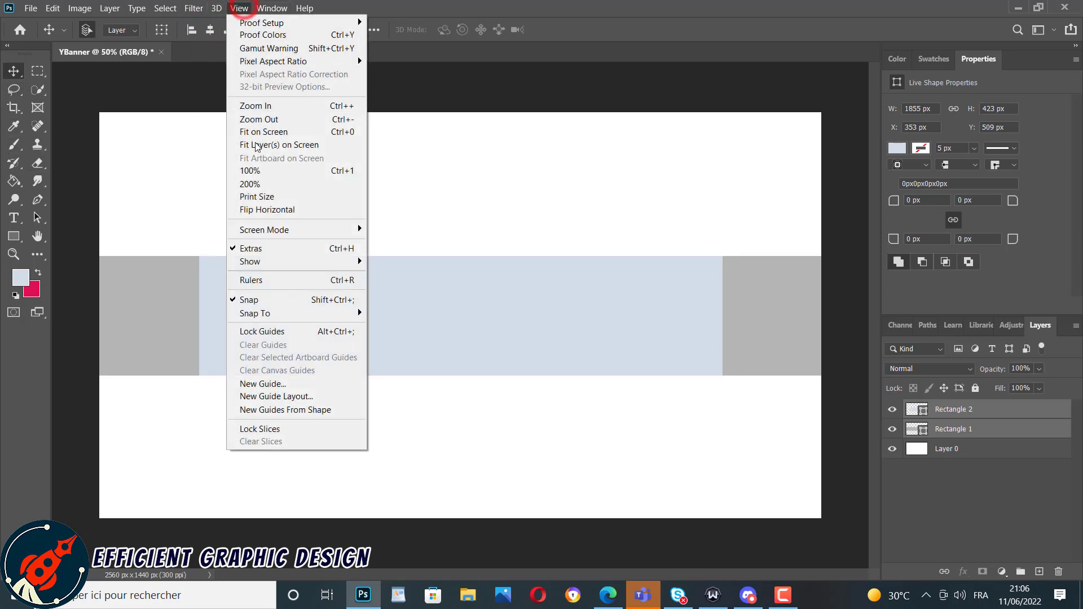
# Show rulers and place guides at the top, bottom, left and right edges of the light-blue rectangle.
pyautogui.click(270, 280)
pyautogui.moveTo(439, 67); pyautogui.dragTo(470, 262)
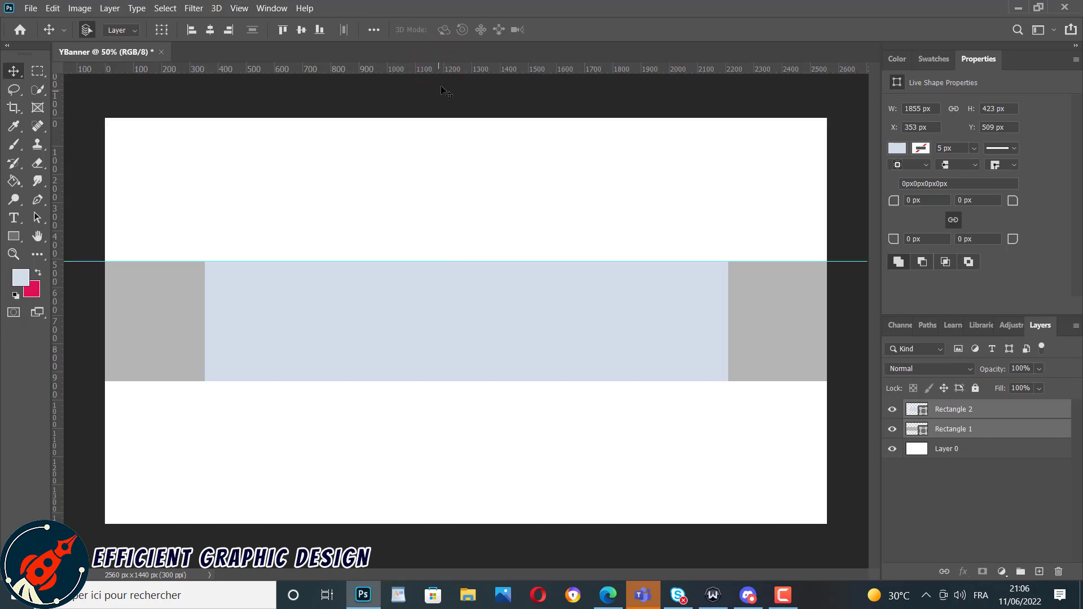
pyautogui.moveTo(451, 67); pyautogui.dragTo(434, 381)
pyautogui.moveTo(60, 286); pyautogui.dragTo(203, 282)
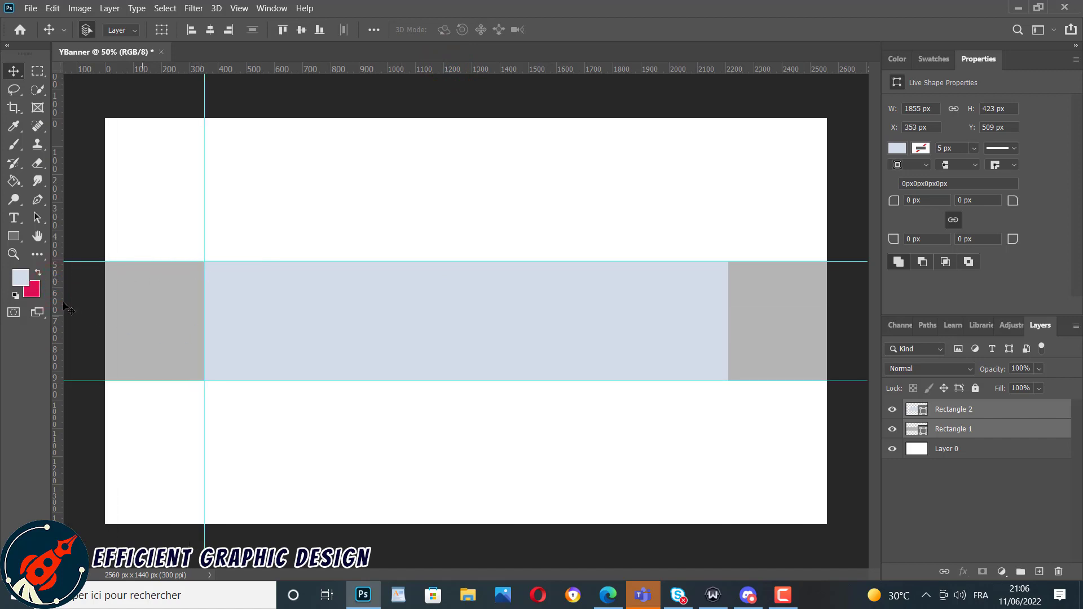
pyautogui.moveTo(56, 301); pyautogui.dragTo(728, 305)
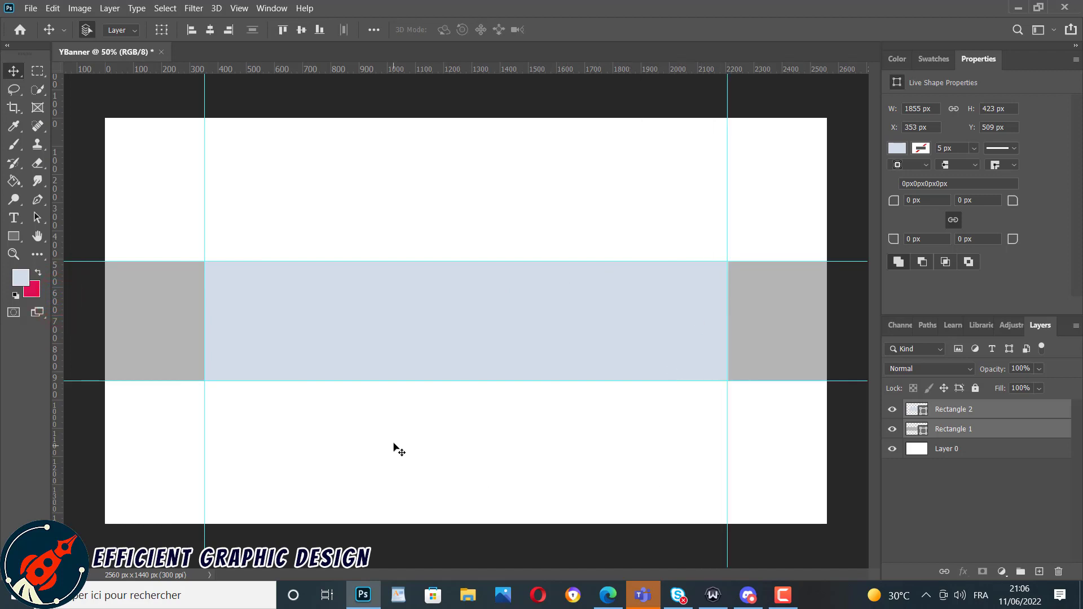
pyautogui.click(892, 509)
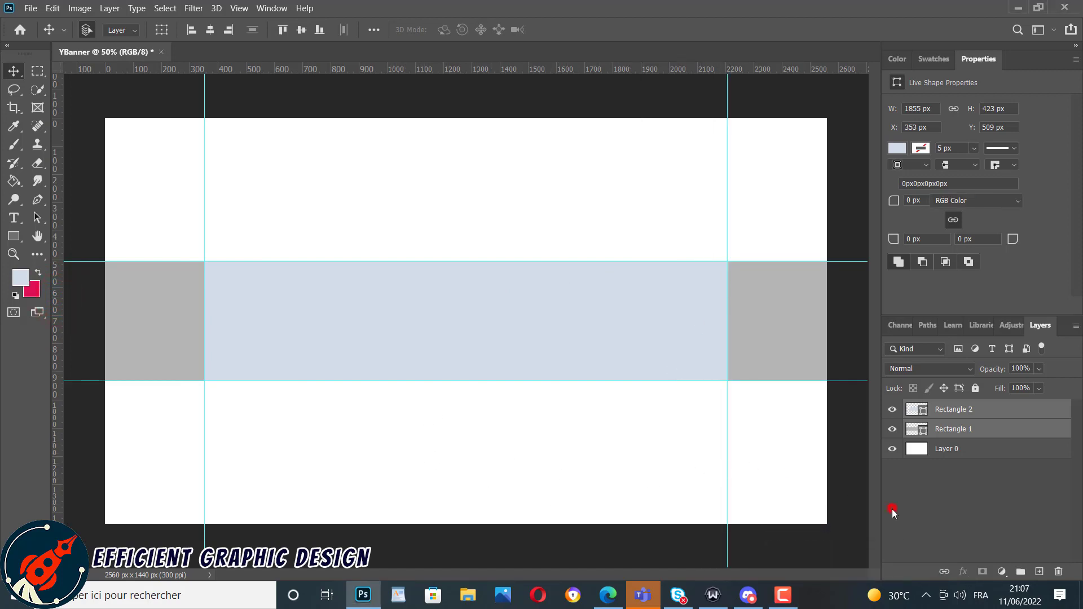
# Draw a red 1536 × 423 px rectangle on a new layer.
pyautogui.click(1045, 574)
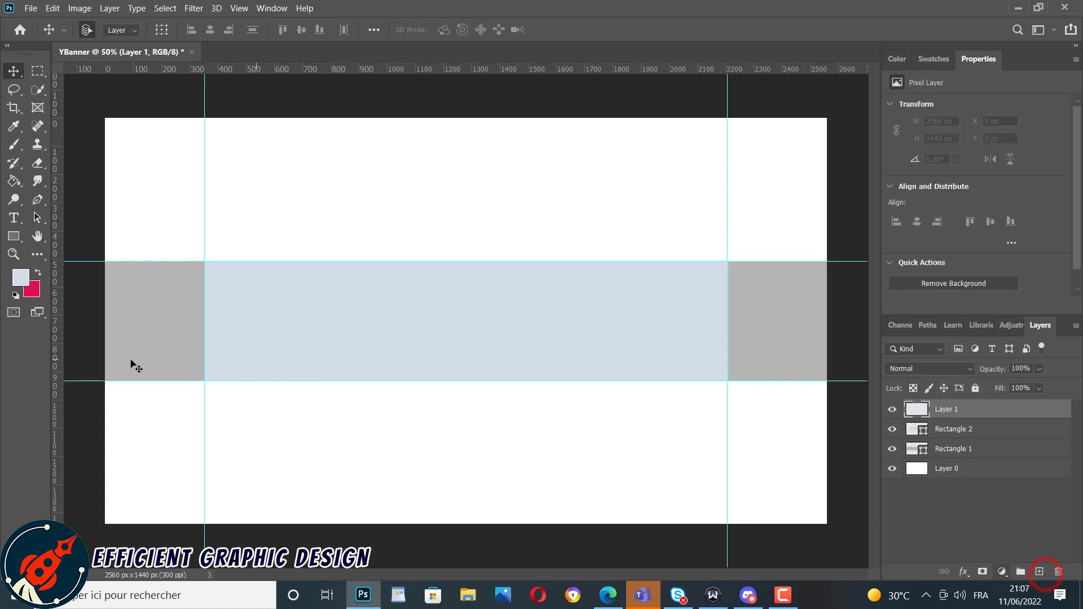
pyautogui.click(13, 236)
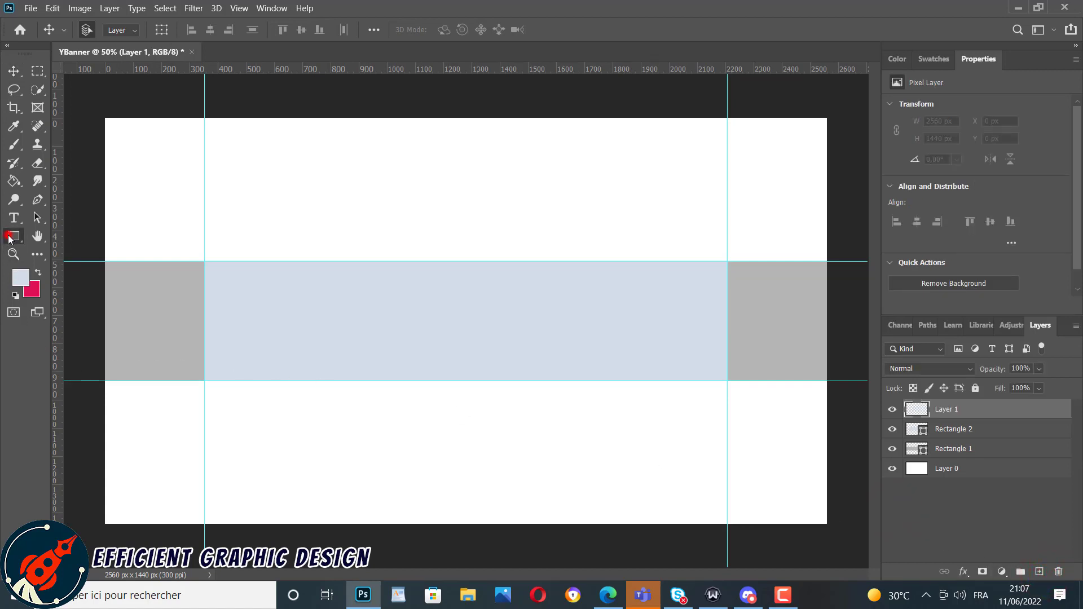
pyautogui.click(256, 275)
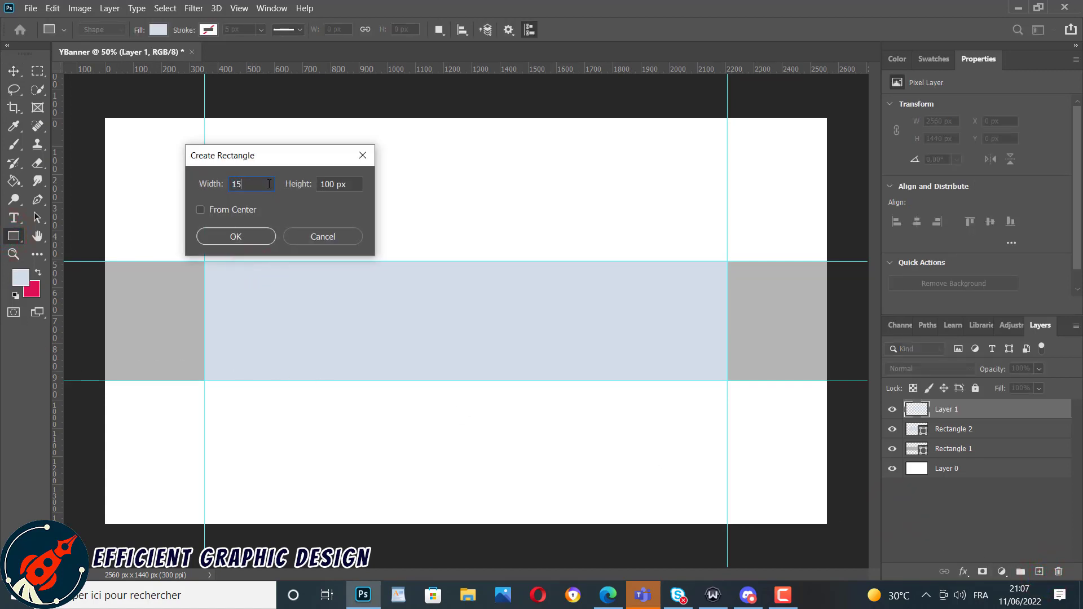
pyautogui.press('Tab')
pyautogui.write('4')
pyautogui.press('Return')
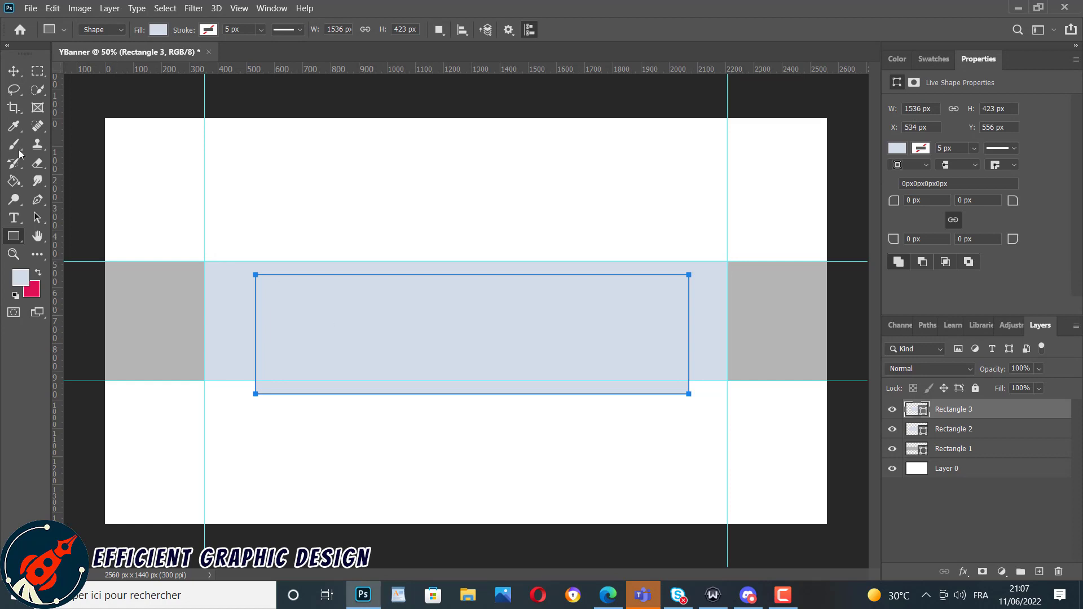
pyautogui.click(895, 148)
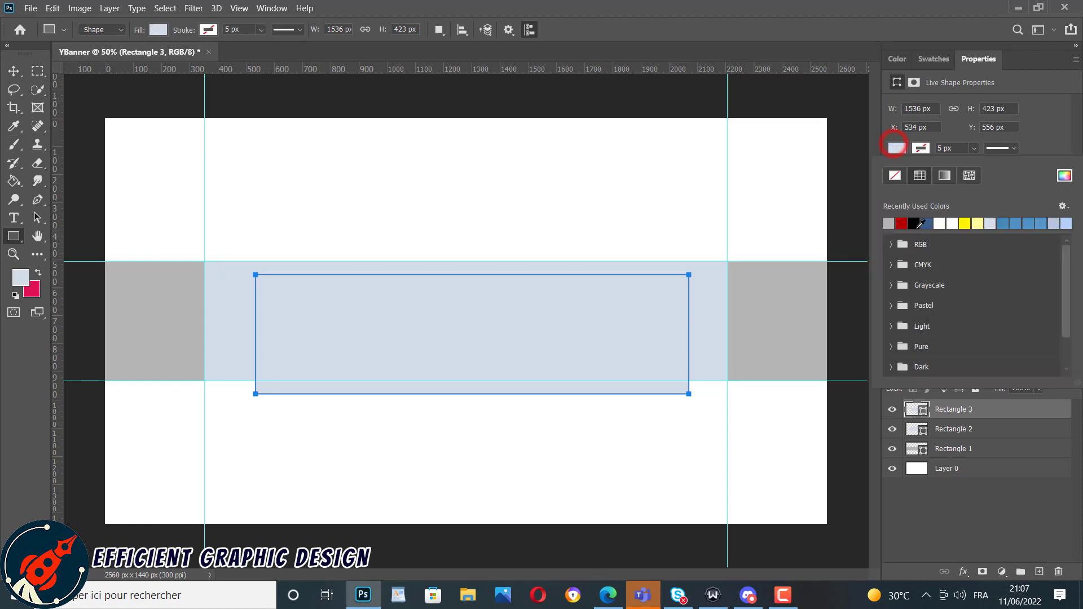
pyautogui.click(902, 223)
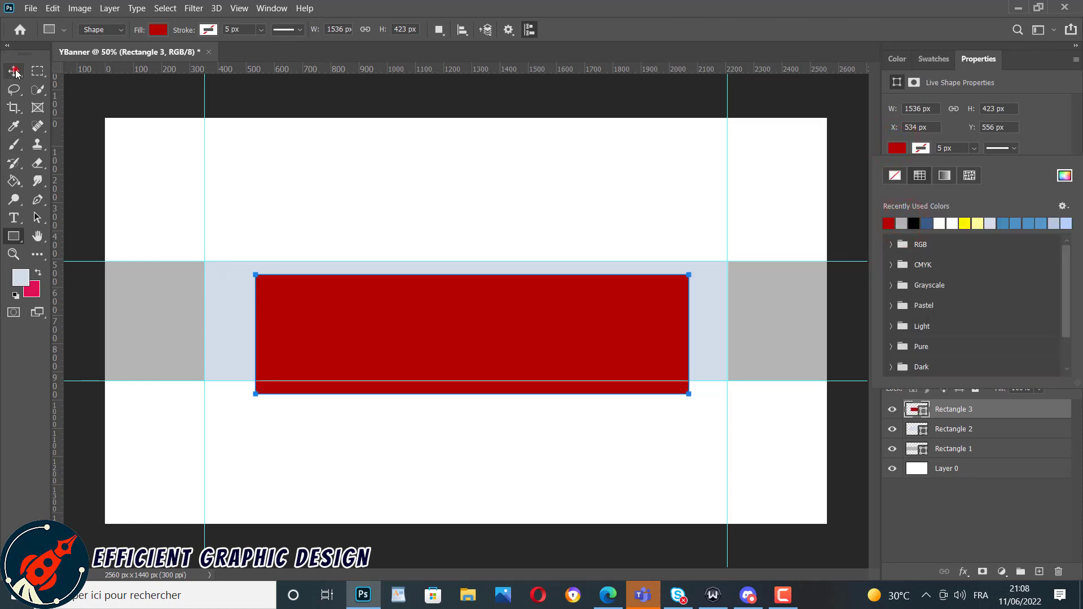
# Centre the red rectangle on Rectangle 2 and add vertical guides at its edges.
pyautogui.click(14, 71)
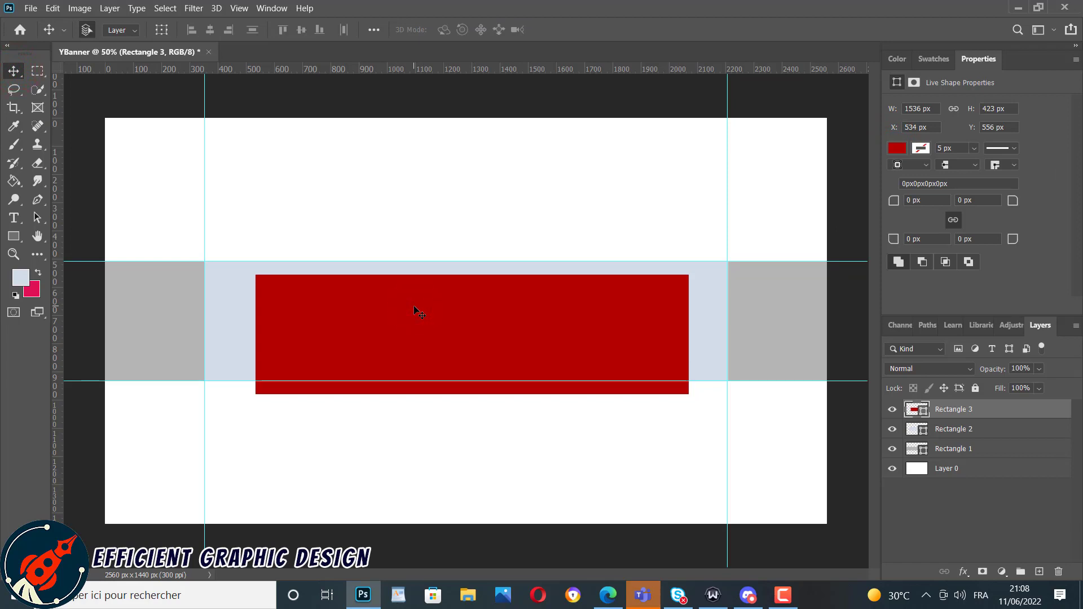
pyautogui.moveTo(414, 305)
pyautogui.mouseDown()
pyautogui.moveTo(414, 281)
pyautogui.moveTo(414, 294)
pyautogui.mouseUp()
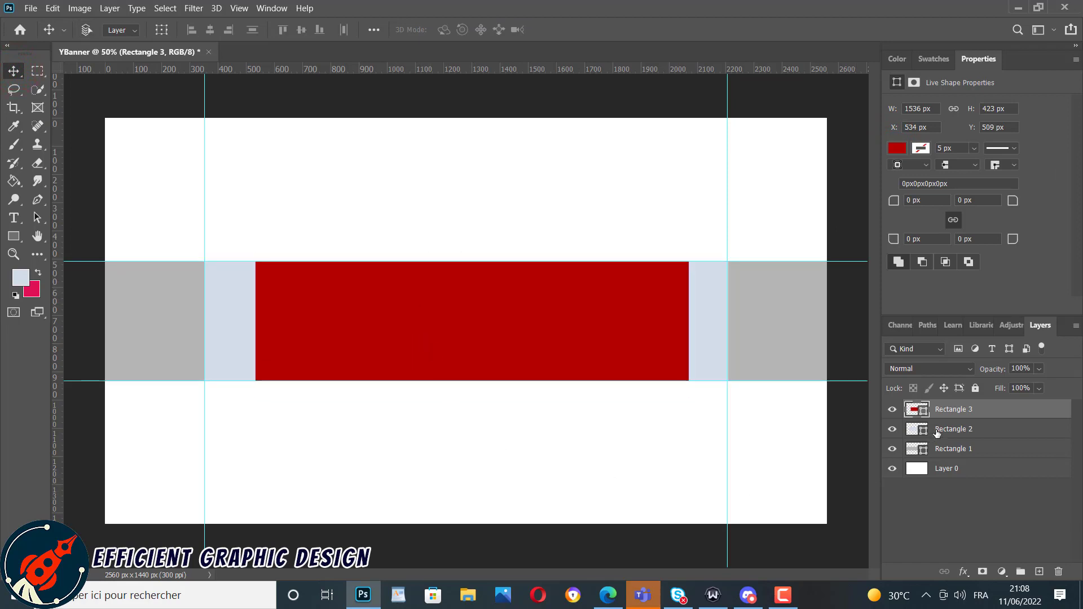
pyautogui.keyDown('shift'); pyautogui.click(936, 430); pyautogui.keyUp('shift')
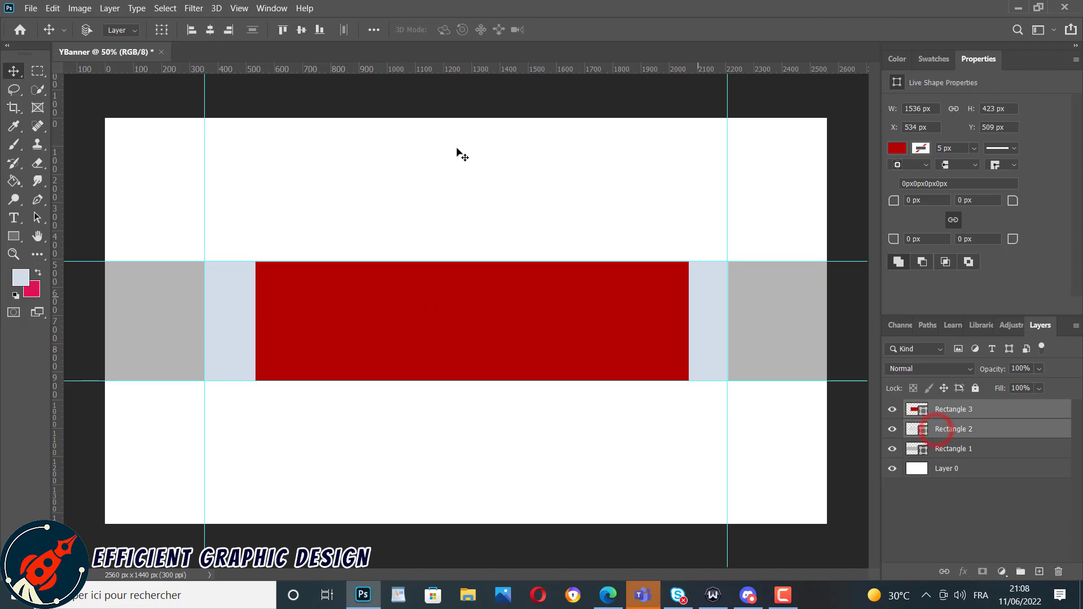
pyautogui.click(211, 31)
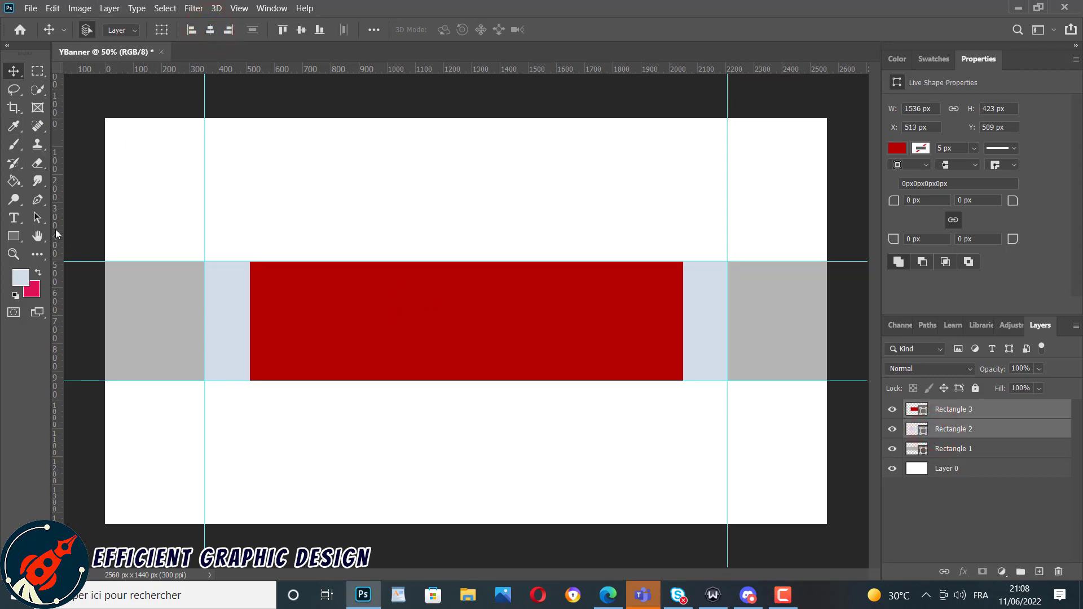
pyautogui.moveTo(55, 231); pyautogui.dragTo(250, 264)
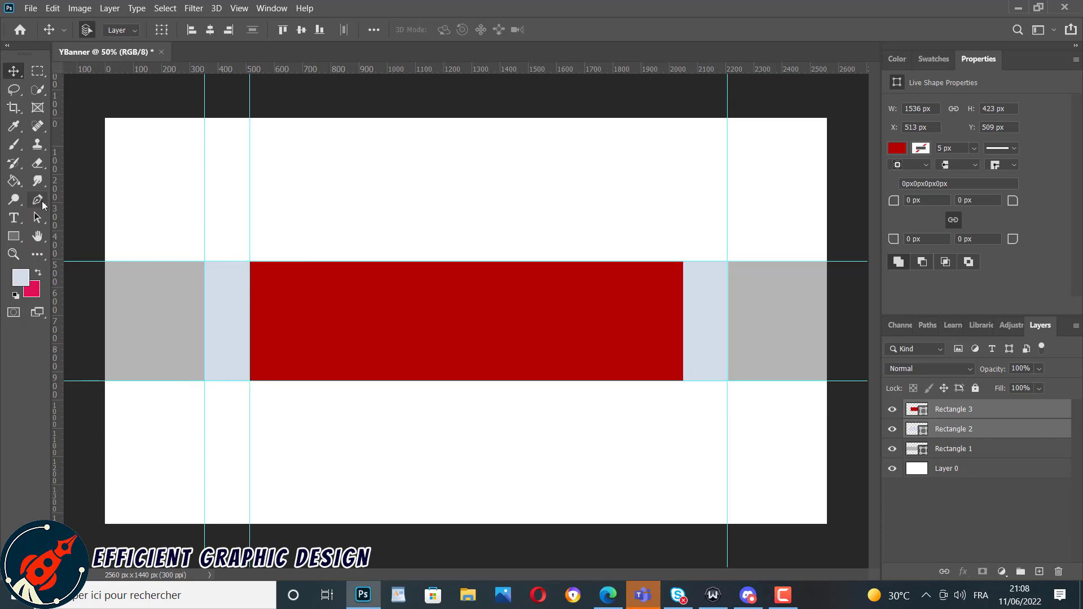
pyautogui.moveTo(67, 215); pyautogui.dragTo(682, 235)
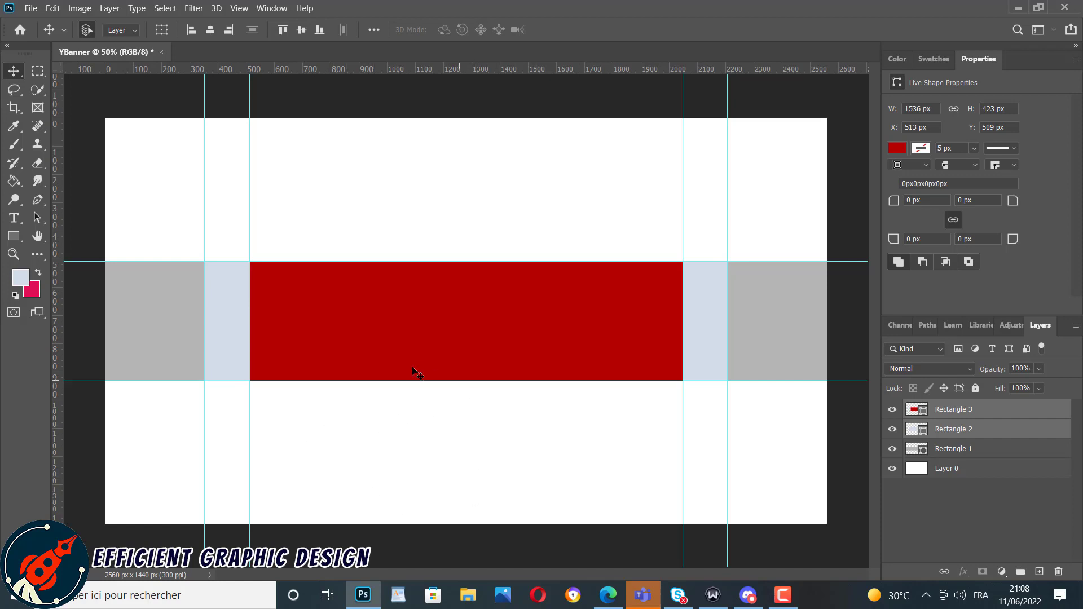
# Delete all three rectangle layers and zoom out to see the whole canvas.
pyautogui.click(978, 412)
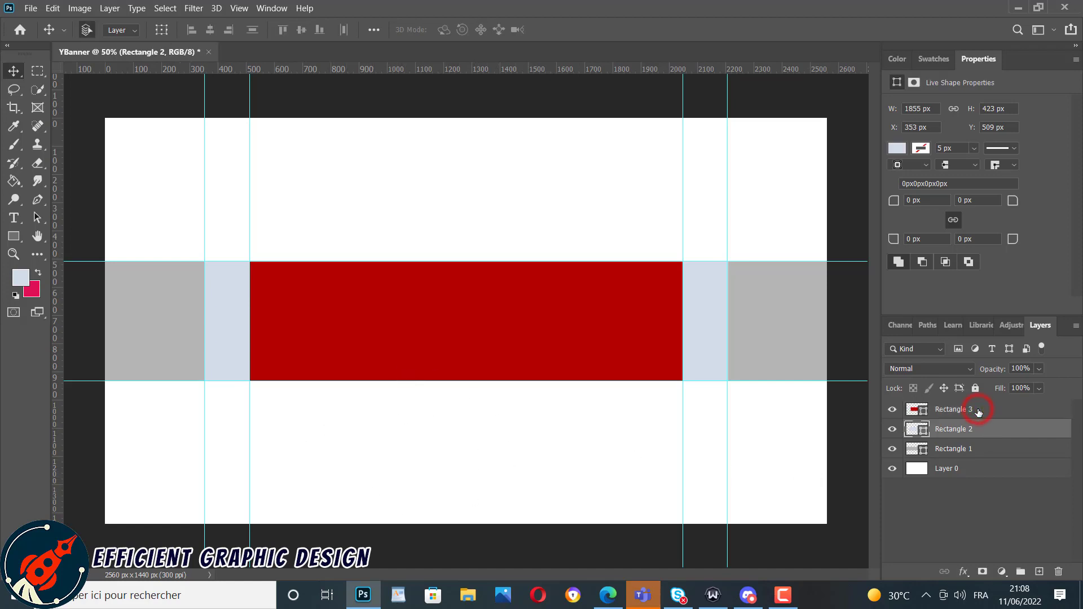
pyautogui.keyDown('shift'); pyautogui.click(972, 427); pyautogui.keyUp('shift')
pyautogui.keyDown('ctrl'); pyautogui.click(971, 428); pyautogui.keyUp('ctrl')
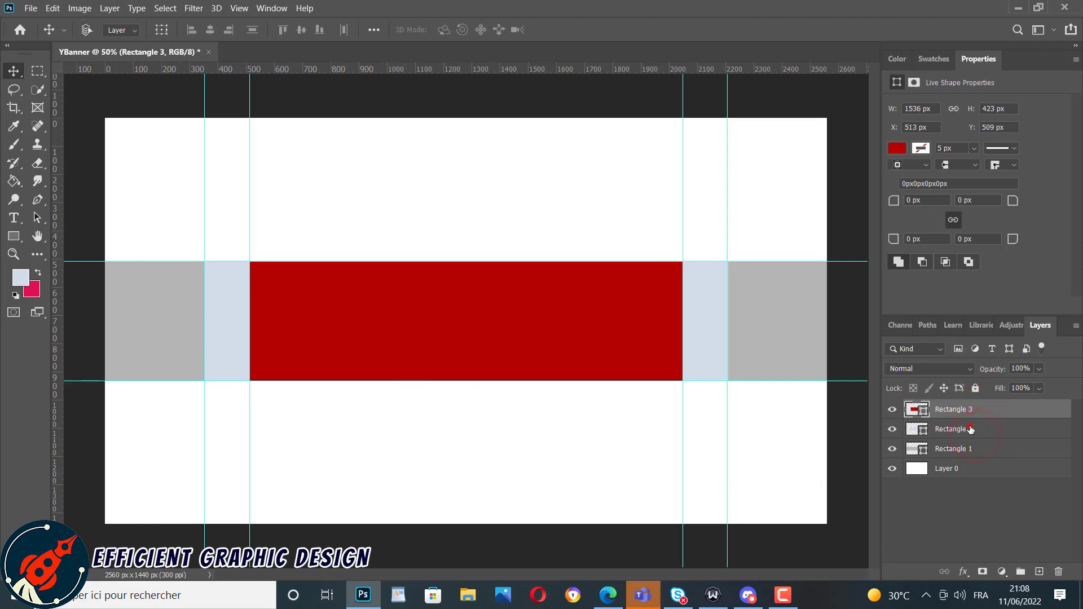
pyautogui.keyDown('ctrl'); pyautogui.click(972, 429); pyautogui.keyUp('ctrl')
pyautogui.keyDown('ctrl'); pyautogui.click(958, 449); pyautogui.keyUp('ctrl')
pyautogui.press('Delete')
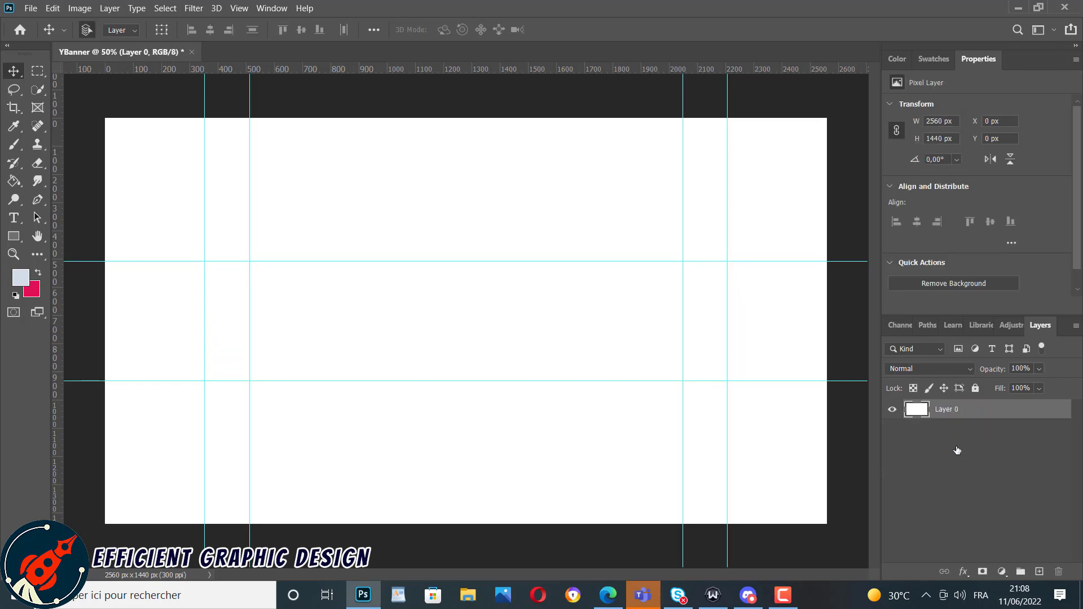
pyautogui.click(13, 255)
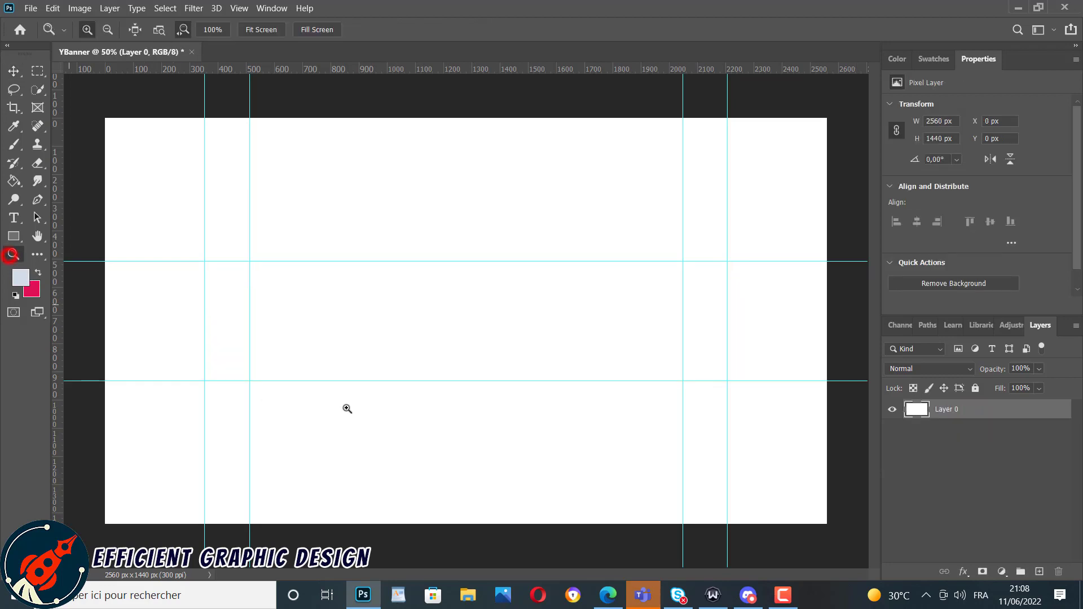
pyautogui.keyDown('alt'); pyautogui.click(347, 408); pyautogui.keyUp('alt')
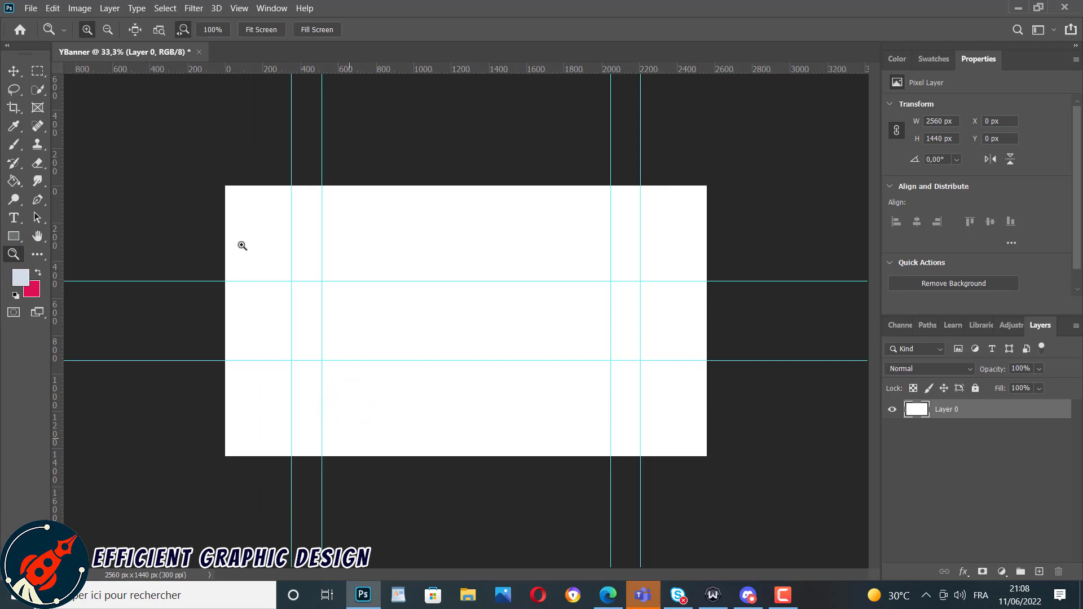
# Open the neon tunnel background image from the youtube channel art banner folder.
pyautogui.click(31, 8)
pyautogui.click(45, 30)
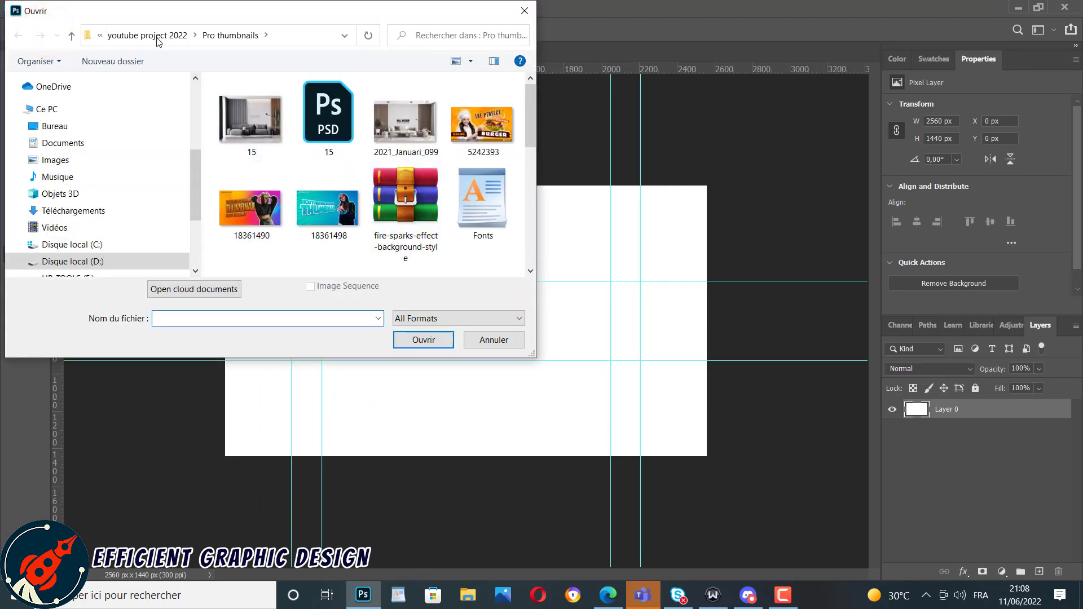
pyautogui.click(154, 35)
pyautogui.scroll(-3, 333, 211)
pyautogui.scroll(1, 256, 191)
pyautogui.doubleClick(242, 174)
pyautogui.doubleClick(252, 131)
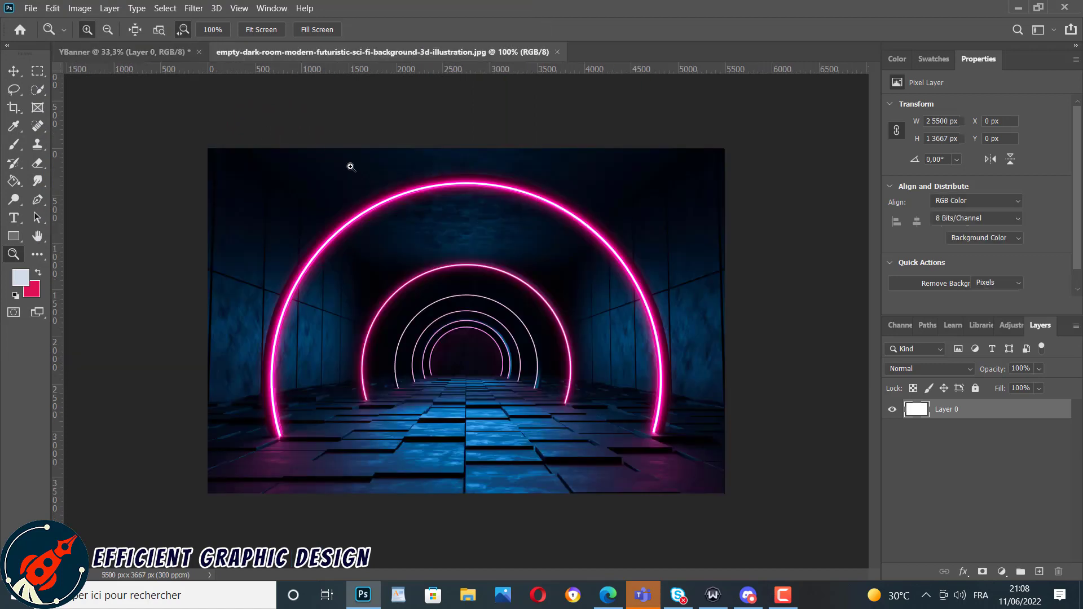
# Unlock the tunnel image and drag it into the YBanner document as Layer 1.
pyautogui.click(1055, 412)
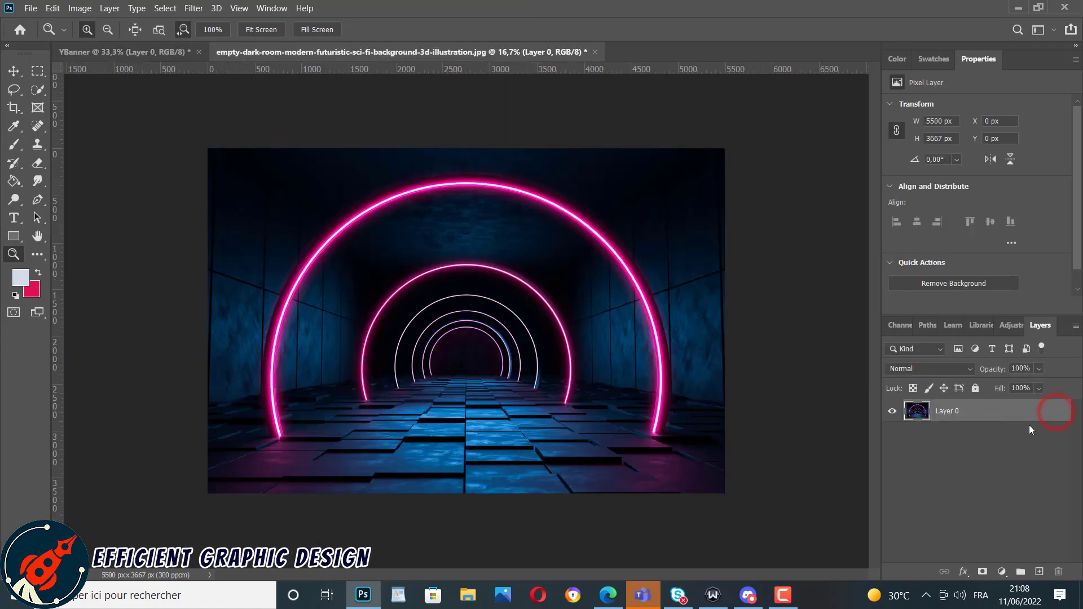
pyautogui.moveTo(545, 315)
pyautogui.mouseDown()
pyautogui.moveTo(481, 242)
pyautogui.moveTo(551, 310)
pyautogui.moveTo(543, 296)
pyautogui.mouseUp()
pyautogui.click(14, 71)
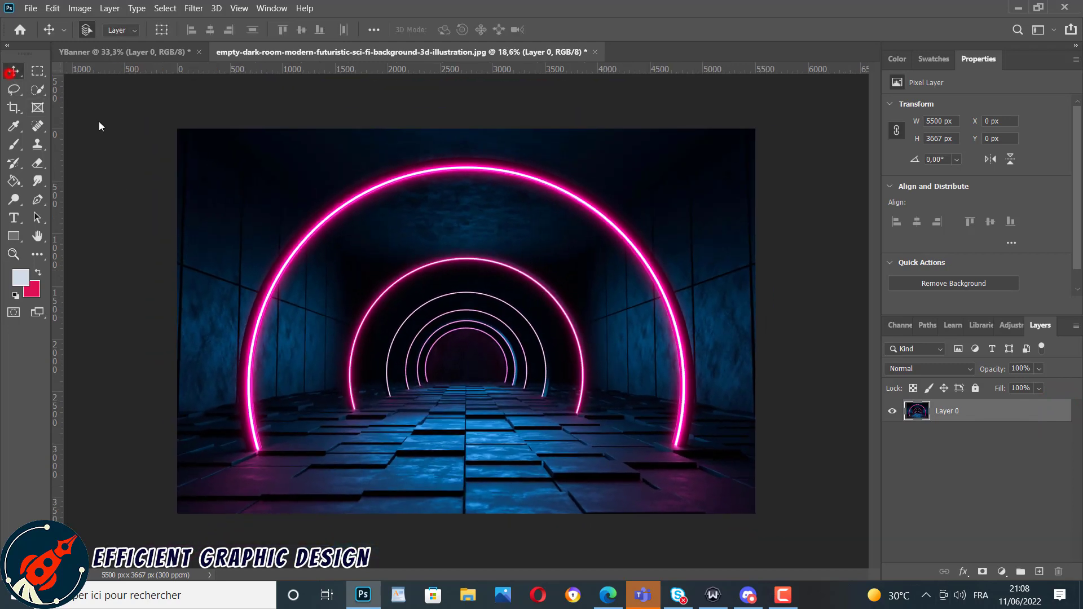
pyautogui.moveTo(171, 123); pyautogui.dragTo(398, 291)
pyautogui.moveTo(461, 338); pyautogui.dragTo(543, 358)
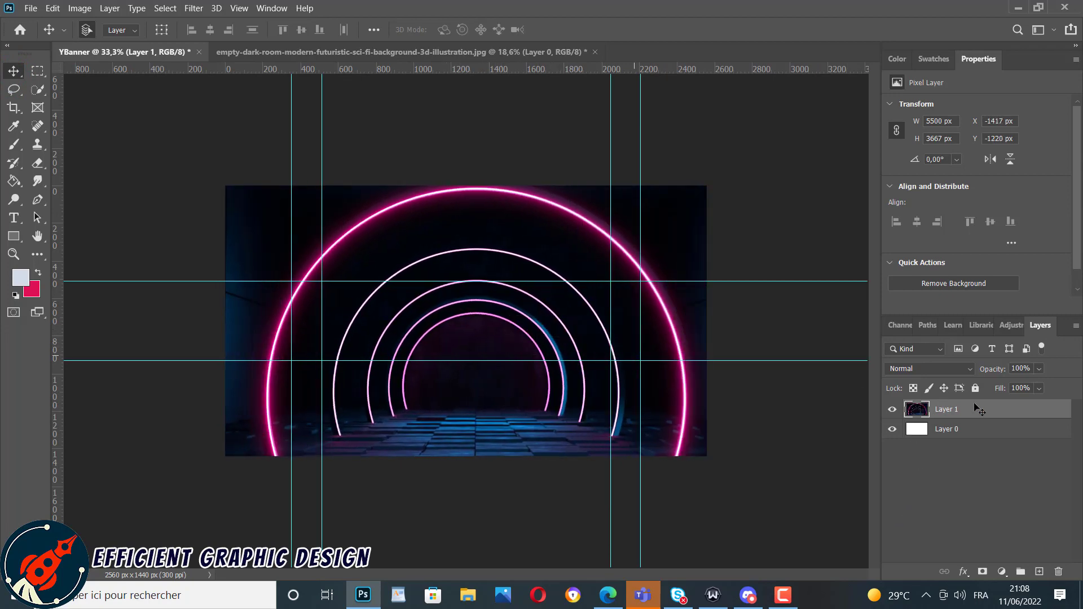
# Convert the tunnel layer to a smart object and scale it to 49.87% to fill the canvas.
pyautogui.rightClick(981, 407)
pyautogui.click(874, 182)
pyautogui.hotkey('ctrl', 't')
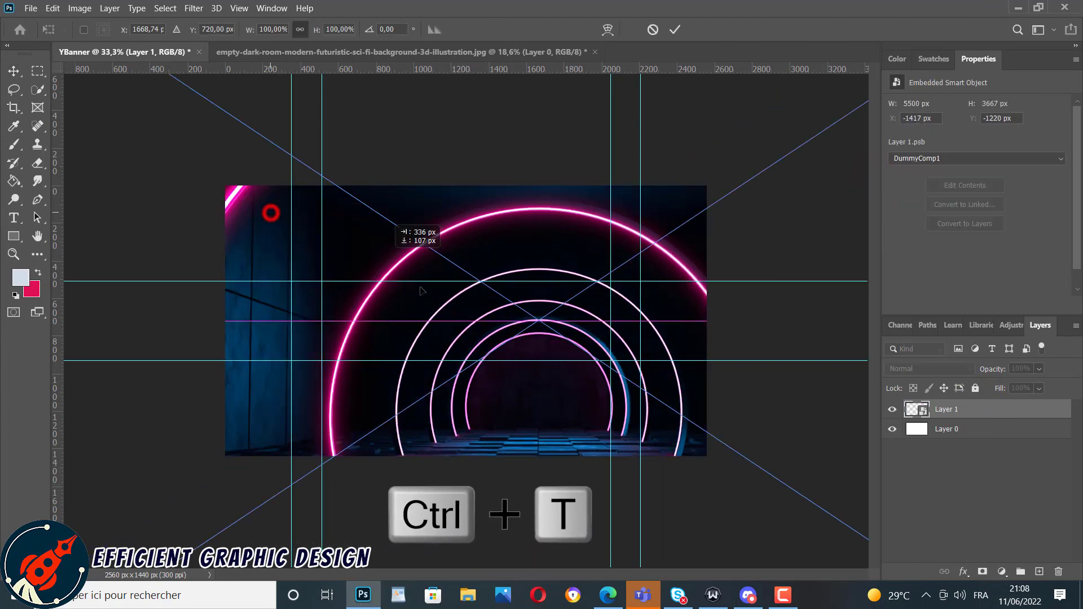
pyautogui.moveTo(147, 81); pyautogui.dragTo(557, 353)
pyautogui.moveTo(572, 420); pyautogui.dragTo(222, 195)
pyautogui.moveTo(205, 124); pyautogui.dragTo(361, 228)
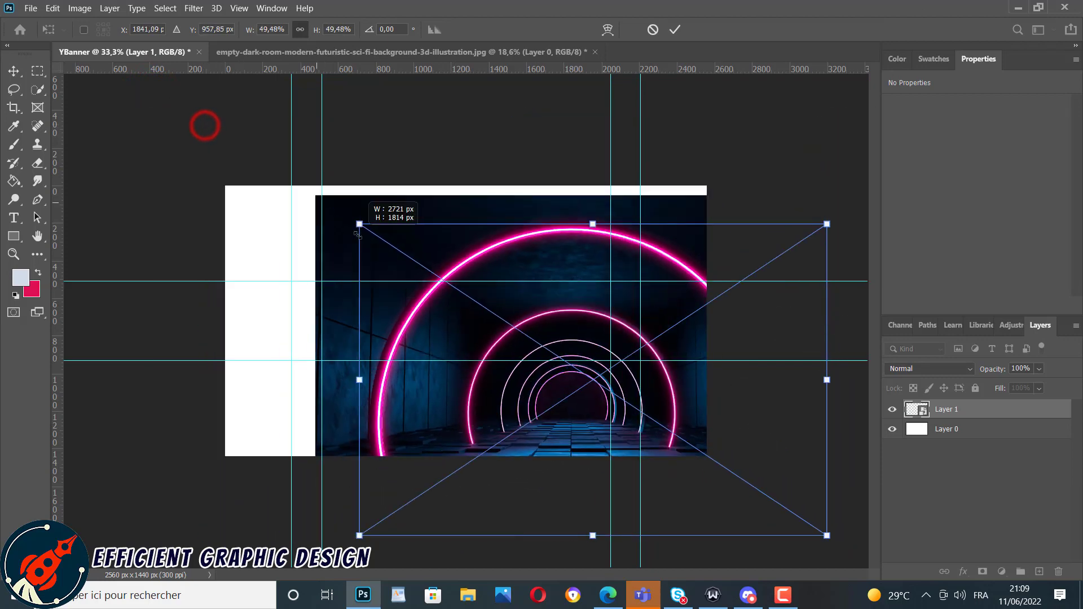
pyautogui.moveTo(478, 294); pyautogui.dragTo(372, 243)
pyautogui.moveTo(336, 247); pyautogui.dragTo(331, 247)
pyautogui.moveTo(695, 488); pyautogui.dragTo(742, 518)
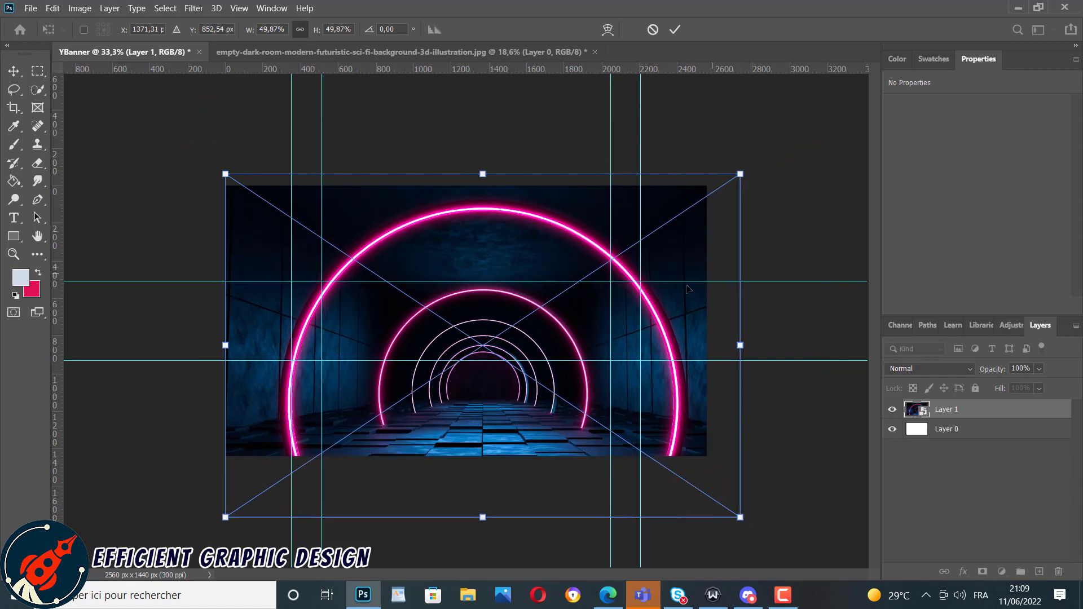
pyautogui.moveTo(683, 305)
pyautogui.mouseDown()
pyautogui.moveTo(684, 293)
pyautogui.moveTo(668, 307)
pyautogui.mouseUp()
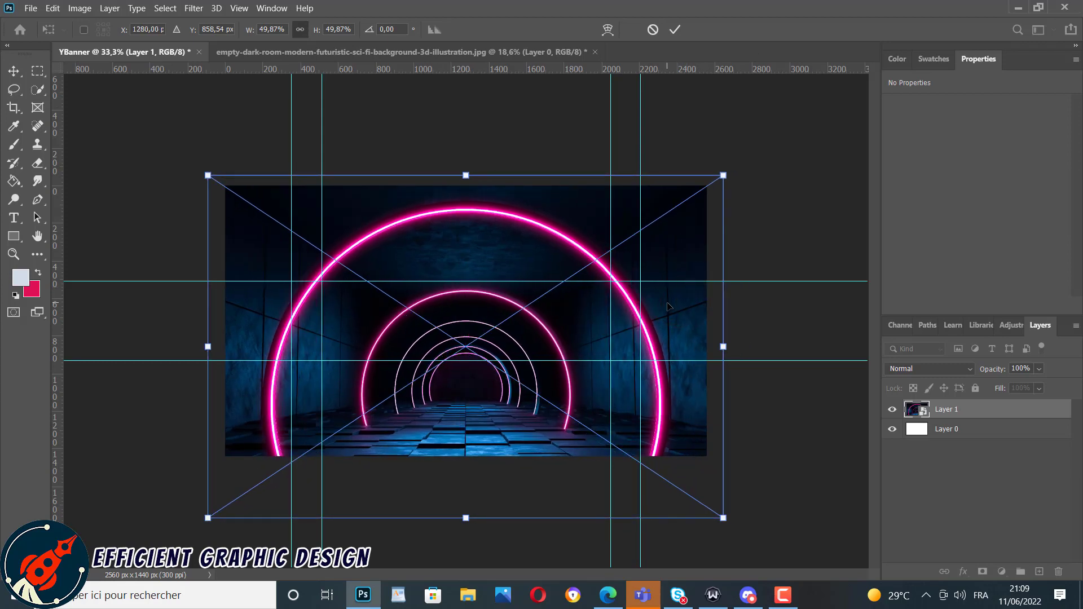
pyautogui.click(676, 34)
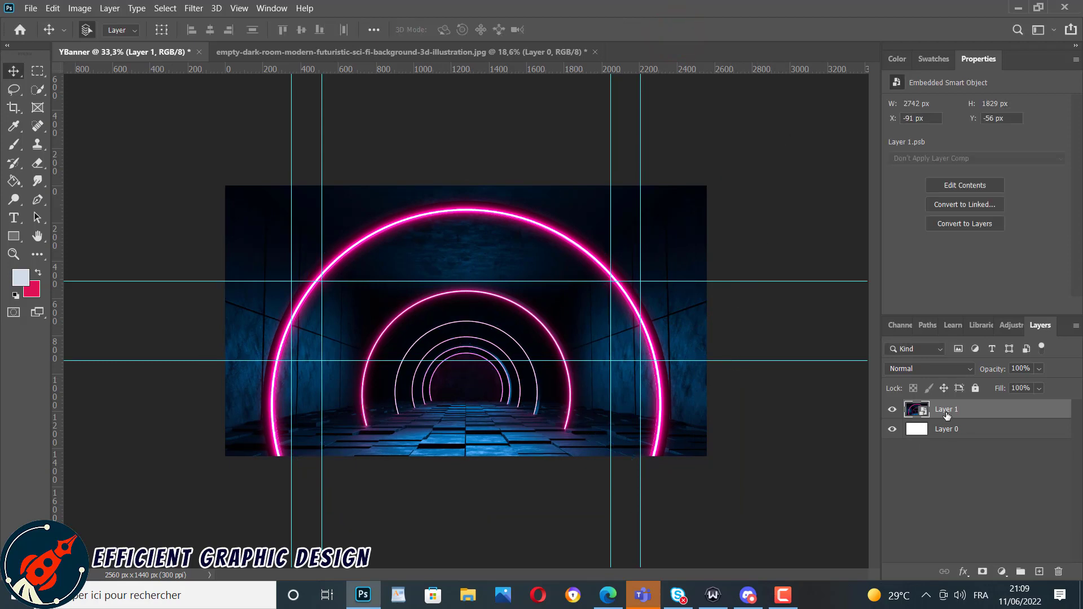
# Add a Brightness/Contrast adjustment layer that darkens the tunnel image.
pyautogui.click(1003, 571)
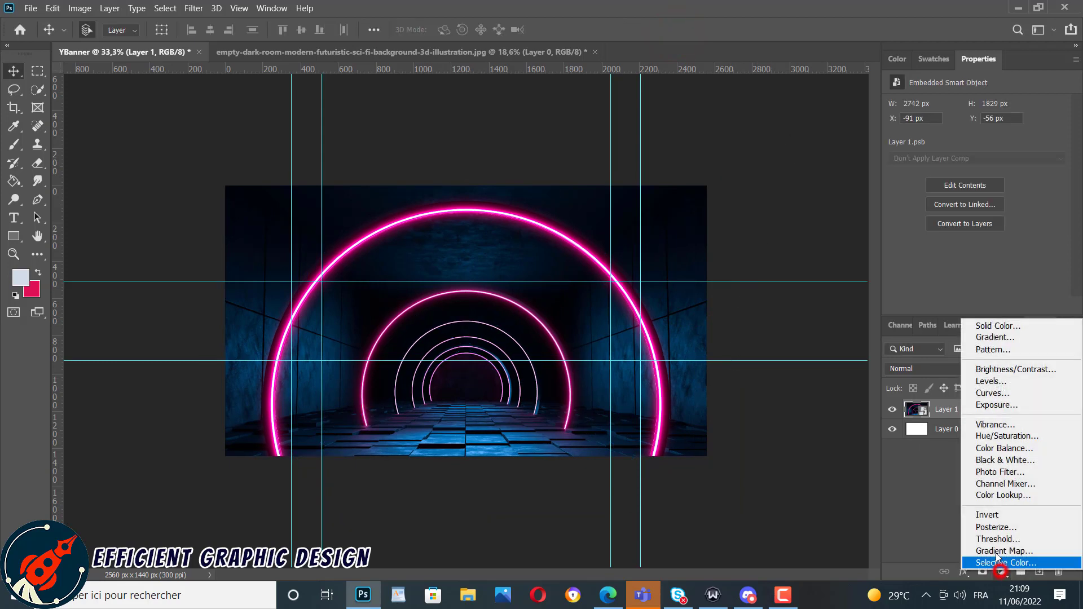
pyautogui.click(979, 369)
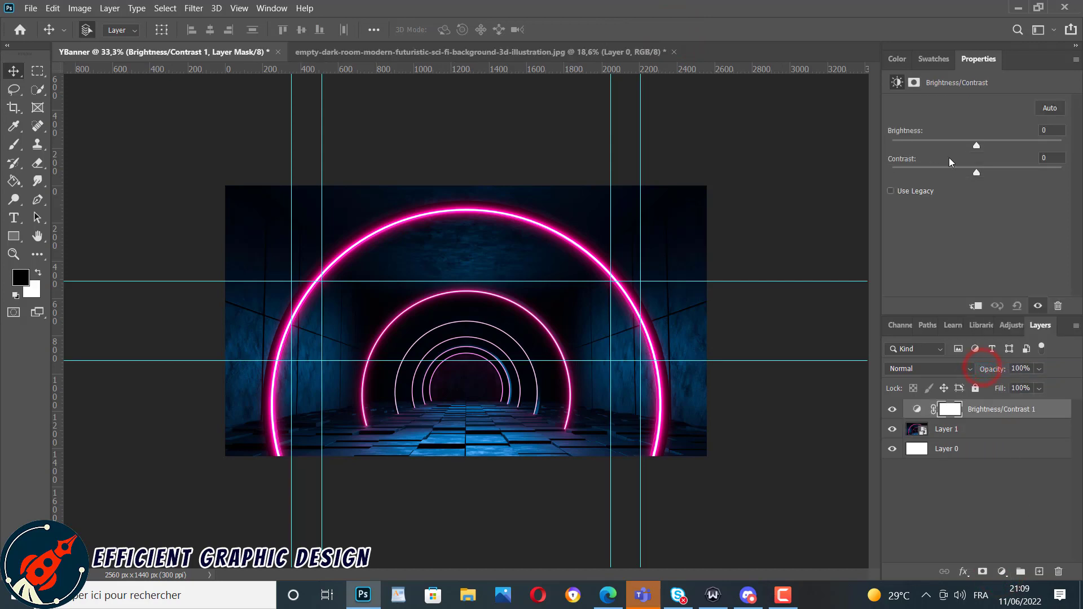
pyautogui.moveTo(978, 145); pyautogui.dragTo(943, 145)
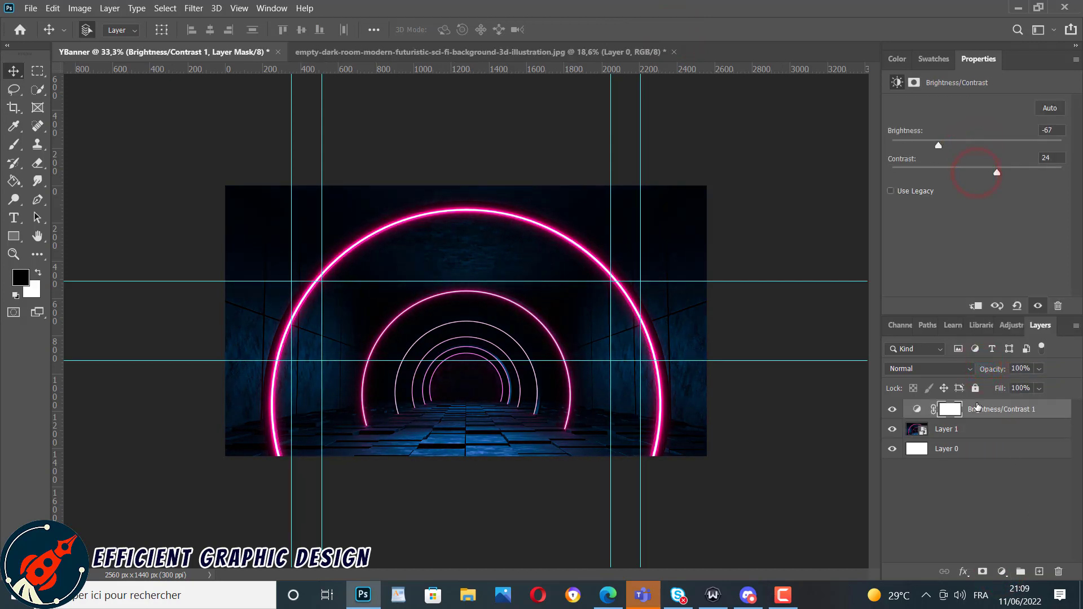
# Duplicate Layer 1, blur it with a 20,8 px Gaussian Blur, and make it a smart object above the copy.
pyautogui.click(964, 435)
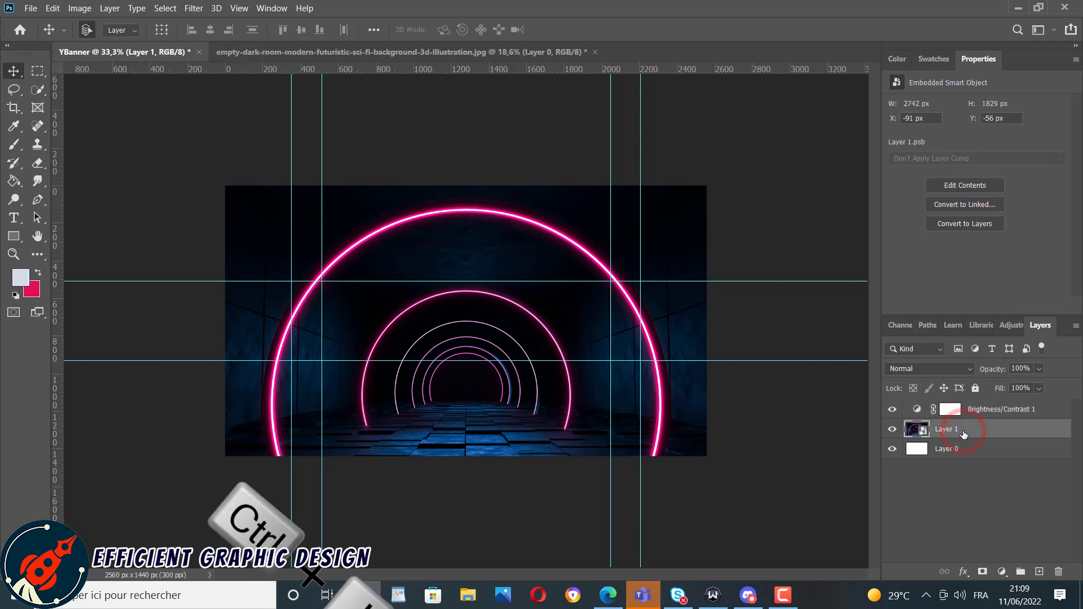
pyautogui.hotkey('ctrl', 'j')
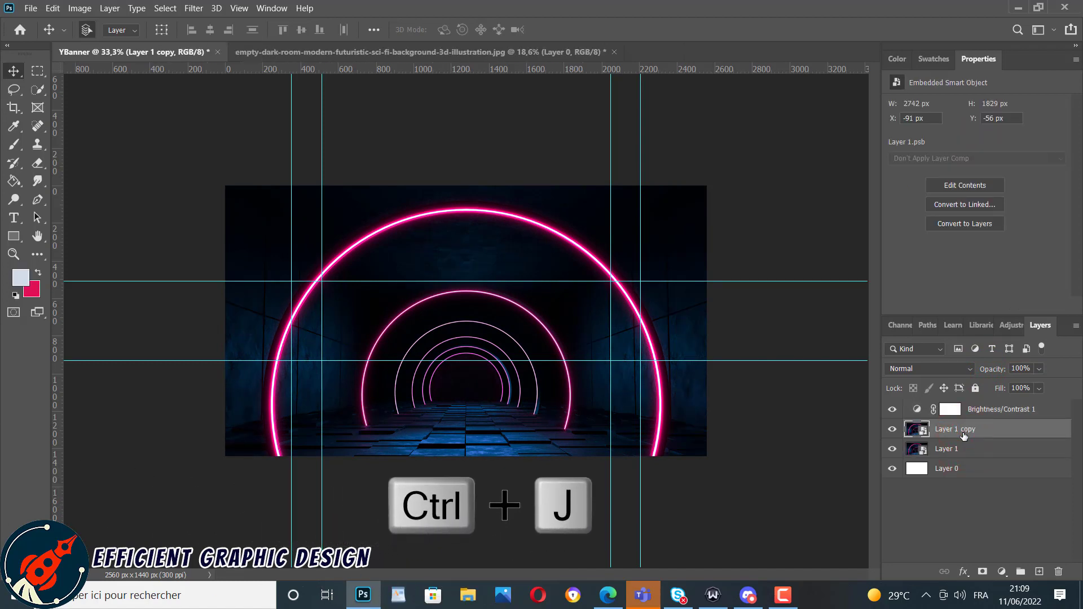
pyautogui.click(958, 452)
pyautogui.click(197, 8)
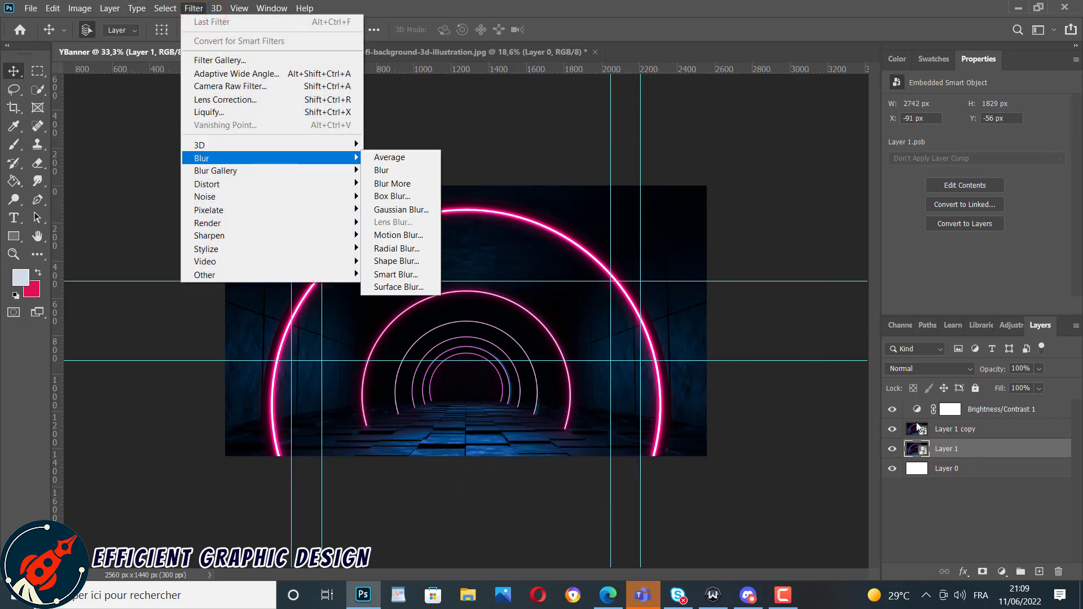
pyautogui.click(389, 210)
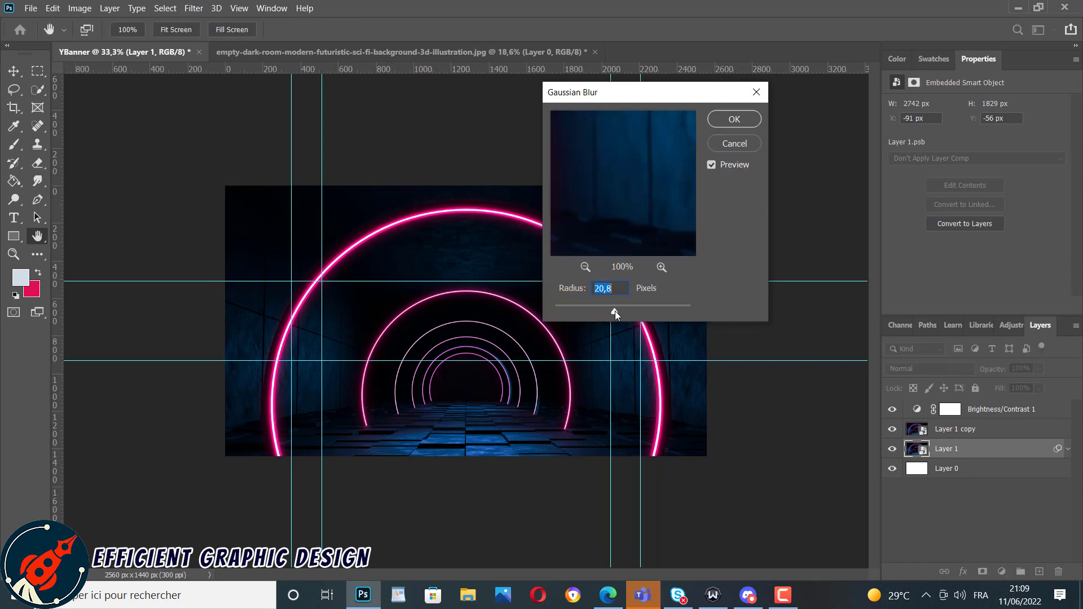
pyautogui.click(730, 125)
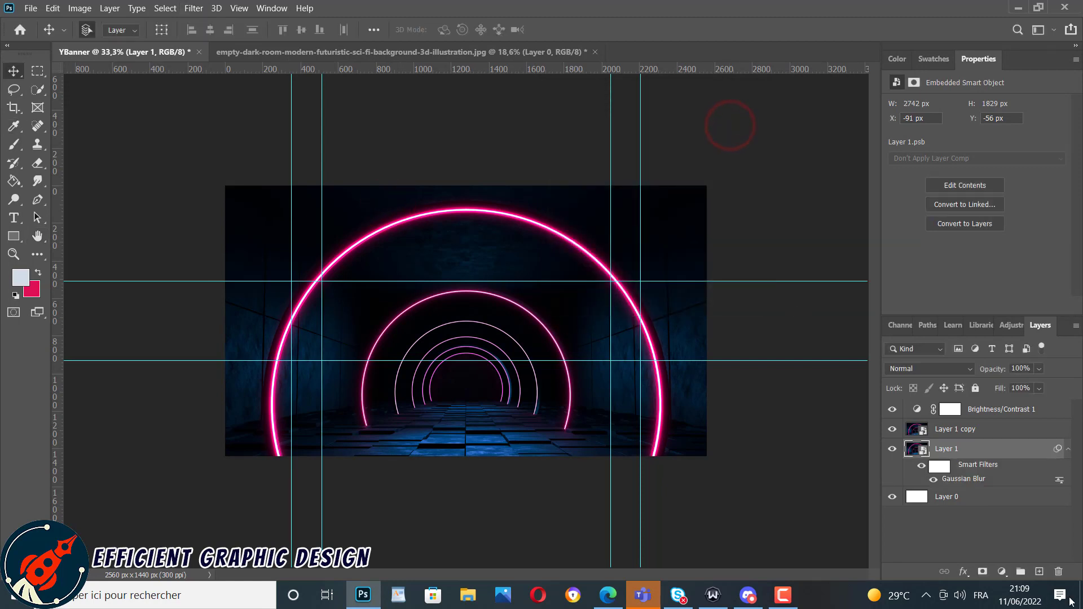
pyautogui.rightClick(980, 459)
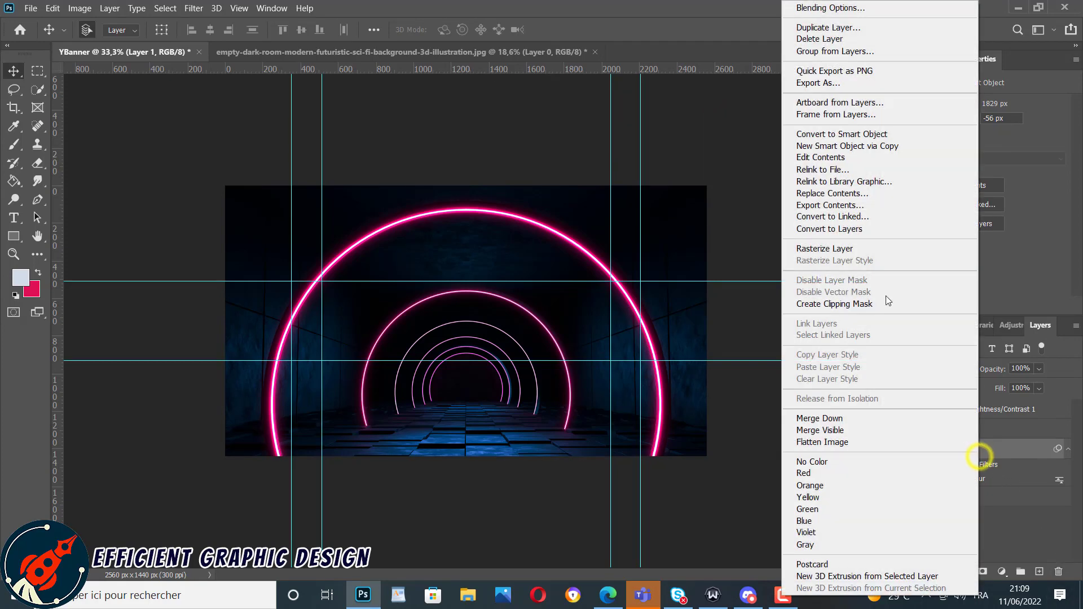
pyautogui.click(849, 147)
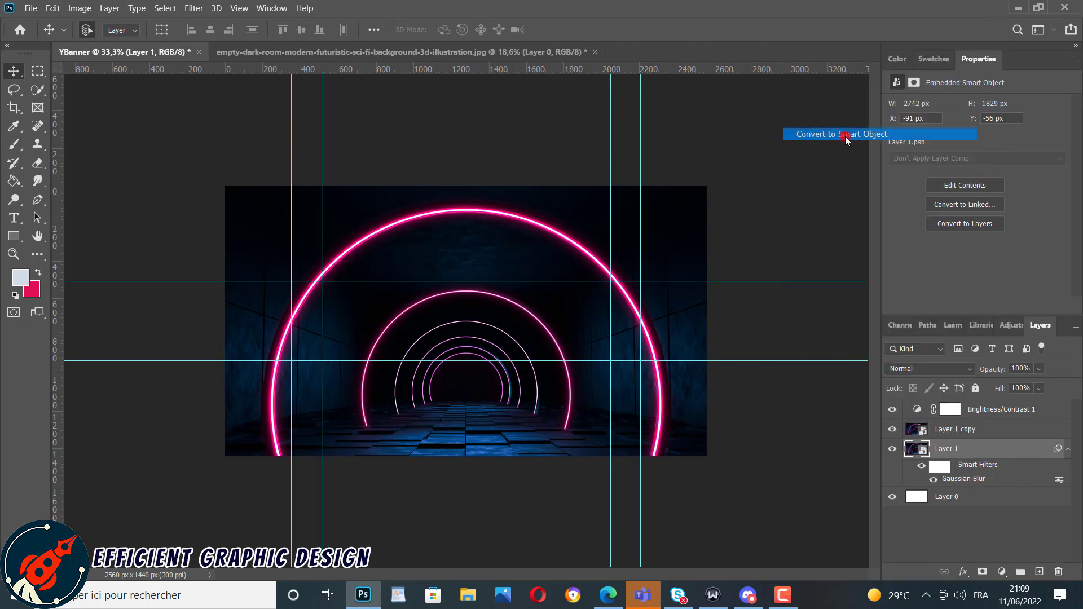
pyautogui.moveTo(956, 449); pyautogui.dragTo(957, 428)
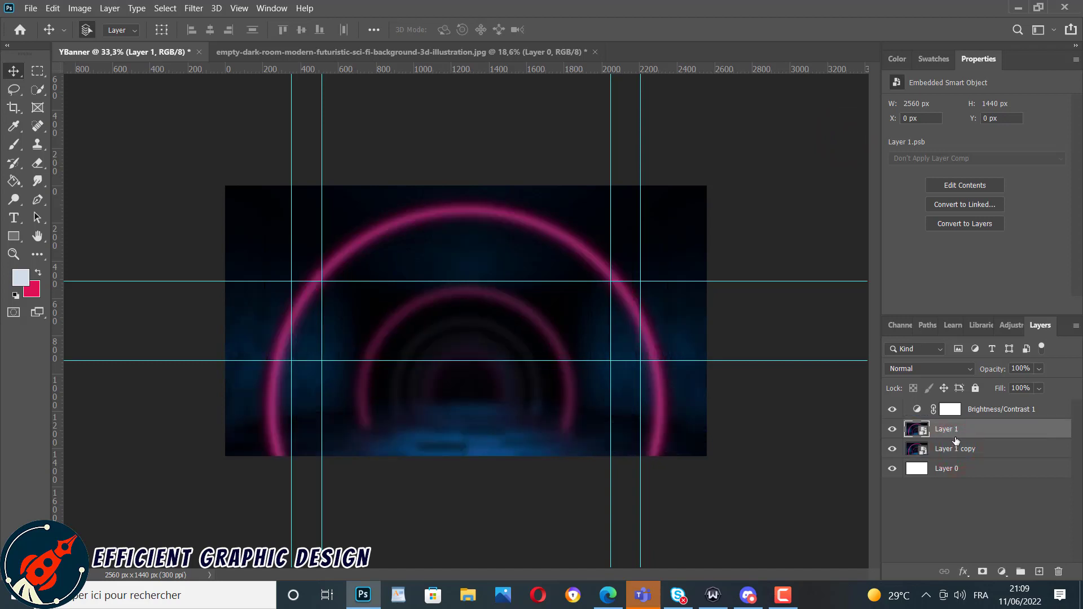
# Mask the blurred layer to the central band between the guides, then add a new top layer.
pyautogui.press('m')
pyautogui.moveTo(322, 281); pyautogui.dragTo(611, 361)
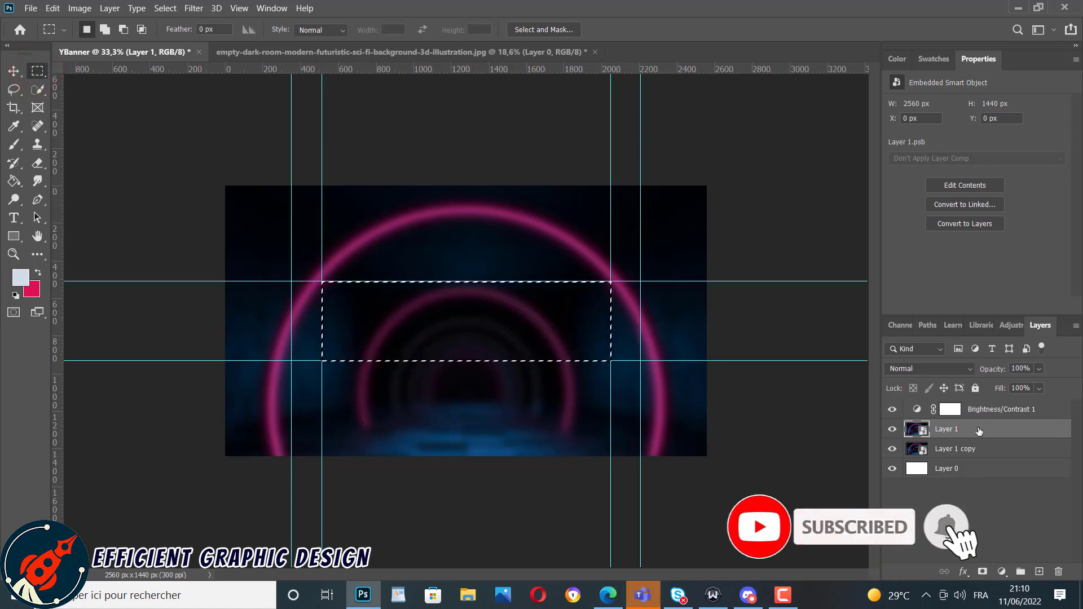
pyautogui.click(983, 571)
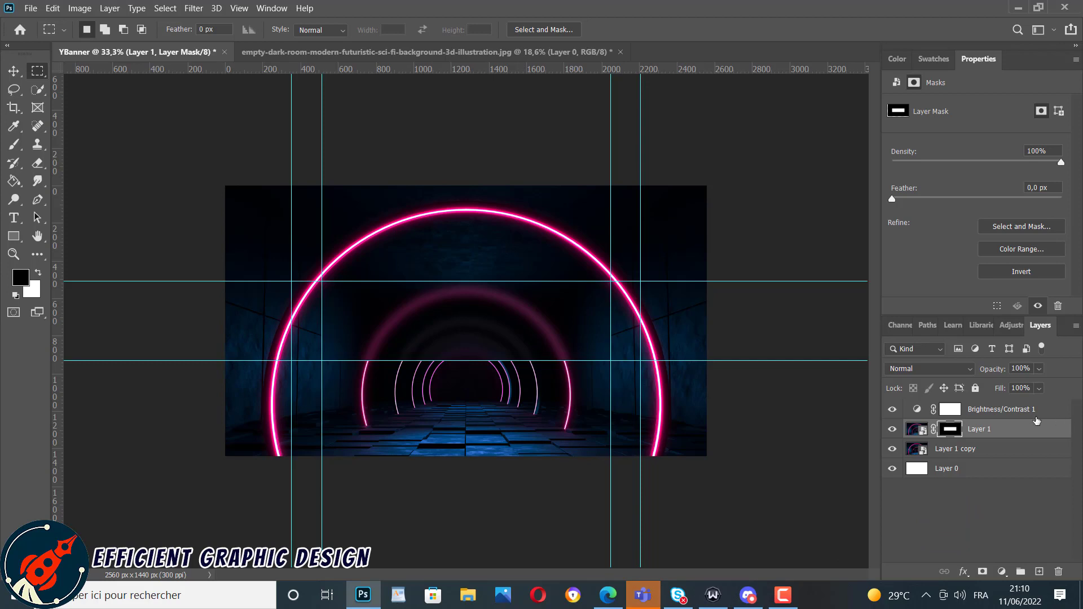
pyautogui.click(1026, 411)
pyautogui.press('v')
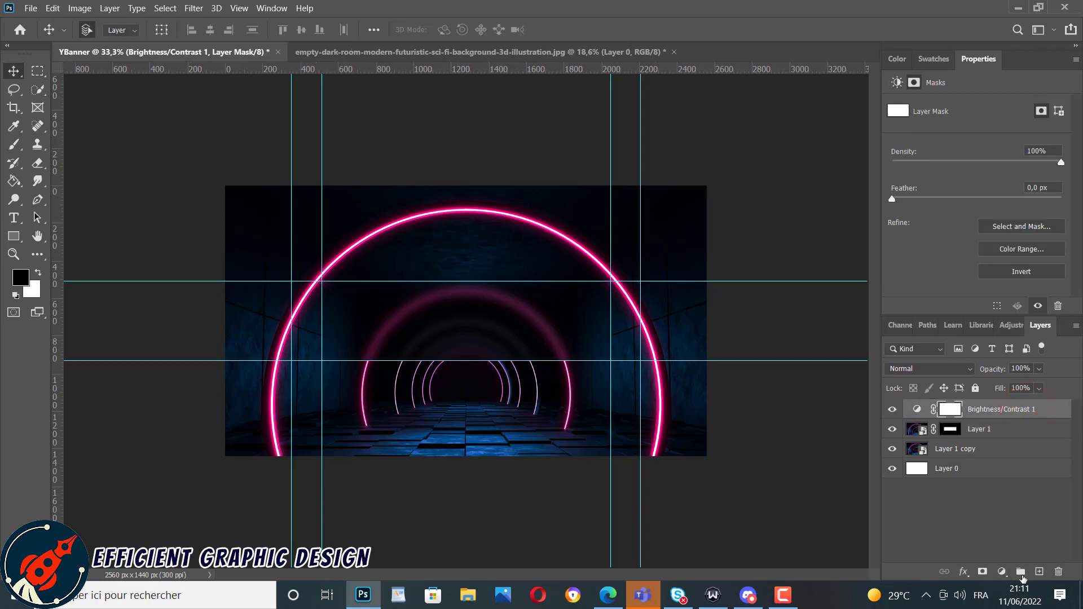
pyautogui.click(1039, 572)
# Draw a blue triangle with the Pen tool along the left guides of the band.
pyautogui.click(14, 254)
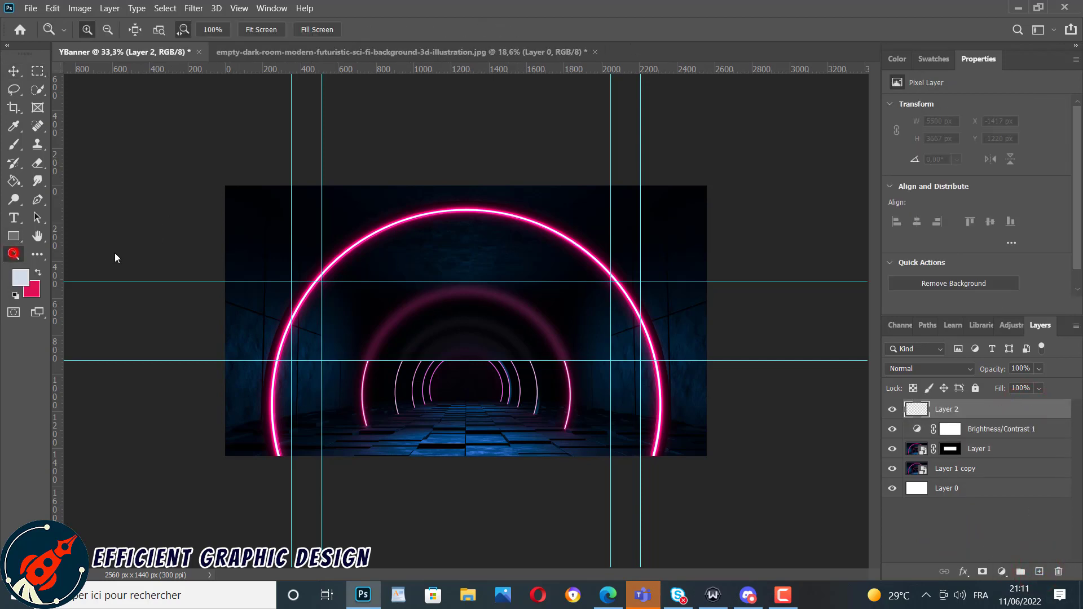
pyautogui.click(411, 310)
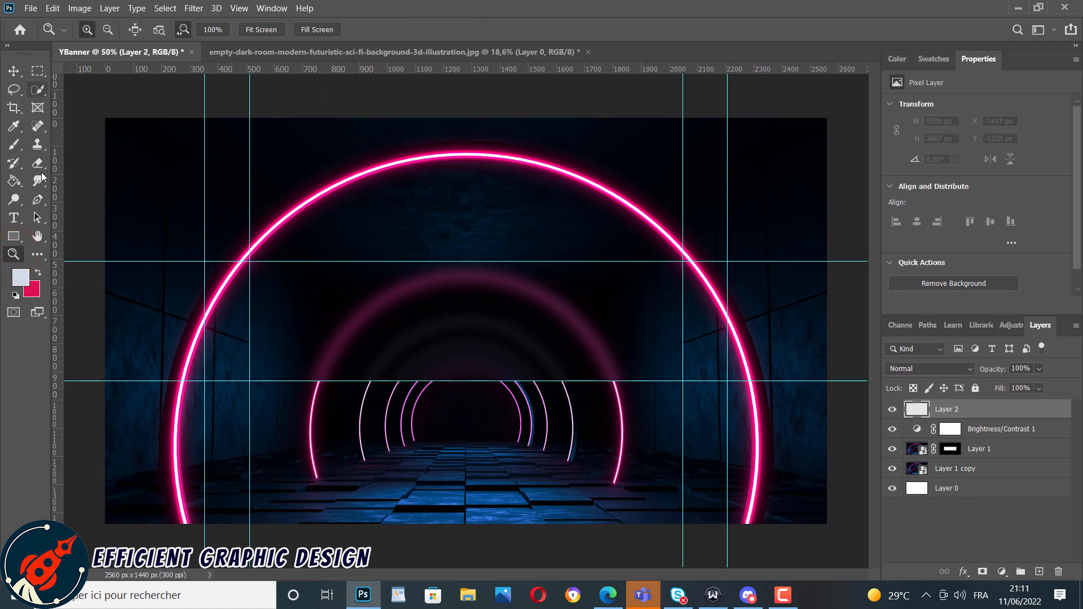
pyautogui.click(38, 200)
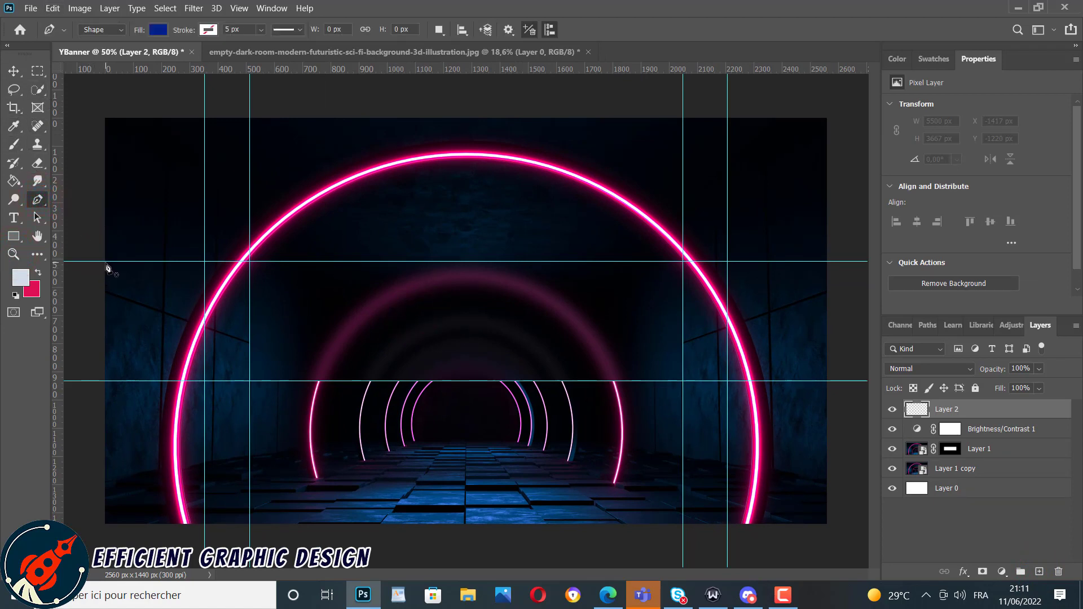
pyautogui.click(106, 262)
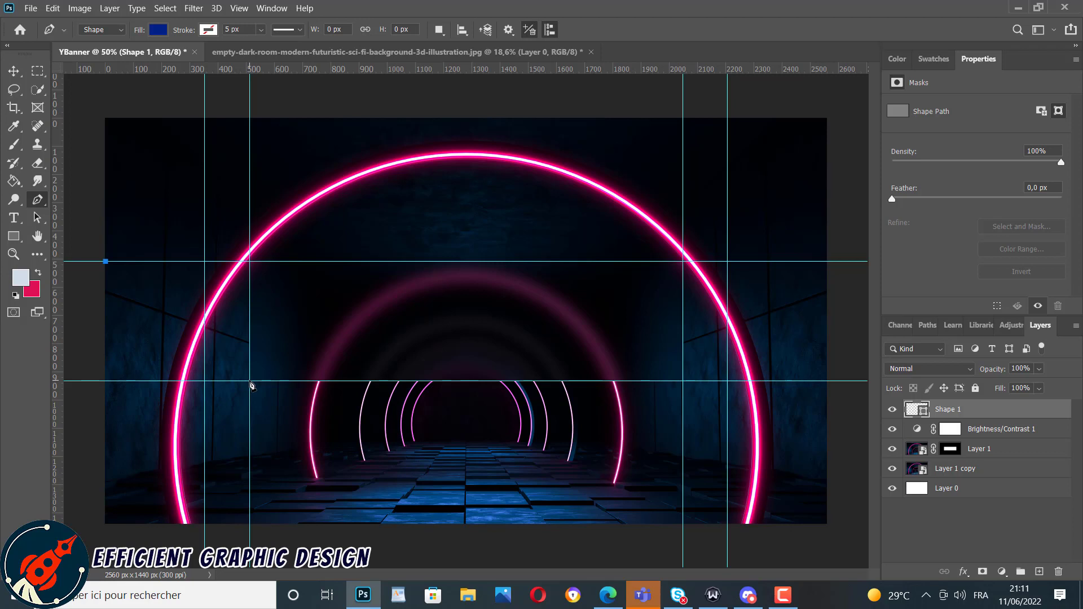
pyautogui.click(250, 381)
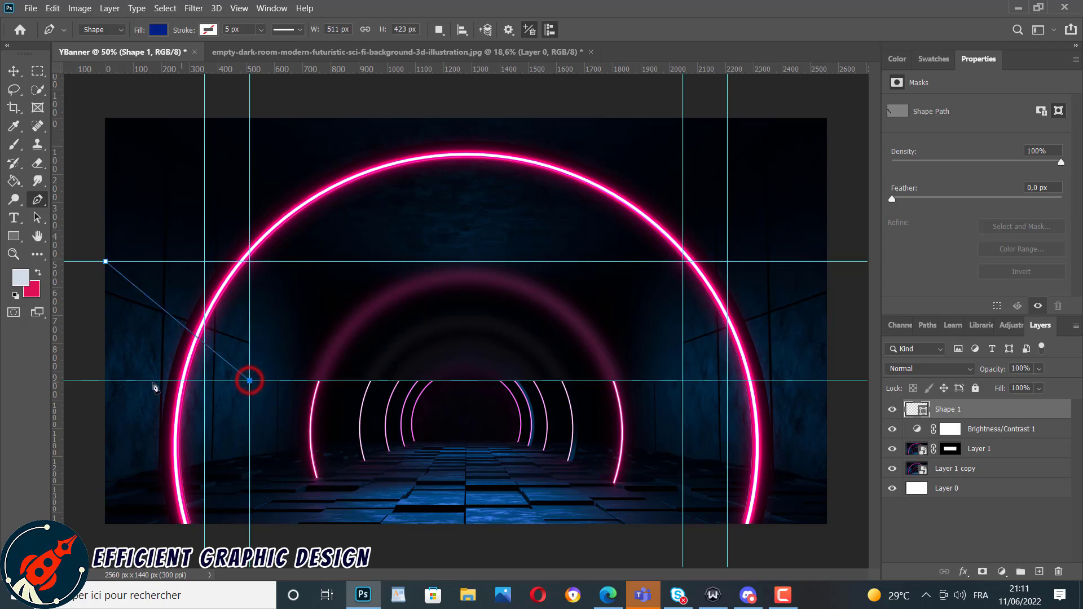
pyautogui.click(105, 382)
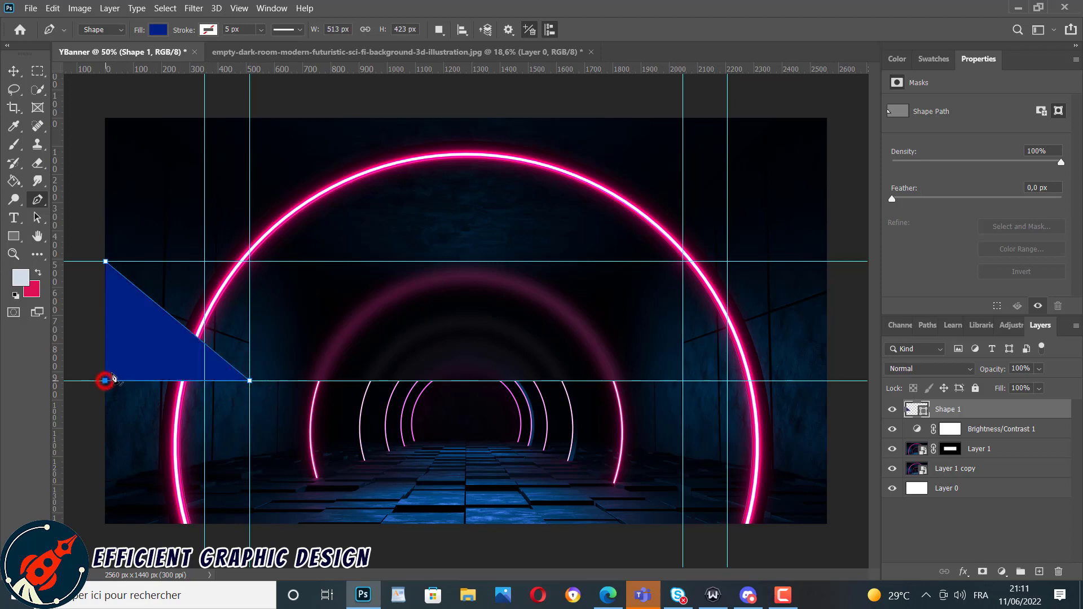
pyautogui.click(106, 263)
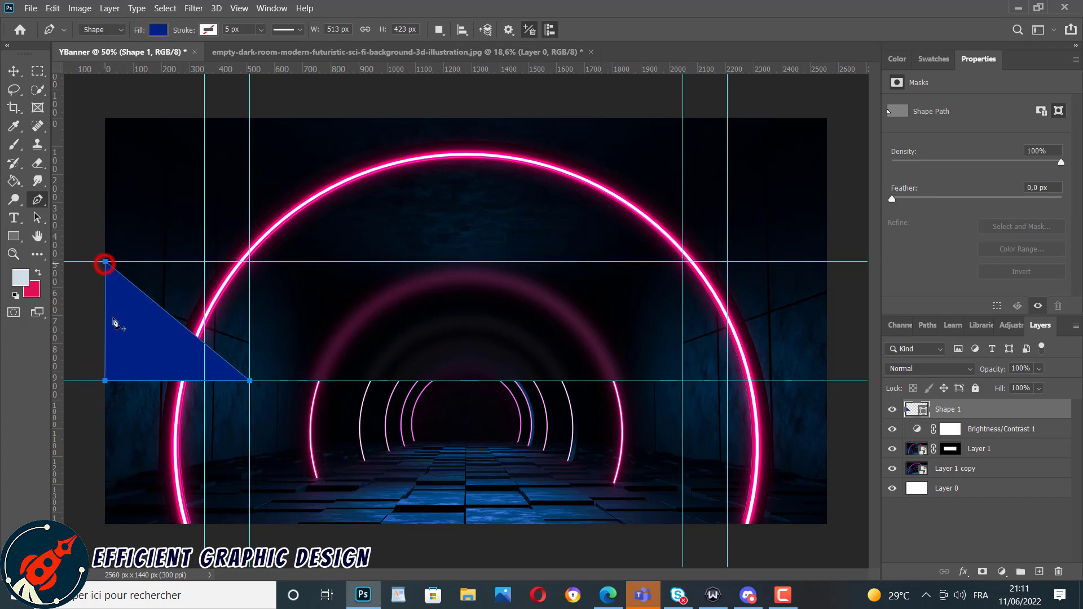
# Scale the Shape 1 triangle slightly so it fits the guides.
pyautogui.click(14, 71)
pyautogui.click(80, 210)
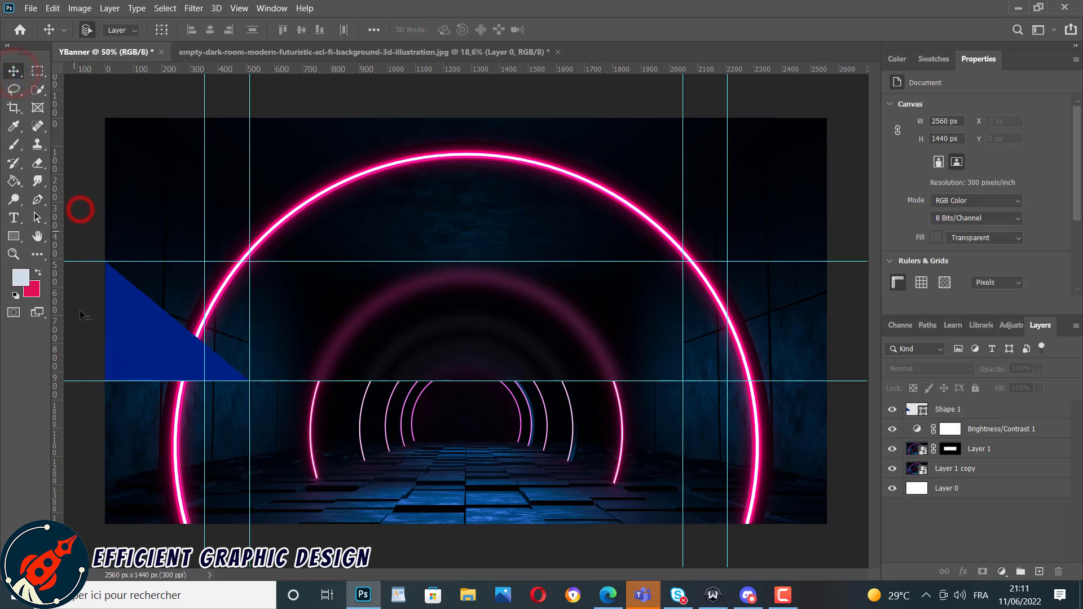
pyautogui.click(121, 323)
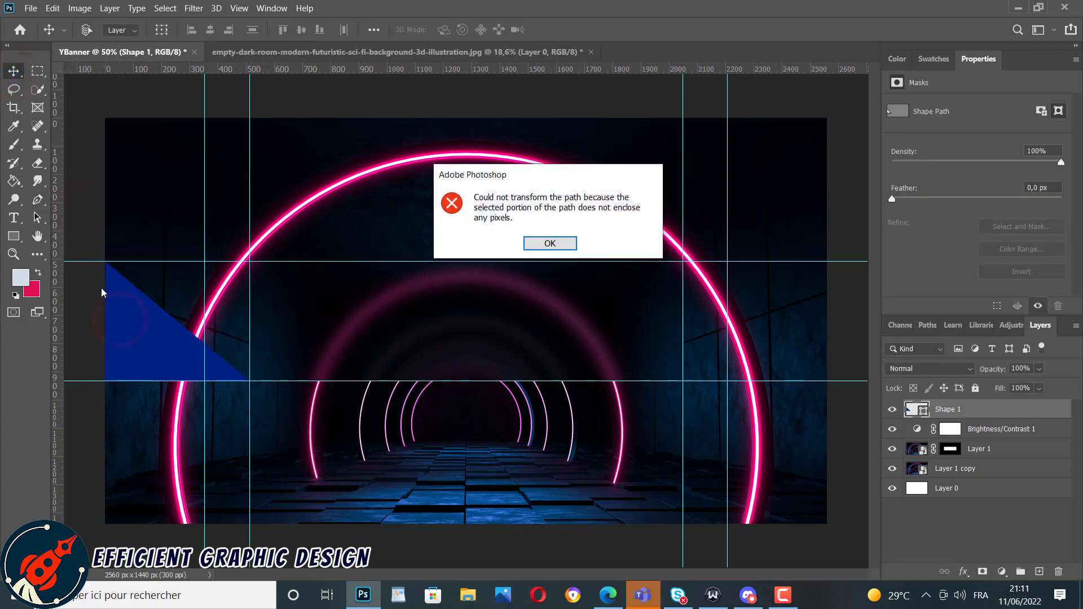
pyautogui.click(556, 243)
pyautogui.click(149, 288)
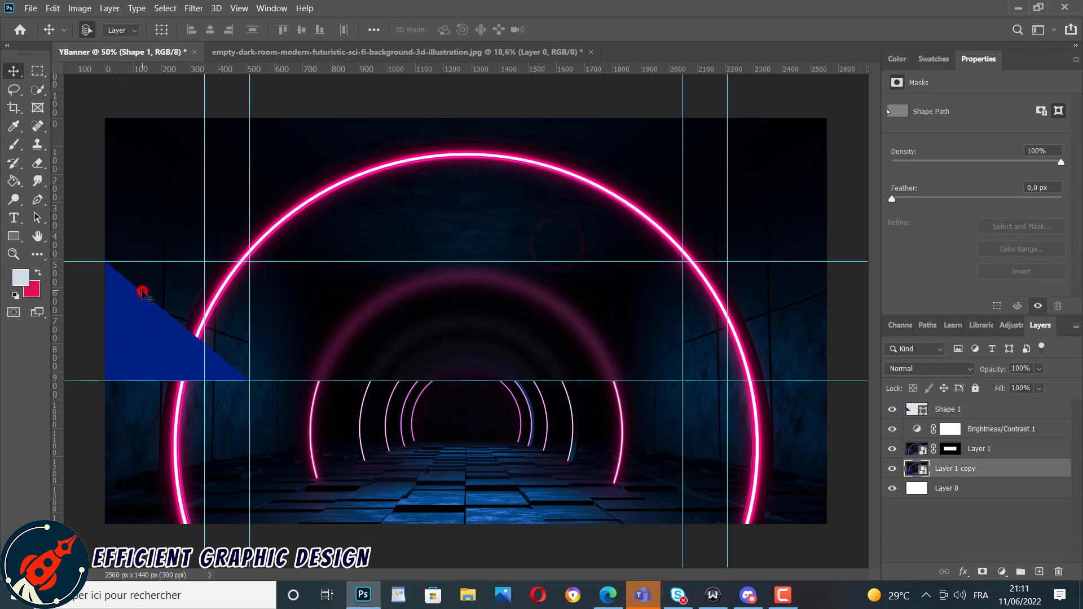
pyautogui.click(926, 410)
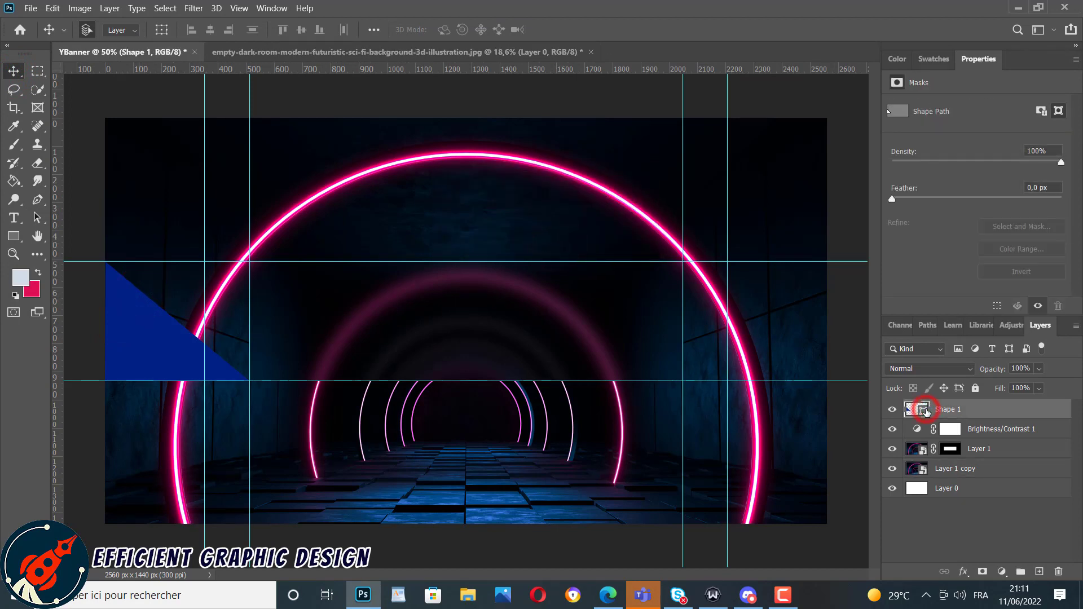
pyautogui.hotkey('ctrl', 't')
pyautogui.moveTo(105, 261); pyautogui.dragTo(101, 259)
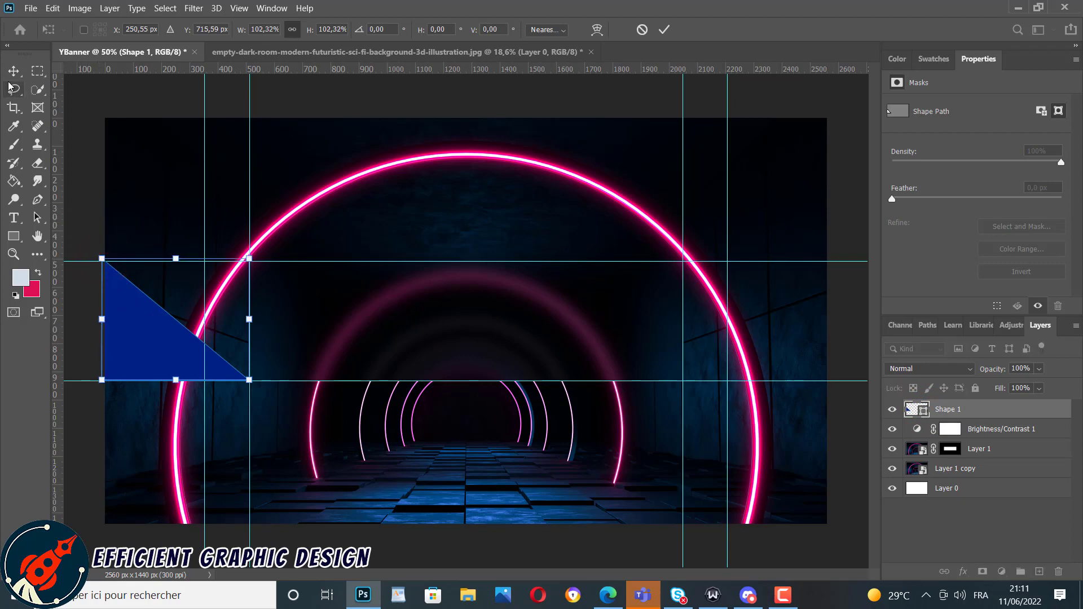
pyautogui.hotkey('ctrl', 'j')
pyautogui.click(75, 165)
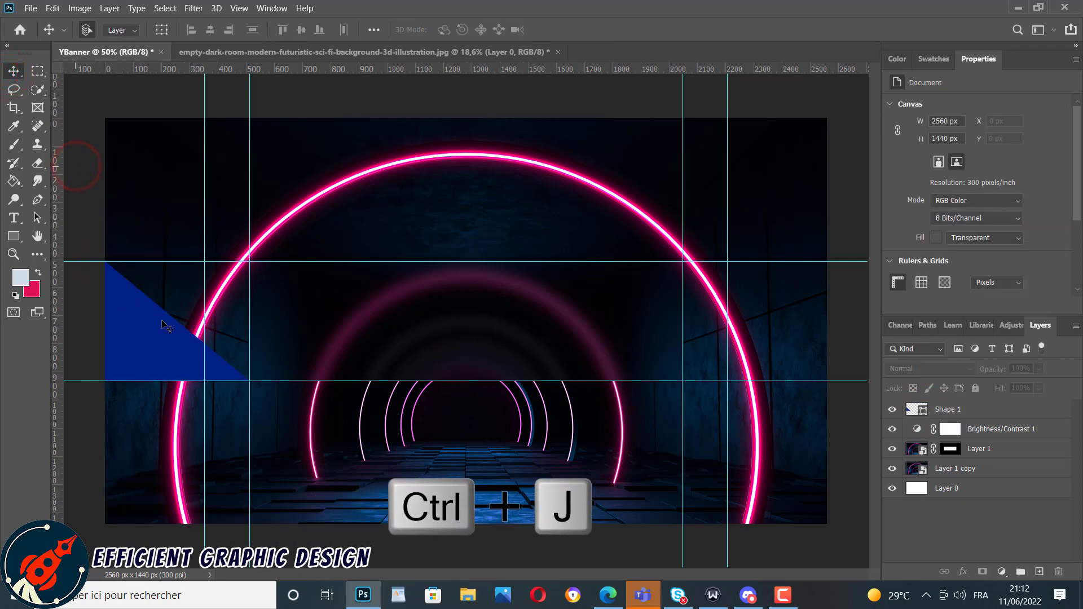
# Duplicate the blue triangle, move it to the right end, and stretch it slightly taller.
pyautogui.click(165, 341)
pyautogui.hotkey('ctrl', 'j')
pyautogui.moveTo(165, 339); pyautogui.dragTo(737, 387)
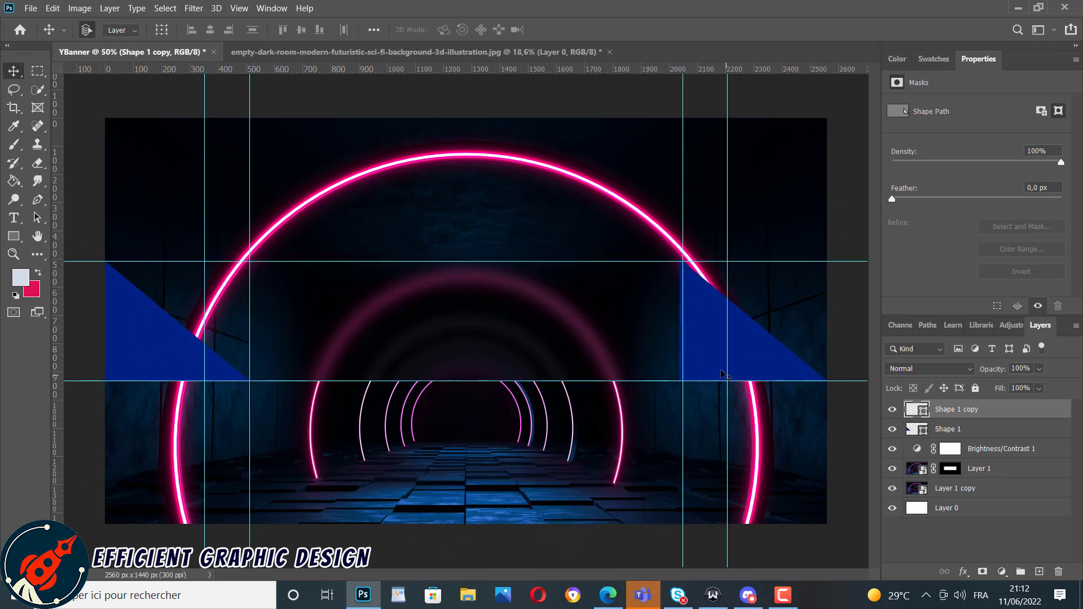
pyautogui.hotkey('ctrl', 't')
pyautogui.moveTo(679, 316); pyautogui.dragTo(683, 319)
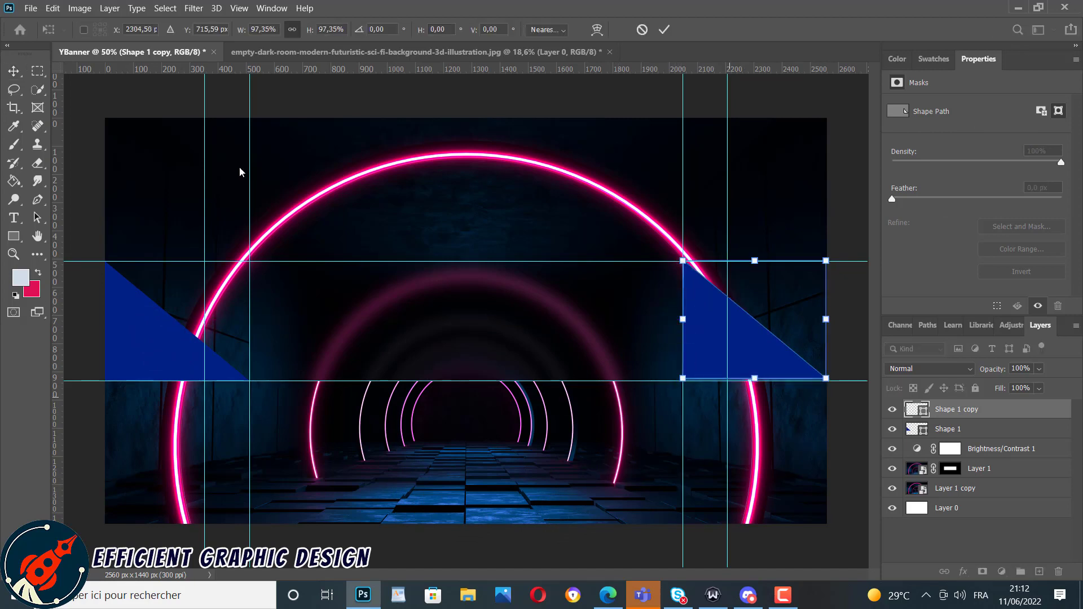
pyautogui.click(293, 28)
pyautogui.moveTo(756, 379); pyautogui.dragTo(757, 384)
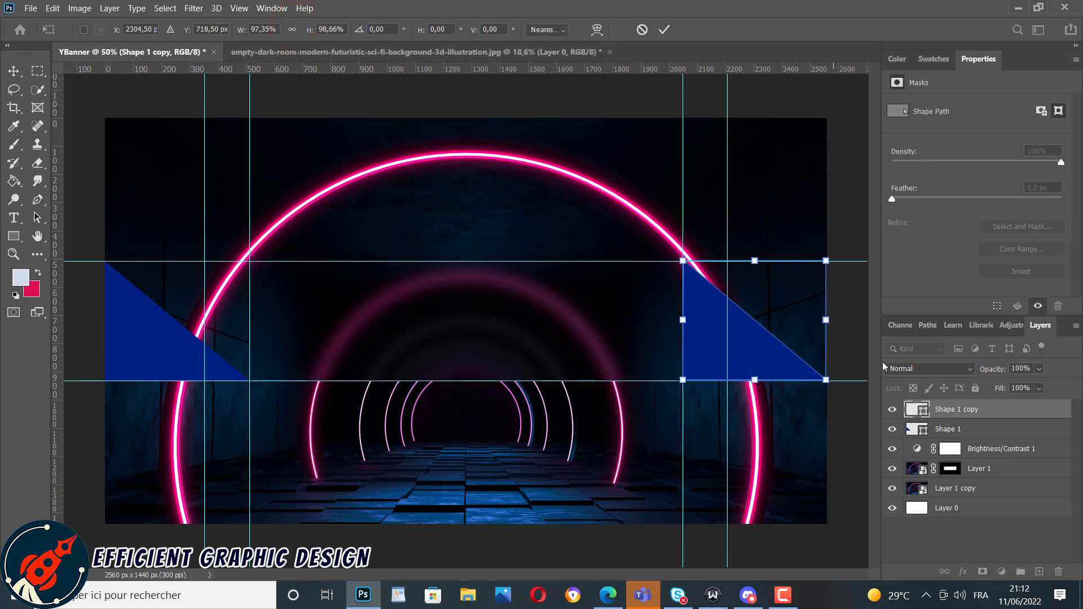
pyautogui.click(14, 71)
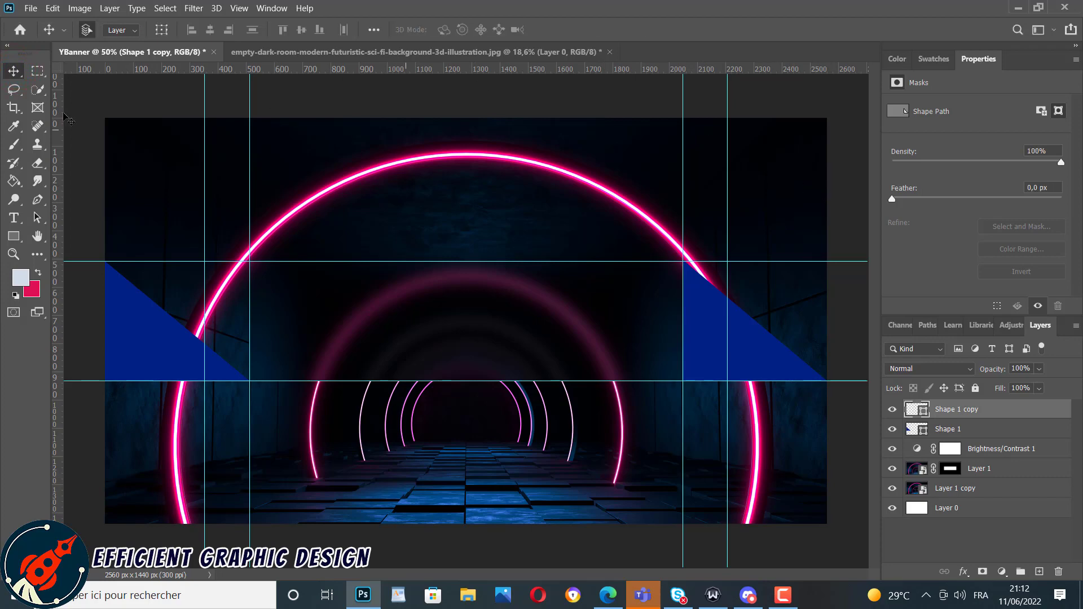
# Flip the right triangle horizontally and vertically via Edit > Transform.
pyautogui.click(52, 7)
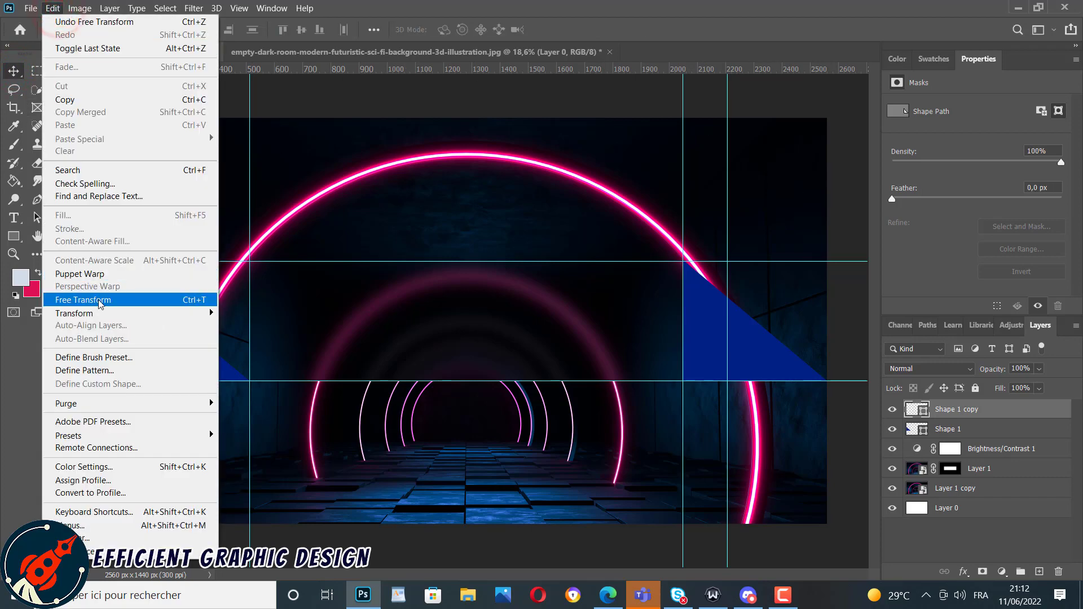
pyautogui.moveTo(102, 313)
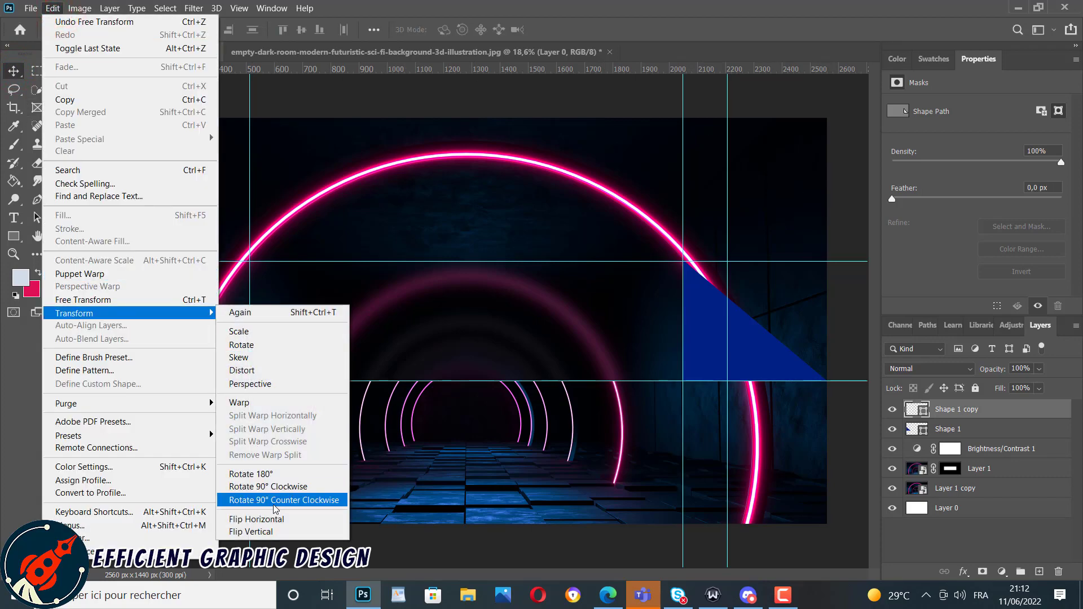
pyautogui.click(265, 519)
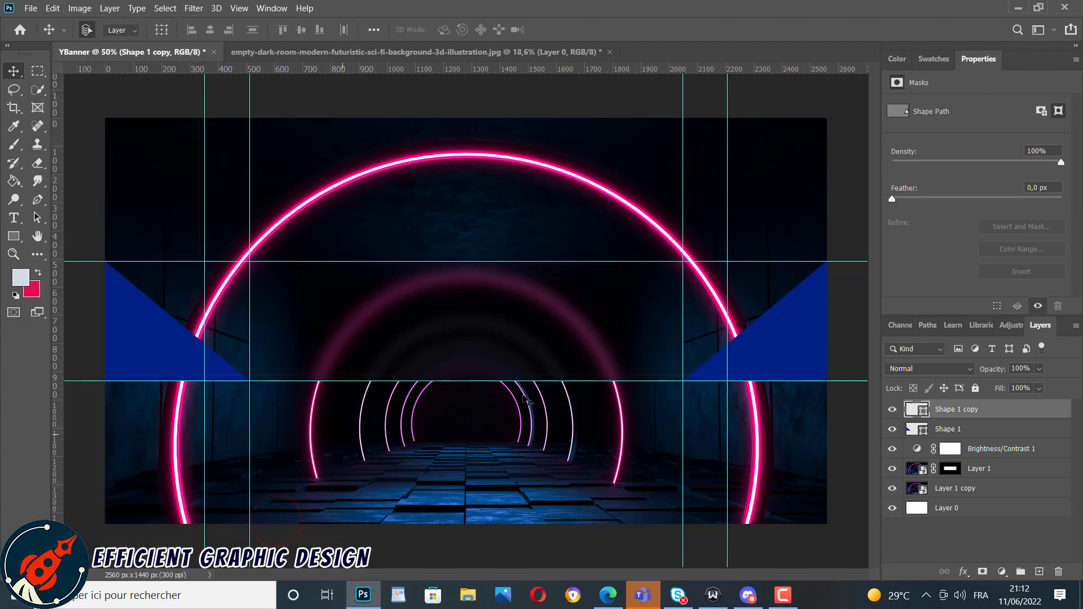
pyautogui.click(56, 9)
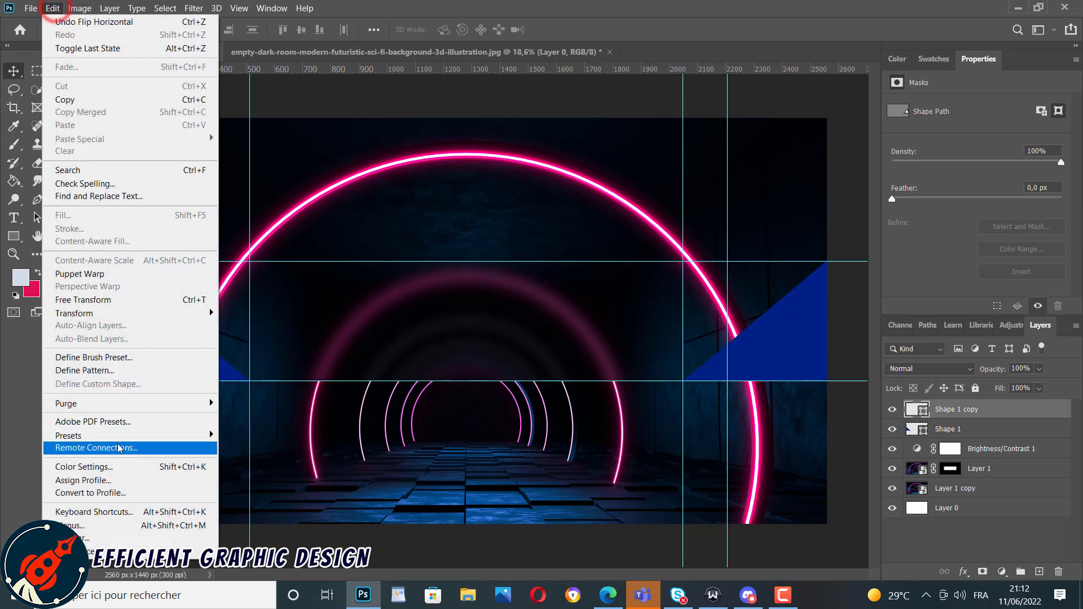
pyautogui.moveTo(88, 314)
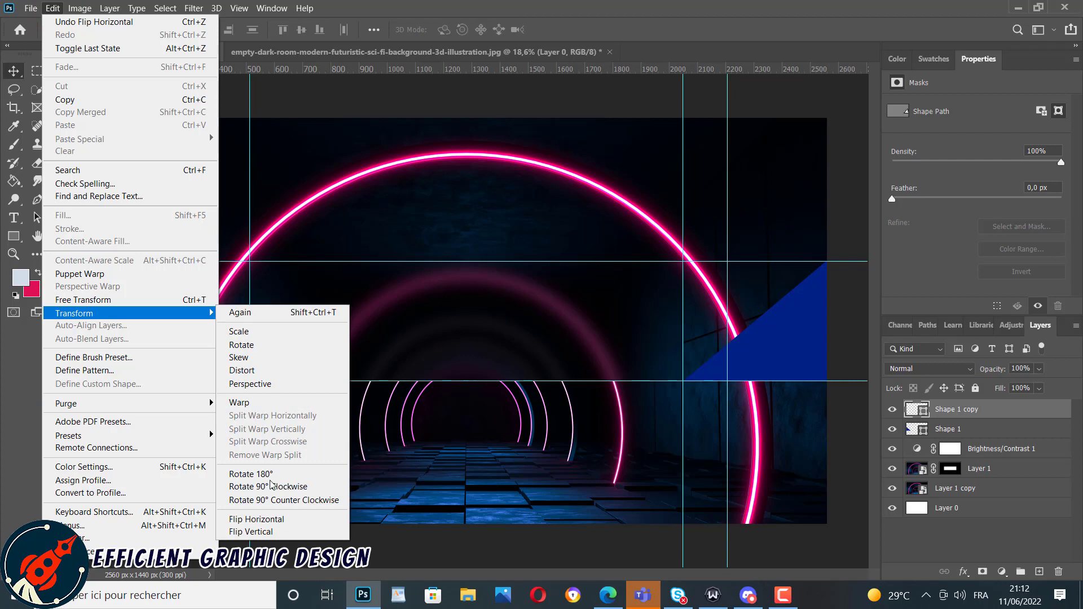
pyautogui.click(268, 532)
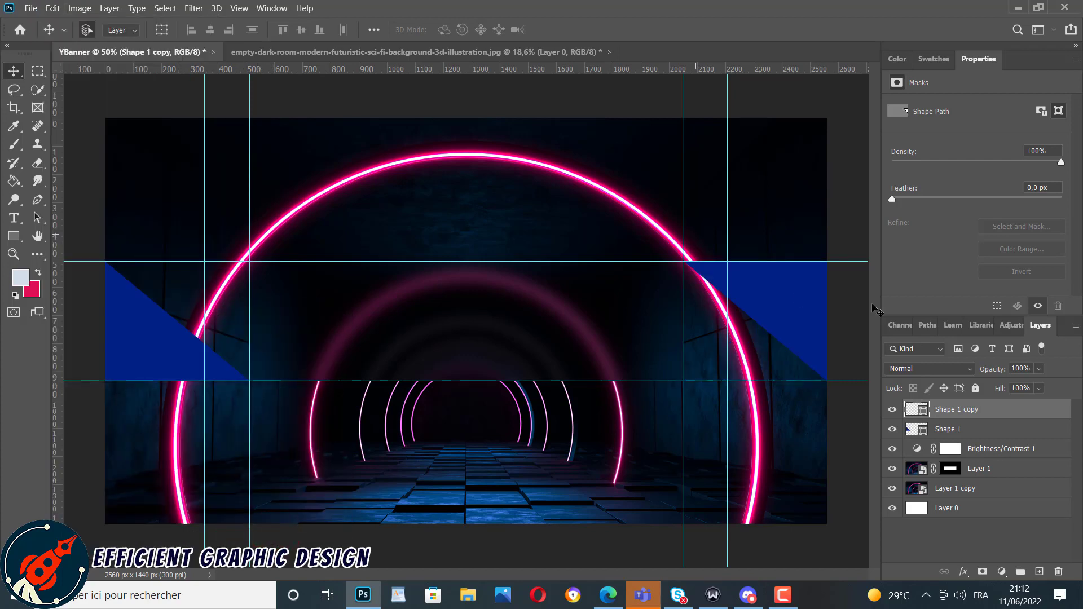
pyautogui.doubleClick(926, 412)
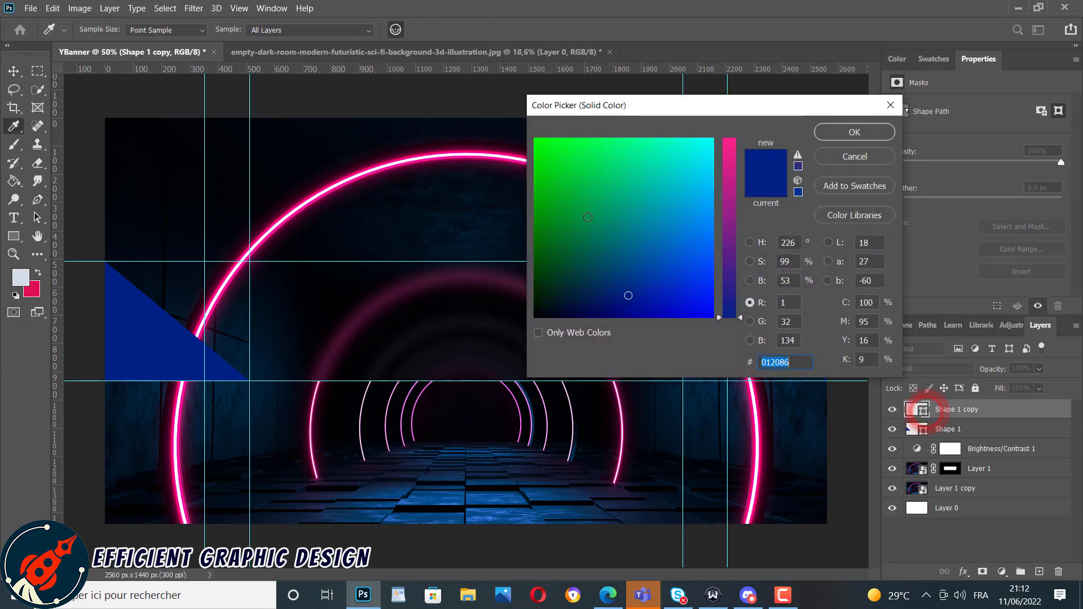
# Fill the right triangle with neon pink #ff046e sampled from the arc.
pyautogui.click(487, 158)
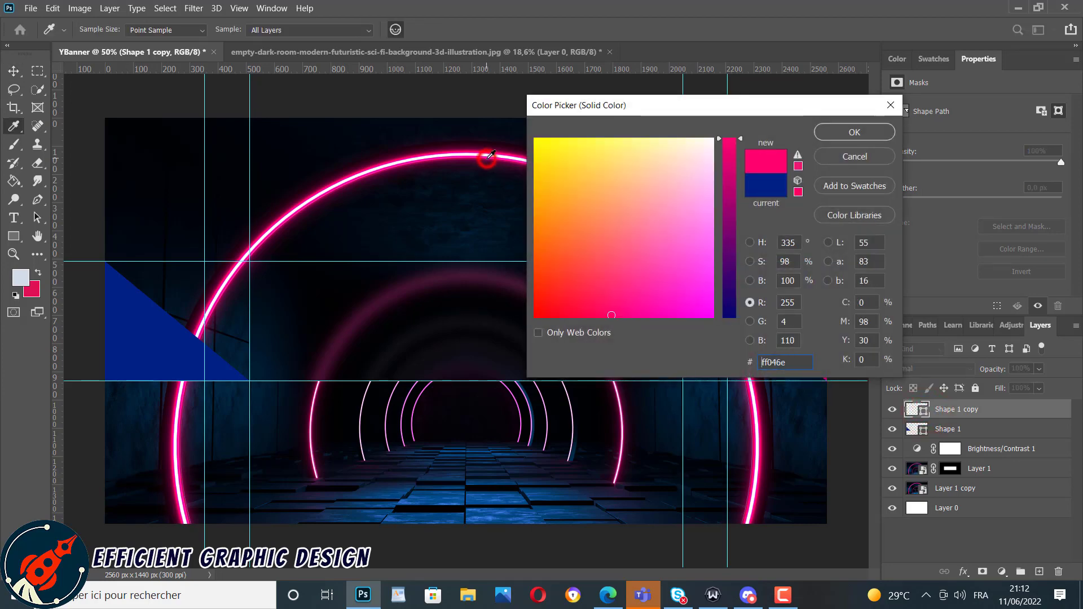
pyautogui.click(868, 132)
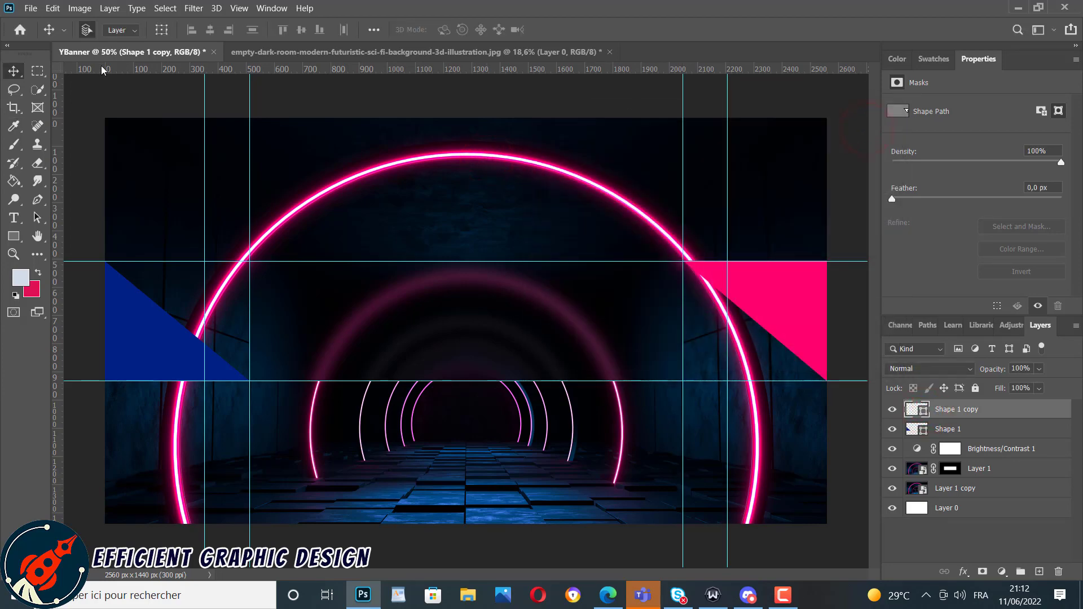
pyautogui.click(102, 91)
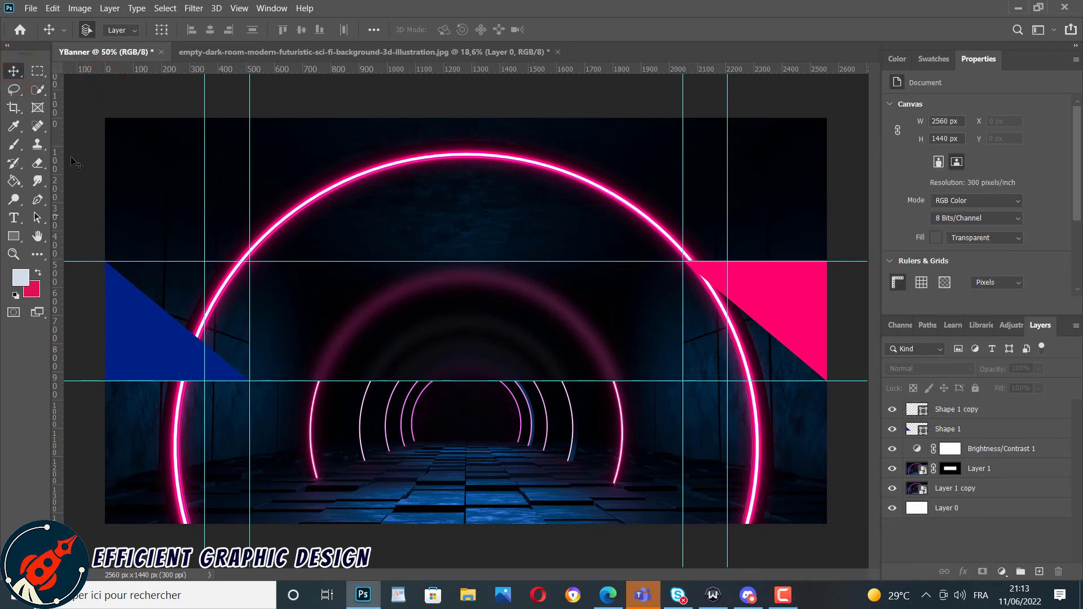
# Fill the left triangle with deep blue #023c6a sampled from the tunnel floor.
pyautogui.click(124, 310)
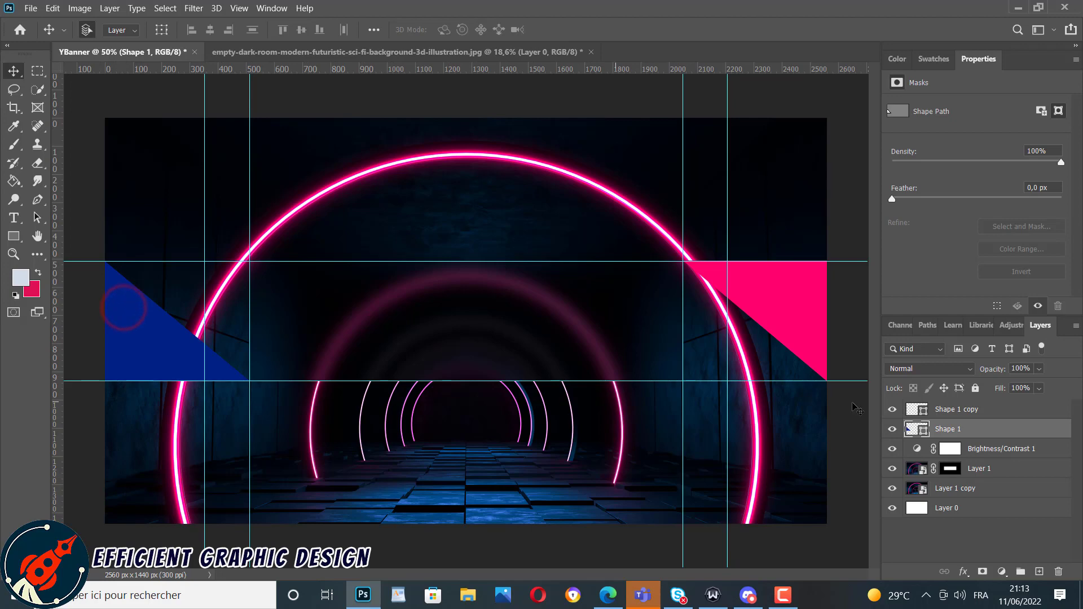
pyautogui.doubleClick(927, 432)
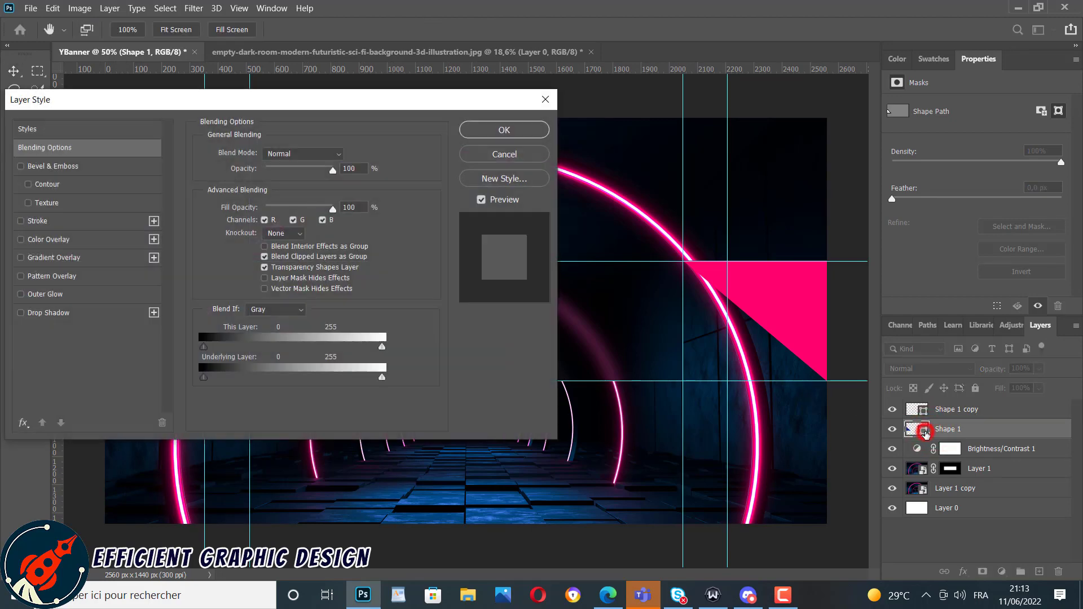
pyautogui.click(545, 100)
pyautogui.doubleClick(919, 428)
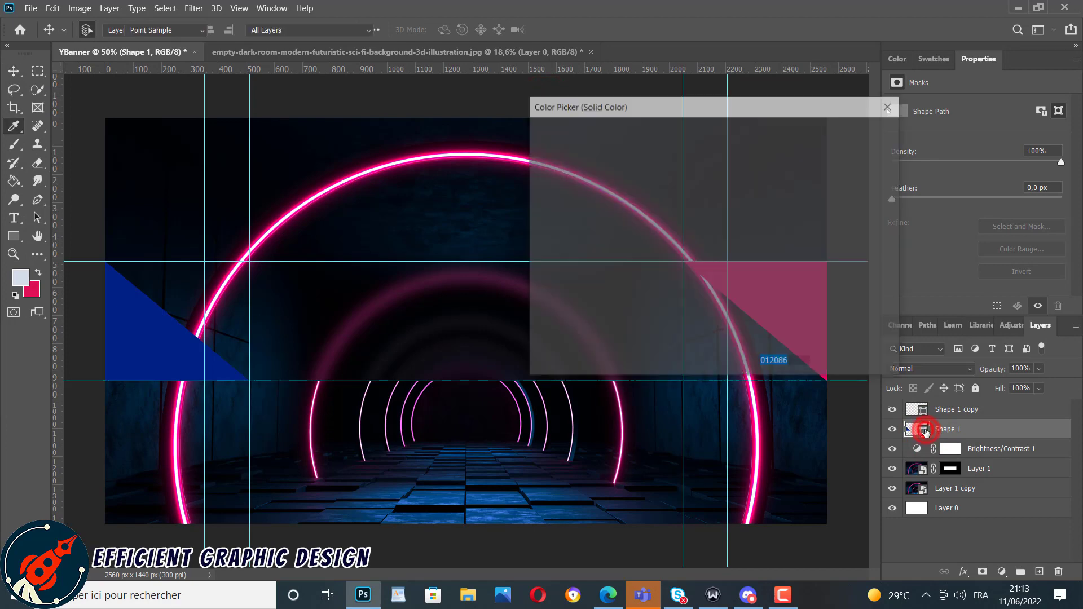
pyautogui.click(490, 502)
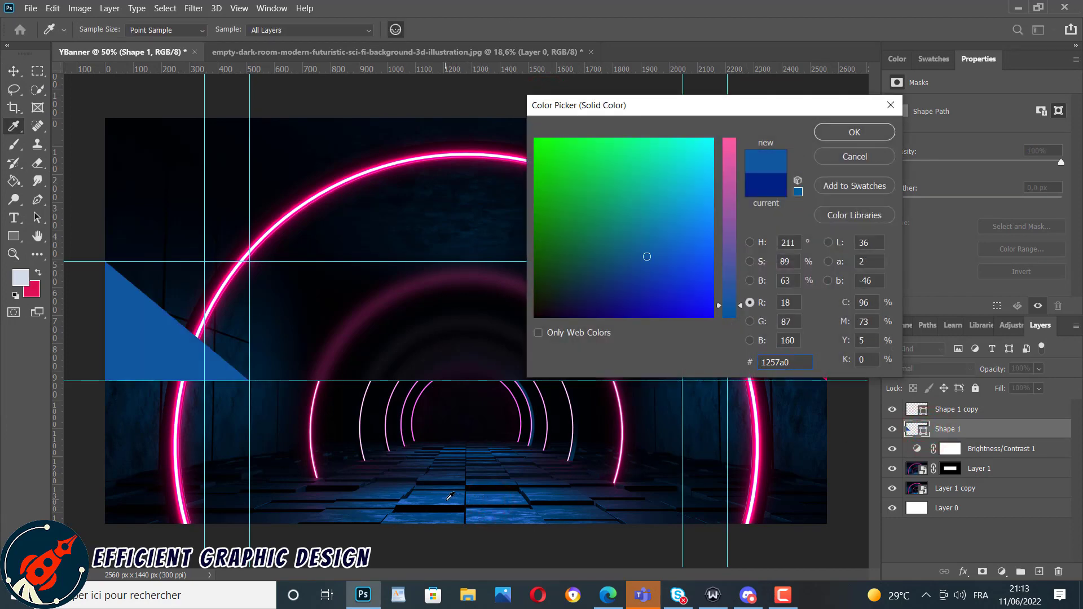
pyautogui.moveTo(448, 500); pyautogui.dragTo(393, 489)
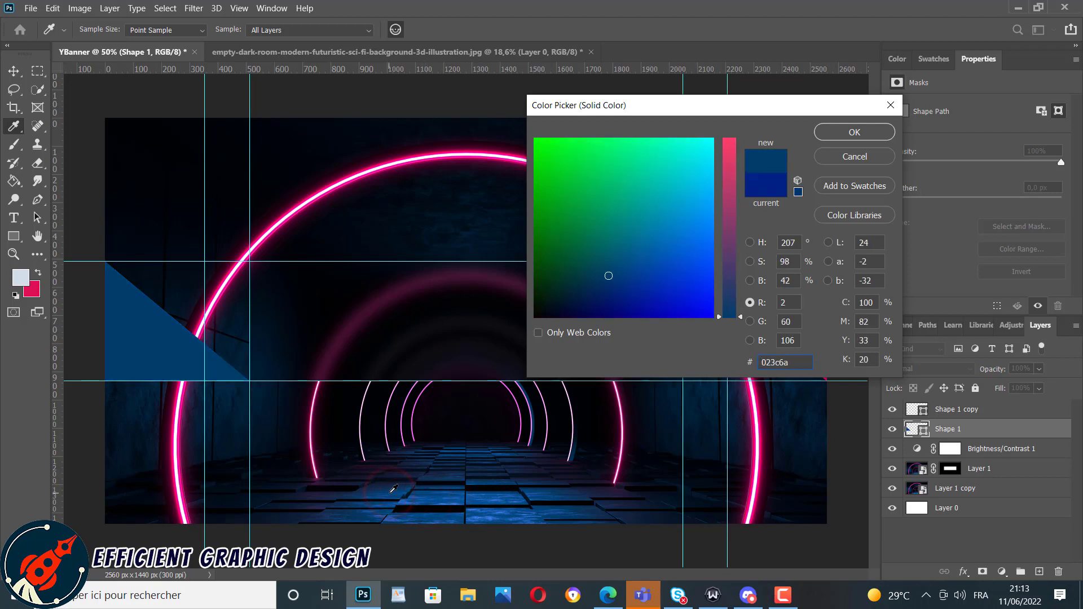
pyautogui.click(855, 133)
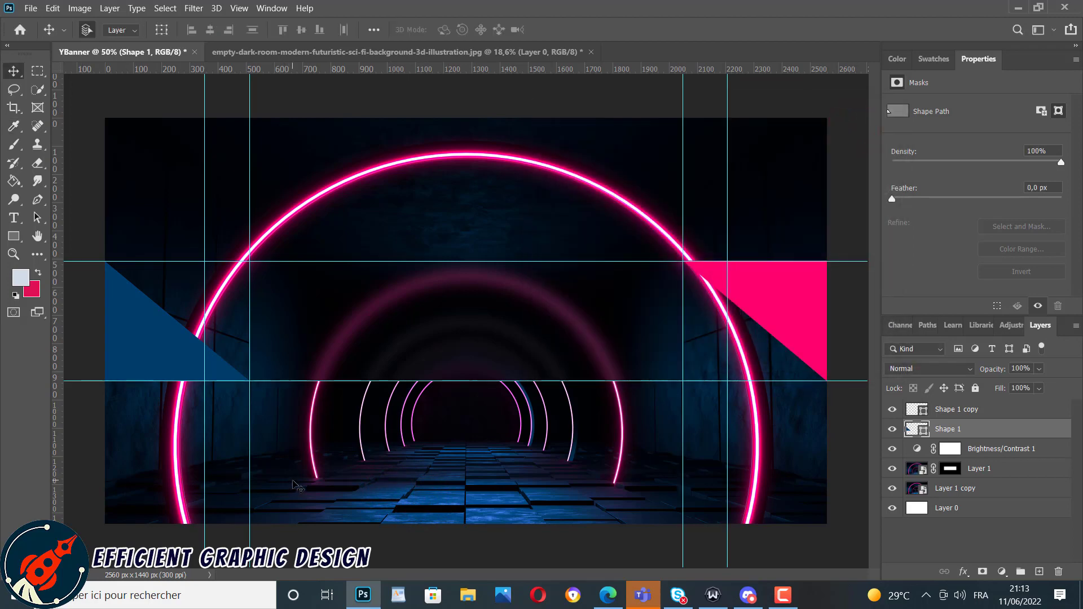
pyautogui.click(293, 483)
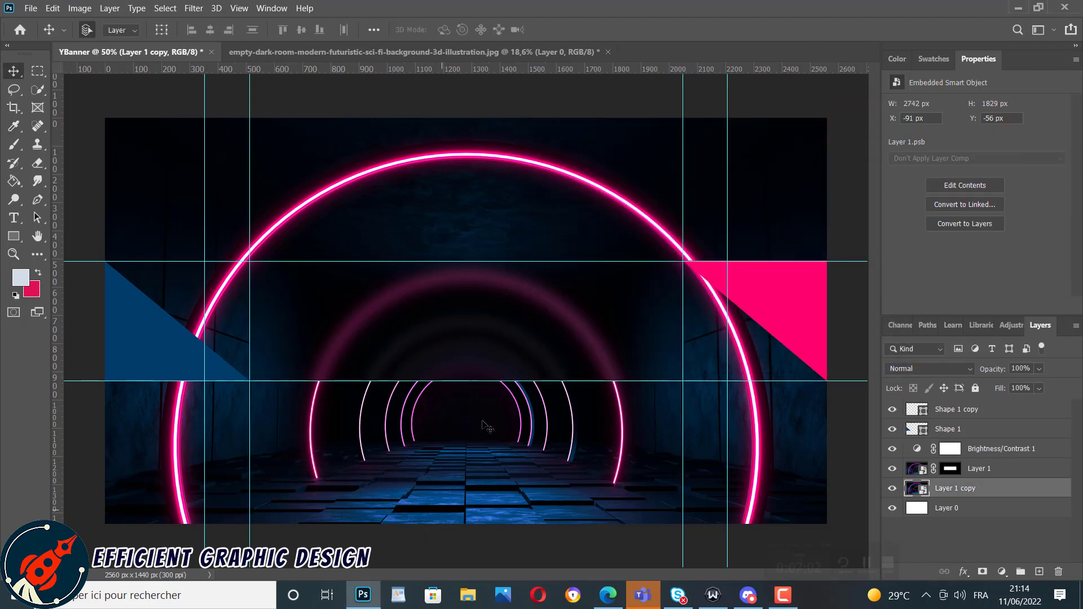
# On a new layer, draw an 80 × 678 px blue bar centred with its top on the upper guide.
pyautogui.click(961, 417)
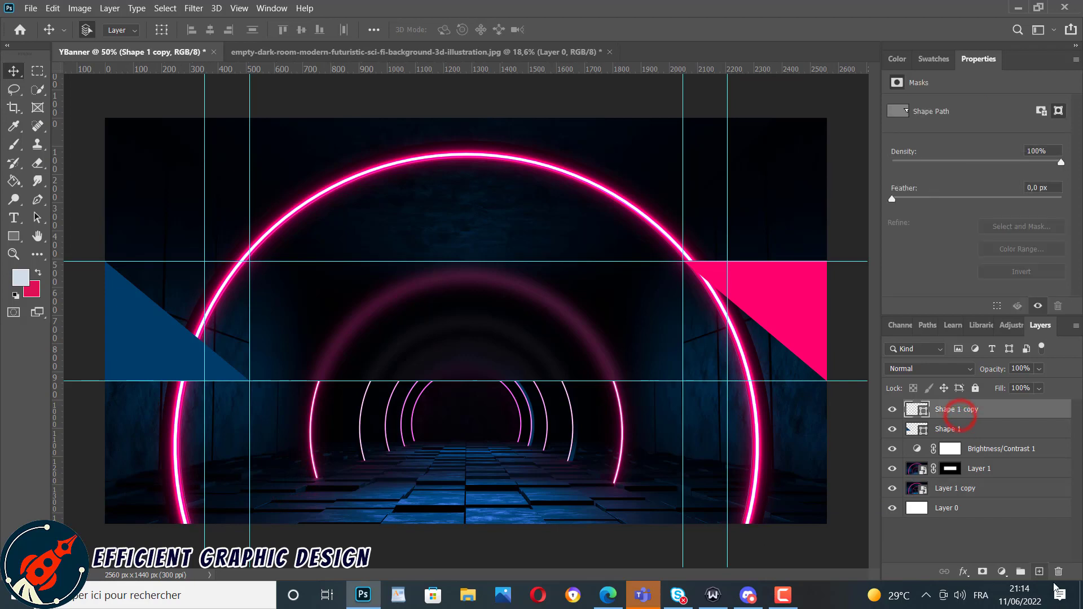
pyautogui.click(1039, 572)
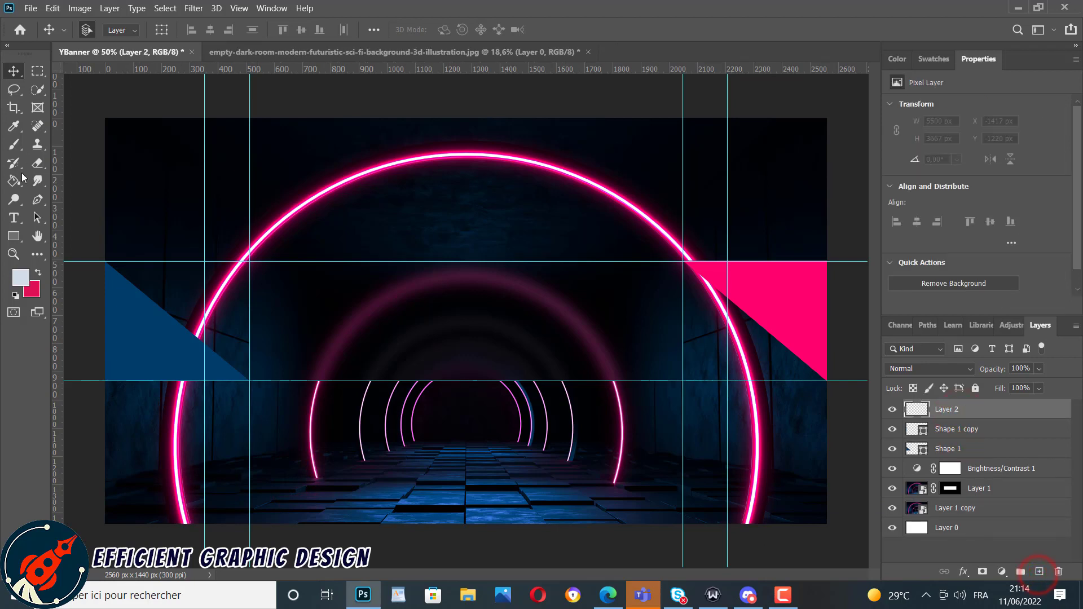
pyautogui.click(14, 236)
pyautogui.click(436, 288)
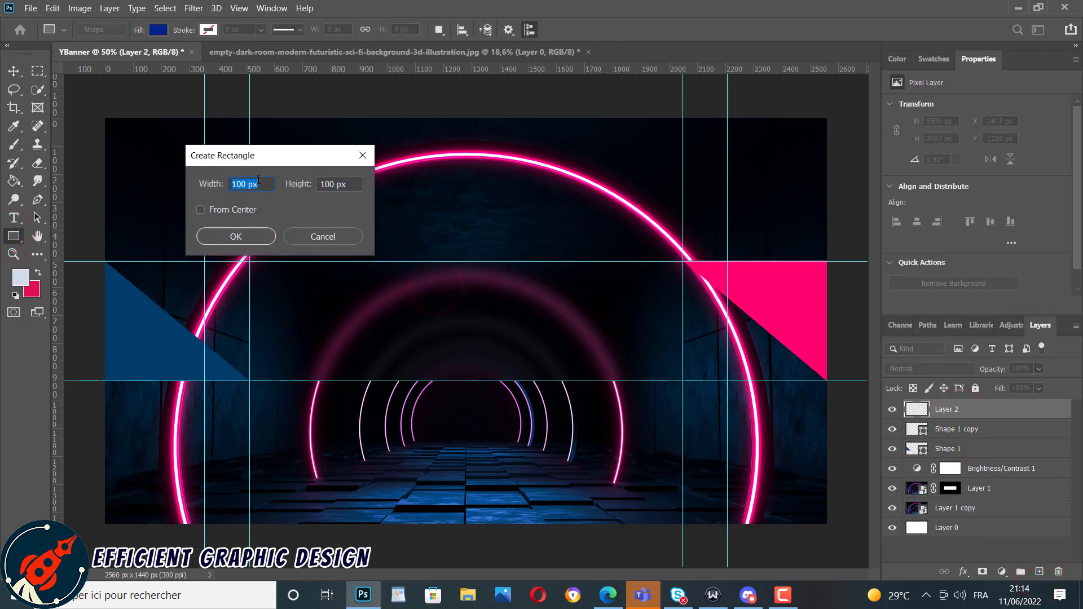
pyautogui.press('Tab')
pyautogui.press('Return')
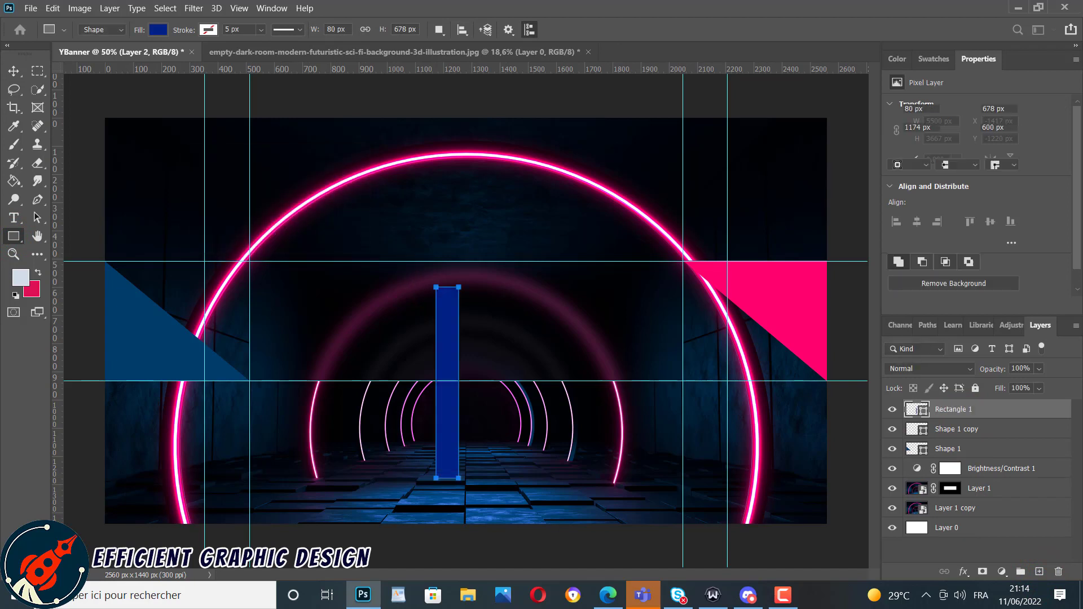
pyautogui.click(13, 70)
pyautogui.moveTo(444, 345); pyautogui.dragTo(475, 332)
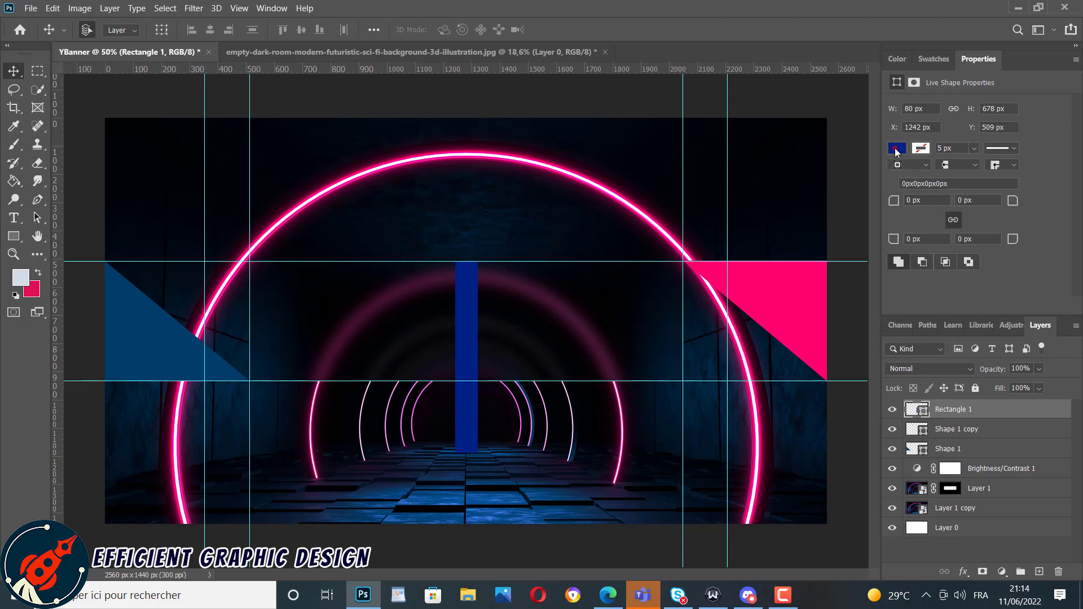
# Switch the bar's fill to a gradient whose left stop is the triangle's dark blue.
pyautogui.click(896, 150)
pyautogui.click(941, 178)
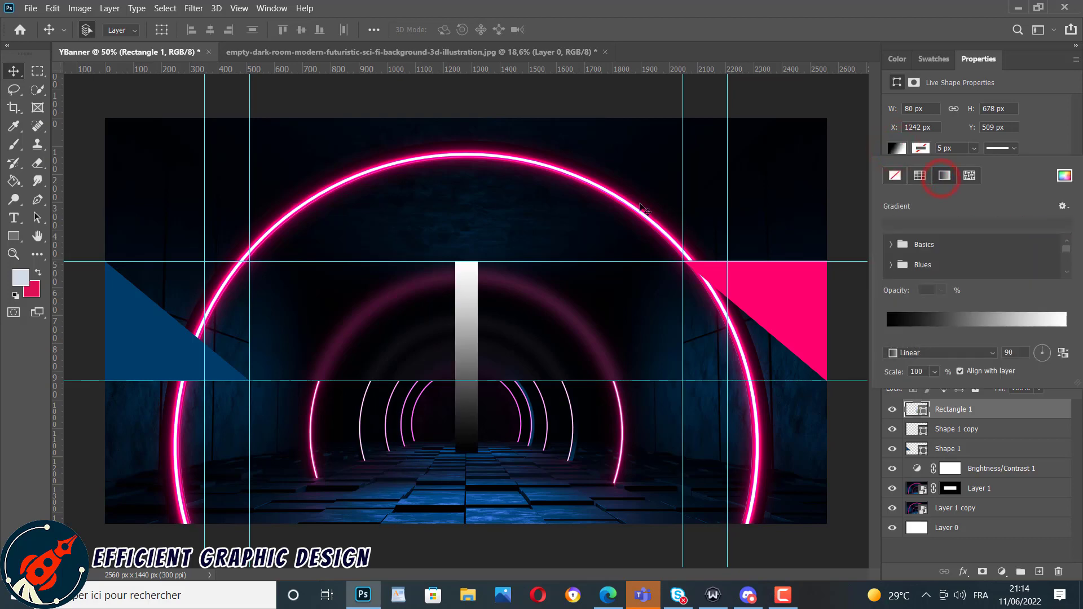
pyautogui.click(918, 319)
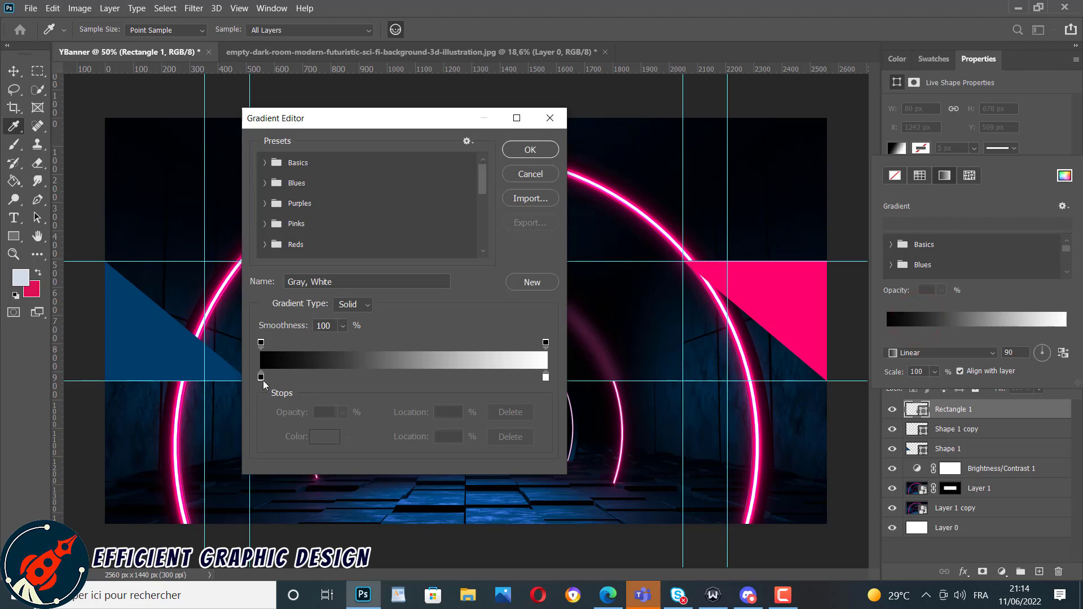
pyautogui.doubleClick(260, 377)
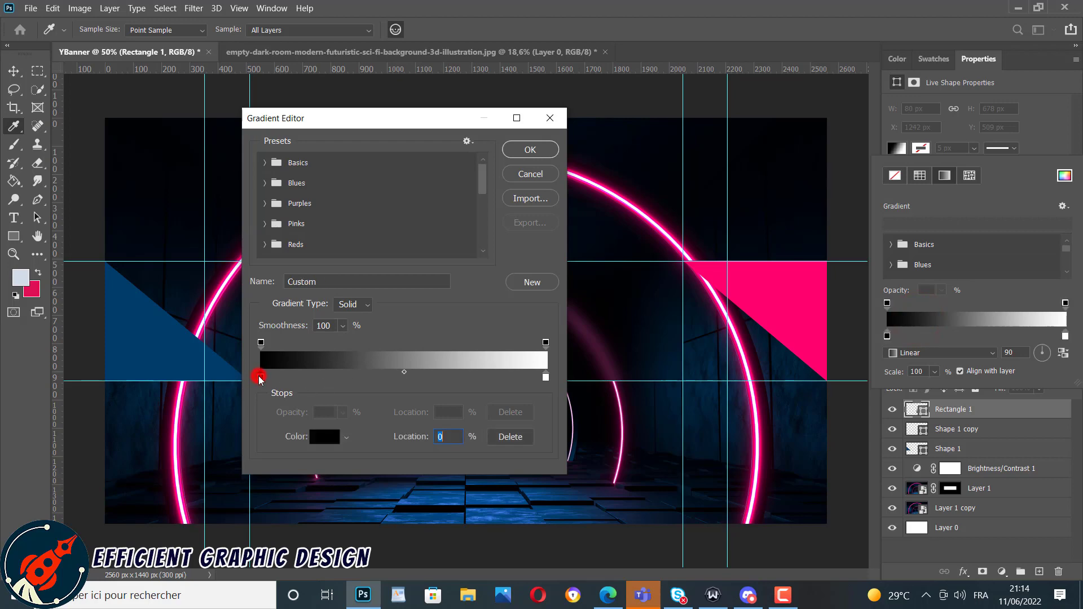
pyautogui.click(154, 333)
pyautogui.click(865, 134)
# Set the right gradient stop to pink ff046e, apply, and reverse so pink is at the bottom.
pyautogui.doubleClick(546, 376)
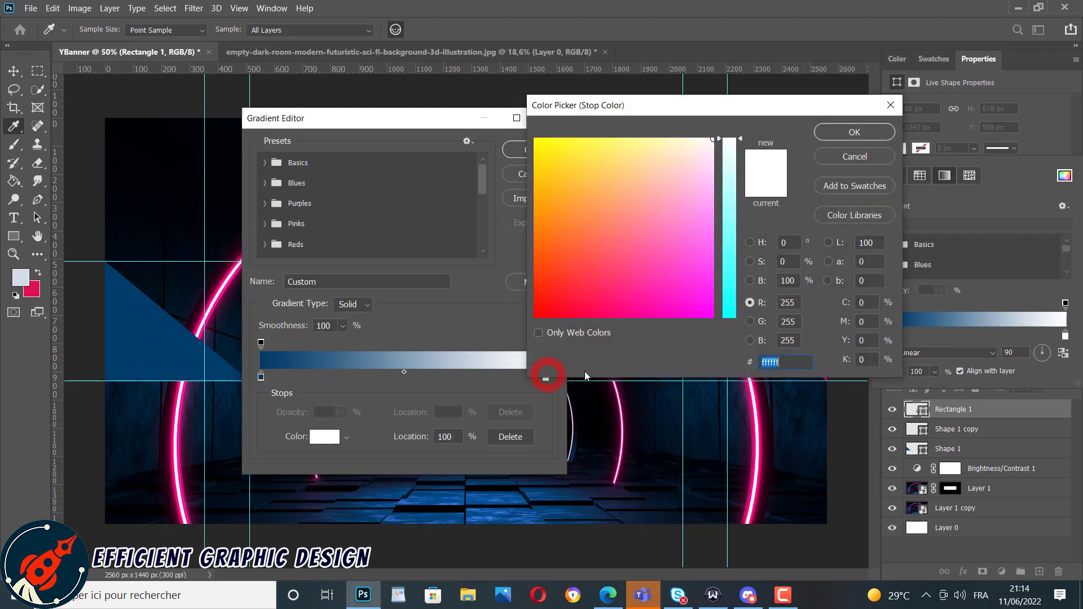
pyautogui.moveTo(770, 107); pyautogui.dragTo(585, 91)
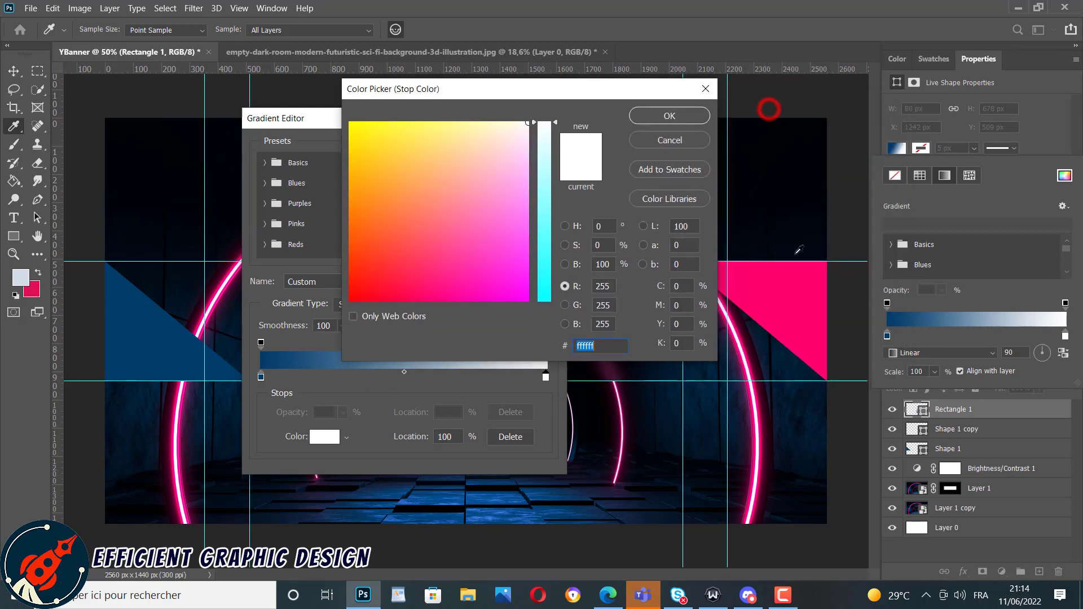
pyautogui.write('ff046e')
pyautogui.click(668, 115)
pyautogui.moveTo(416, 115); pyautogui.dragTo(677, 182)
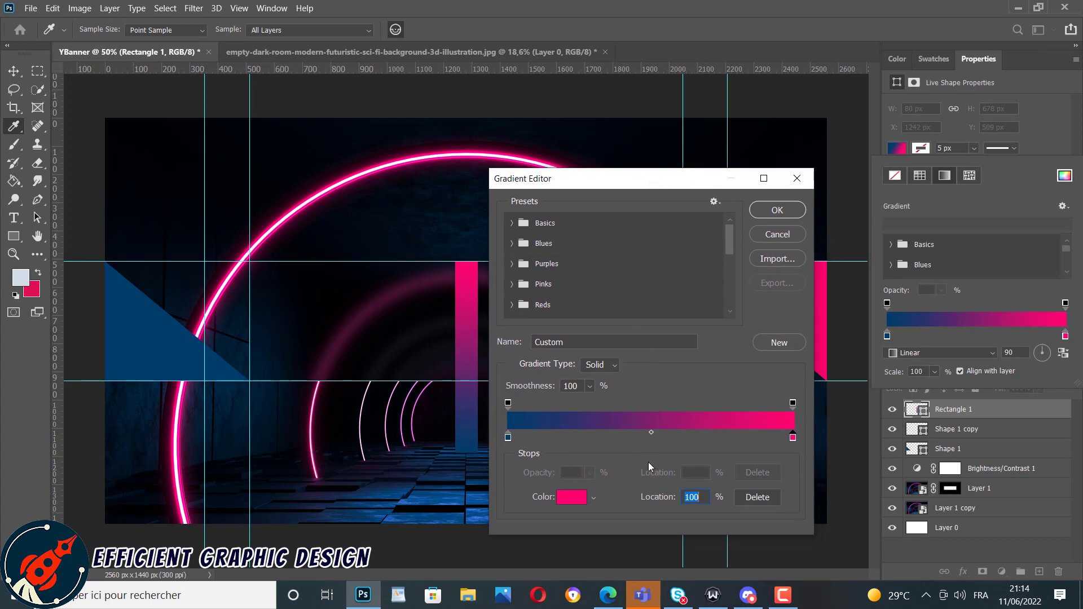
pyautogui.click(771, 212)
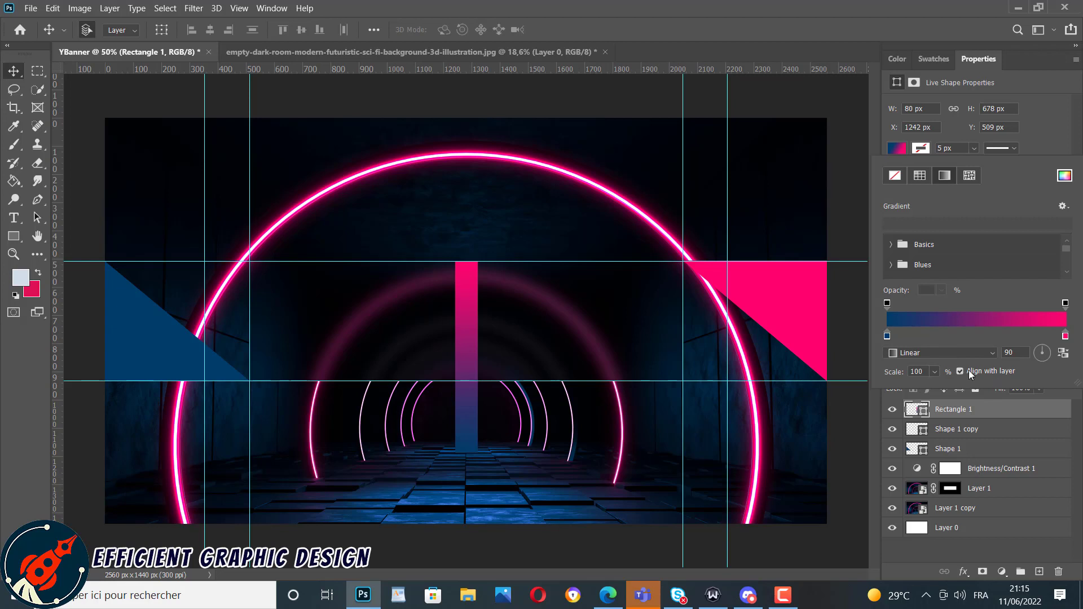
pyautogui.click(1063, 354)
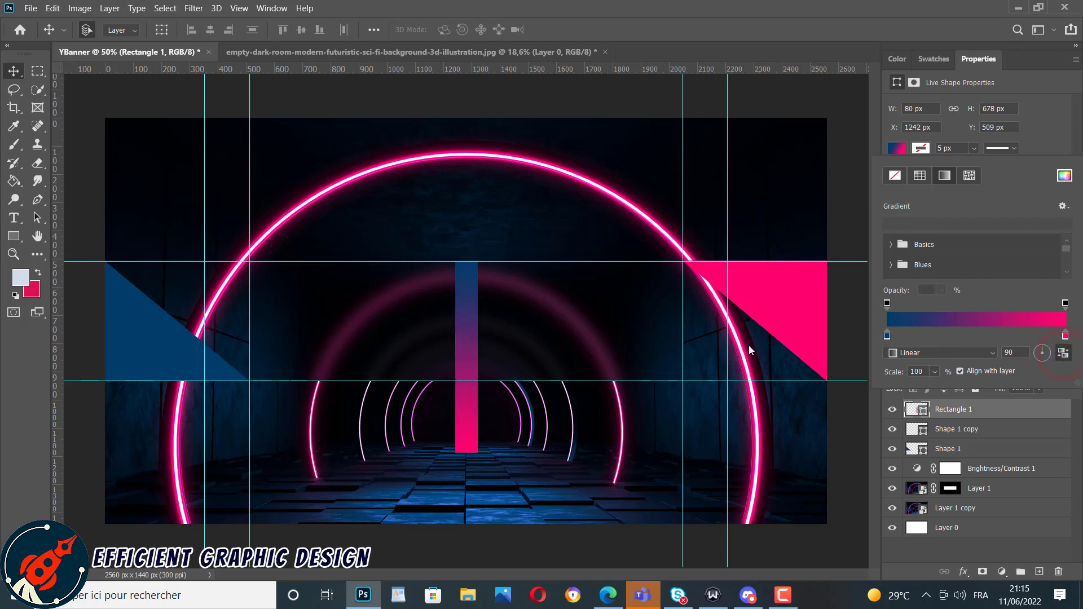
# Move the gradient bar left and rotate it about 43° clockwise.
pyautogui.moveTo(469, 301); pyautogui.dragTo(331, 263)
pyautogui.hotkey('ctrl', 't')
pyautogui.moveTo(351, 226); pyautogui.dragTo(382, 284)
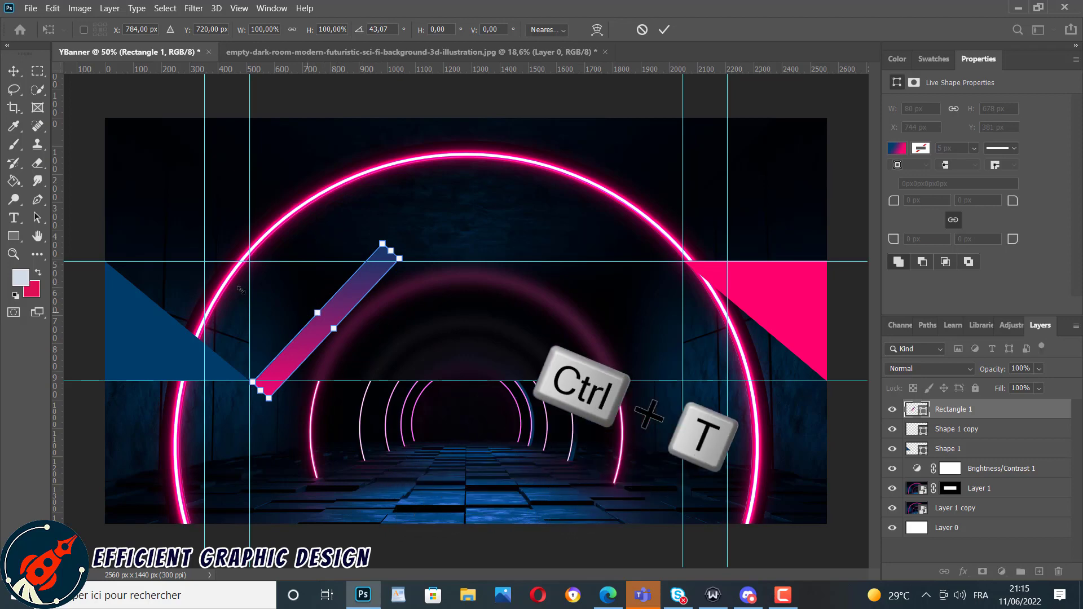
pyautogui.click(13, 255)
# Nudge the bar's pink lower end onto the bottom guide at the blue triangle's tip.
pyautogui.moveTo(254, 326); pyautogui.dragTo(257, 328)
pyautogui.scroll(-2, 289, 361)
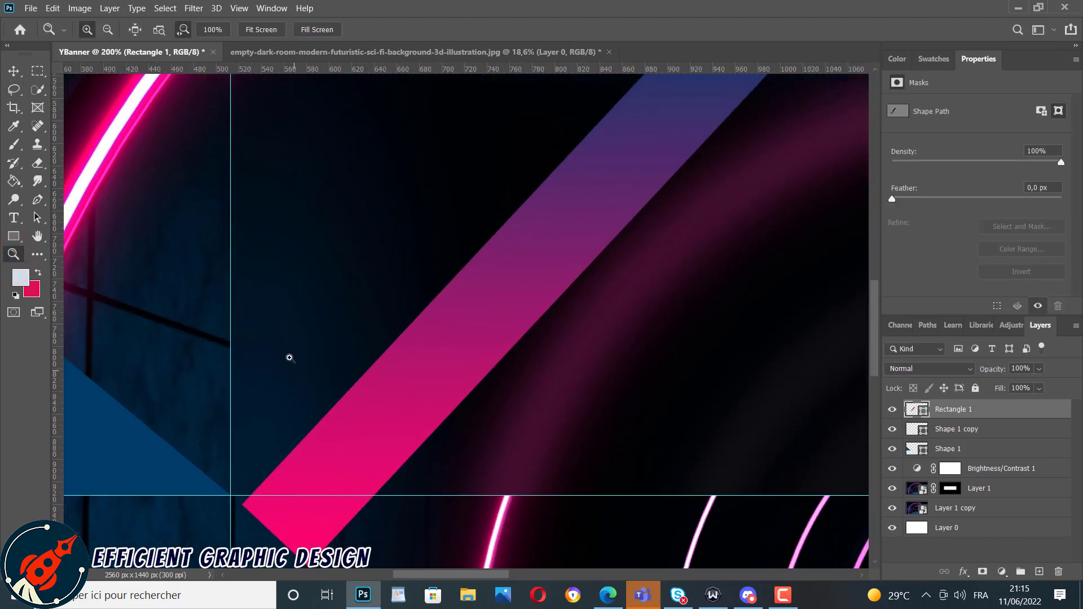
pyautogui.click(13, 71)
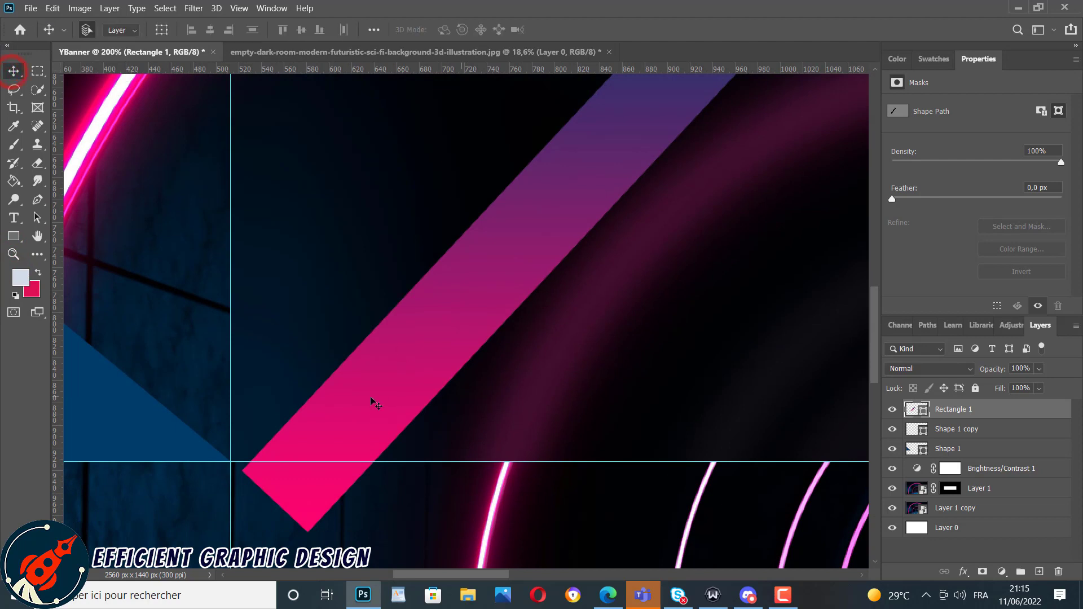
pyautogui.moveTo(320, 422); pyautogui.dragTo(314, 402)
pyautogui.press('Down')
pyautogui.press('Down')
pyautogui.press('Down')
pyautogui.press('Down')
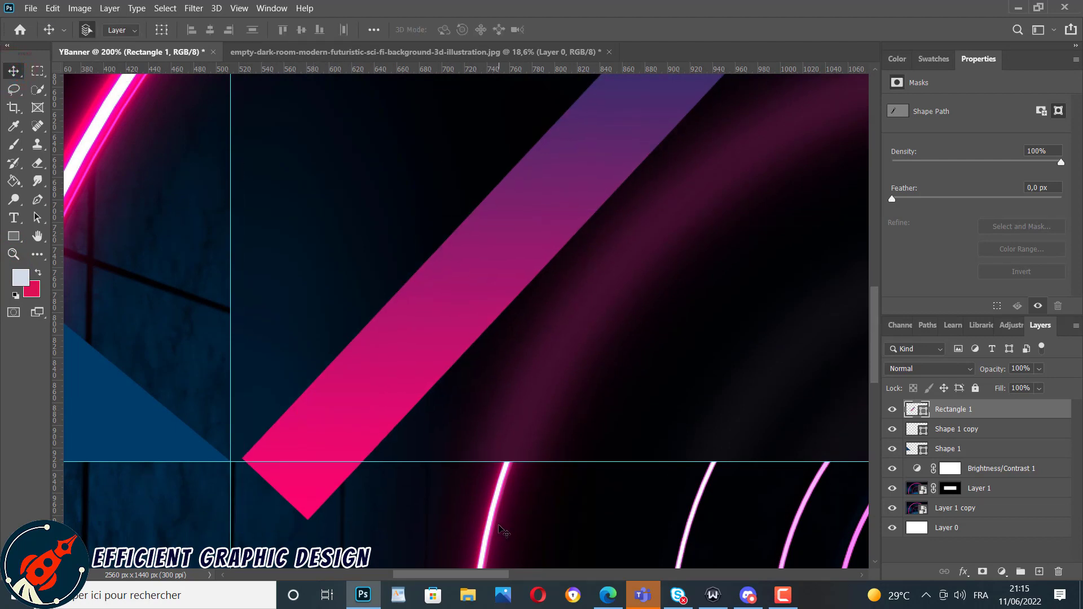
pyautogui.press('Left')
pyautogui.press('Left')
pyautogui.press('Left')
pyautogui.press('Left')
pyautogui.press('Left')
pyautogui.press('Left')
pyautogui.press('Left')
pyautogui.press('Left')
pyautogui.press('Left')
pyautogui.press('Left')
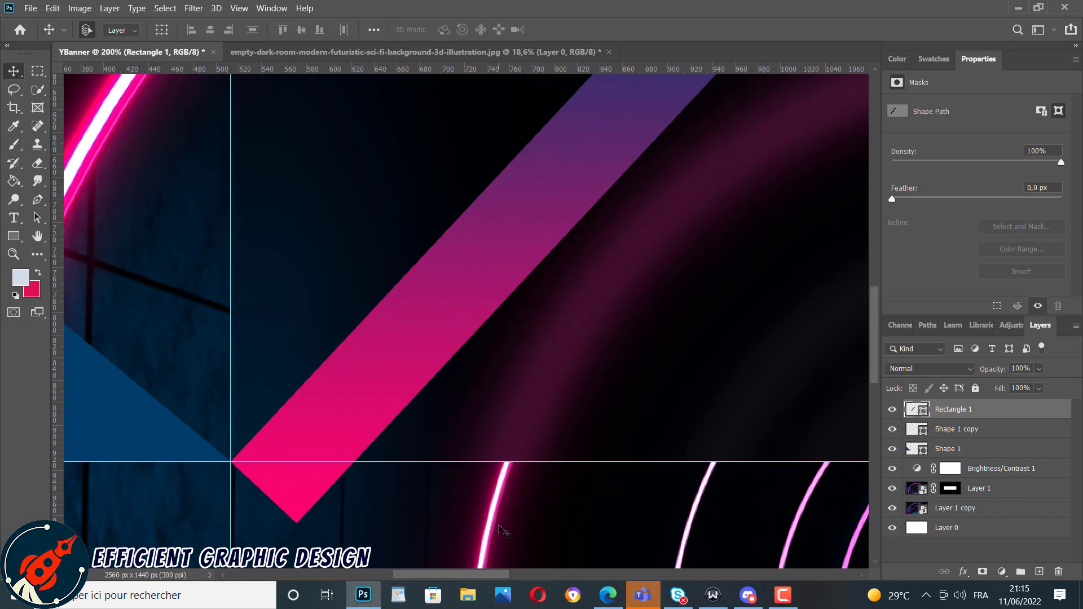
pyautogui.scroll(5, 504, 531)
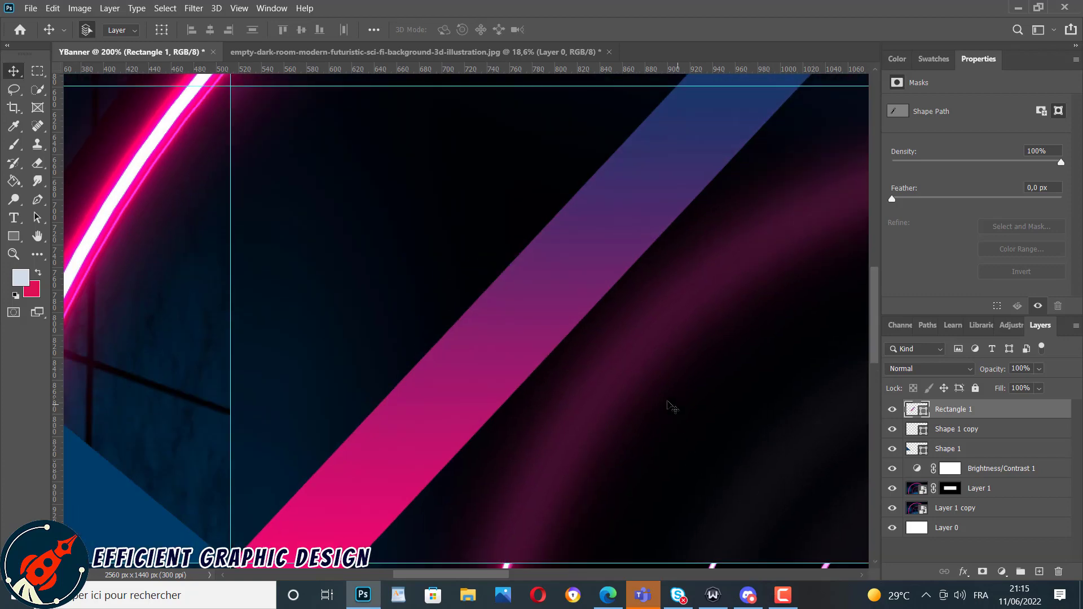
pyautogui.click(11, 254)
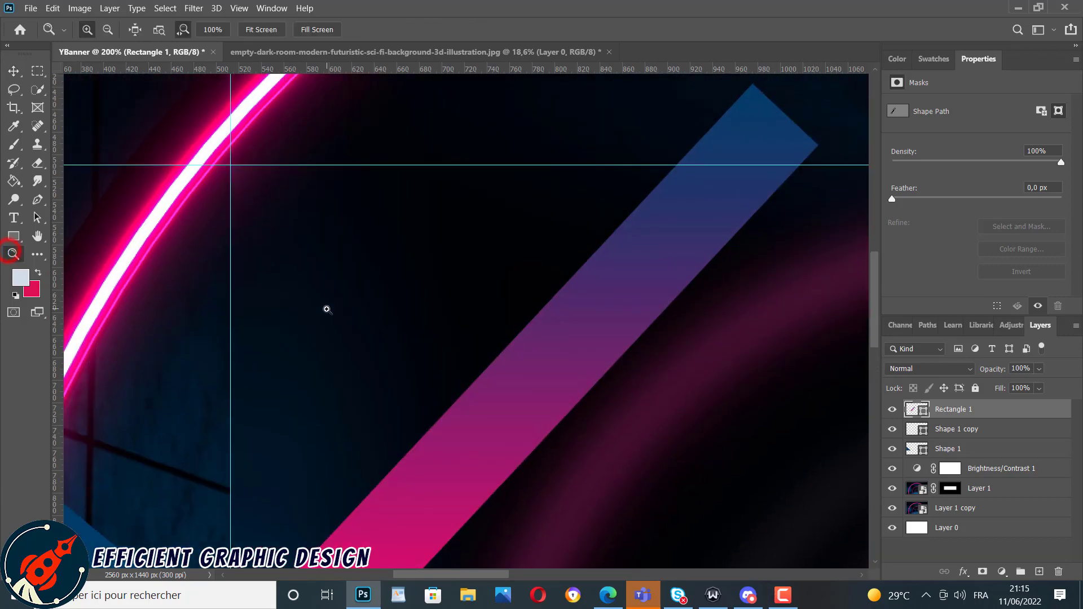
pyautogui.keyDown('alt'); pyautogui.click(326, 309); pyautogui.keyUp('alt')
pyautogui.keyDown('alt'); pyautogui.click(327, 309); pyautogui.keyUp('alt')
pyautogui.keyDown('alt'); pyautogui.click(344, 325); pyautogui.keyUp('alt')
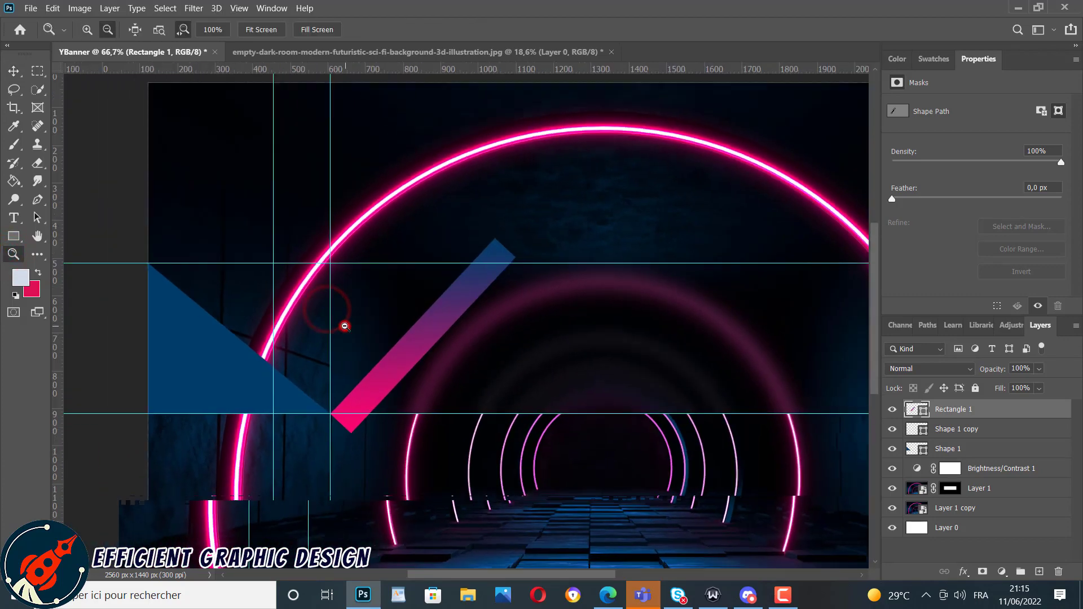
pyautogui.keyDown('alt'); pyautogui.click(540, 576); pyautogui.keyUp('alt')
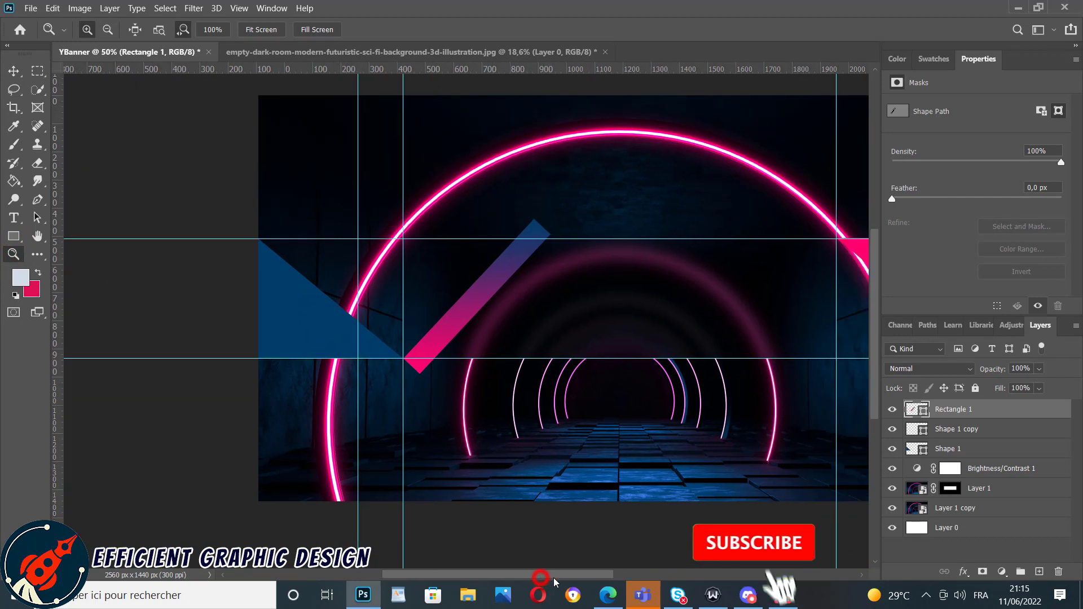
pyautogui.moveTo(571, 583); pyautogui.dragTo(590, 574)
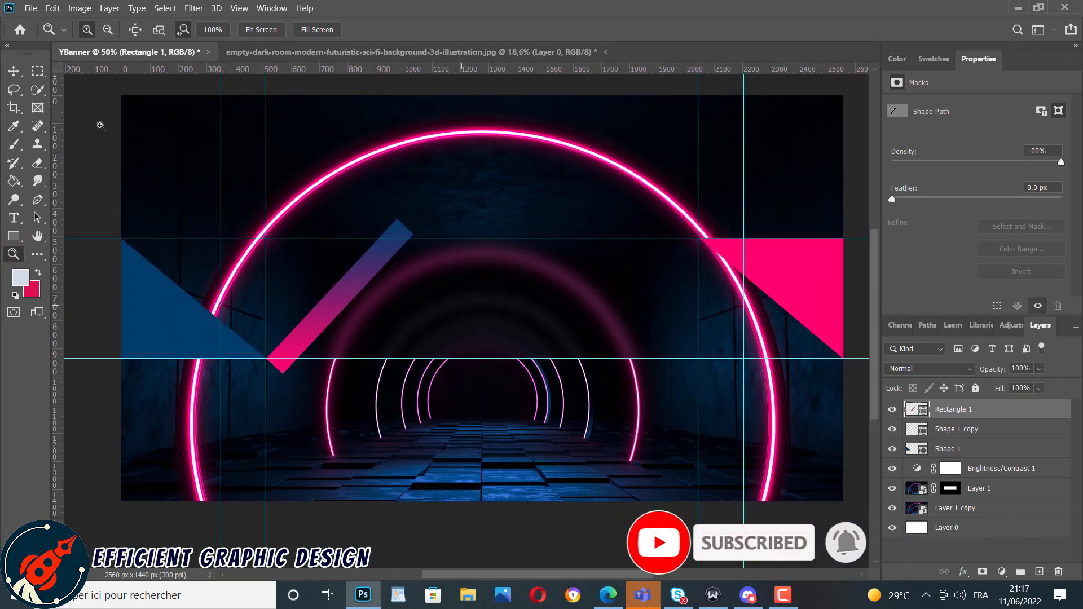
# Load Layer 1's mask band as a selection and add it as a layer mask on Rectangle 1.
pyautogui.click(13, 71)
pyautogui.click(610, 324)
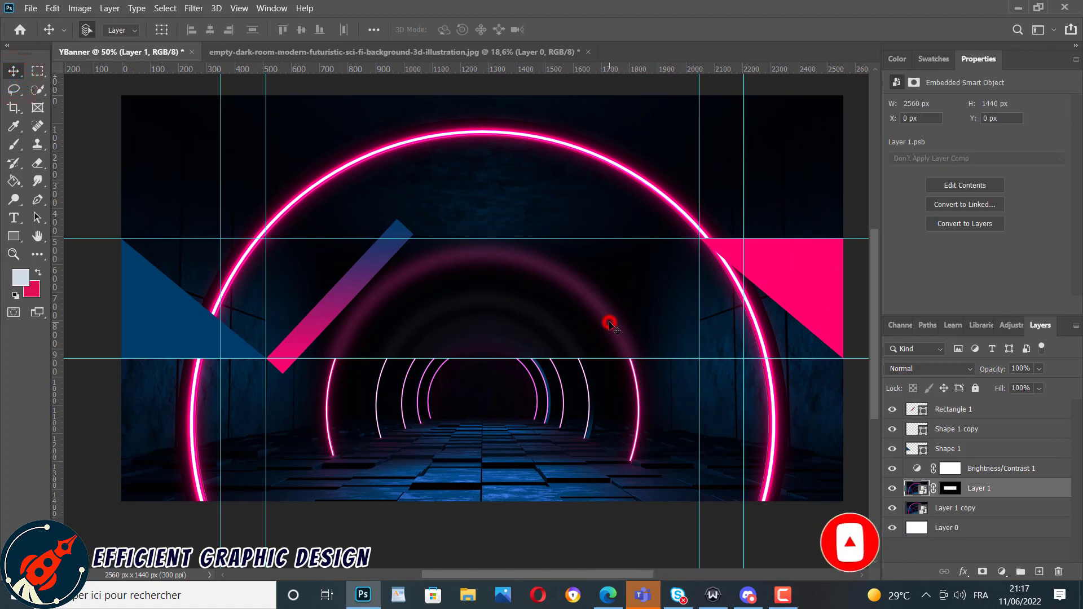
pyautogui.click(952, 489)
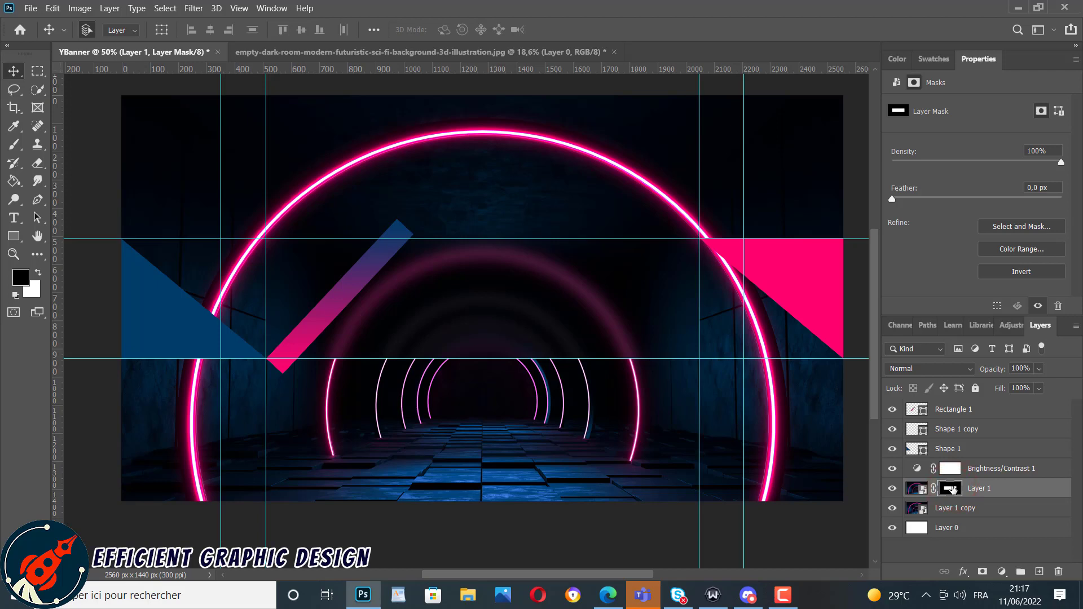
pyautogui.keyDown('ctrl'); pyautogui.click(951, 489); pyautogui.keyUp('ctrl')
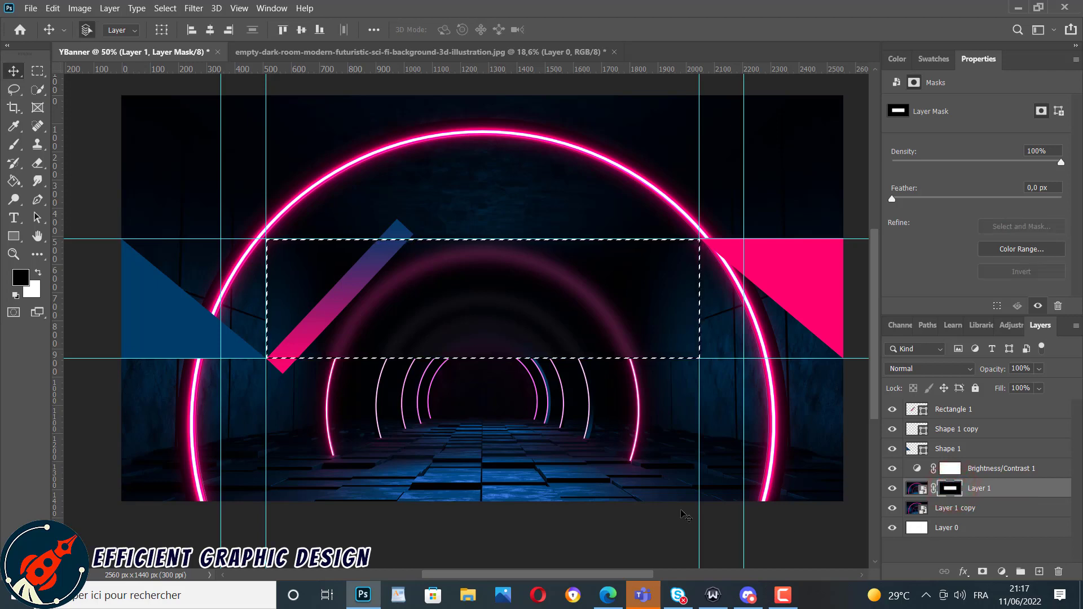
pyautogui.click(965, 410)
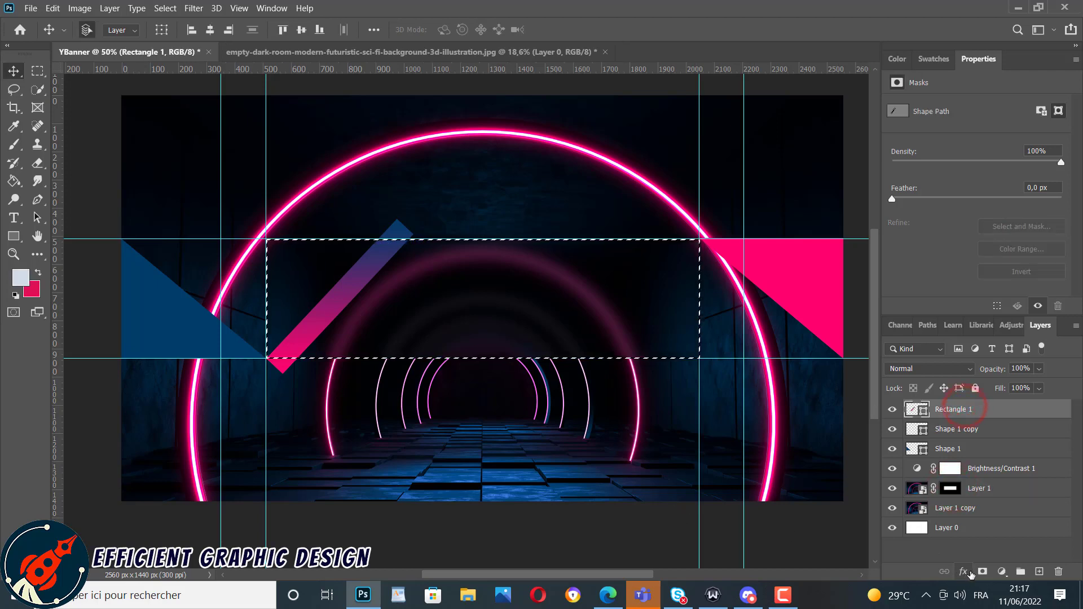
pyautogui.click(982, 573)
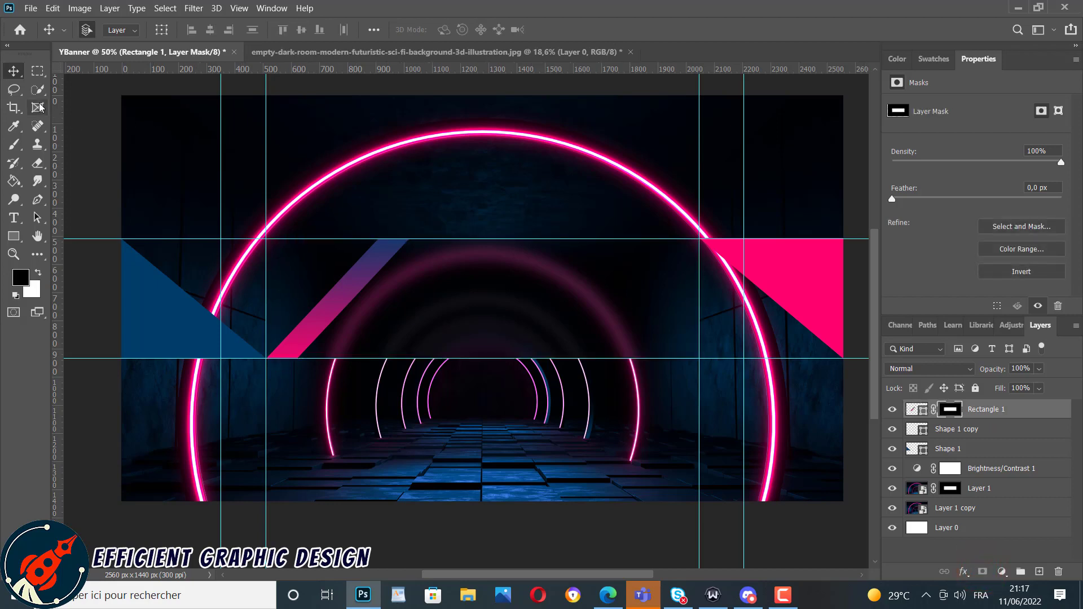
# Duplicate the masked gradient bar and shift the copy about 290 px right.
pyautogui.hotkey('ctrl', 'j')
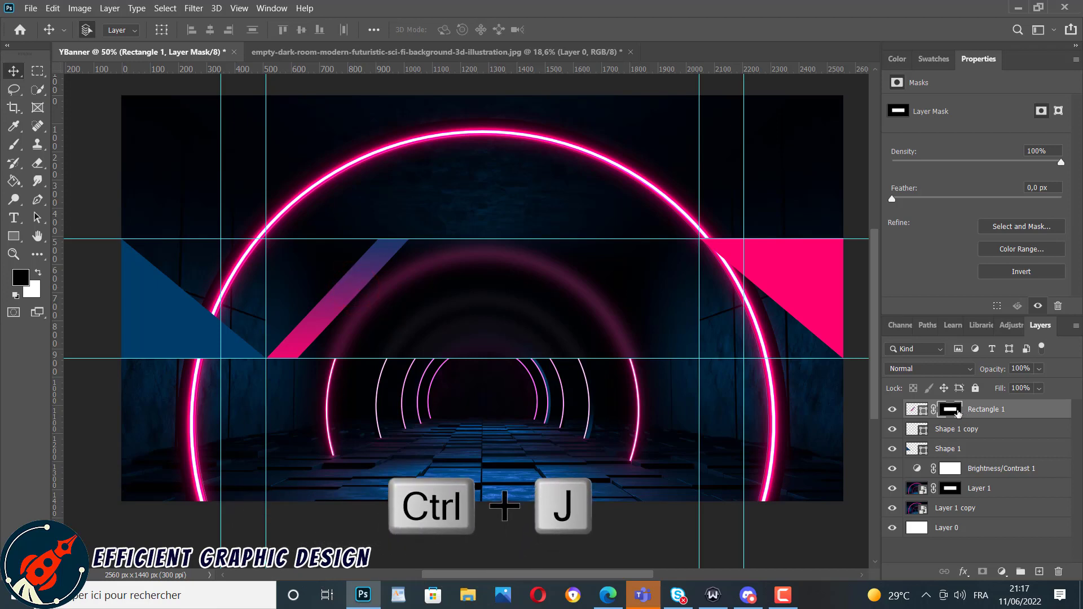
pyautogui.hotkey('ctrl', 'j')
pyautogui.moveTo(331, 307); pyautogui.dragTo(621, 318)
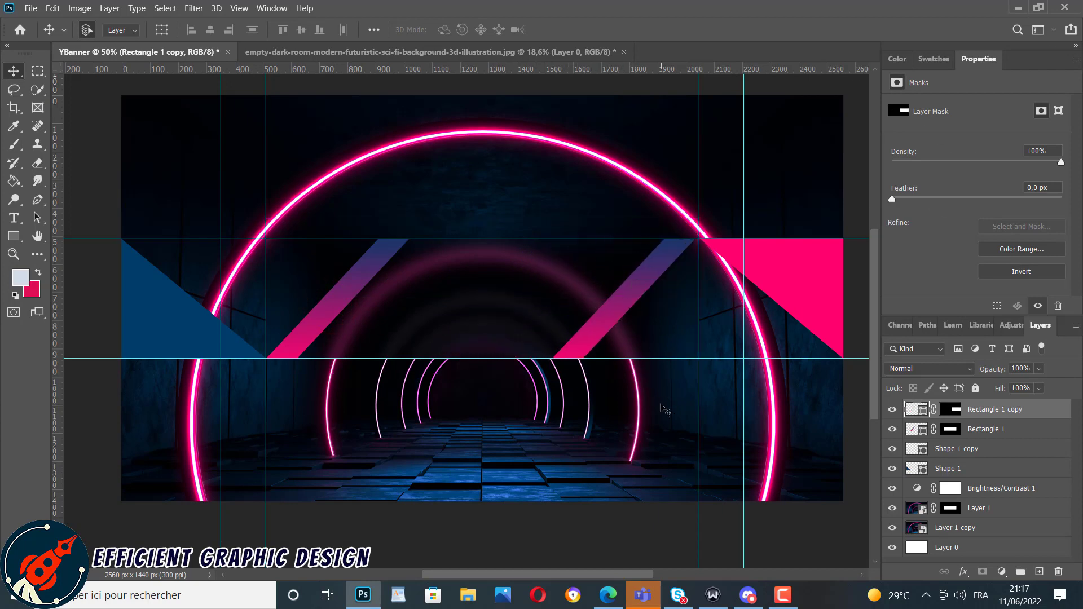
pyautogui.press('Right')
pyautogui.press('Right')
pyautogui.press('Right')
pyautogui.press('Right')
pyautogui.press('Right')
pyautogui.press('Right')
pyautogui.press('Right')
pyautogui.press('Right')
pyautogui.press('Right')
pyautogui.press('Right')
pyautogui.press('Right')
pyautogui.press('Right')
pyautogui.press('Right')
pyautogui.press('Right')
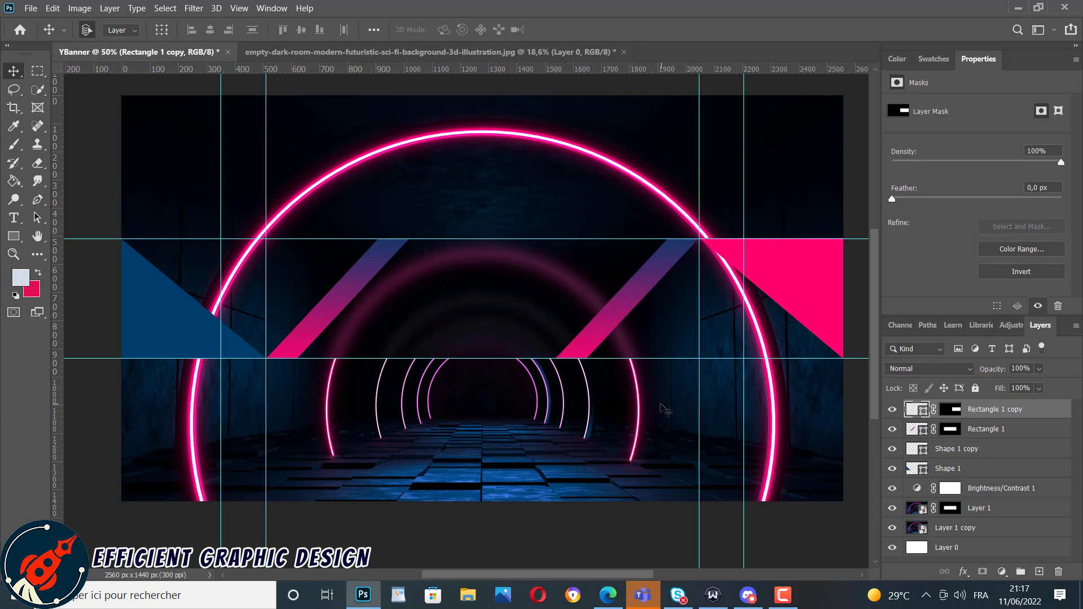
pyautogui.press('Right')
# Move the left bar right and the right bar left so both are evenly spaced.
pyautogui.click(319, 311)
pyautogui.moveTo(323, 311); pyautogui.dragTo(386, 311)
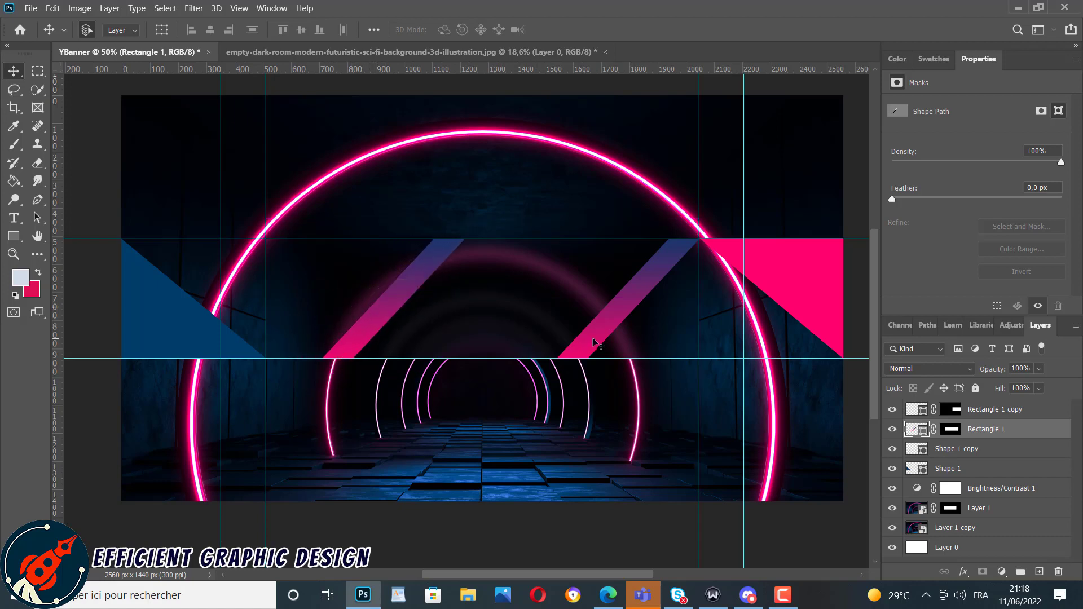
pyautogui.moveTo(601, 336); pyautogui.dragTo(541, 333)
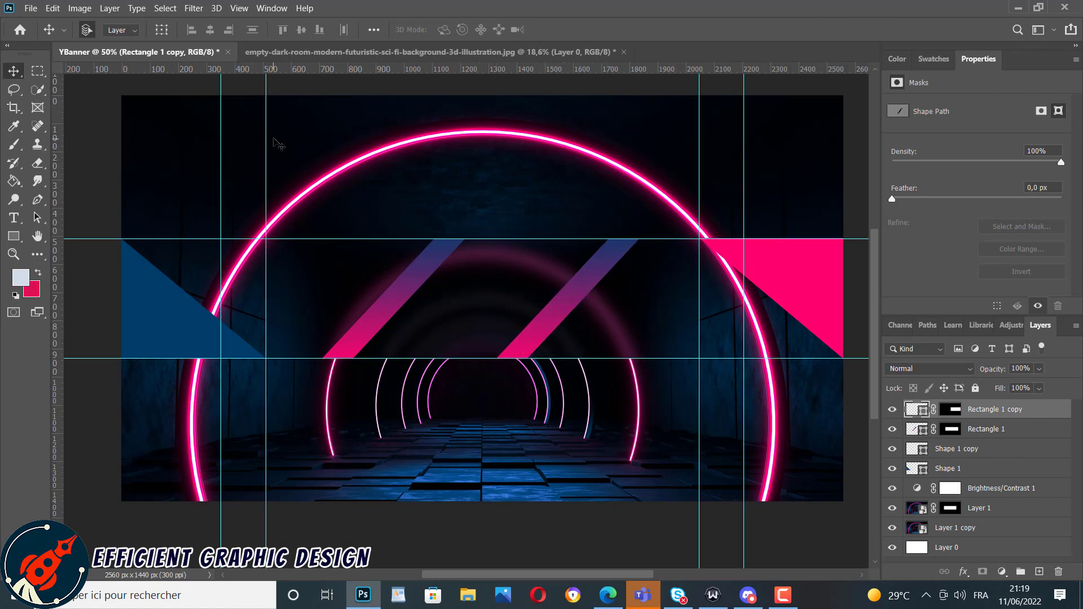
# On a new top layer, draw a 308 × 604 px rectangle, Rectangle 2, left of centre.
pyautogui.click(1040, 572)
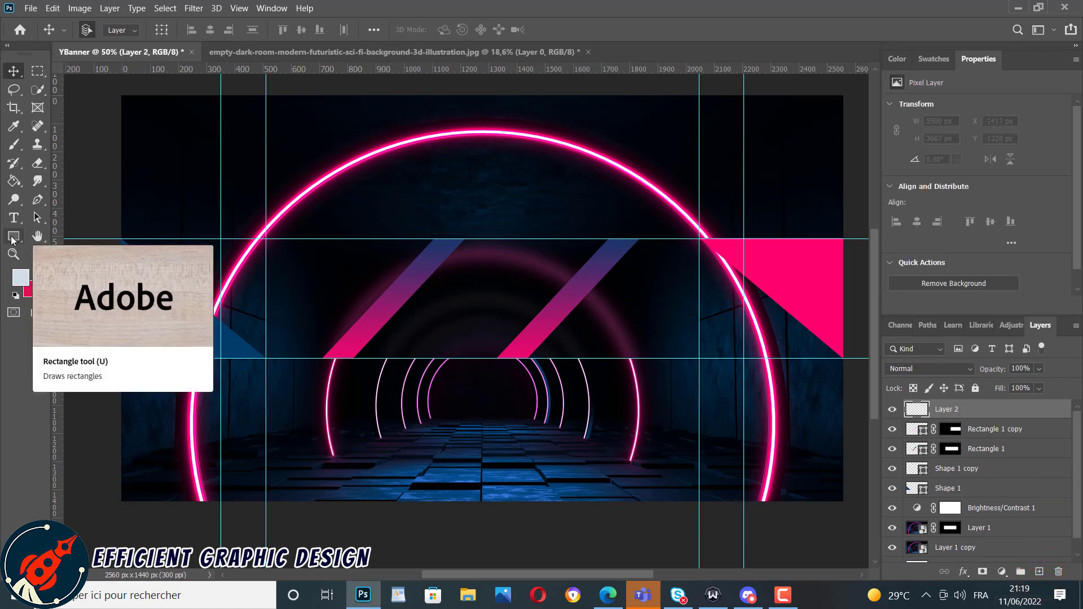
pyautogui.rightClick(12, 238)
pyautogui.click(57, 233)
pyautogui.click(279, 250)
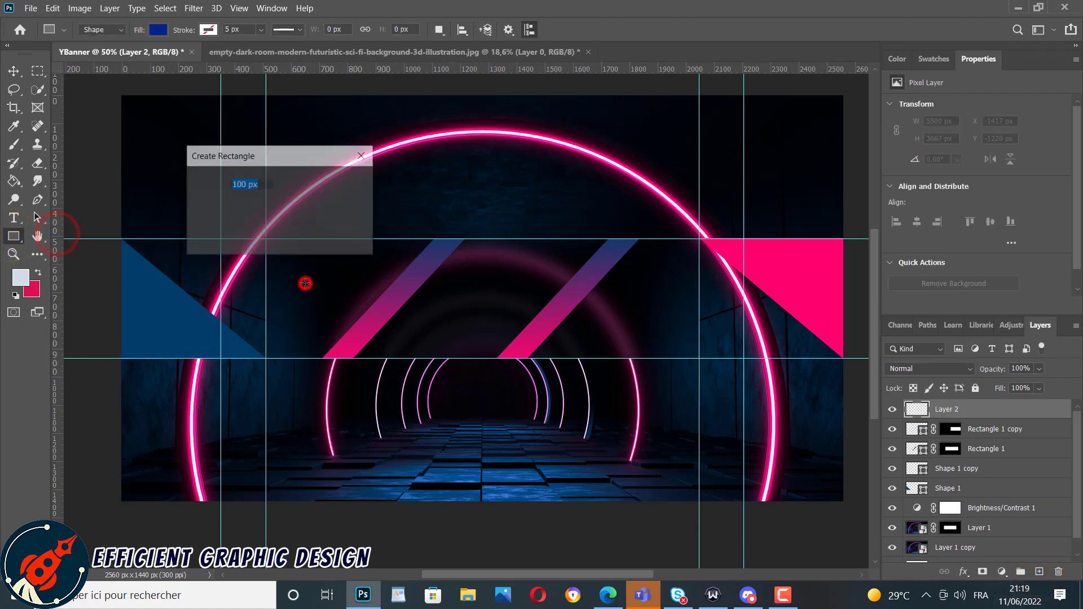
pyautogui.write('308')
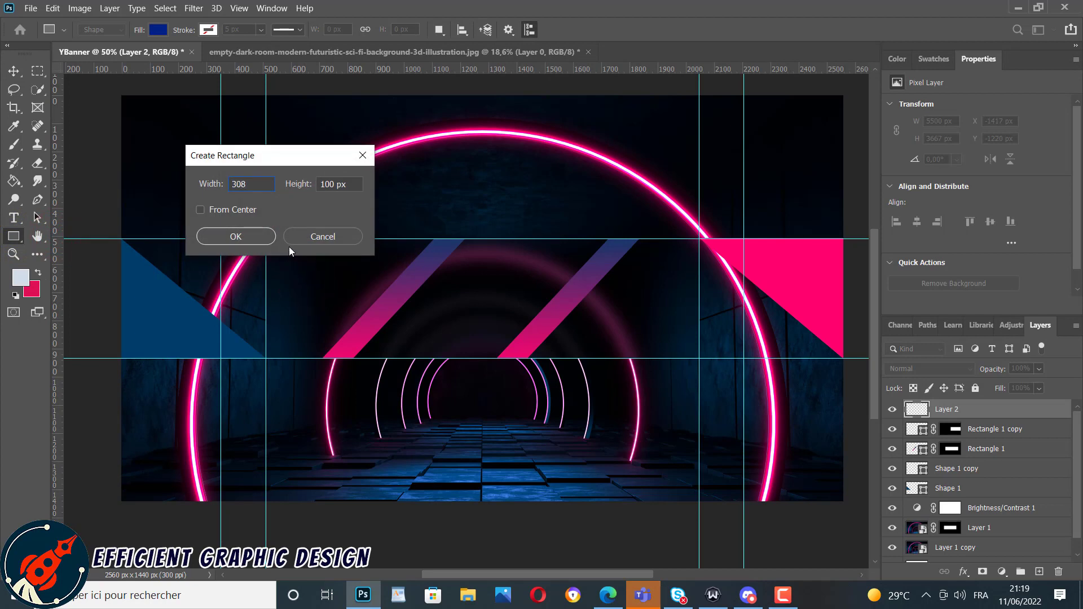
pyautogui.press('Tab')
pyautogui.write('604')
pyautogui.press('Return')
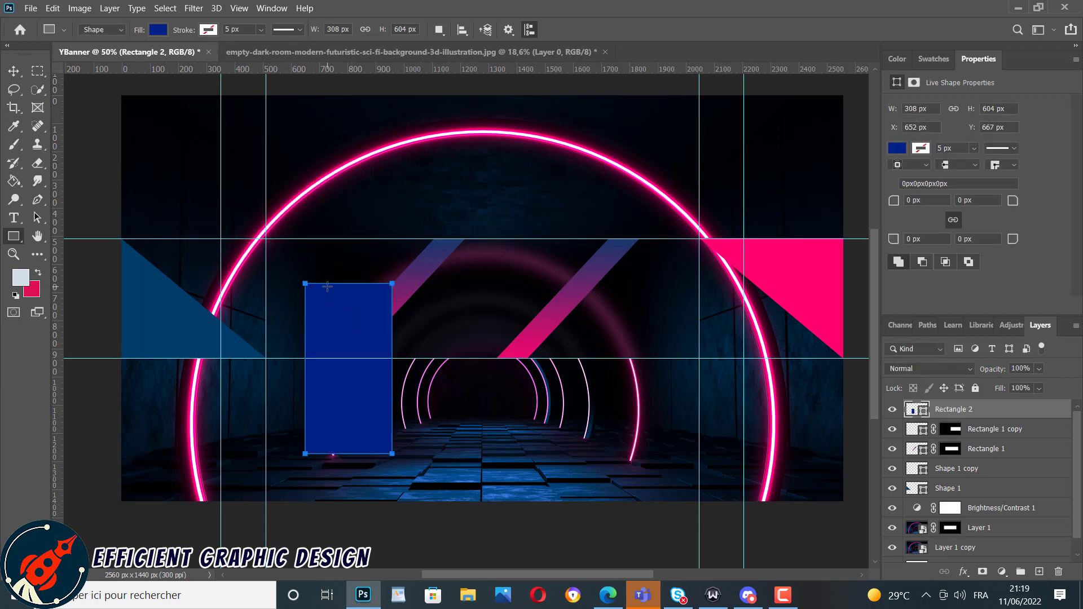
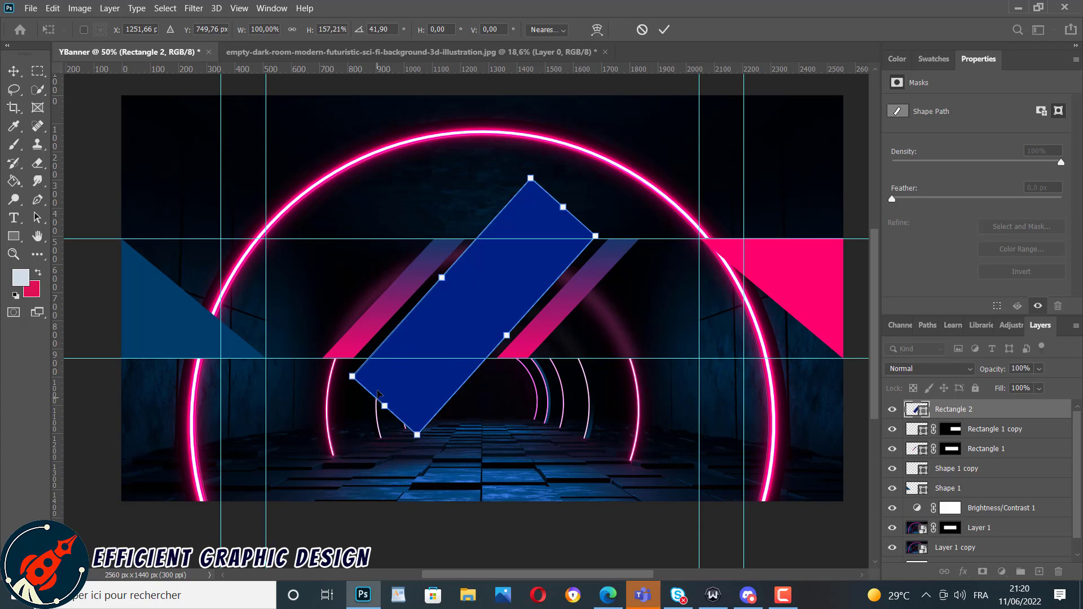
# Rotate the blue rectangle to about 42.73° and position it between the pink stripes.
pyautogui.moveTo(488, 308); pyautogui.dragTo(491, 307)
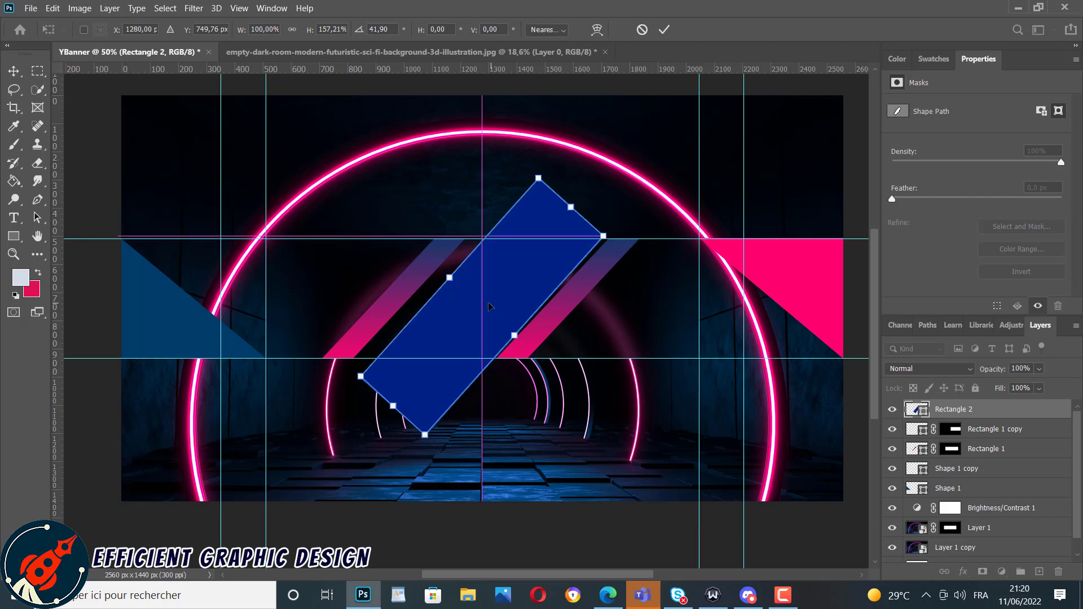
pyautogui.moveTo(356, 386); pyautogui.dragTo(350, 387)
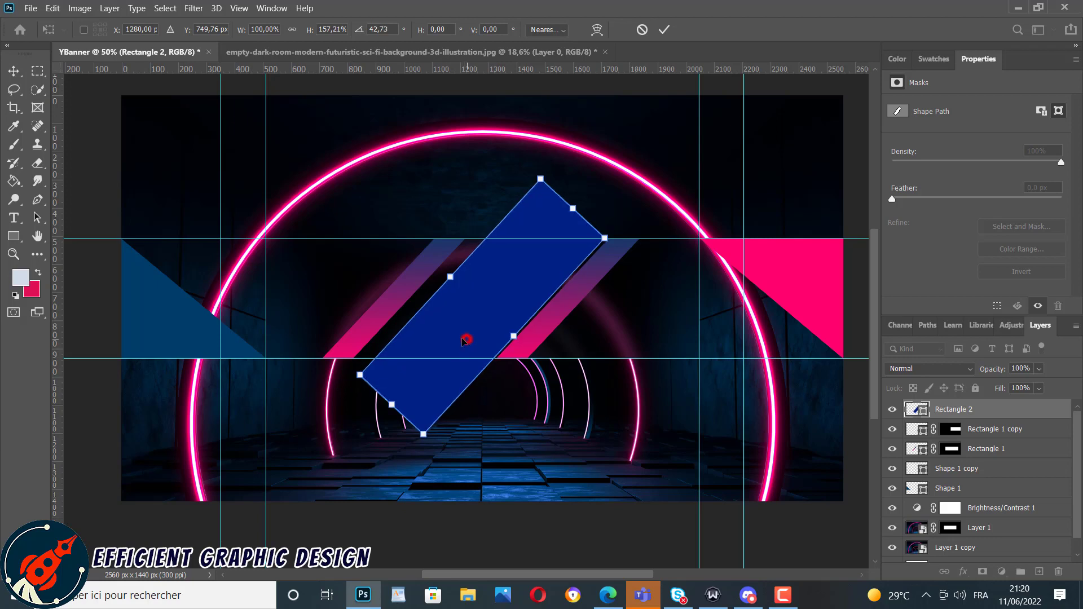
pyautogui.moveTo(464, 340)
pyautogui.mouseDown()
pyautogui.moveTo(502, 330)
pyautogui.moveTo(477, 330)
pyautogui.mouseUp()
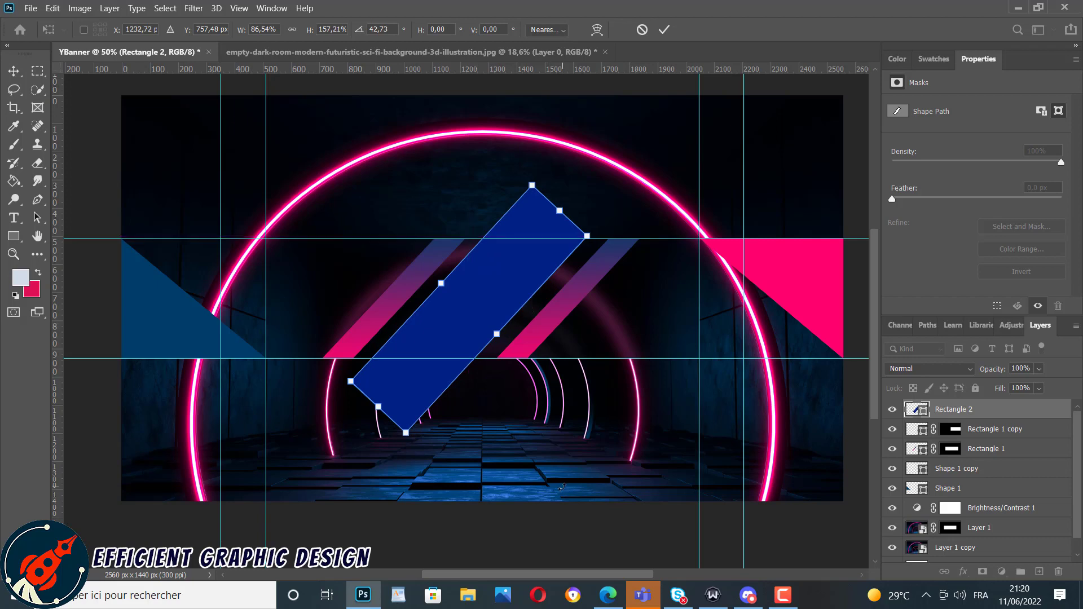
pyautogui.moveTo(494, 289); pyautogui.dragTo(498, 290)
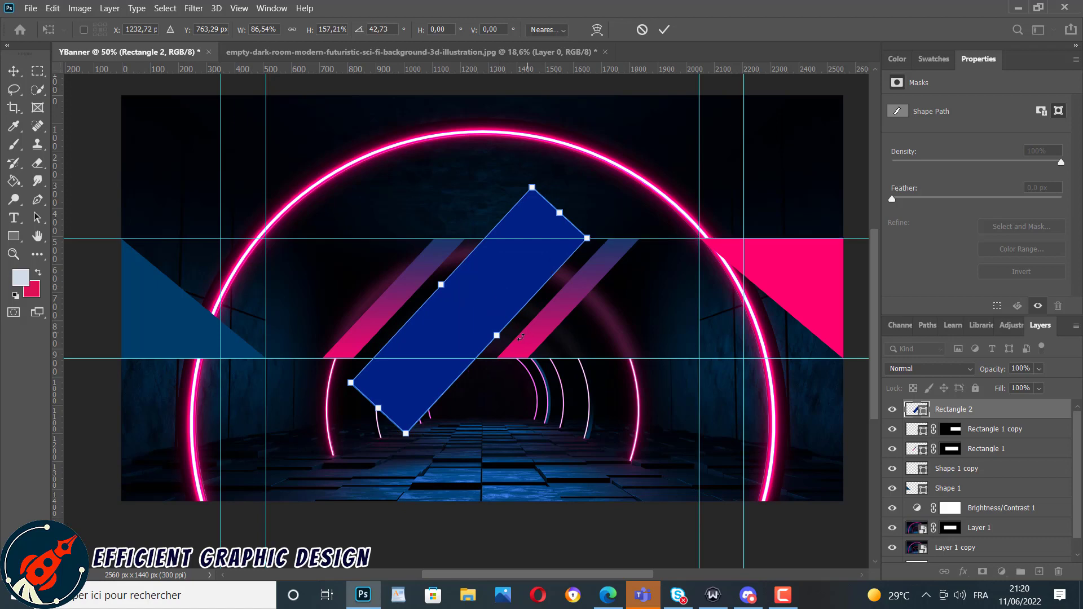
# Scale its width to about 92%, commit the transform and load Layer 1's mask as a selection.
pyautogui.moveTo(501, 337); pyautogui.dragTo(488, 315)
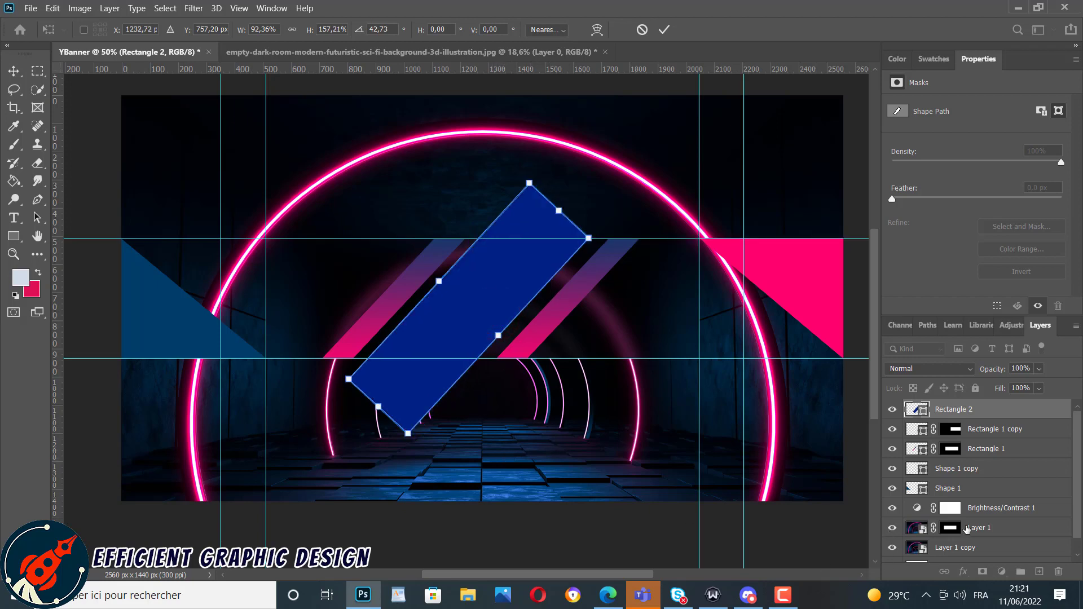
pyautogui.scroll(-1, 970, 520)
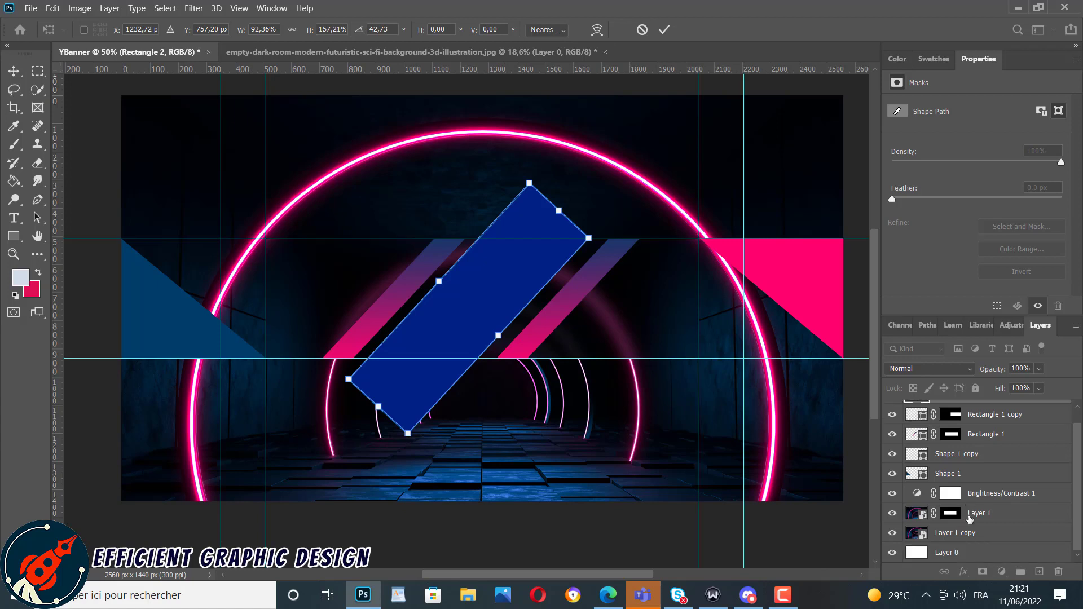
pyautogui.keyDown('ctrl'); pyautogui.click(950, 514); pyautogui.keyUp('ctrl')
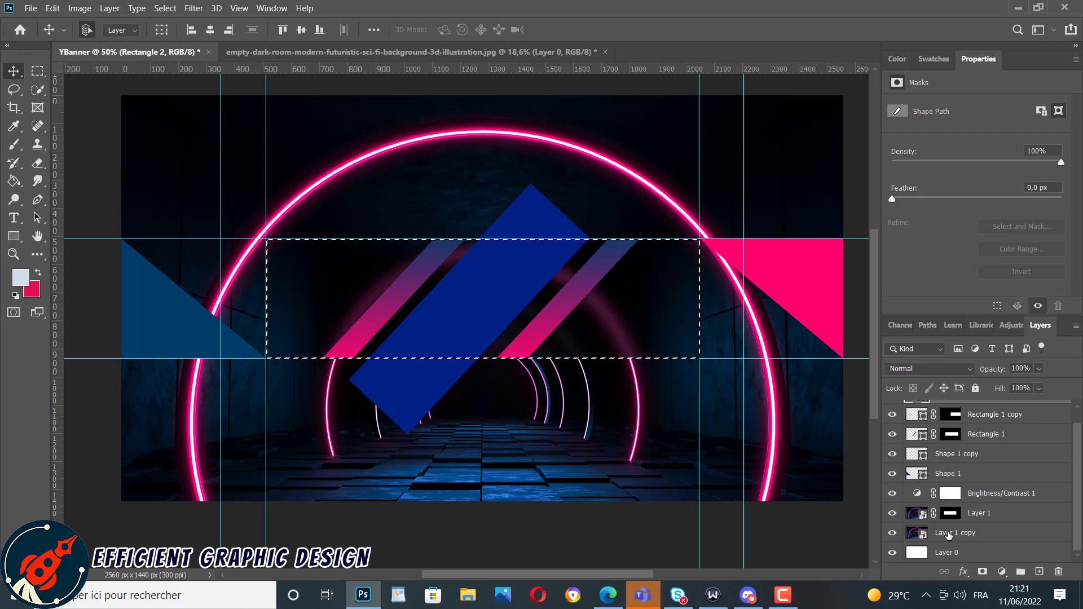
# Centre the blue rectangle on the band both ways and mask Rectangle 2 to the band selection.
pyautogui.click(209, 30)
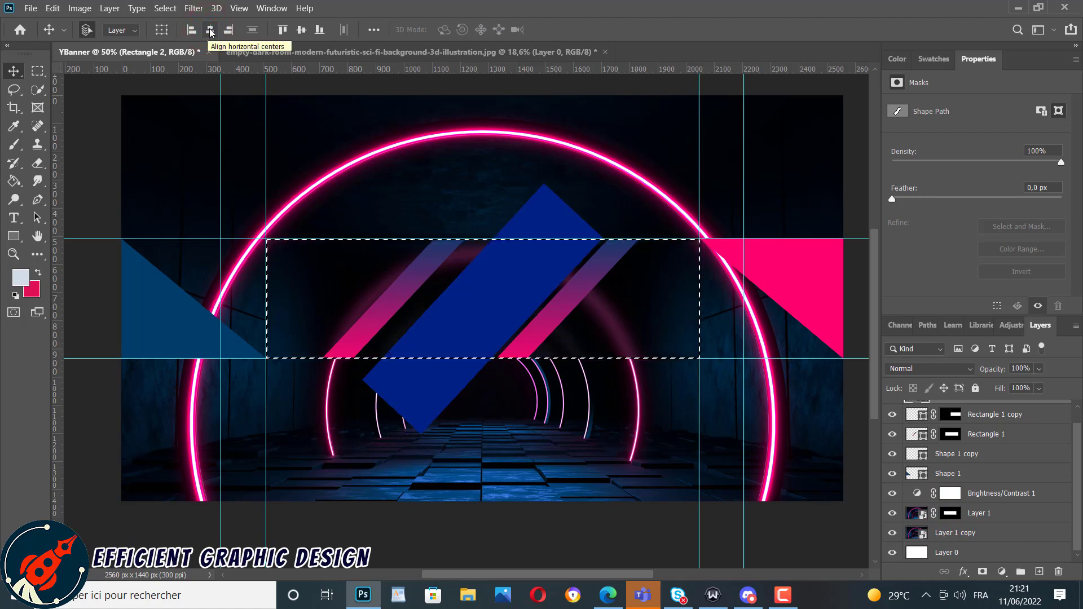
pyautogui.click(301, 31)
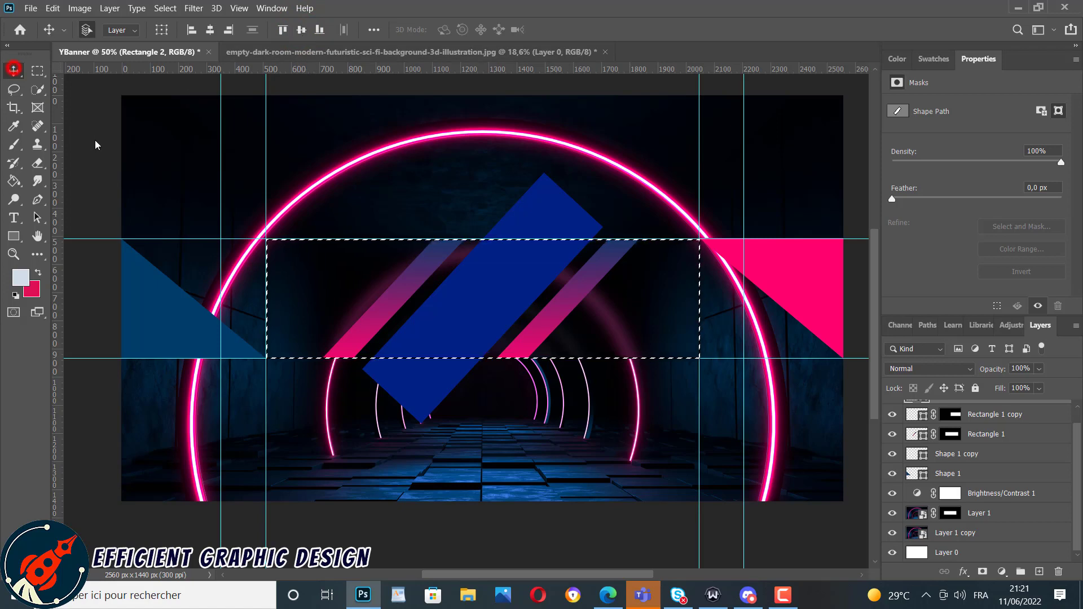
pyautogui.click(96, 115)
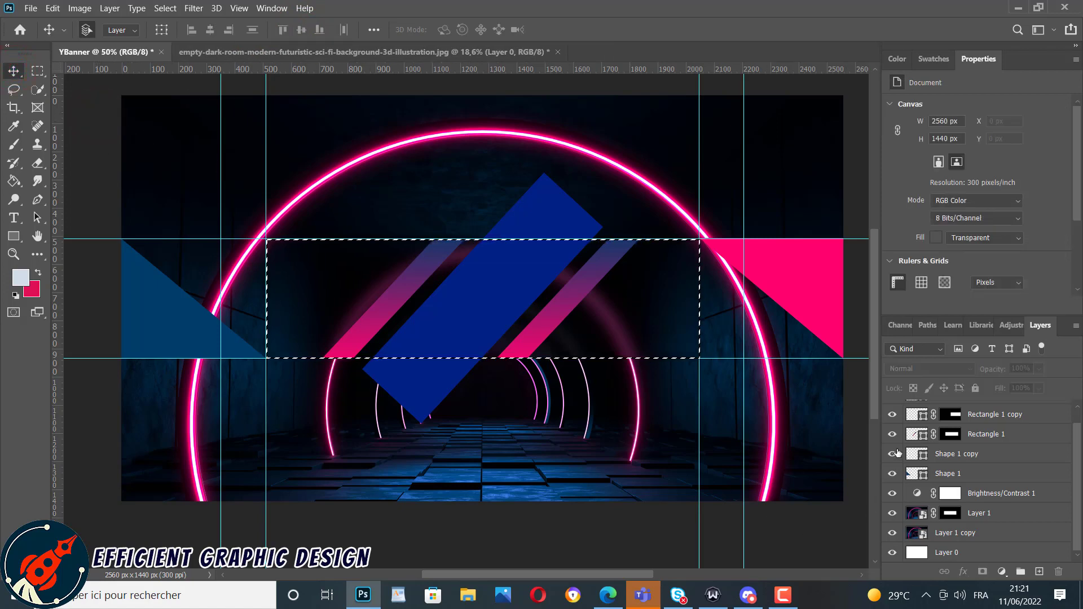
pyautogui.scroll(1, 948, 448)
pyautogui.click(937, 411)
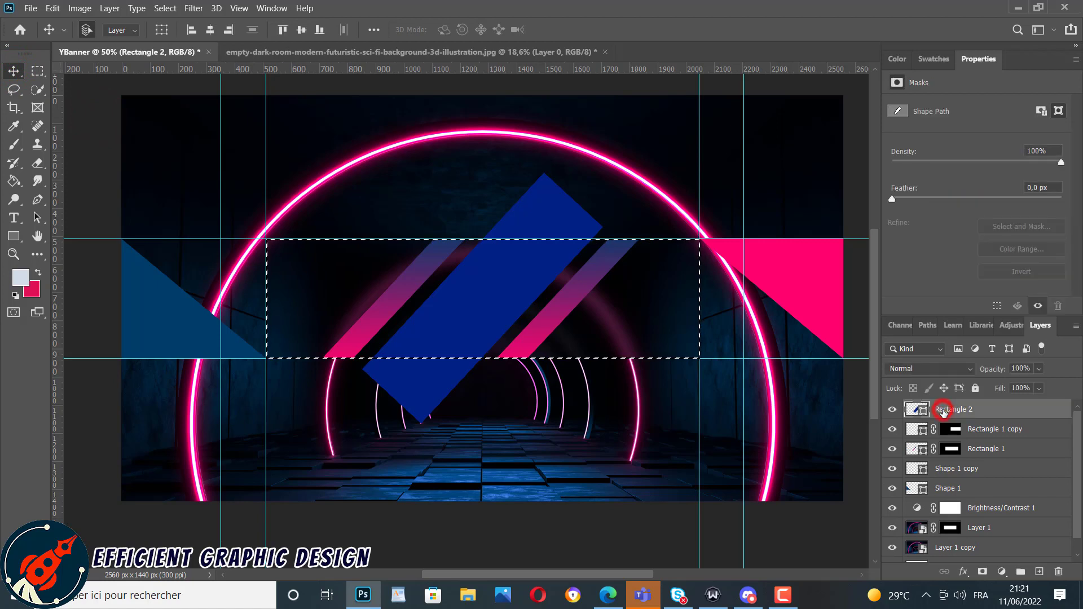
pyautogui.click(982, 573)
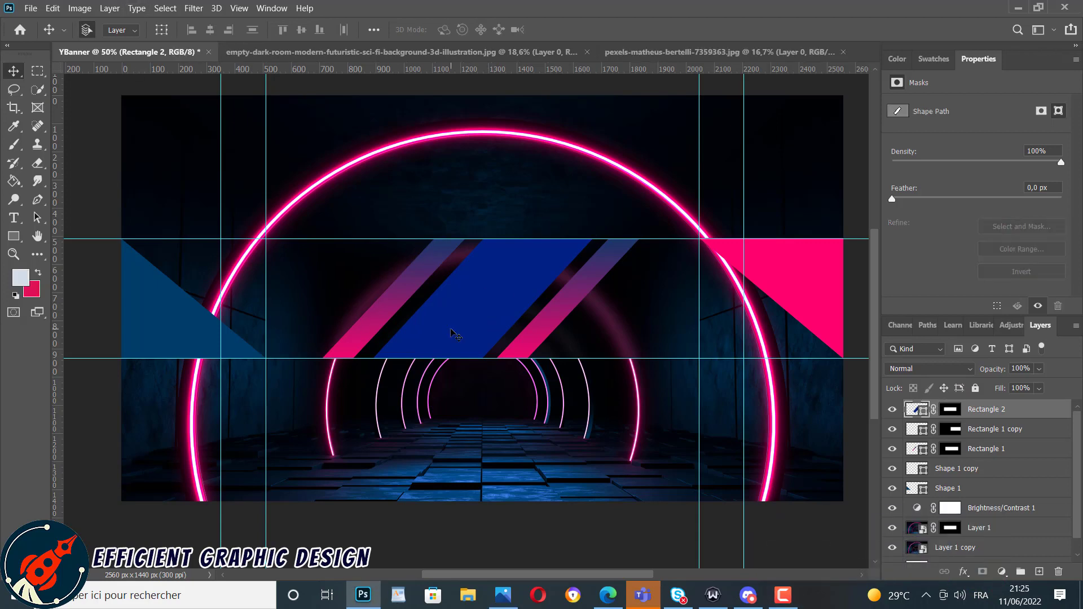
# Scale the blue stripe to about 105% and recentre it at X 1280 px, Y 718.5 px.
pyautogui.click(450, 328)
pyautogui.hotkey('ctrl', 't')
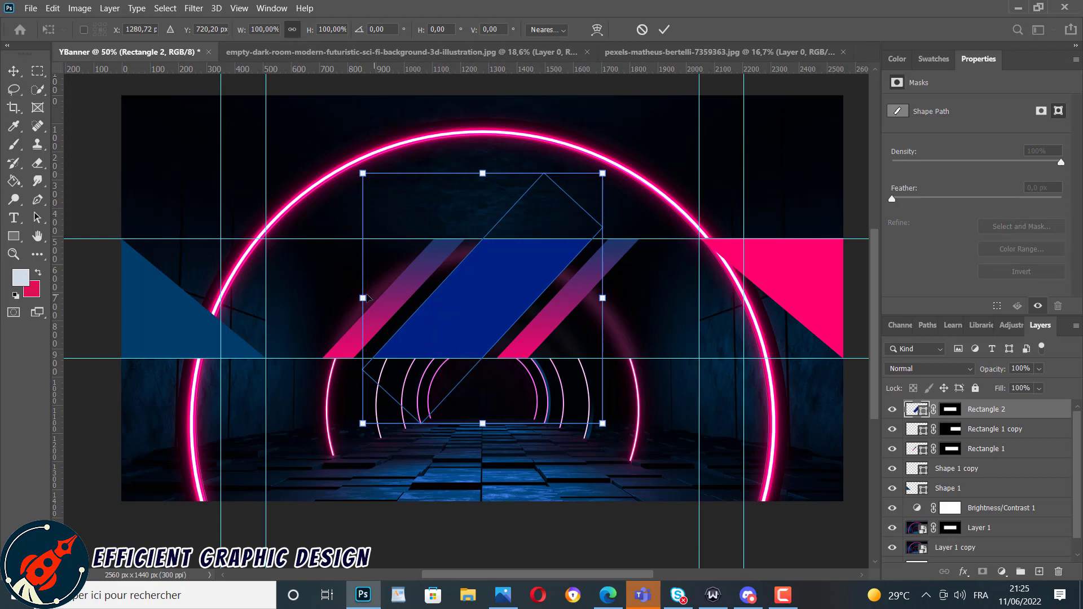
pyautogui.moveTo(362, 298); pyautogui.dragTo(351, 298)
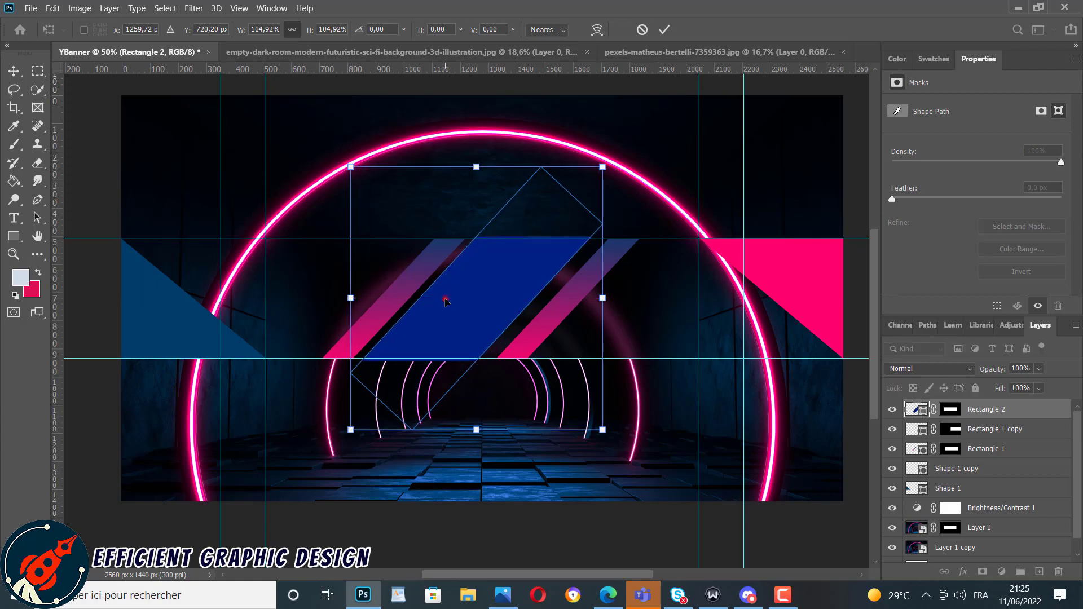
pyautogui.moveTo(445, 298); pyautogui.dragTo(449, 303)
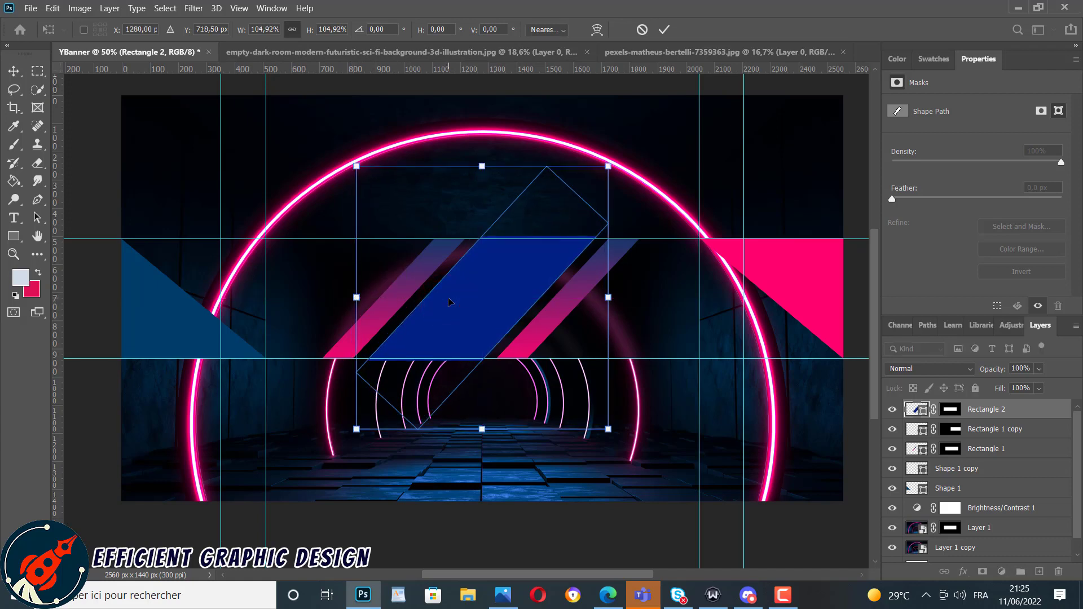
pyautogui.click(666, 30)
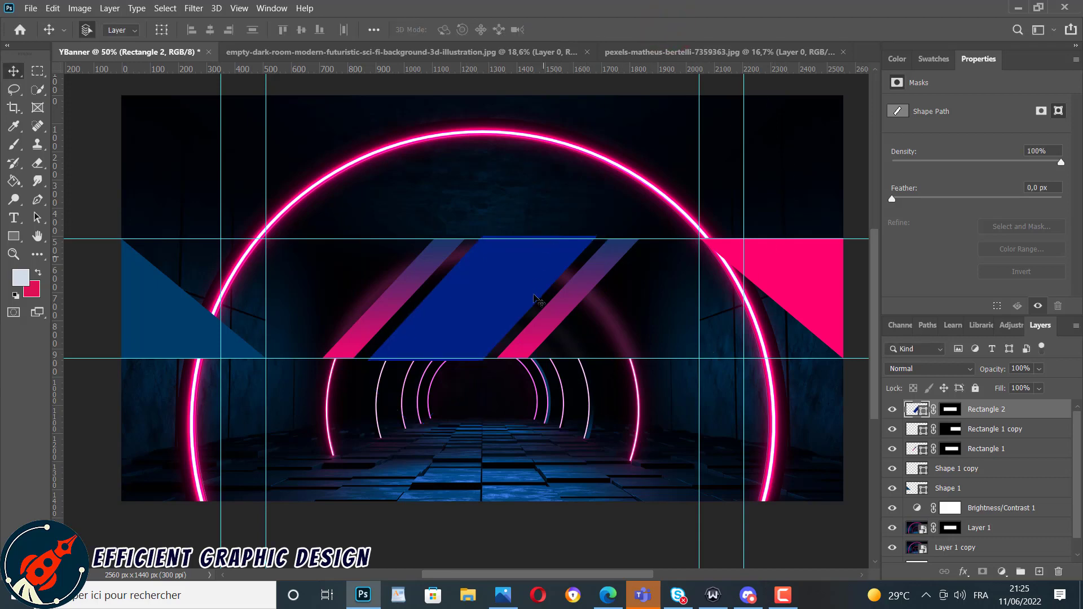
# Move the left pink stripe right so it sits evenly beside the blue stripe.
pyautogui.click(472, 316)
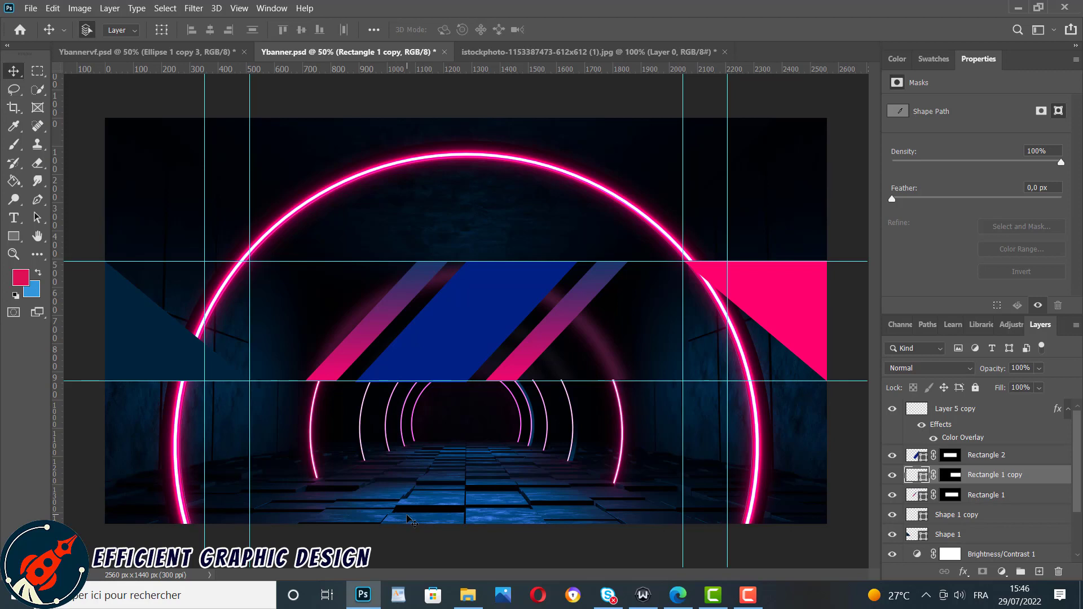
pyautogui.click(371, 334)
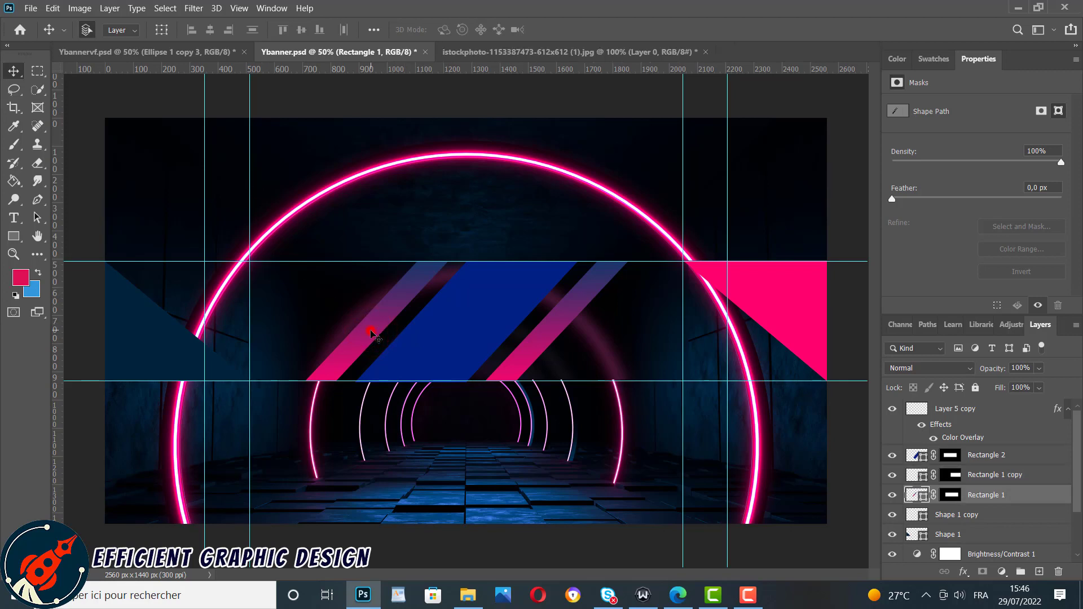
pyautogui.moveTo(372, 335); pyautogui.dragTo(378, 333)
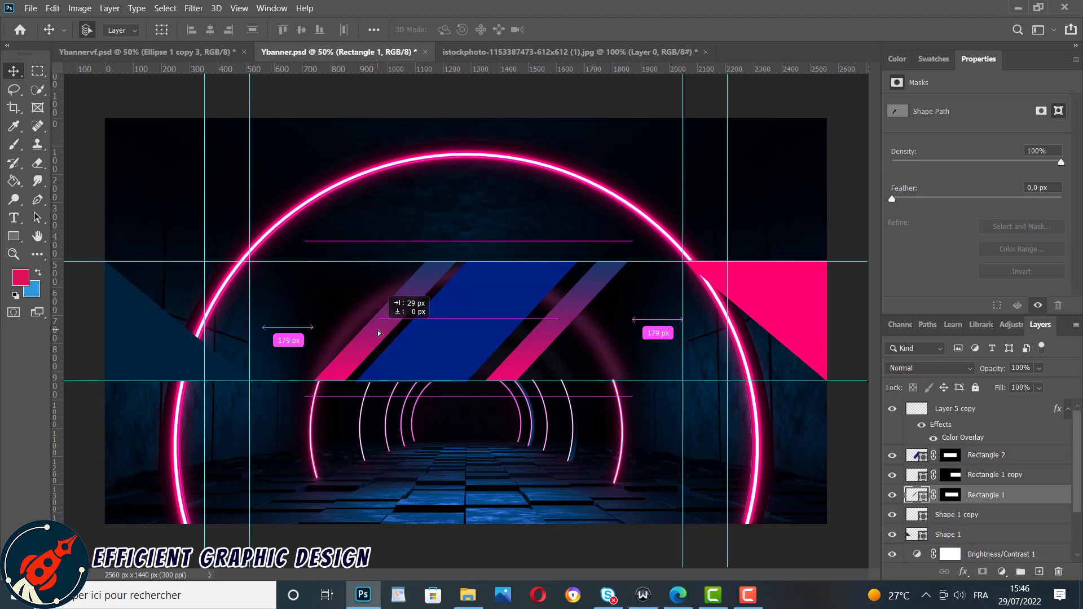
pyautogui.moveTo(378, 330); pyautogui.dragTo(377, 330)
pyautogui.moveTo(553, 336); pyautogui.dragTo(546, 333)
pyautogui.keyDown('shift'); pyautogui.click(547, 333); pyautogui.keyUp('shift')
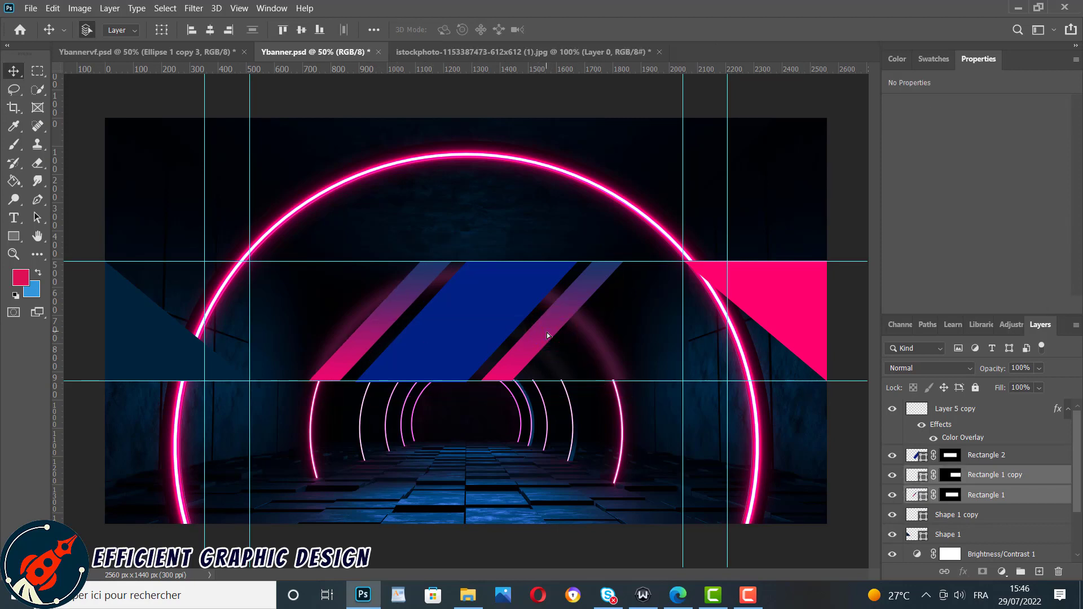
# Shift both pink stripes to balance the spacing on either side of the blue stripe.
pyautogui.click(847, 162)
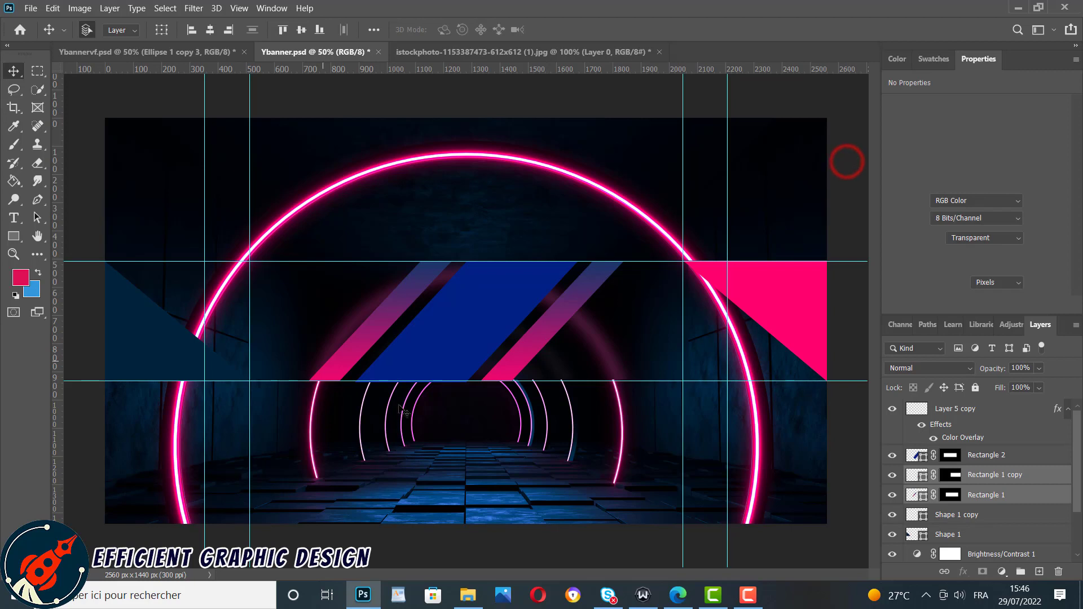
pyautogui.click(842, 451)
pyautogui.click(366, 334)
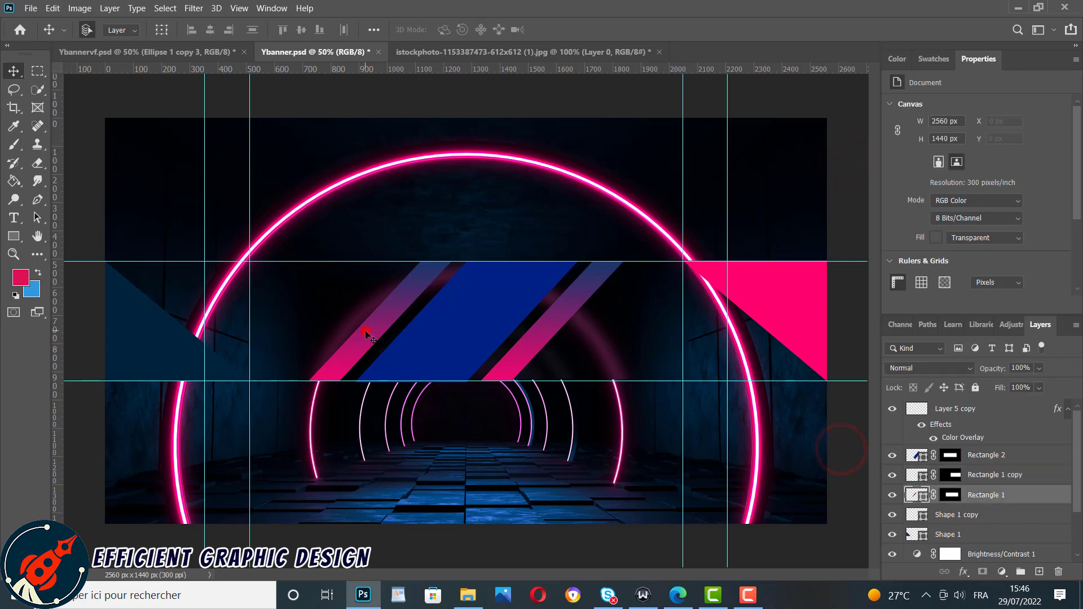
pyautogui.moveTo(366, 333); pyautogui.dragTo(371, 332)
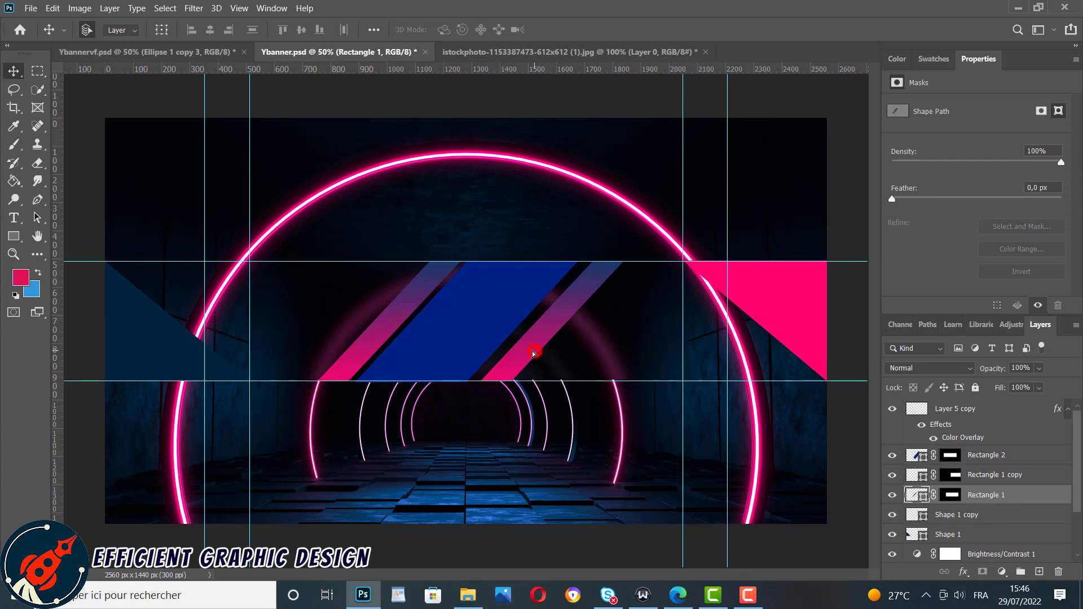
pyautogui.moveTo(533, 351); pyautogui.dragTo(530, 351)
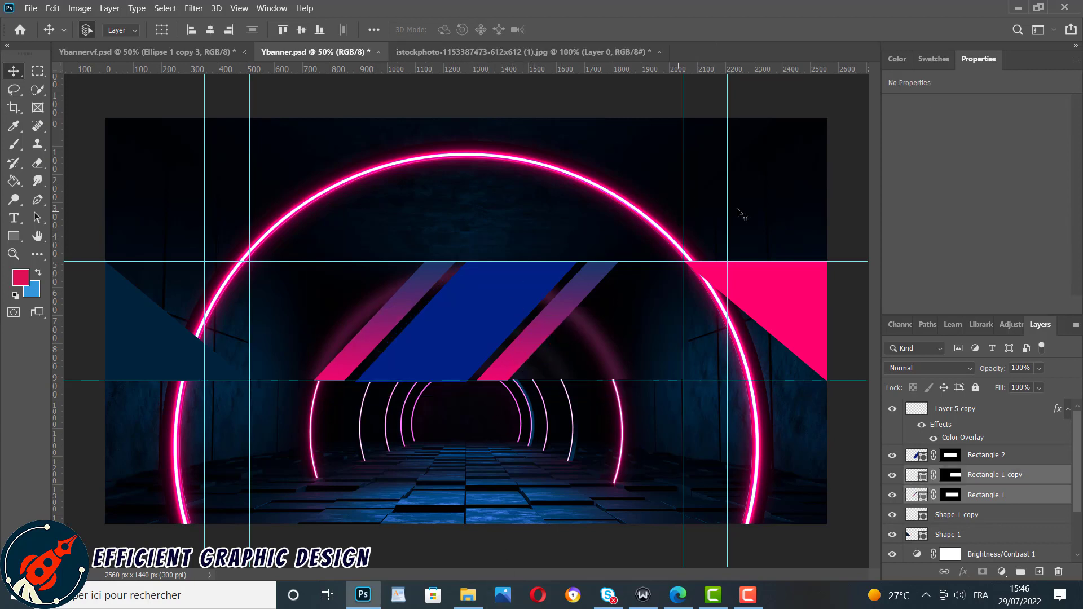
pyautogui.click(798, 206)
pyautogui.moveTo(378, 324); pyautogui.dragTo(382, 326)
pyautogui.click(381, 327)
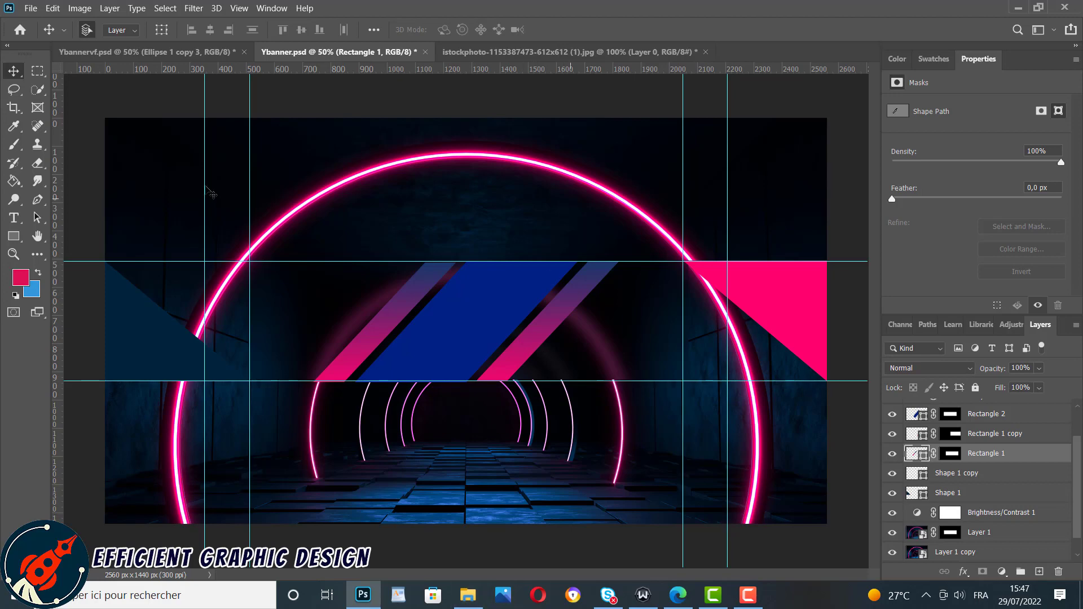
# Open the portrait JPG of the man in the shiny coat.
pyautogui.click(146, 52)
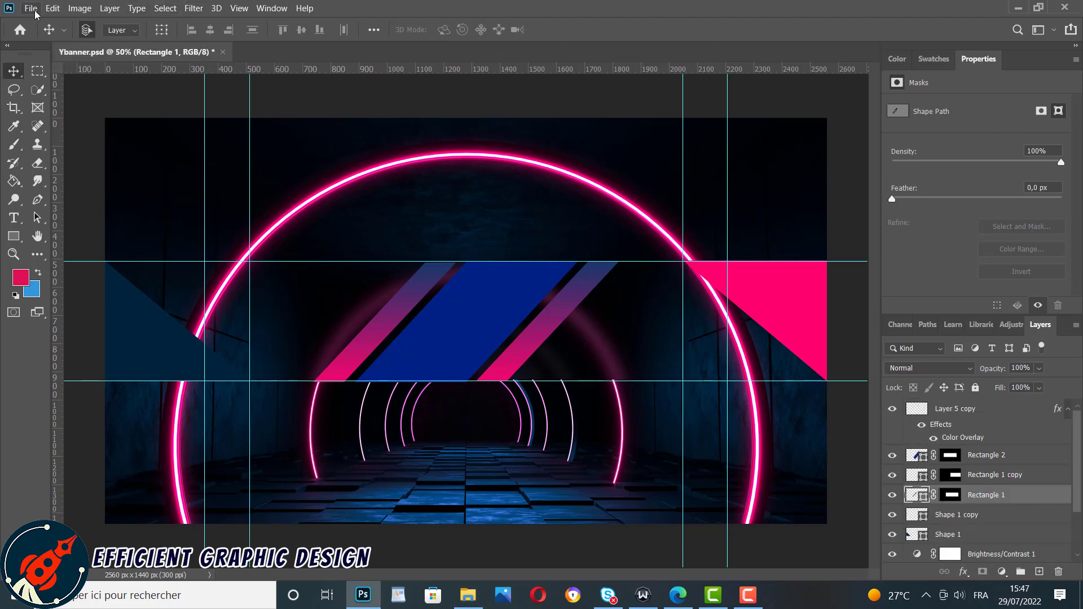
pyautogui.click(30, 8)
pyautogui.click(39, 34)
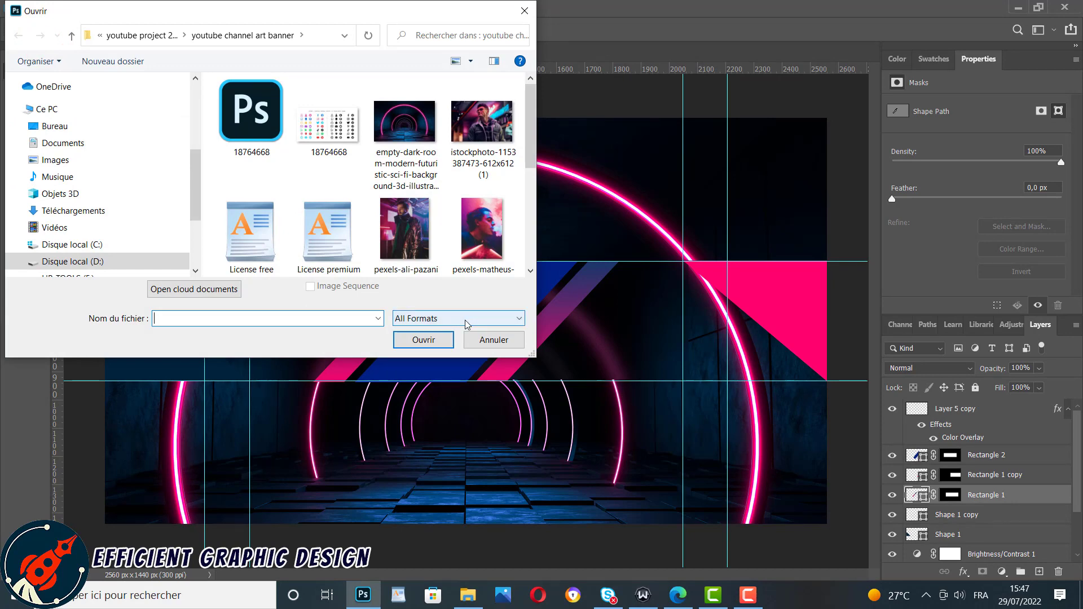
pyautogui.doubleClick(402, 239)
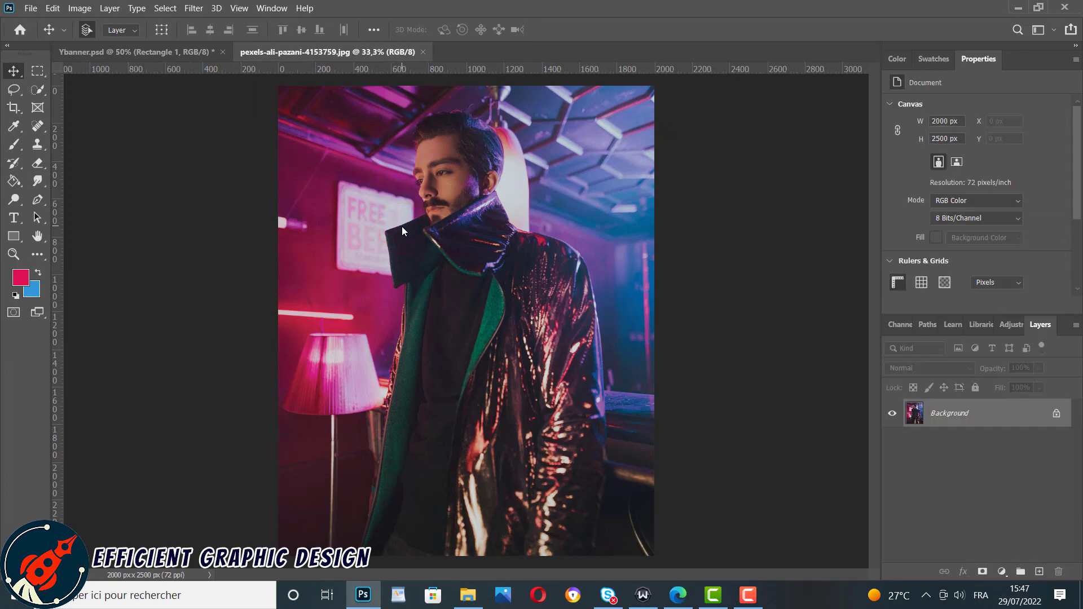
# Unlock its Background, bring it into the Ybanner document and place Layer 2 above Rectangle 2.
pyautogui.click(1057, 415)
pyautogui.moveTo(447, 284); pyautogui.dragTo(473, 317)
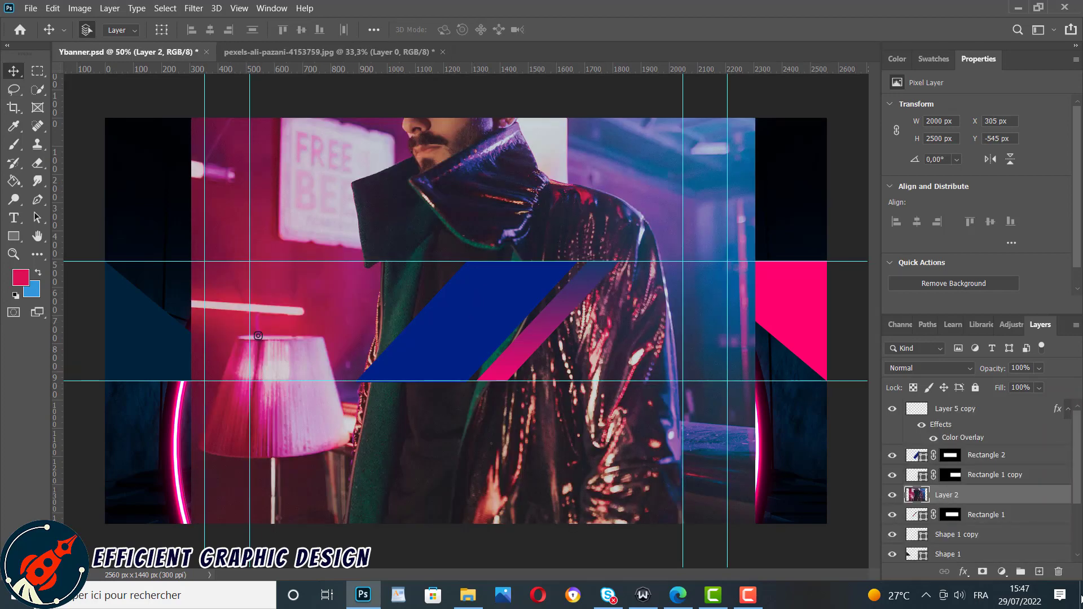
pyautogui.moveTo(972, 494); pyautogui.dragTo(964, 453)
# Clip Layer 2 into the blue stripe and move the photo so the face shows.
pyautogui.rightClick(964, 454)
pyautogui.click(865, 258)
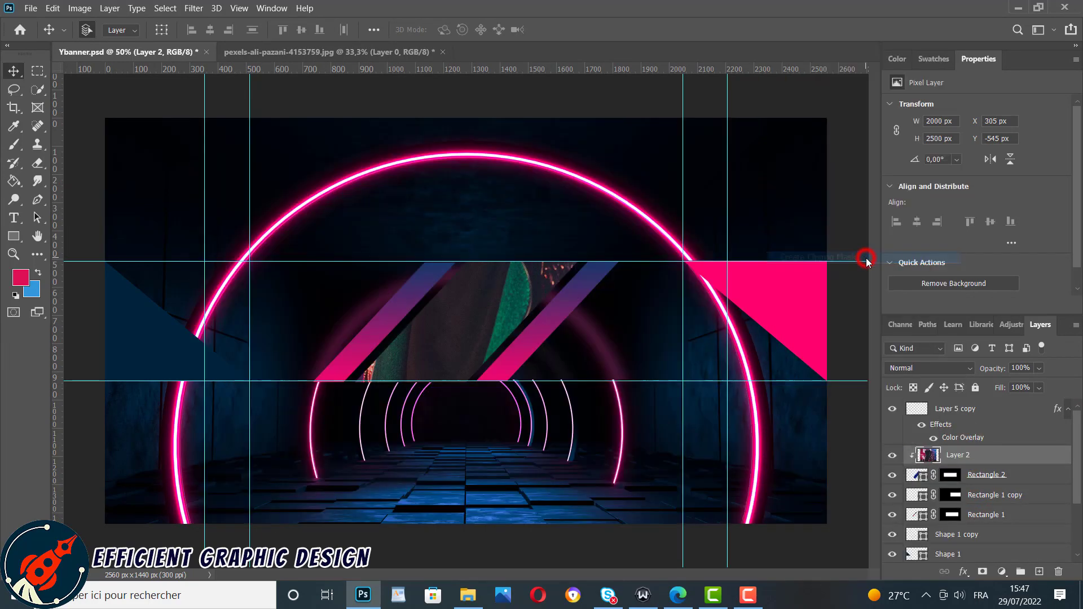
pyautogui.hotkey('ctrl', 't')
pyautogui.moveTo(452, 300); pyautogui.dragTo(443, 362)
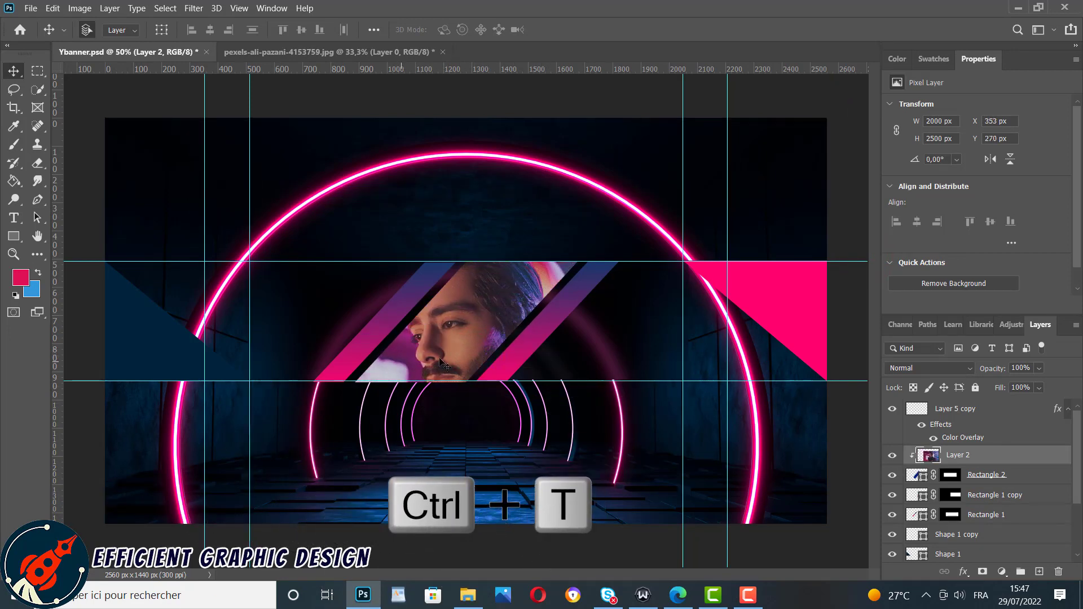
# Scale the portrait proportionally to about 75.52% and frame the man's face in the stripe.
pyautogui.hotkey('ctrl', 't')
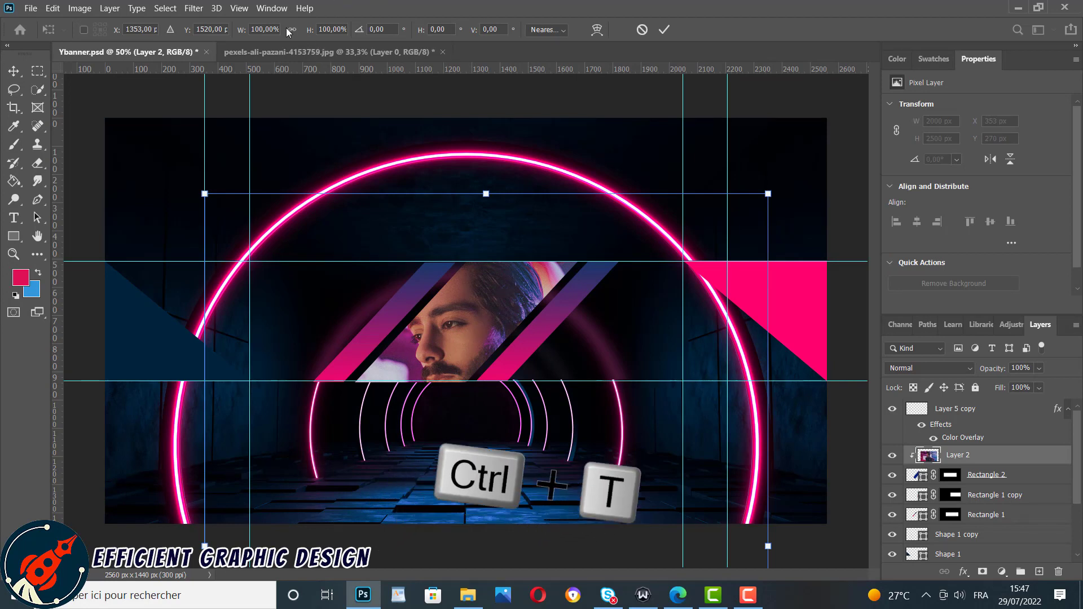
pyautogui.click(291, 30)
pyautogui.moveTo(771, 194); pyautogui.dragTo(624, 316)
pyautogui.moveTo(455, 424); pyautogui.dragTo(478, 259)
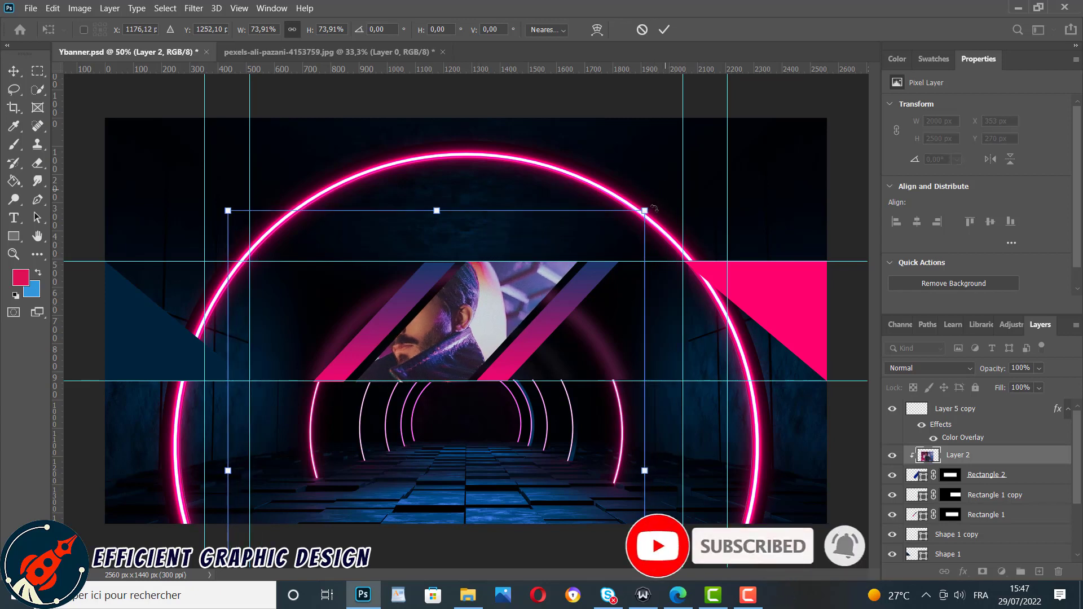
pyautogui.moveTo(645, 211); pyautogui.dragTo(577, 252)
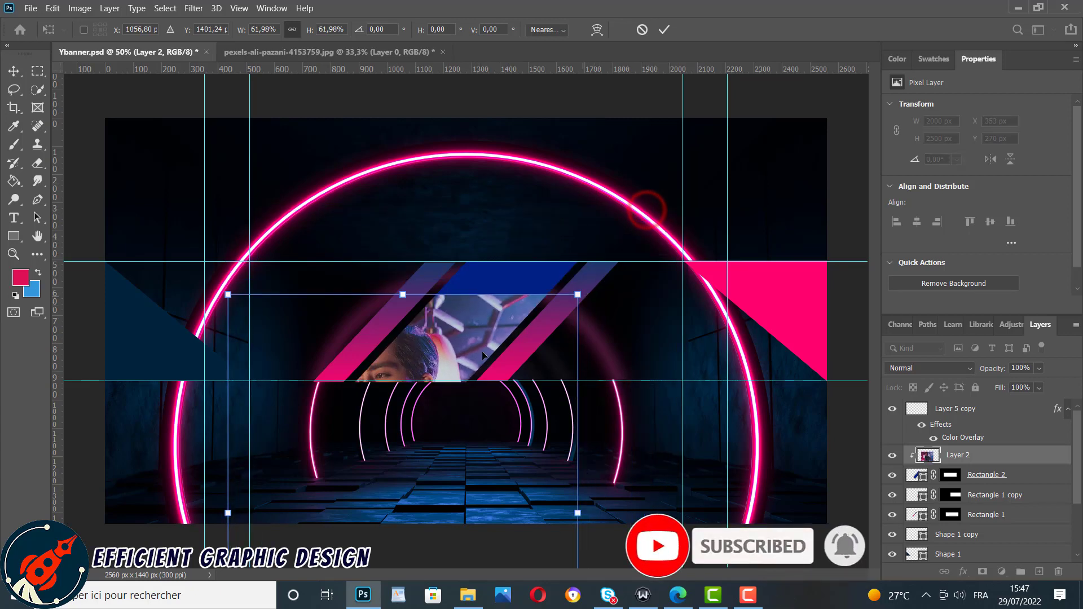
pyautogui.moveTo(464, 353); pyautogui.dragTo(488, 291)
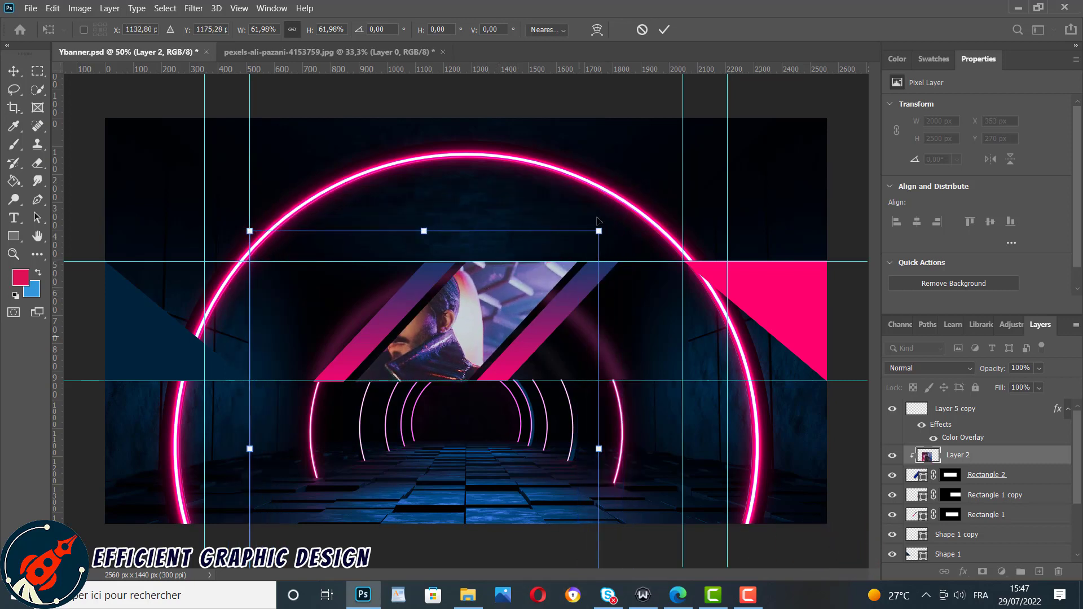
pyautogui.moveTo(601, 233); pyautogui.dragTo(709, 157)
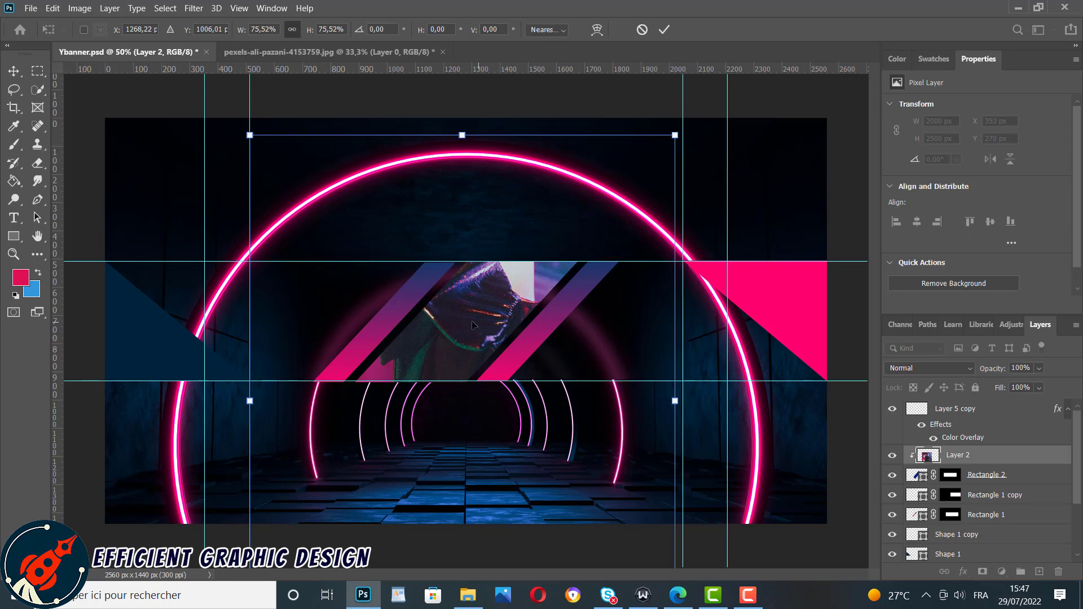
pyautogui.moveTo(472, 322); pyautogui.dragTo(462, 395)
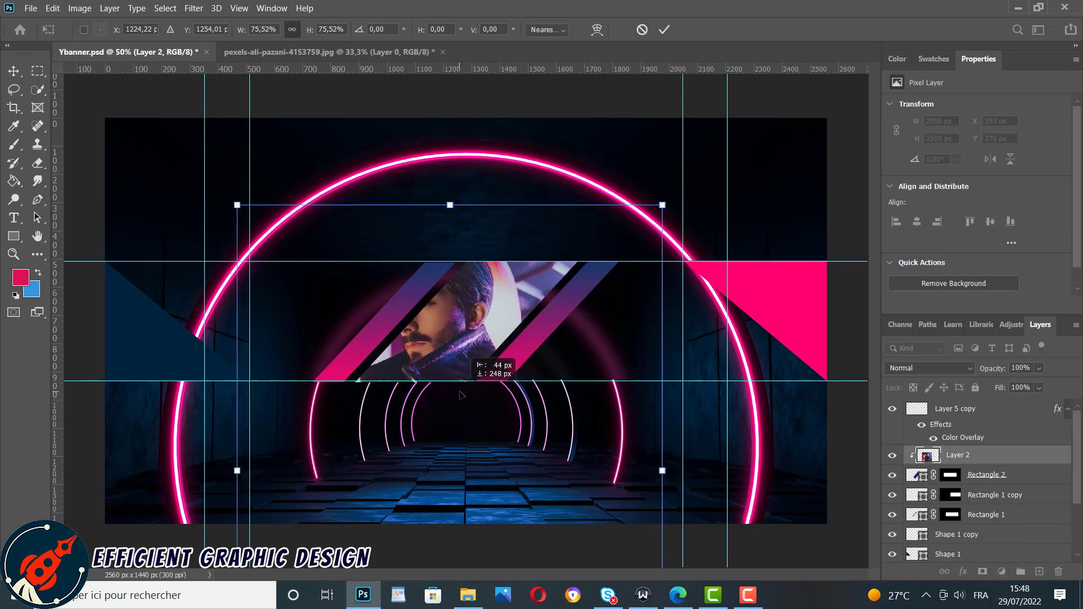
pyautogui.moveTo(462, 395)
pyautogui.mouseDown()
pyautogui.moveTo(450, 412)
pyautogui.moveTo(457, 392)
pyautogui.mouseUp()
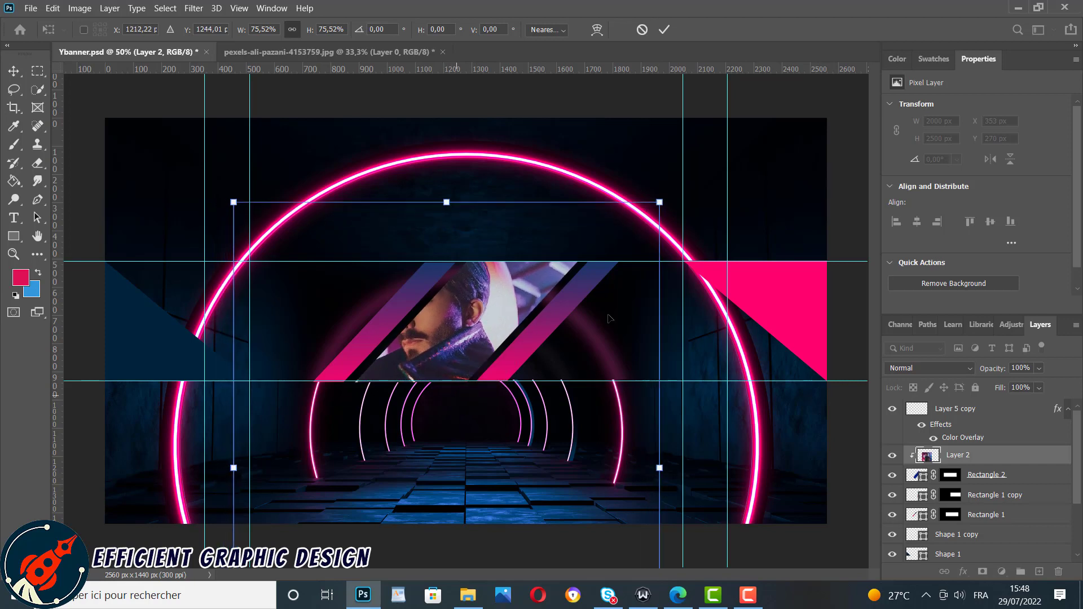
pyautogui.click(664, 29)
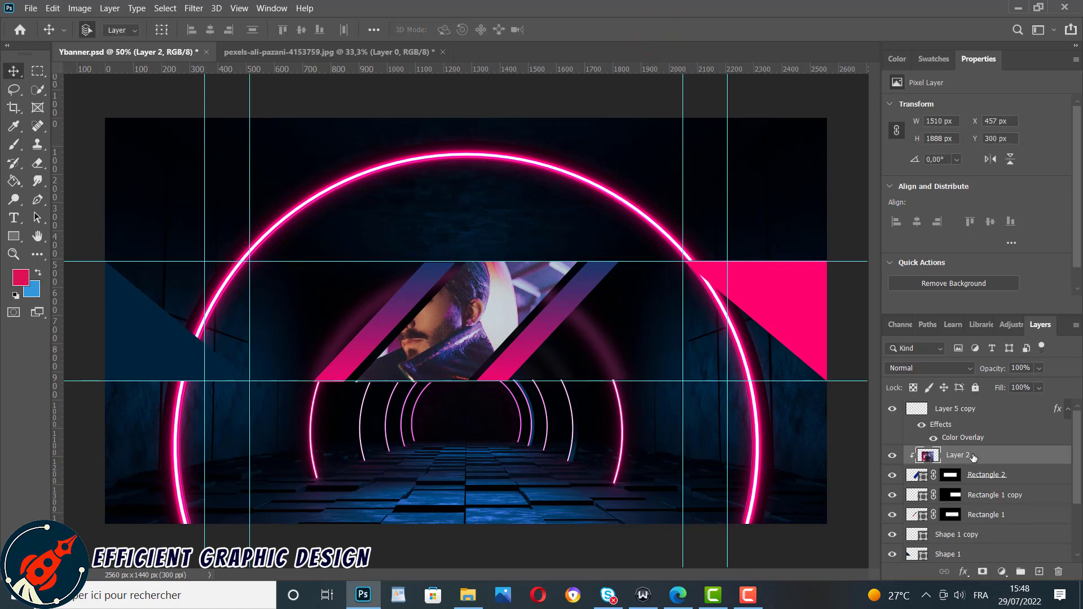
# Paste a portrait copy above Rectangle 1 copy and clip it as Layer 3.
pyautogui.click(980, 495)
pyautogui.hotkey('ctrl', 'v')
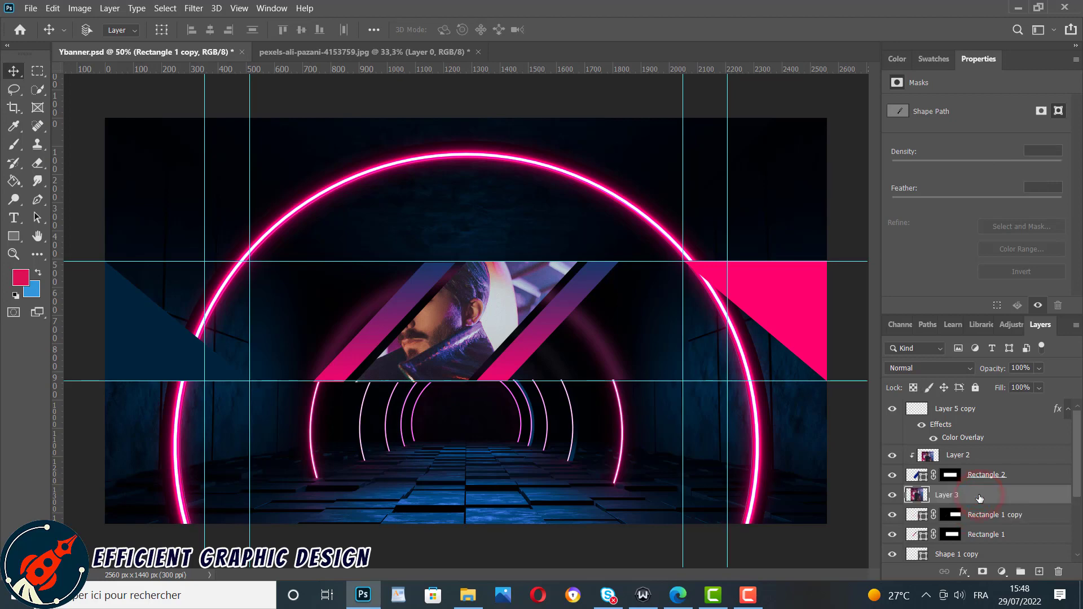
pyautogui.rightClick(981, 496)
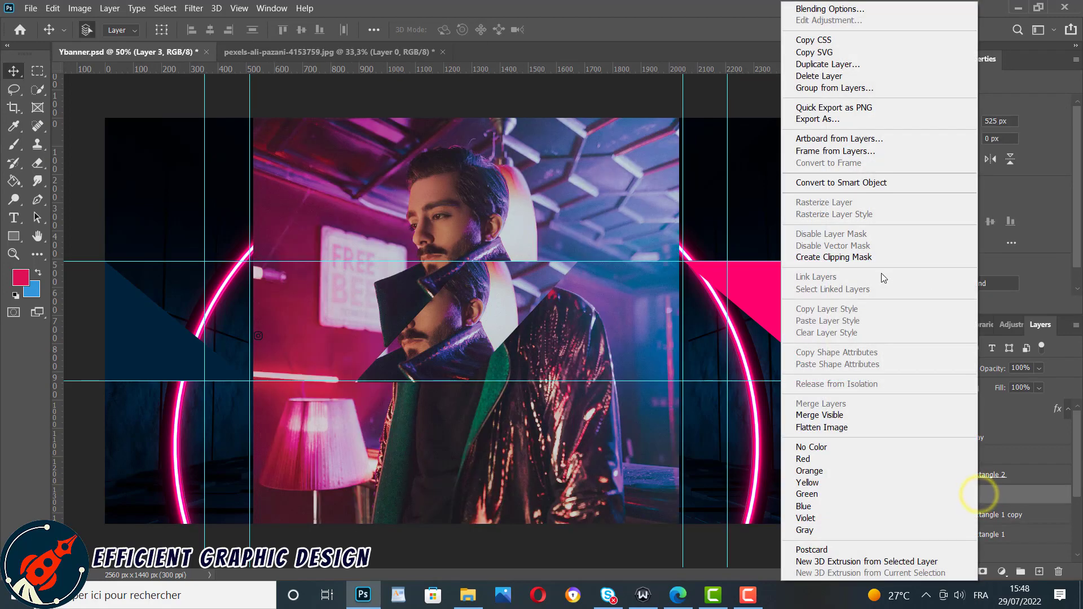
pyautogui.click(866, 259)
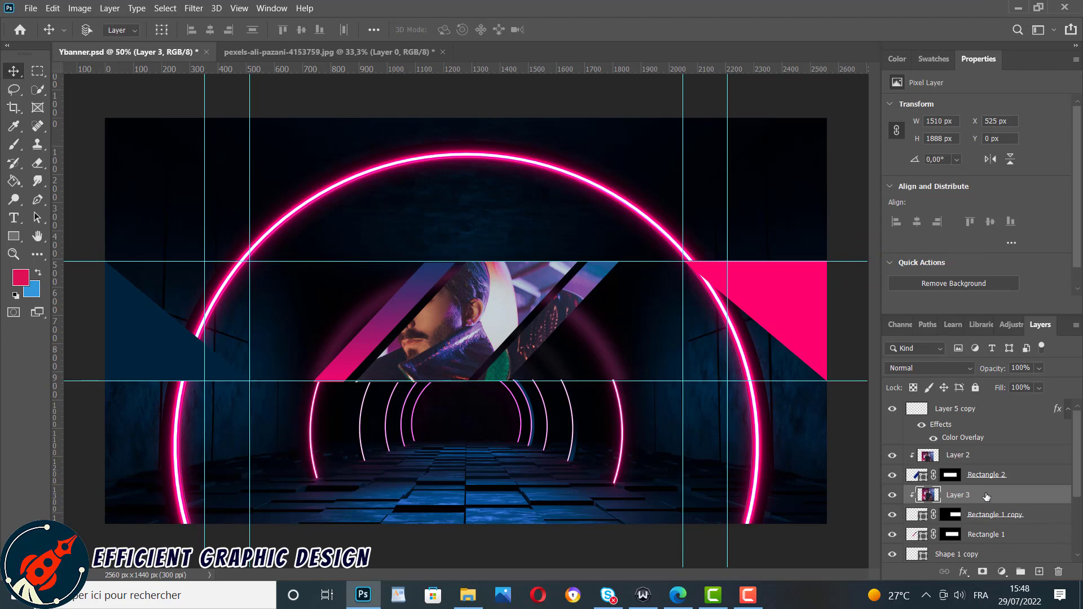
# Paste another copy above Rectangle 1, clip it as Layer 4 and move its face into view.
pyautogui.click(986, 535)
pyautogui.hotkey('ctrl', 'v')
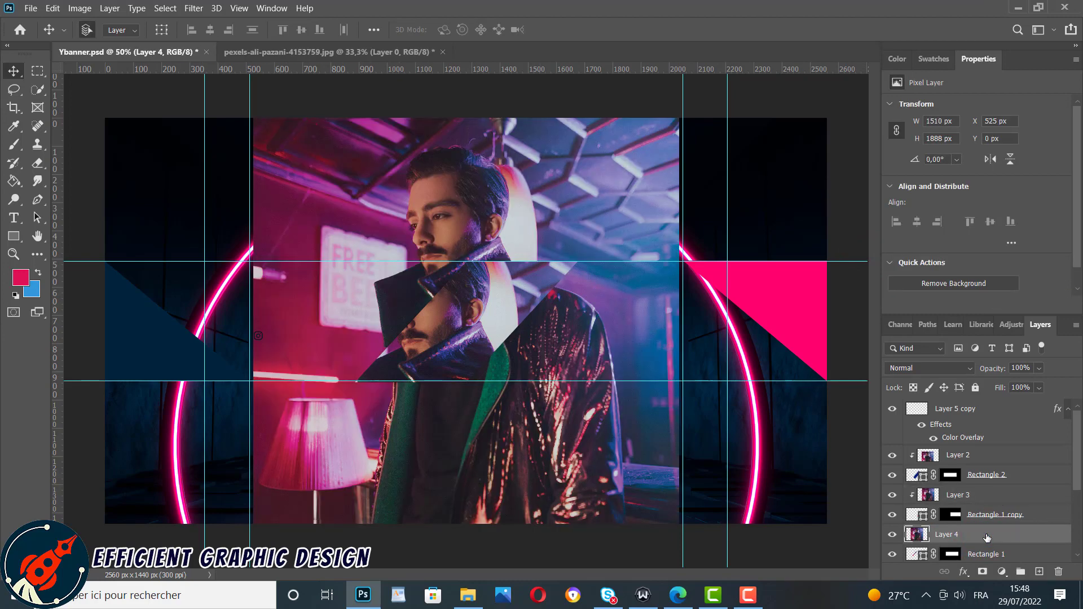
pyautogui.rightClick(954, 529)
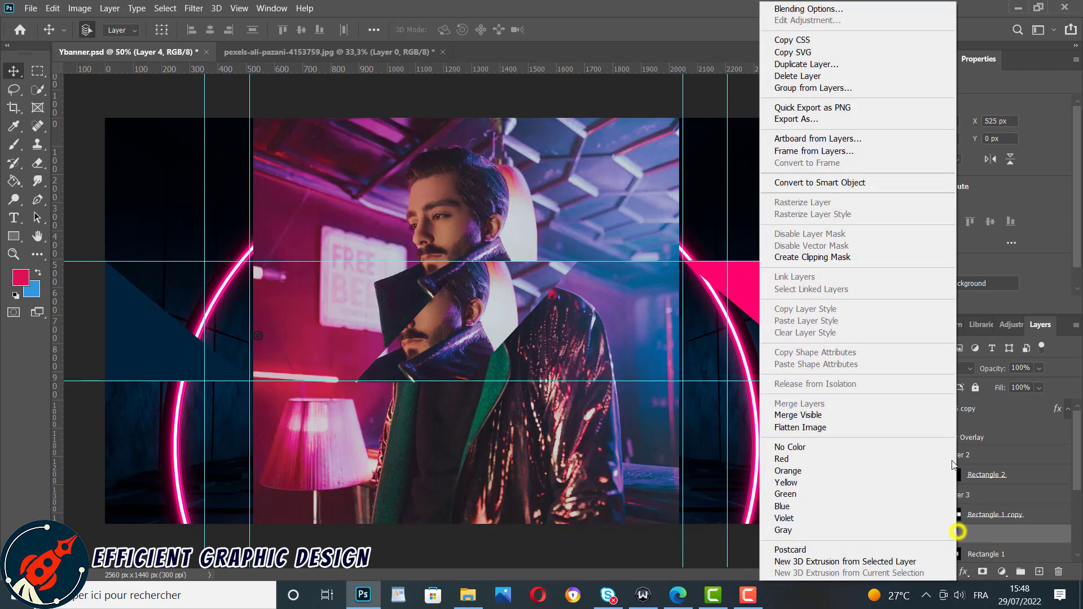
pyautogui.click(819, 259)
pyautogui.moveTo(479, 274); pyautogui.dragTo(435, 271)
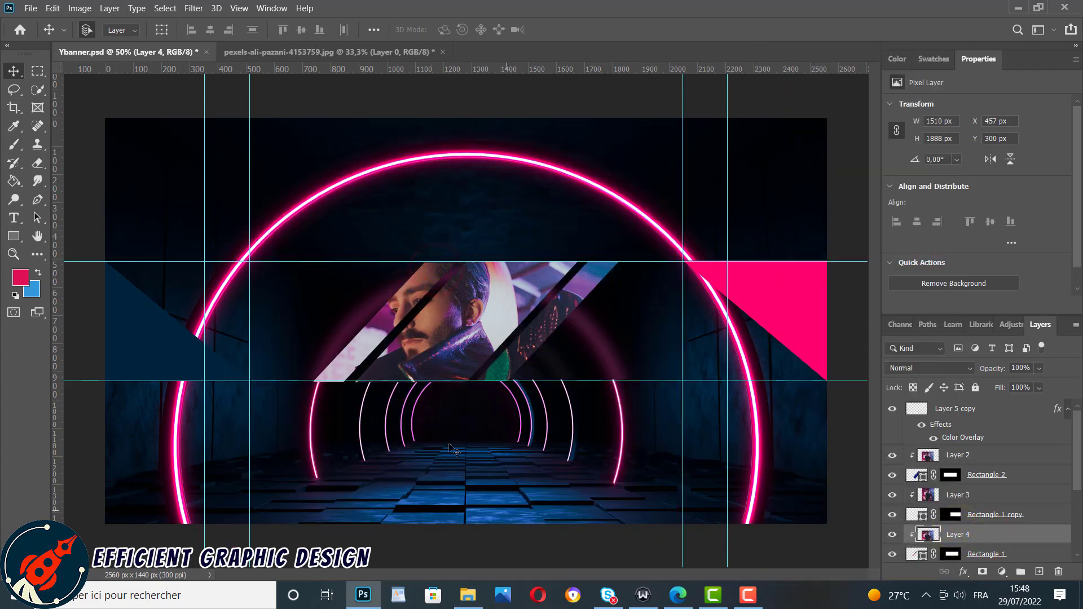
# Shift Layer 4's photo, then move the middle Layer 2 photo and shrink it to about 94%.
pyautogui.moveTo(482, 305); pyautogui.dragTo(437, 337)
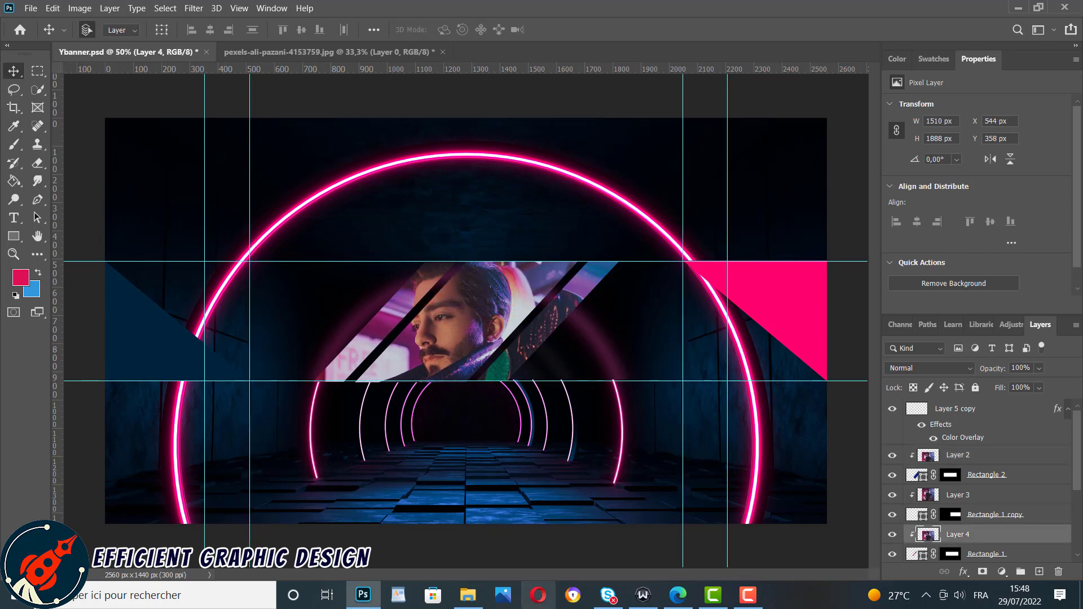
pyautogui.click(436, 341)
pyautogui.moveTo(404, 305); pyautogui.dragTo(427, 410)
pyautogui.hotkey('ctrl', 't')
pyautogui.moveTo(277, 249); pyautogui.dragTo(261, 211)
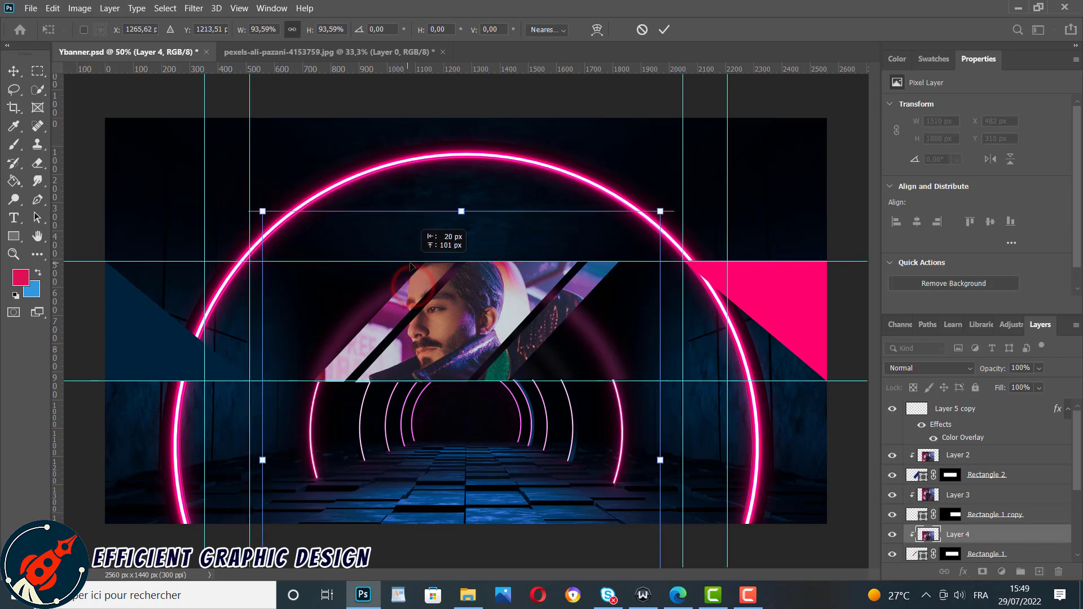
pyautogui.click(664, 29)
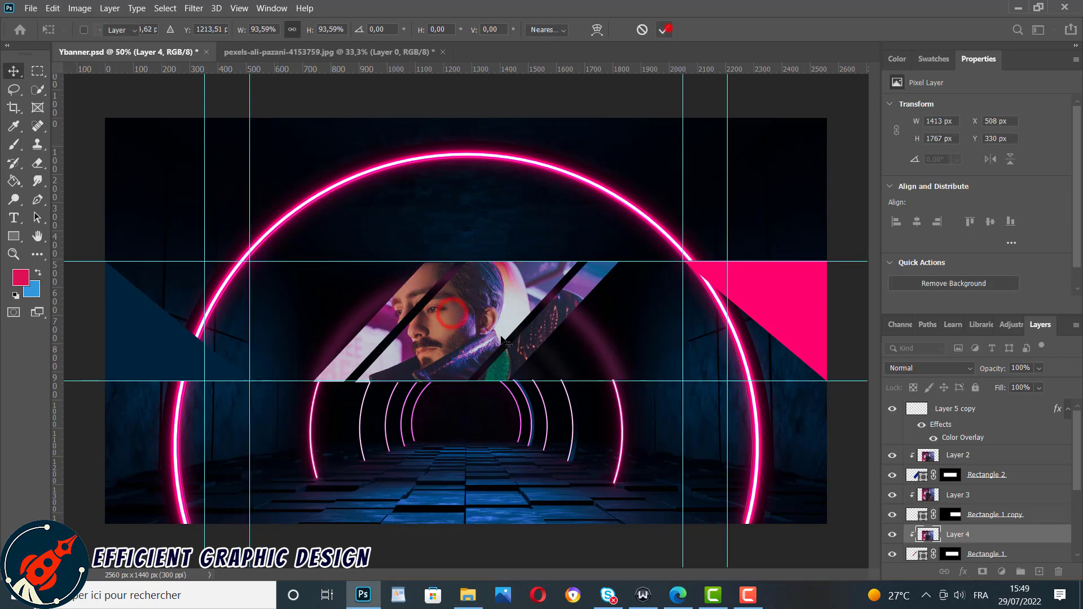
pyautogui.moveTo(480, 326); pyautogui.dragTo(464, 326)
# Nudge Layer 4's photo so the portrait lines up across the stripes.
pyautogui.click(405, 275)
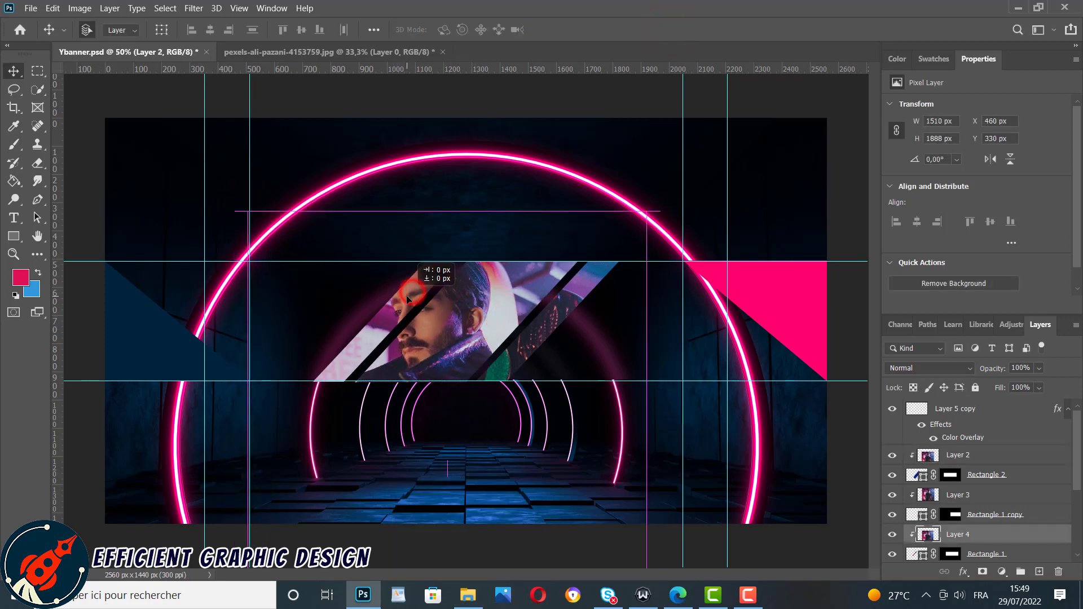
pyautogui.moveTo(395, 305); pyautogui.dragTo(390, 309)
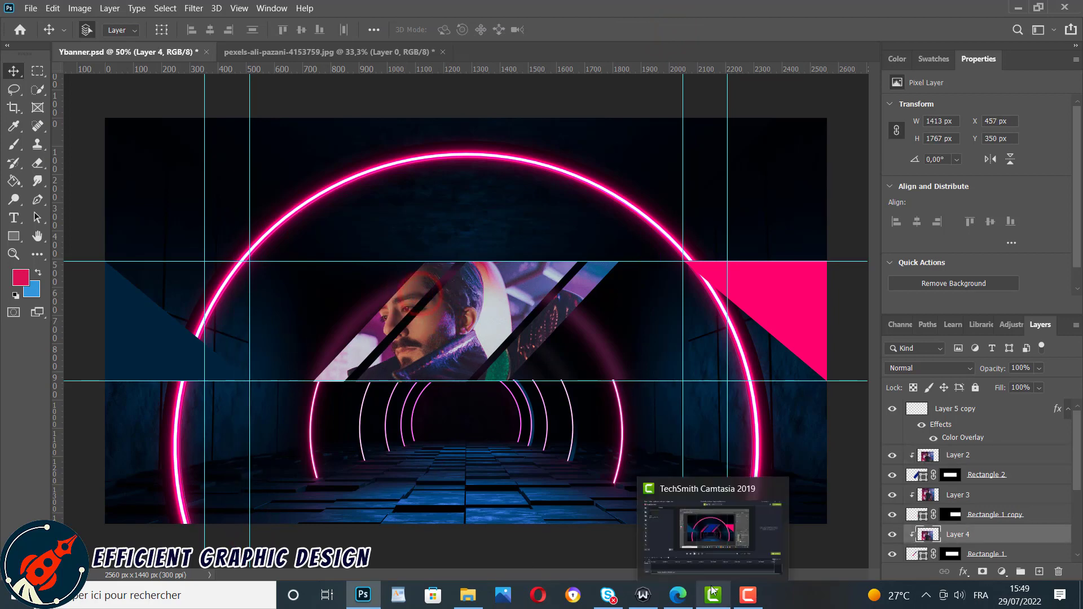
pyautogui.press('Right')
pyautogui.press('Right')
pyautogui.press('Up')
pyautogui.press('Up')
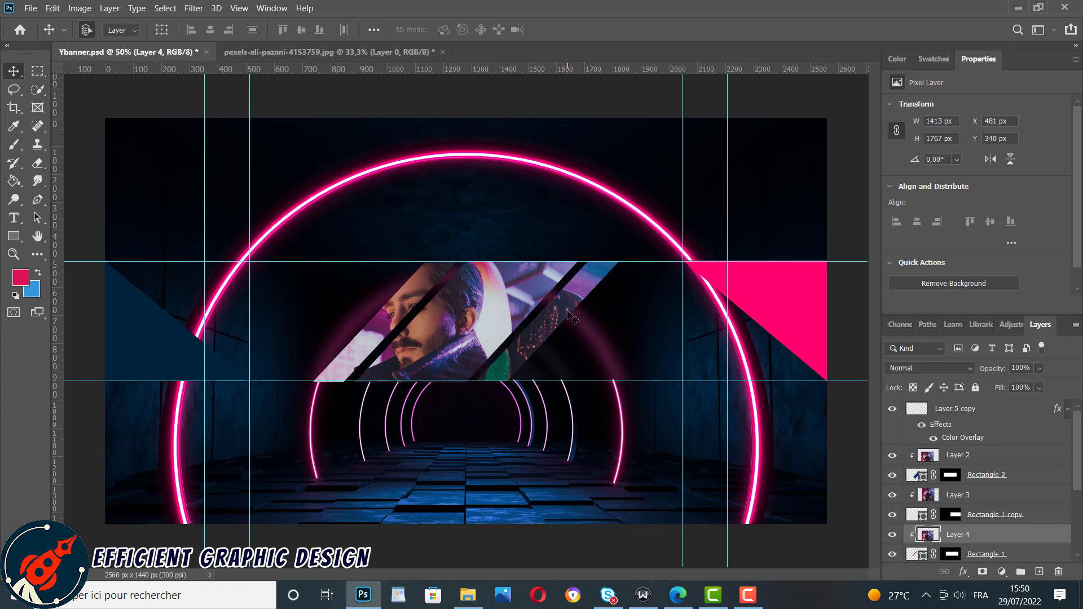
pyautogui.moveTo(426, 284); pyautogui.dragTo(423, 288)
pyautogui.press('Left')
pyautogui.press('Left')
pyautogui.press('Left')
pyautogui.press('Left')
pyautogui.press('Left')
pyautogui.press('Left')
pyautogui.press('Left')
pyautogui.press('Left')
pyautogui.press('Left')
pyautogui.press('Left')
pyautogui.press('Up')
pyautogui.press('Up')
pyautogui.press('Up')
pyautogui.press('Up')
pyautogui.press('Up')
pyautogui.press('Up')
pyautogui.press('Up')
pyautogui.press('Up')
pyautogui.press('Up')
pyautogui.press('Up')
pyautogui.press('Up')
pyautogui.press('Up')
pyautogui.press('Up')
pyautogui.press('Up')
pyautogui.press('Up')
pyautogui.press('Up')
pyautogui.press('Up')
pyautogui.press('Up')
pyautogui.press('Up')
pyautogui.press('Up')
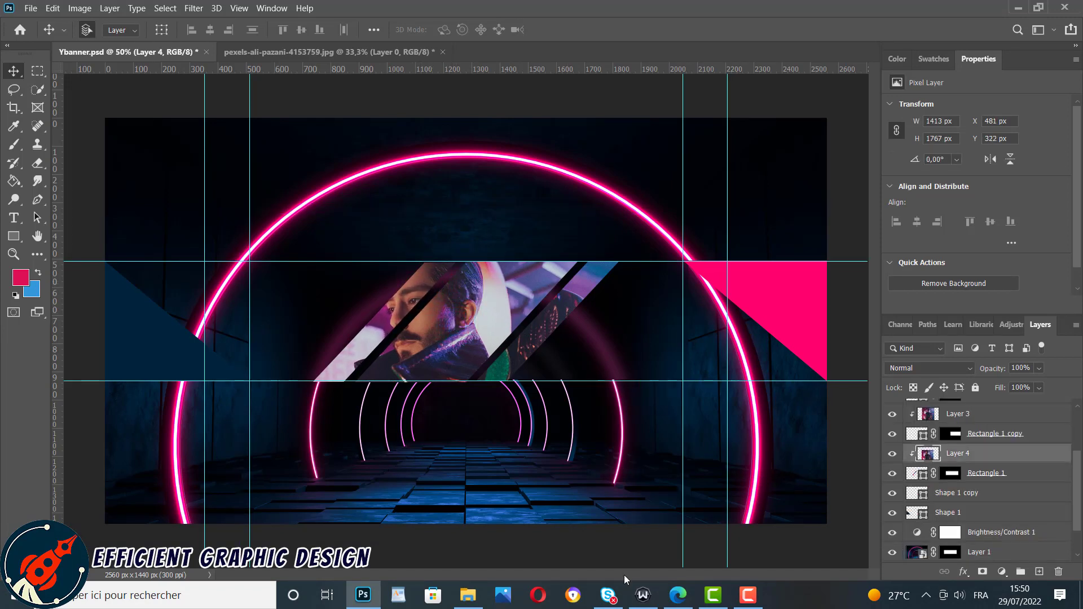
# Shrink Layer 3's photo to about 76% (1147 × 1434 px) and move it right in its stripe.
pyautogui.click(545, 346)
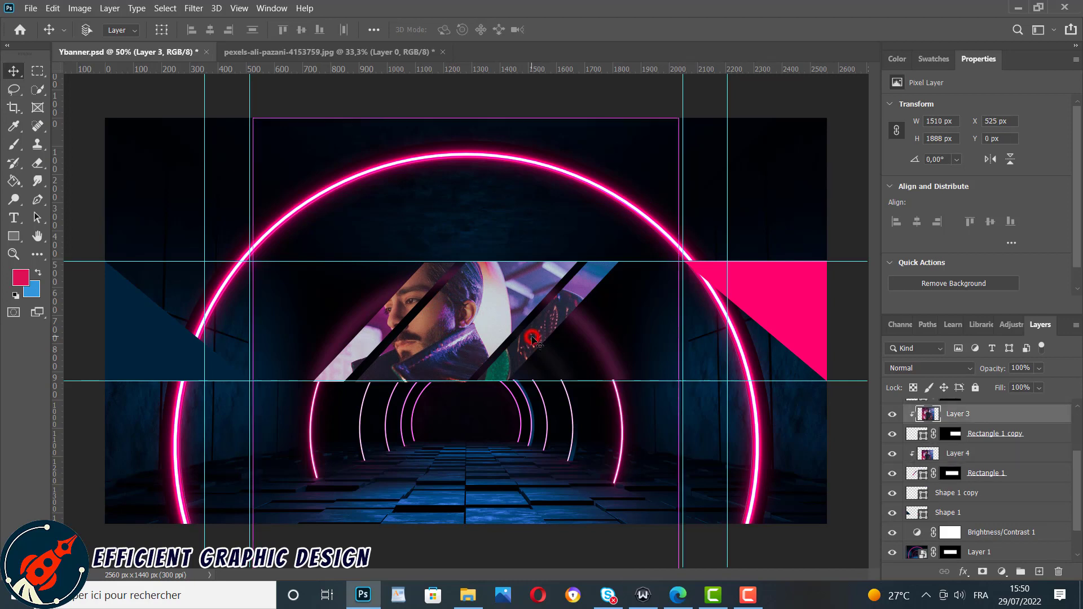
pyautogui.hotkey('ctrl', 't')
pyautogui.moveTo(677, 117); pyautogui.dragTo(576, 246)
pyautogui.moveTo(543, 349); pyautogui.dragTo(587, 348)
pyautogui.click(665, 31)
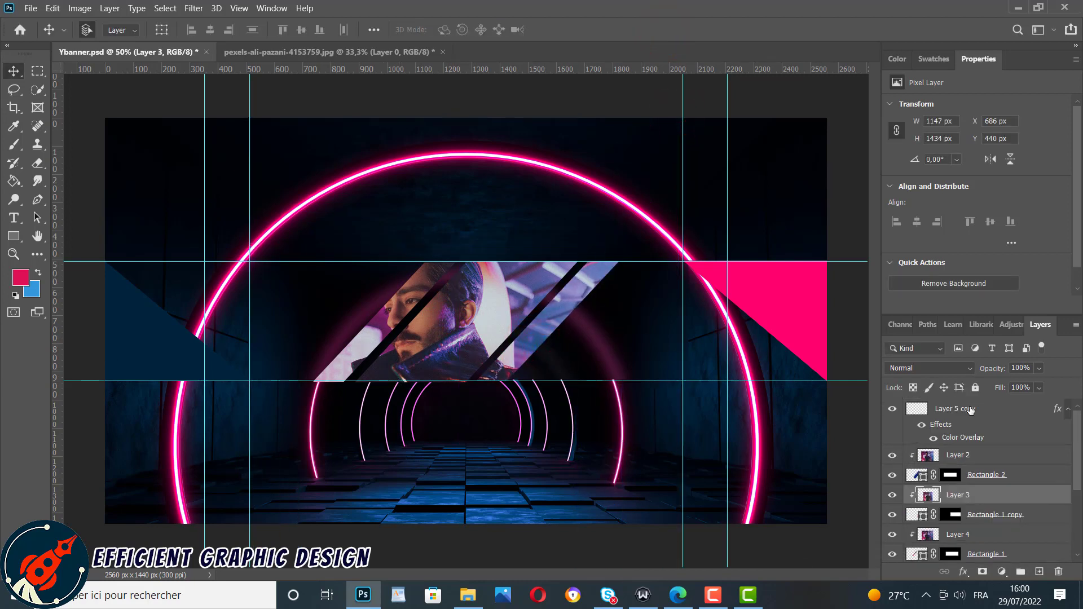
pyautogui.click(969, 409)
# Draw a tall 83 × 335 px pink bar, Rectangle 3, on a new layer left of the stripes.
pyautogui.click(1039, 571)
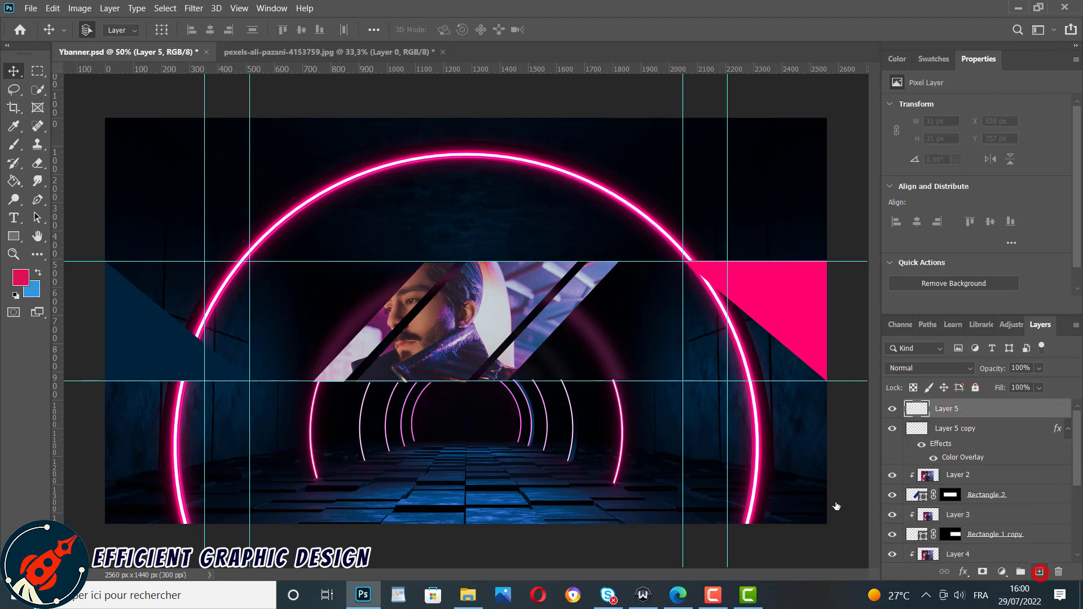
pyautogui.click(13, 236)
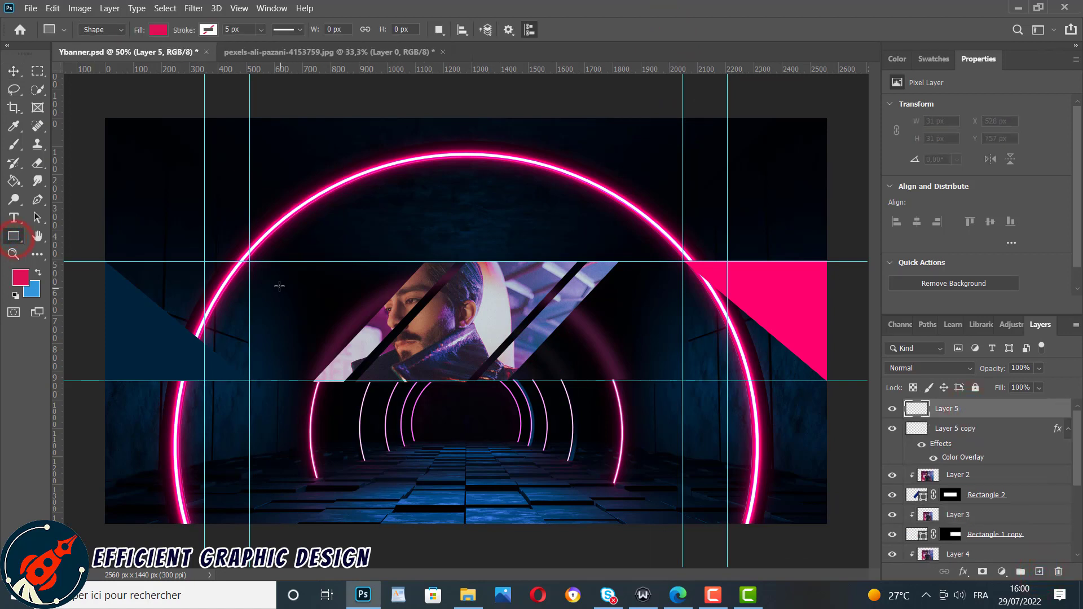
pyautogui.moveTo(276, 280)
pyautogui.mouseDown()
pyautogui.moveTo(304, 359)
pyautogui.moveTo(299, 374)
pyautogui.mouseUp()
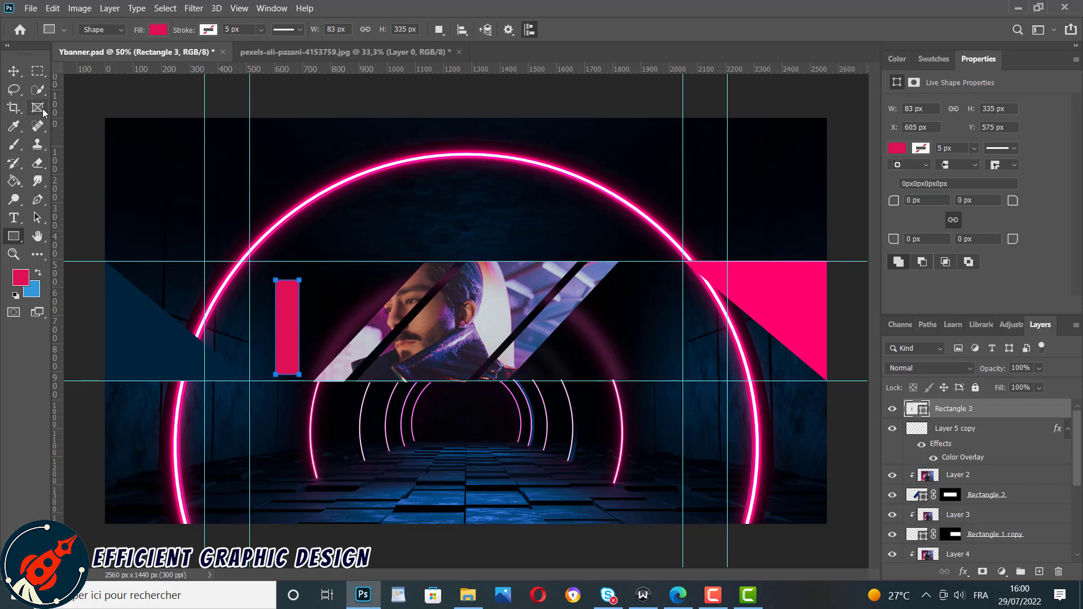
pyautogui.click(14, 72)
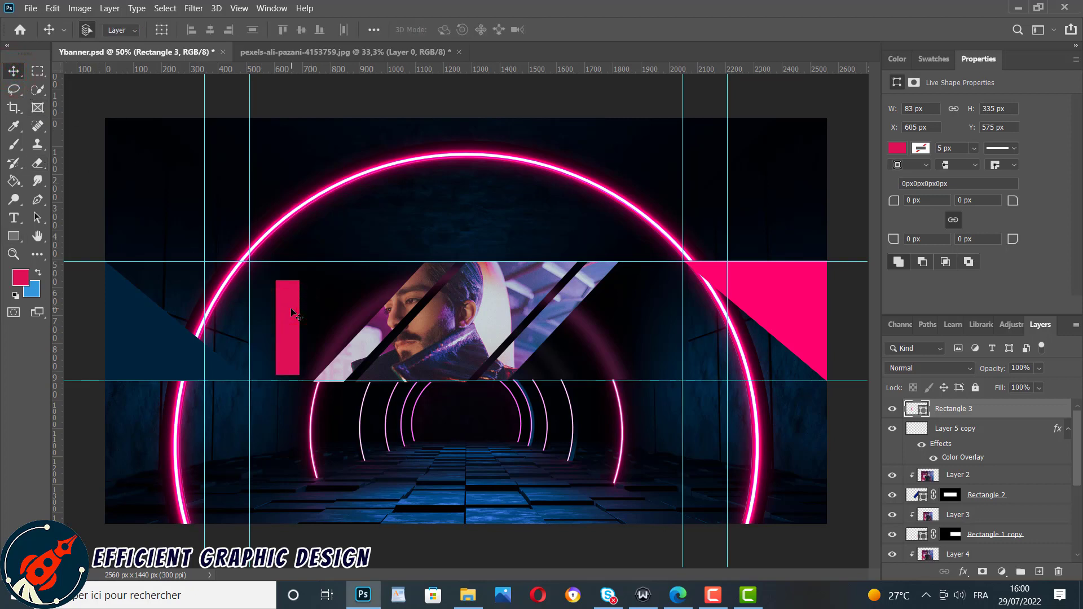
pyautogui.hotkey('ctrl', 't')
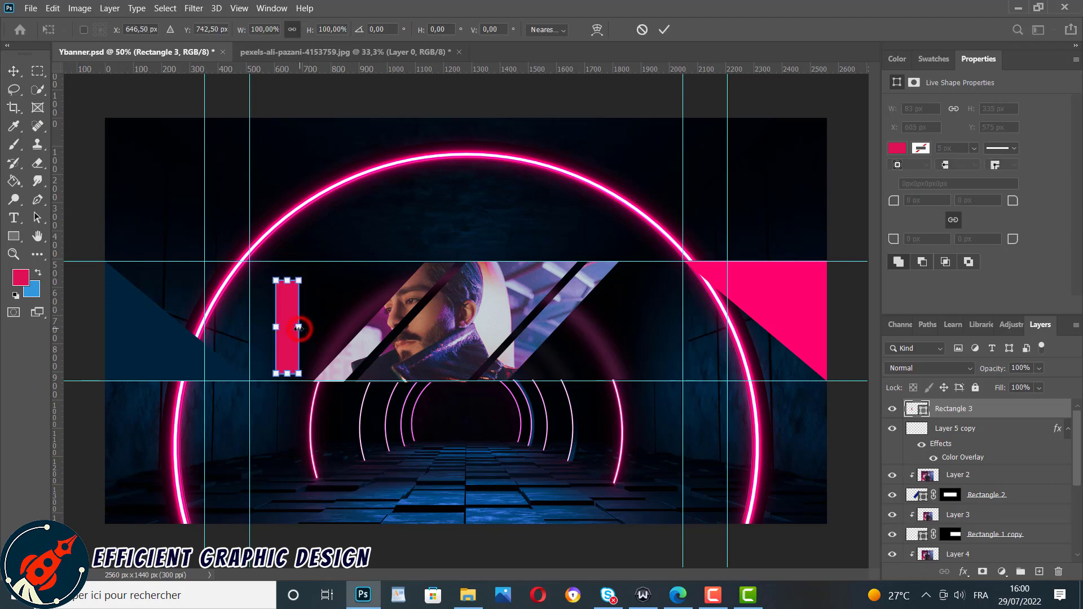
# Narrow the pink bar and stretch it taller with width and height unlinked.
pyautogui.moveTo(299, 327); pyautogui.dragTo(298, 327)
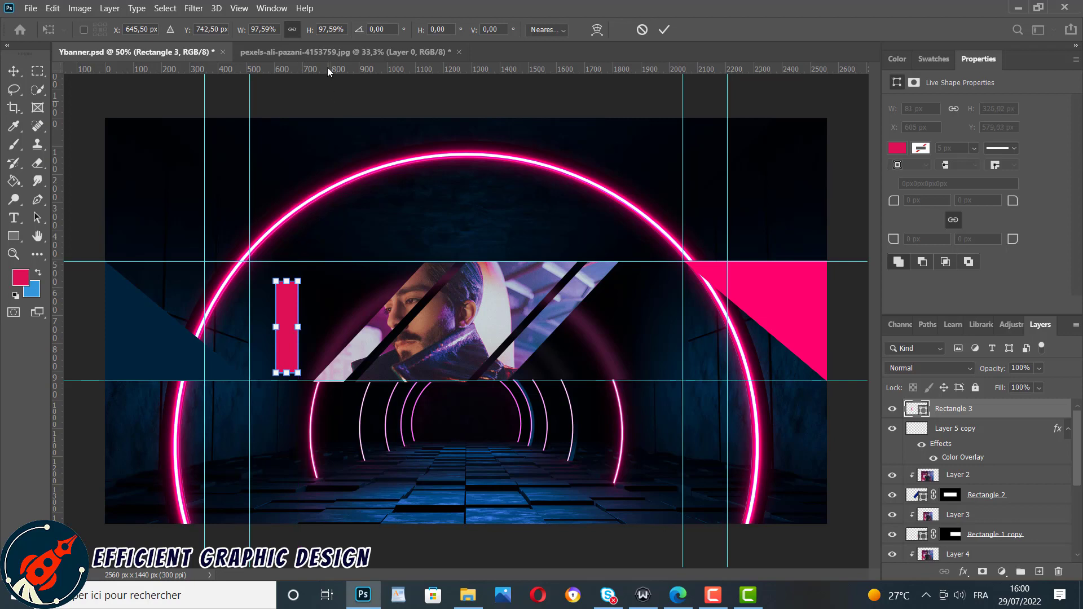
pyautogui.click(294, 30)
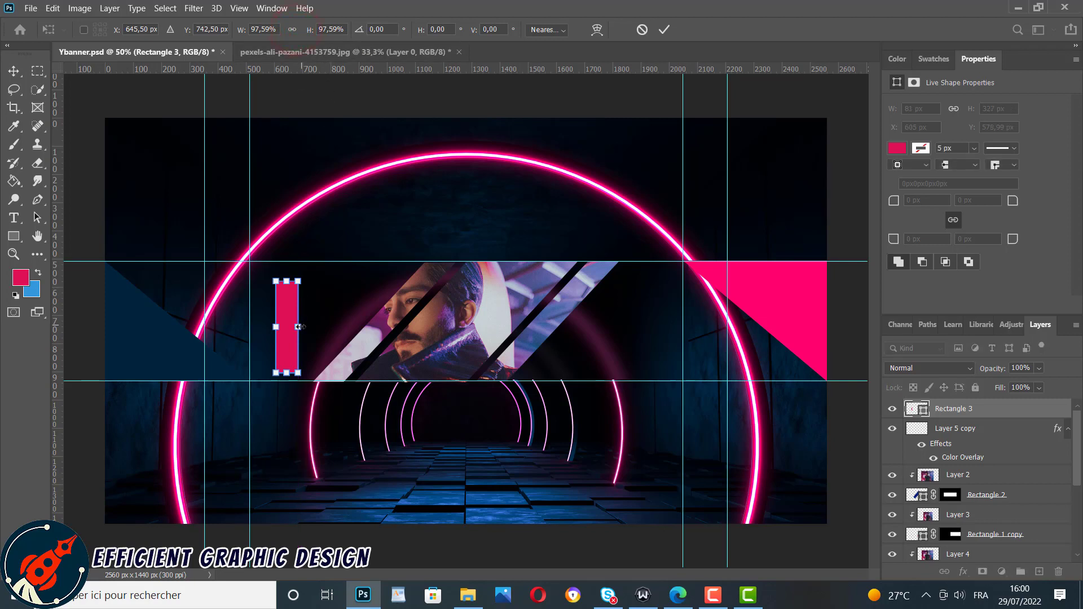
pyautogui.moveTo(299, 327); pyautogui.dragTo(298, 327)
pyautogui.moveTo(286, 281); pyautogui.dragTo(287, 274)
pyautogui.moveTo(299, 323); pyautogui.dragTo(295, 319)
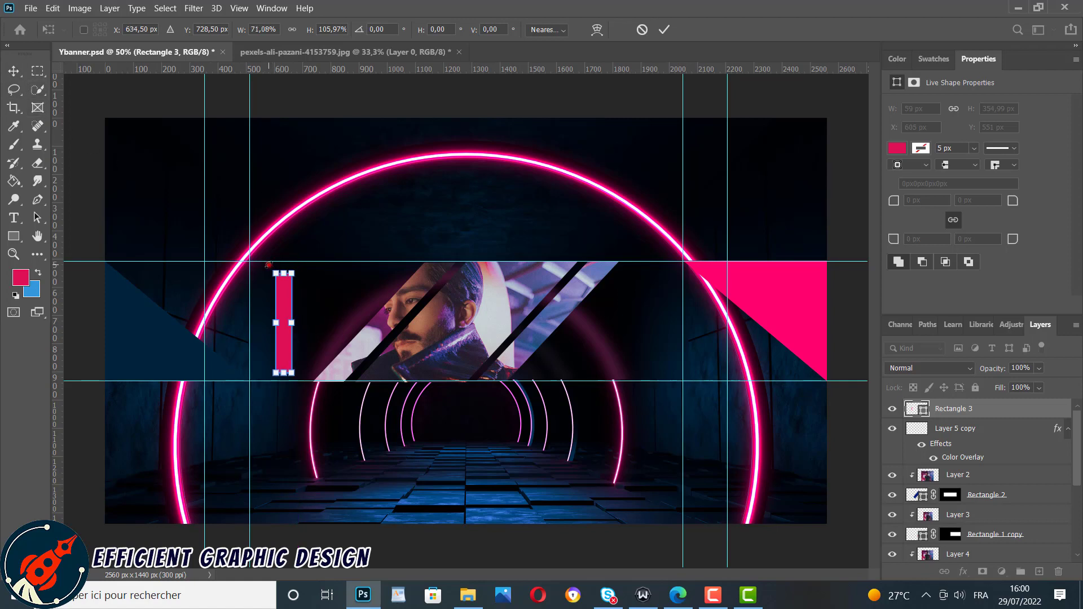
# Rotate the bar to about -43.66° and place it at the portrait stripes' upper left.
pyautogui.moveTo(269, 264); pyautogui.dragTo(331, 291)
pyautogui.moveTo(300, 249); pyautogui.dragTo(287, 238)
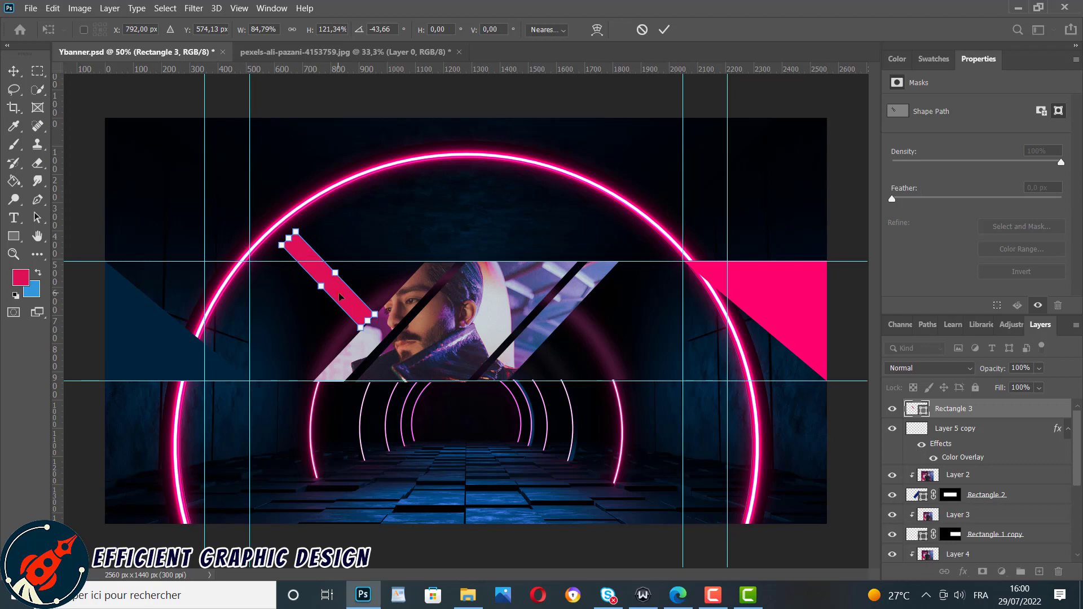
pyautogui.moveTo(339, 295); pyautogui.dragTo(342, 303)
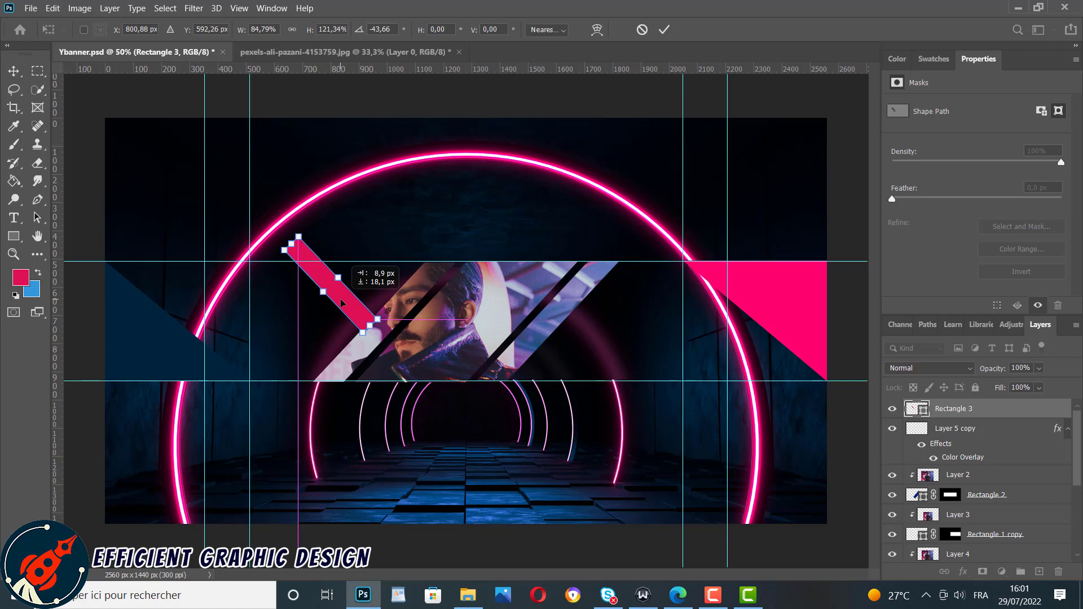
pyautogui.moveTo(339, 303); pyautogui.dragTo(341, 305)
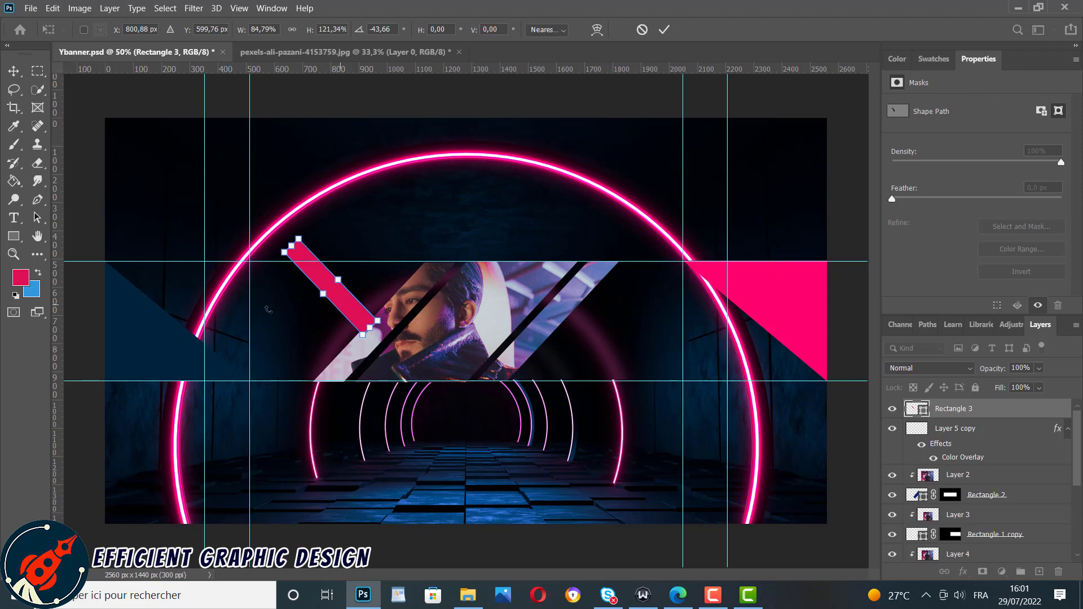
pyautogui.click(14, 254)
pyautogui.click(429, 342)
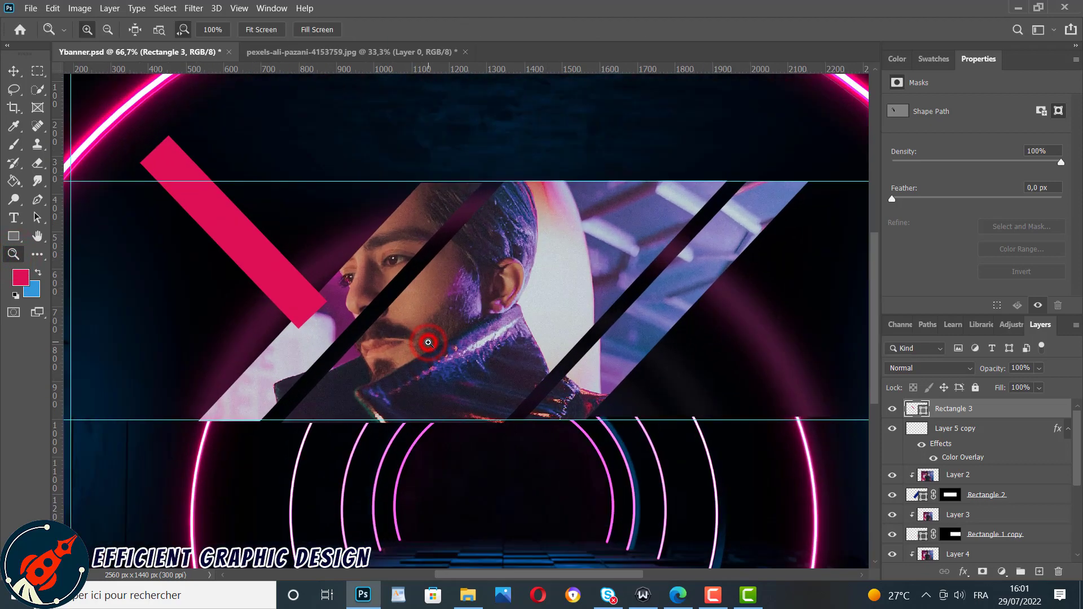
# At 100% zoom, nudge the pink bar 16 px to the right.
pyautogui.click(429, 342)
pyautogui.click(13, 72)
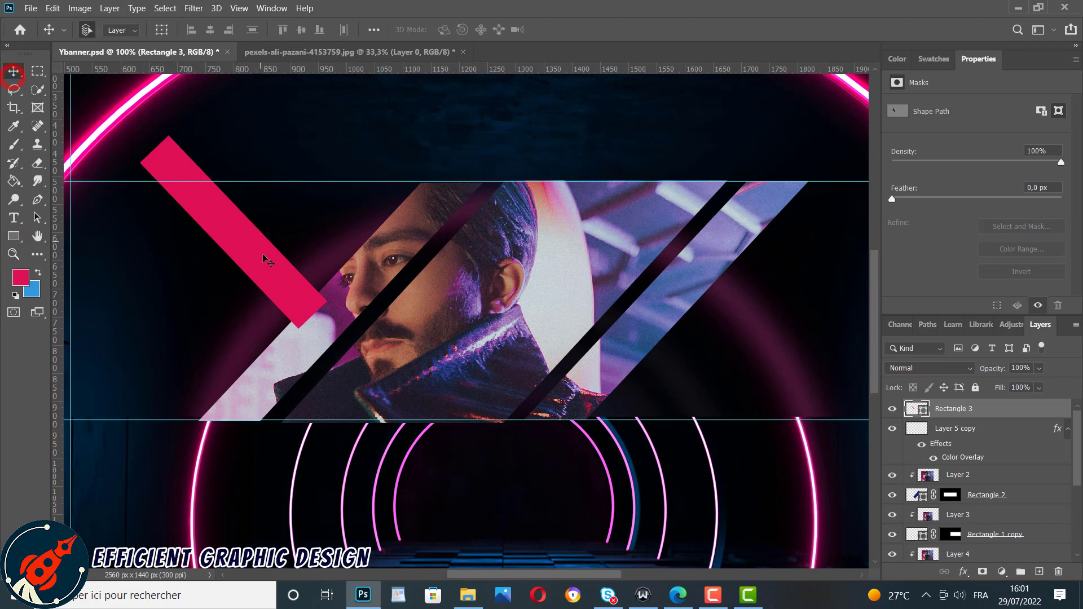
pyautogui.moveTo(281, 282); pyautogui.dragTo(287, 284)
# Mask Rectangle 3 to the central band using a selection loaded from Layer 1's mask.
pyautogui.scroll(-5, 959, 508)
pyautogui.click(952, 513)
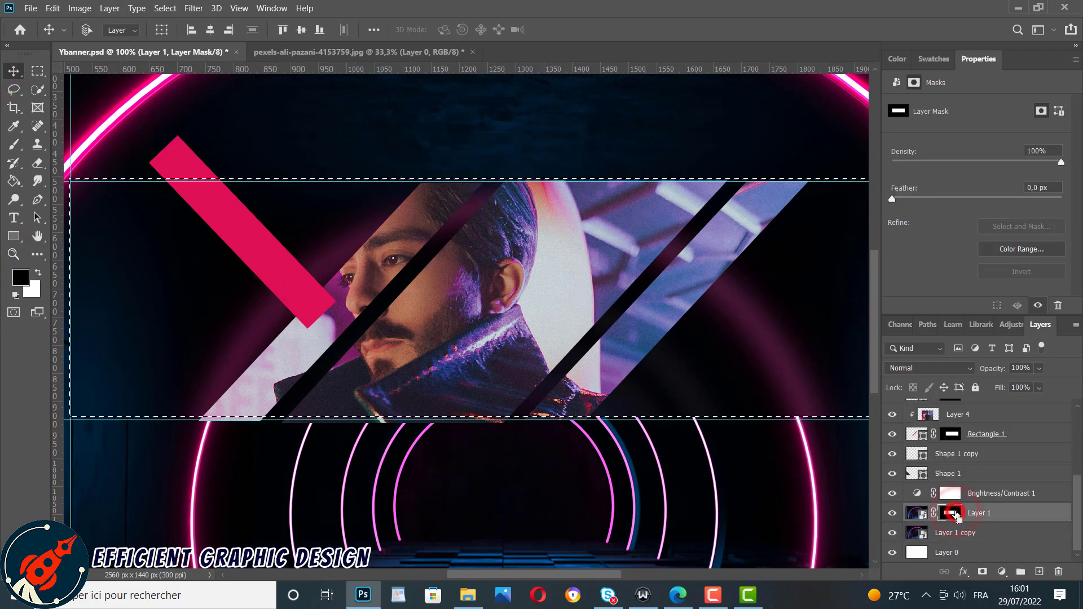
pyautogui.keyDown('ctrl'); pyautogui.click(951, 513); pyautogui.keyUp('ctrl')
pyautogui.scroll(5, 959, 508)
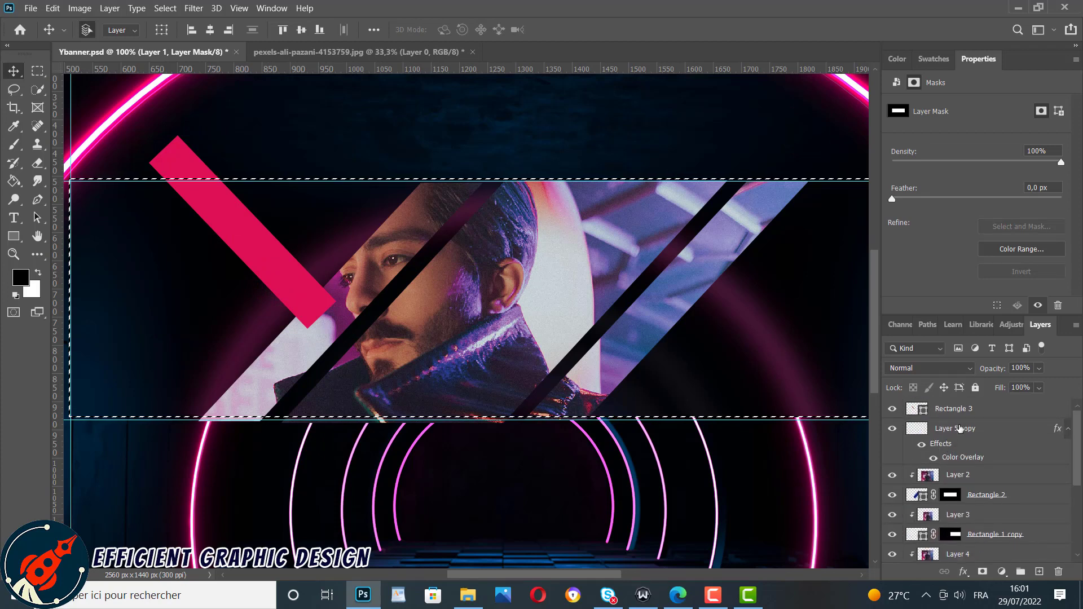
pyautogui.click(958, 411)
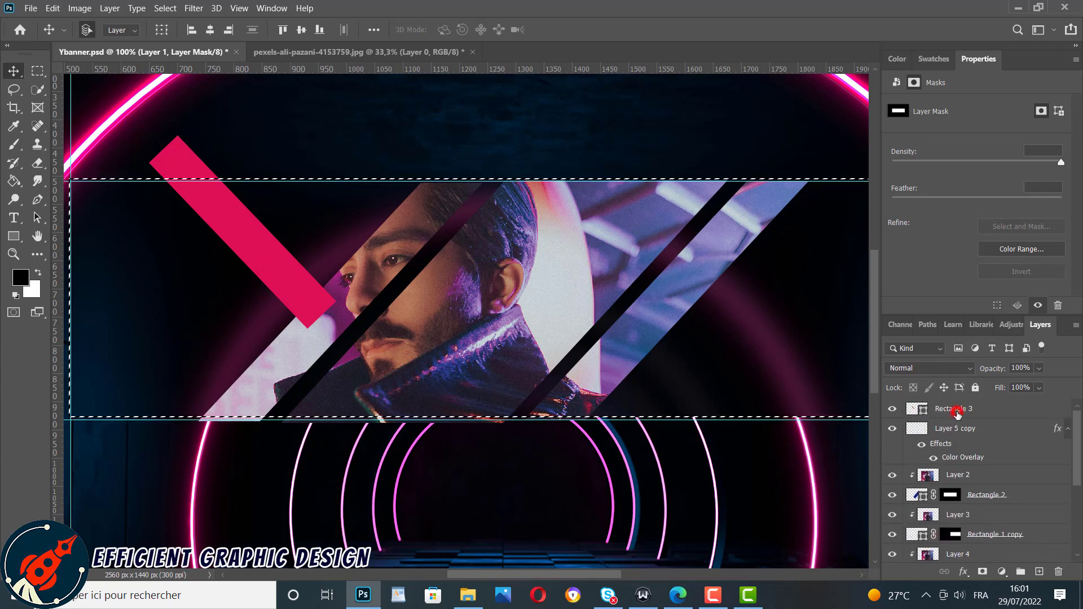
pyautogui.click(982, 574)
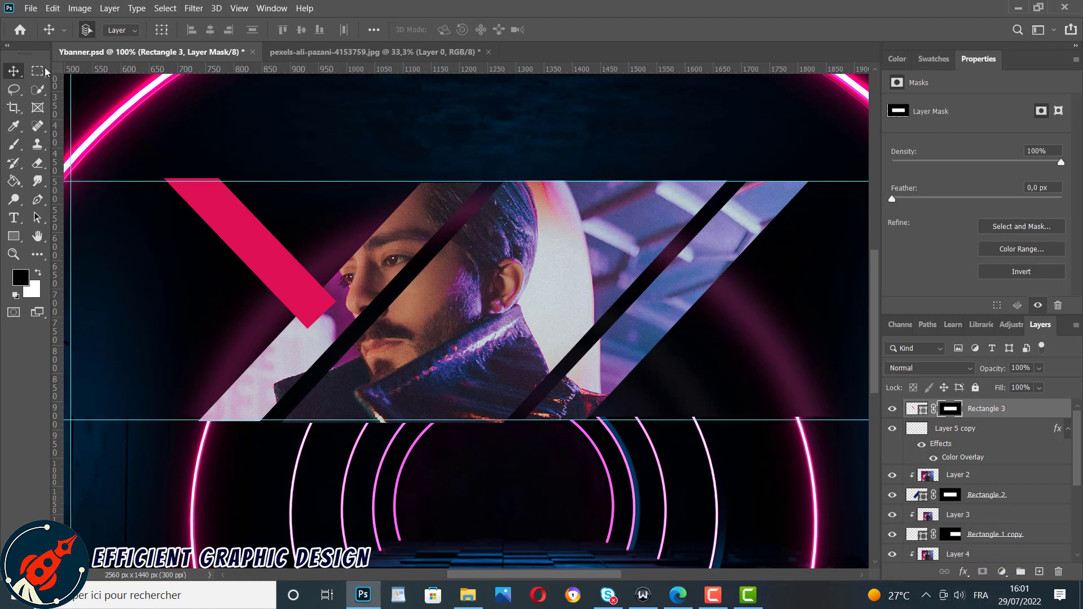
# Shift the pink bar 12 px down and move Rectangle 3 below Rectangle 1.
pyautogui.moveTo(236, 232); pyautogui.dragTo(238, 239)
pyautogui.click(963, 432)
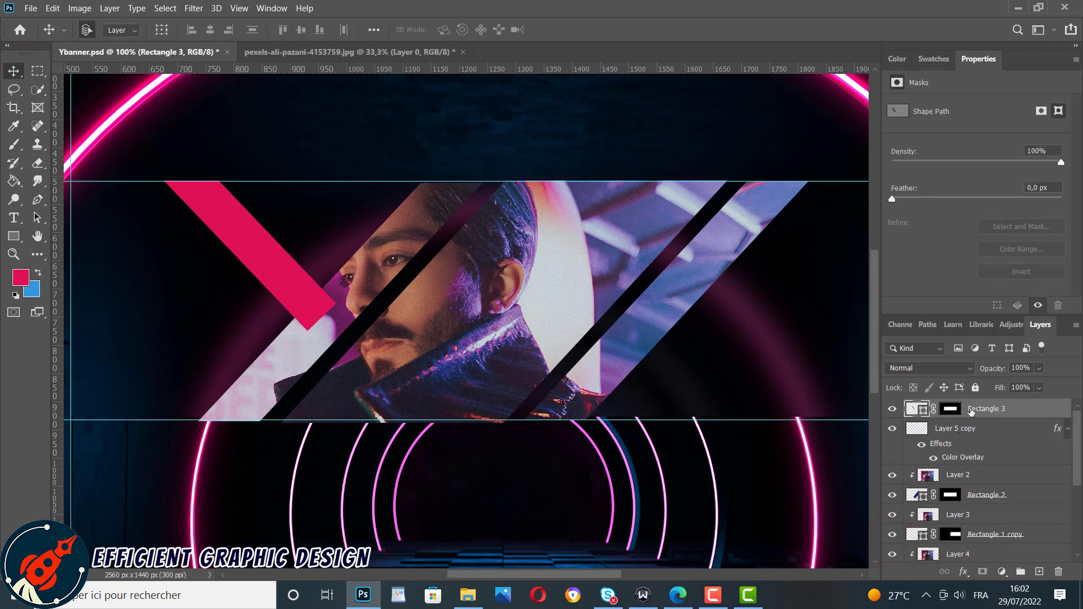
pyautogui.moveTo(985, 408); pyautogui.dragTo(1002, 509)
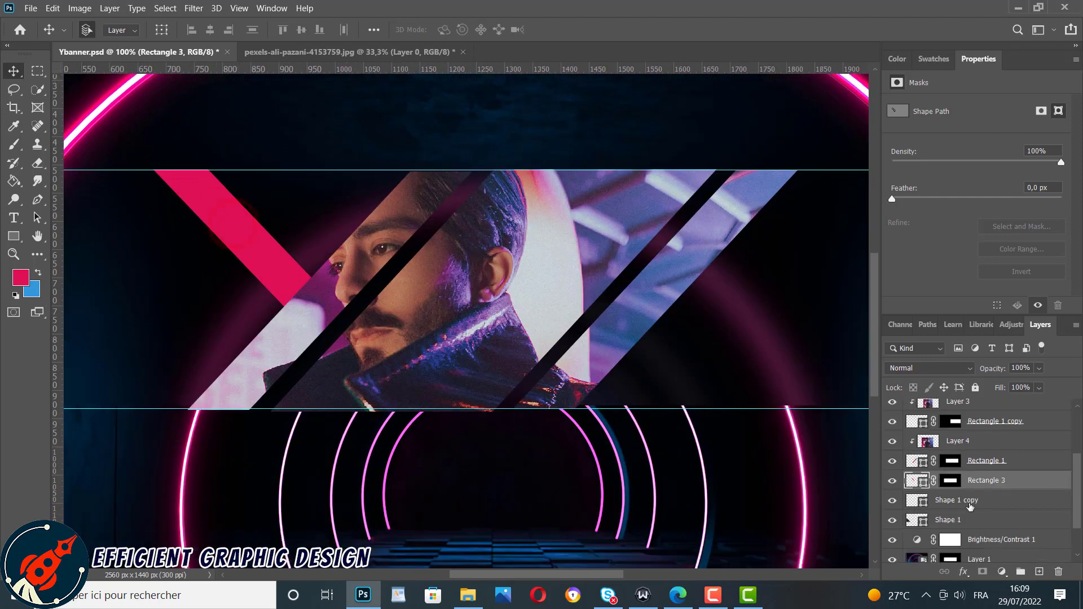
# Rasterize the Rectangle 3 shape layer.
pyautogui.scroll(-2, 970, 506)
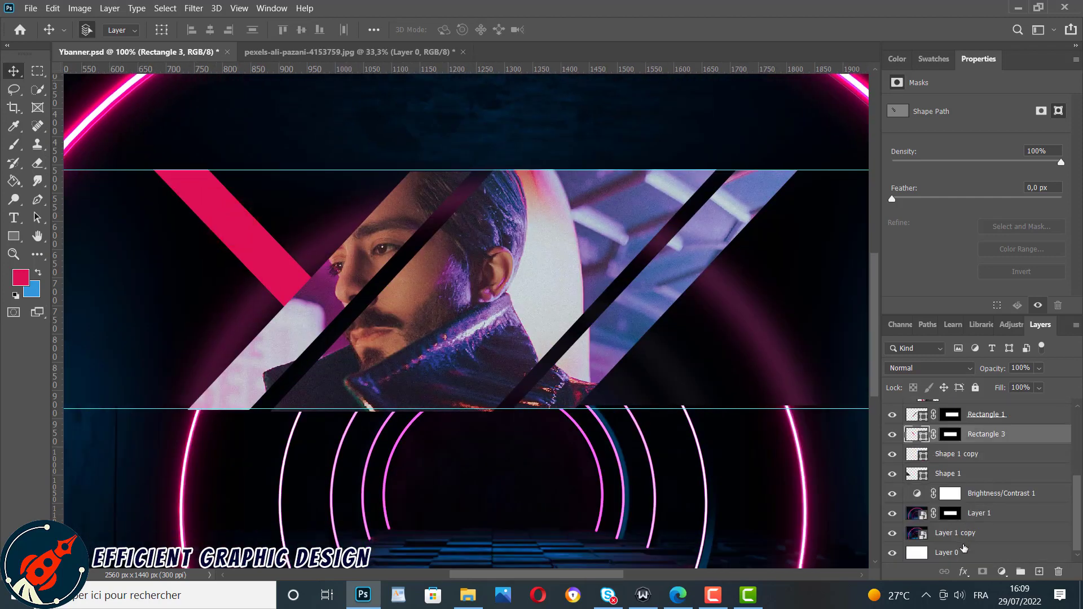
pyautogui.rightClick(952, 438)
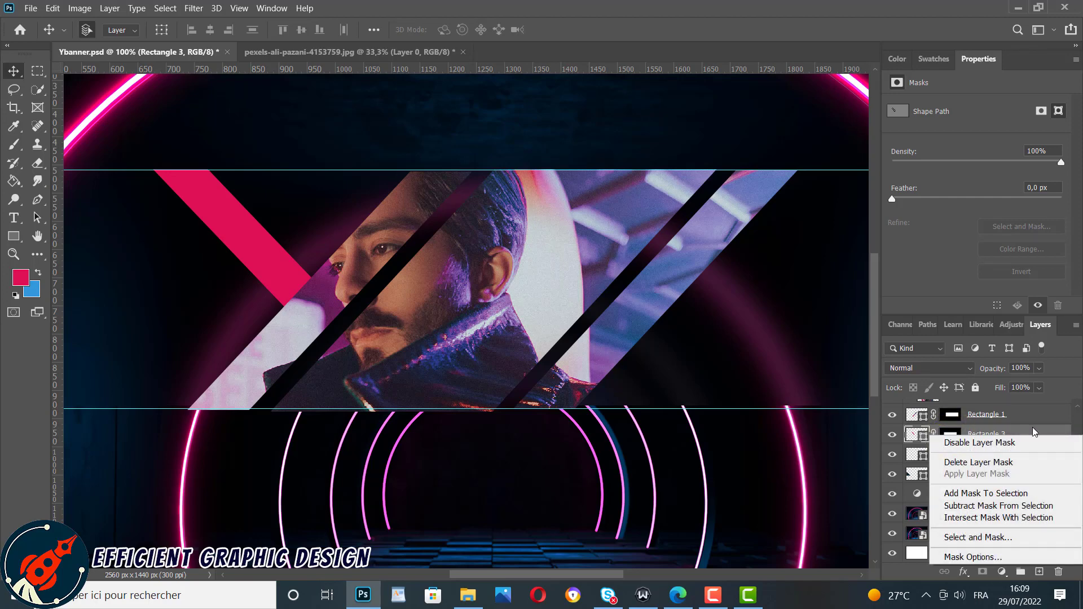
pyautogui.rightClick(1034, 432)
pyautogui.click(878, 202)
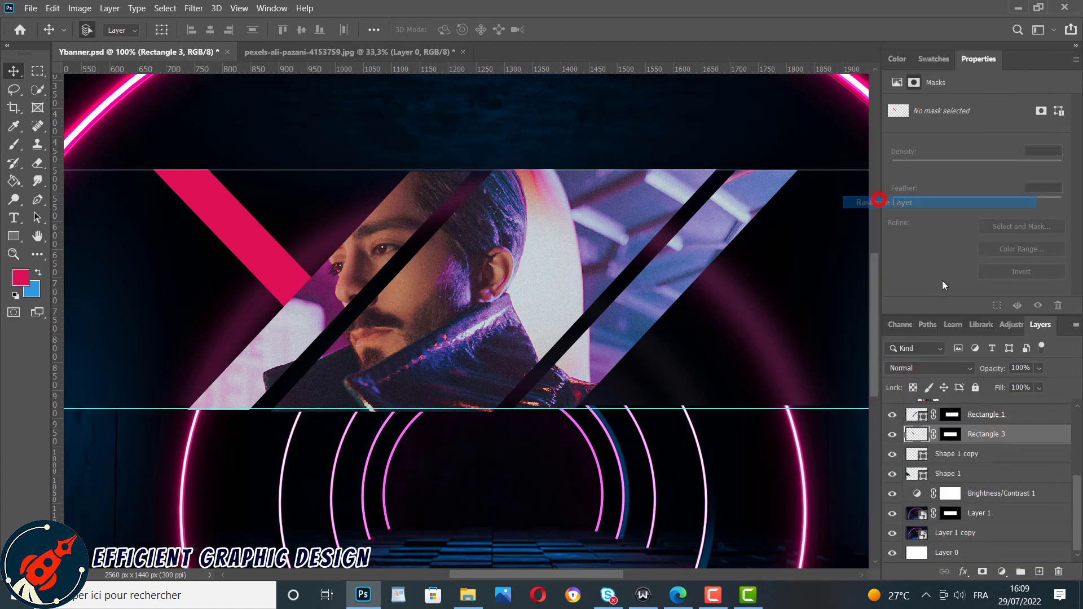
# Apply Rectangle 3's layer mask permanently.
pyautogui.rightClick(953, 435)
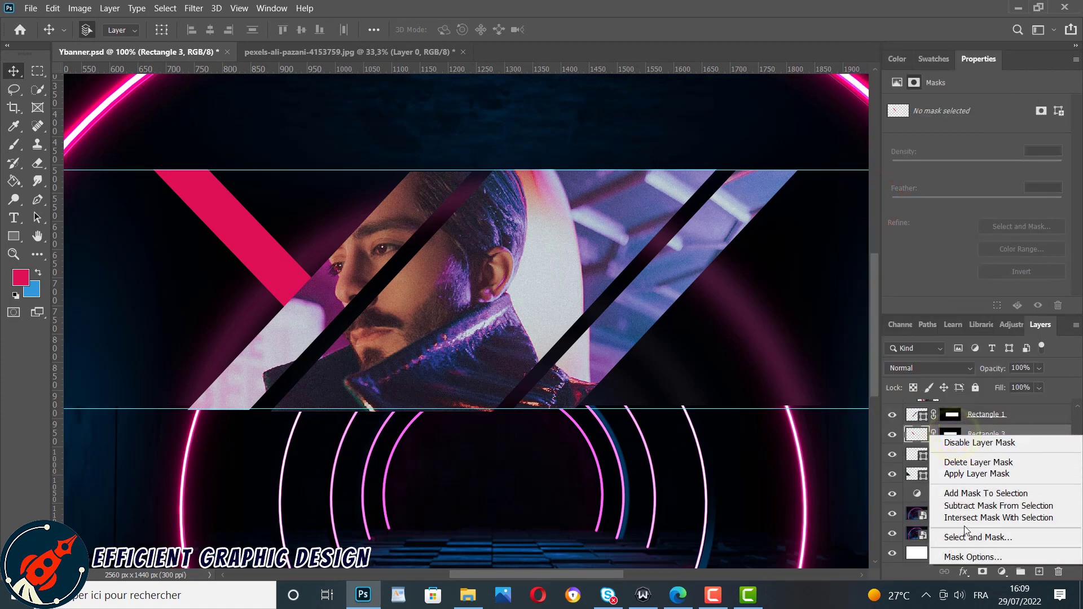
pyautogui.click(977, 473)
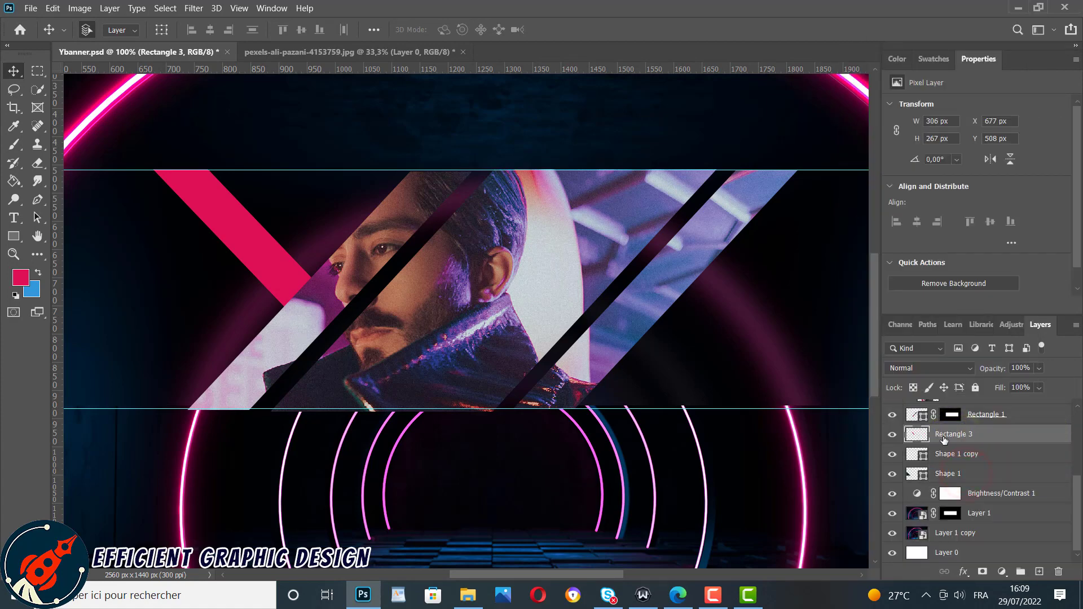
pyautogui.rightClick(944, 439)
pyautogui.click(971, 570)
# Add a Gradient Overlay to Rectangle 3 with Reverse unchecked and a 113° angle.
pyautogui.click(964, 572)
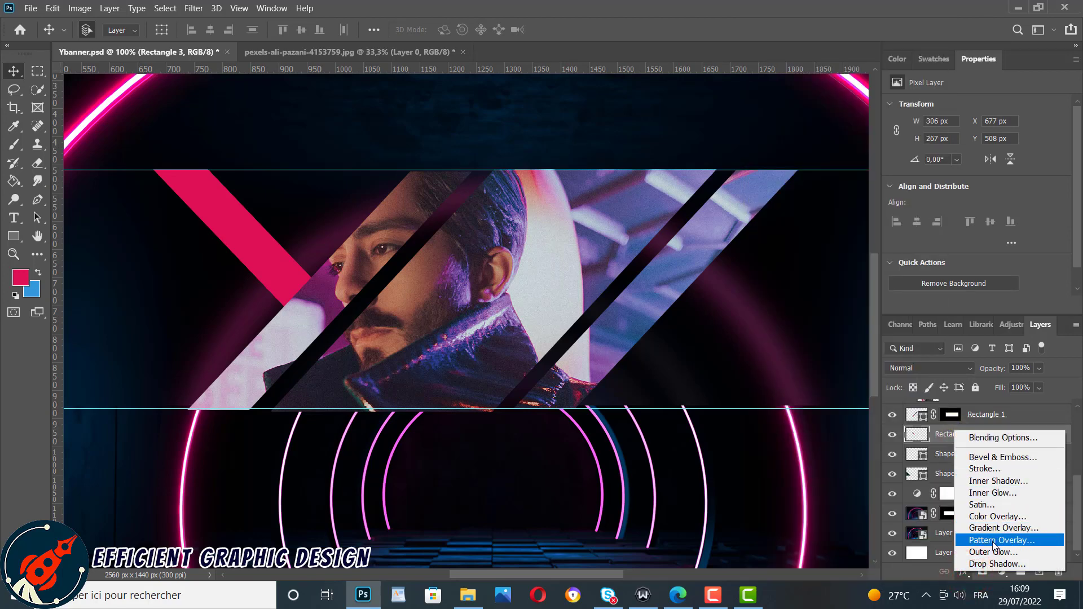
pyautogui.click(1002, 529)
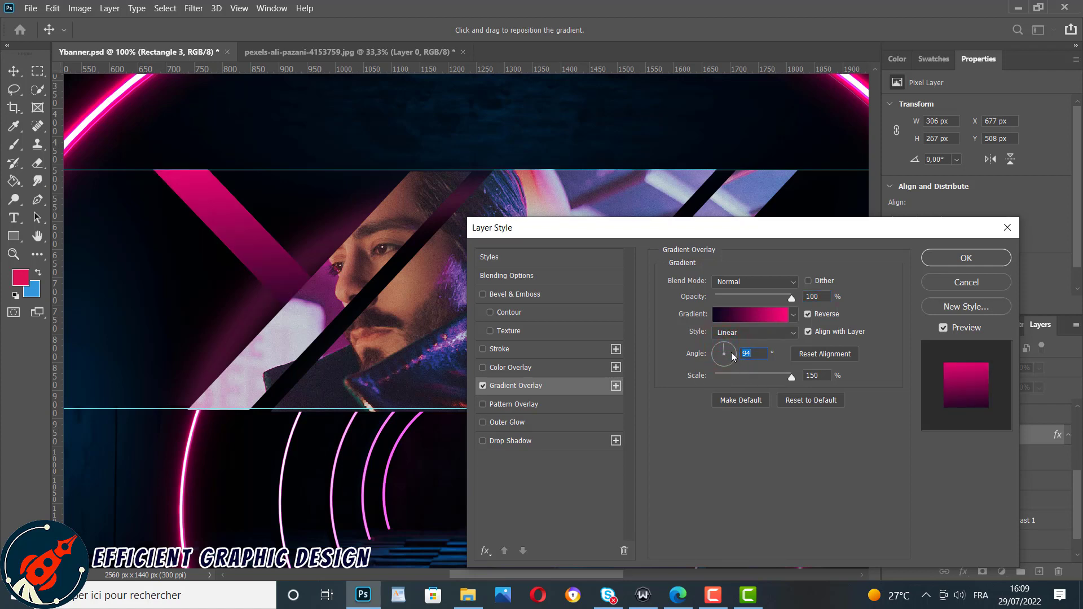
pyautogui.click(808, 316)
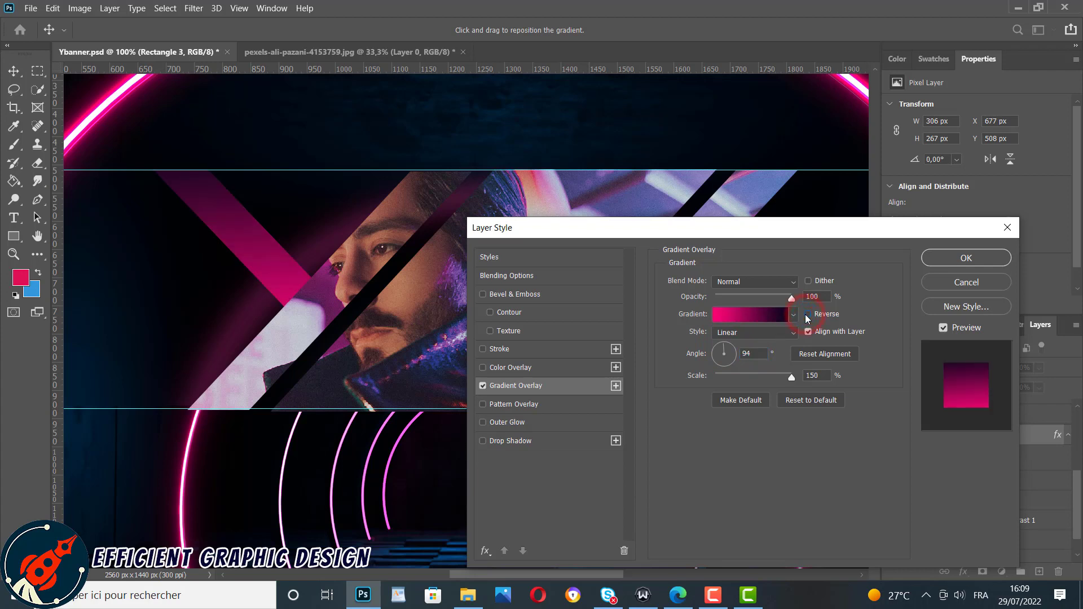
pyautogui.click(722, 349)
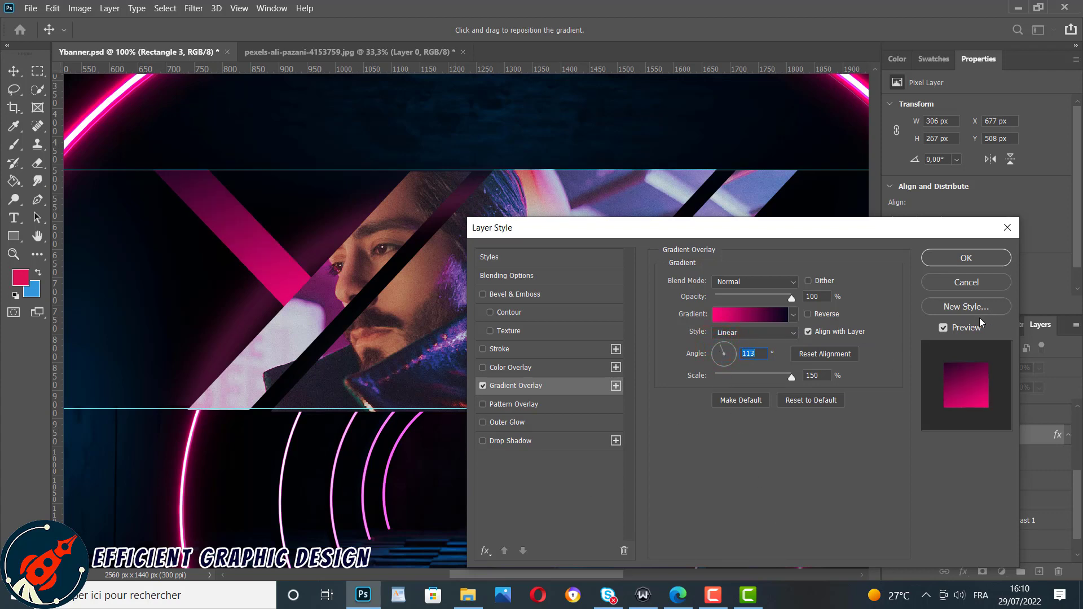
pyautogui.click(967, 260)
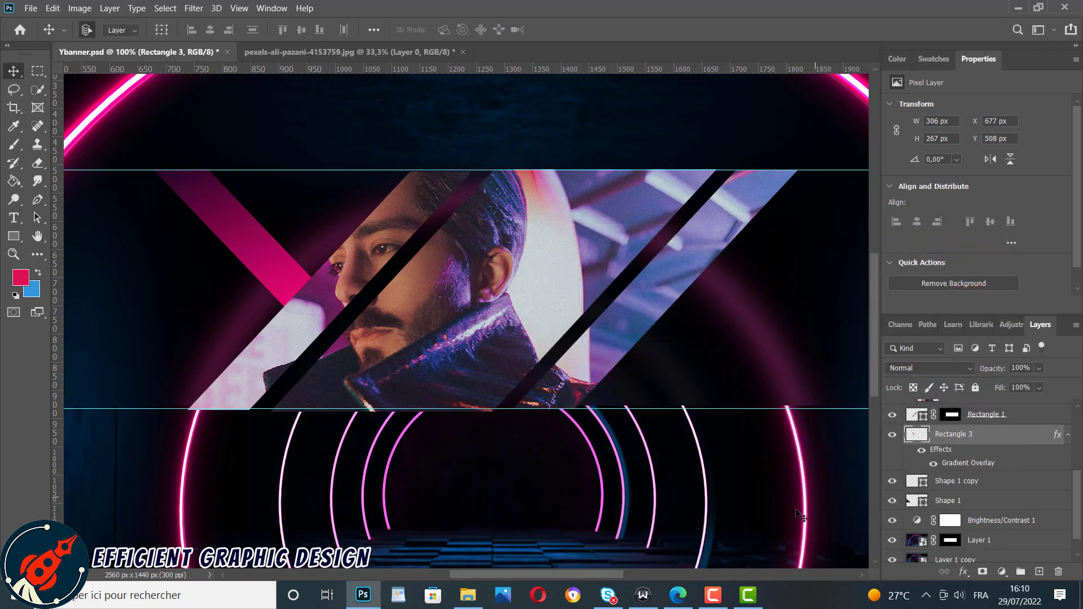
# Duplicate the pink bar as Rectangle 3 copy, rotate it 180° and position it.
pyautogui.moveTo(569, 575); pyautogui.dragTo(586, 554)
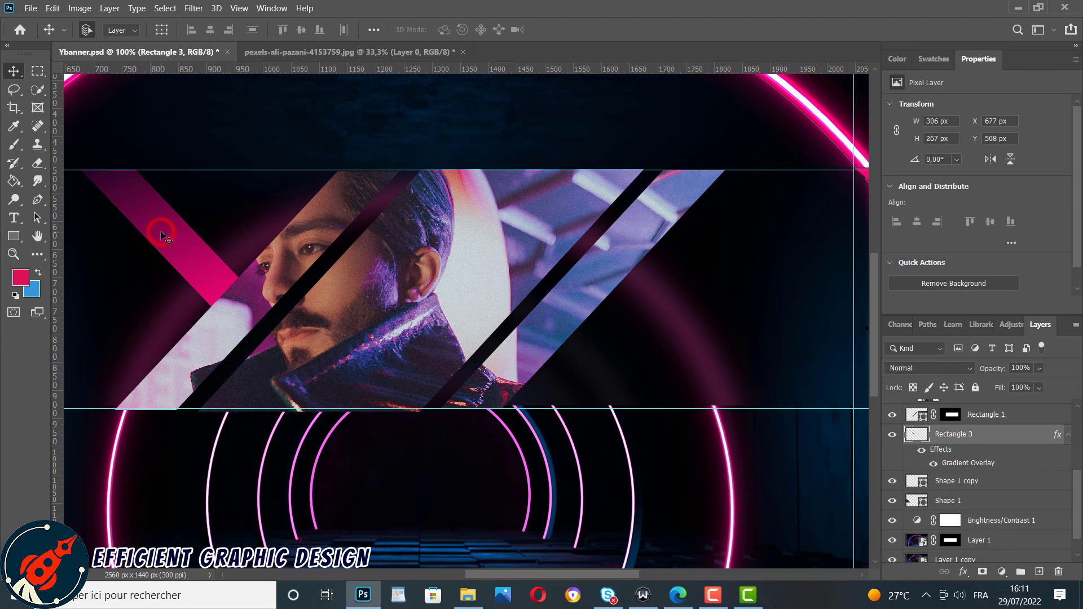
pyautogui.moveTo(164, 237); pyautogui.dragTo(691, 348)
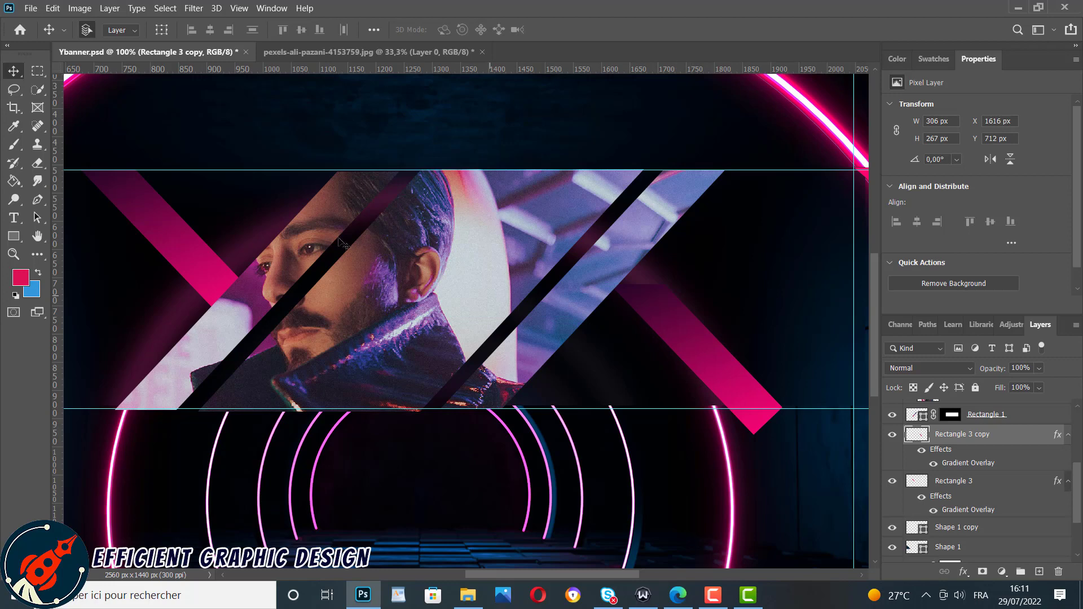
pyautogui.click(53, 9)
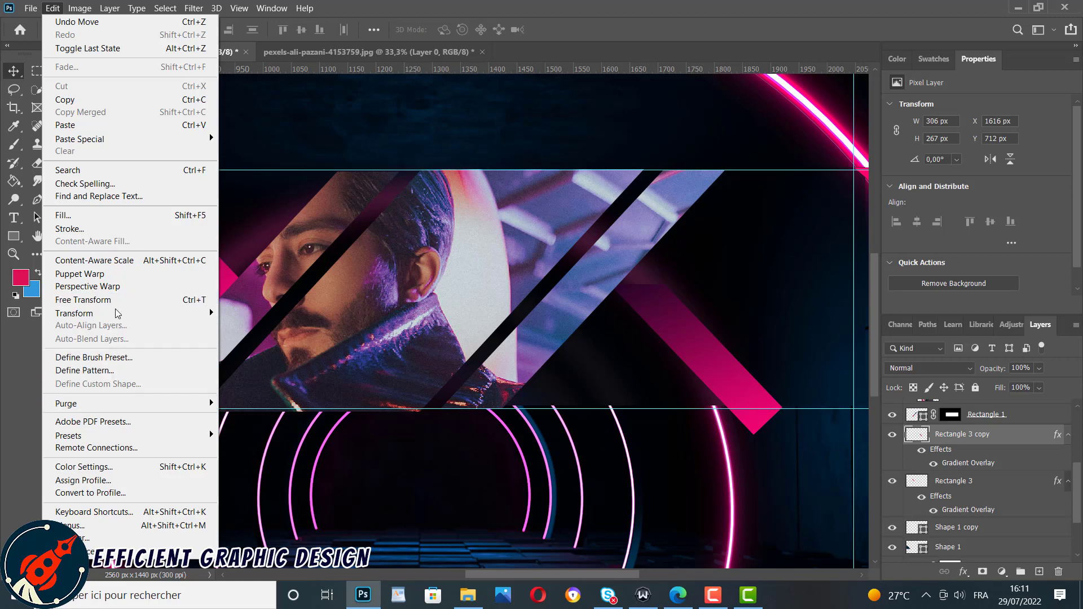
pyautogui.moveTo(117, 314)
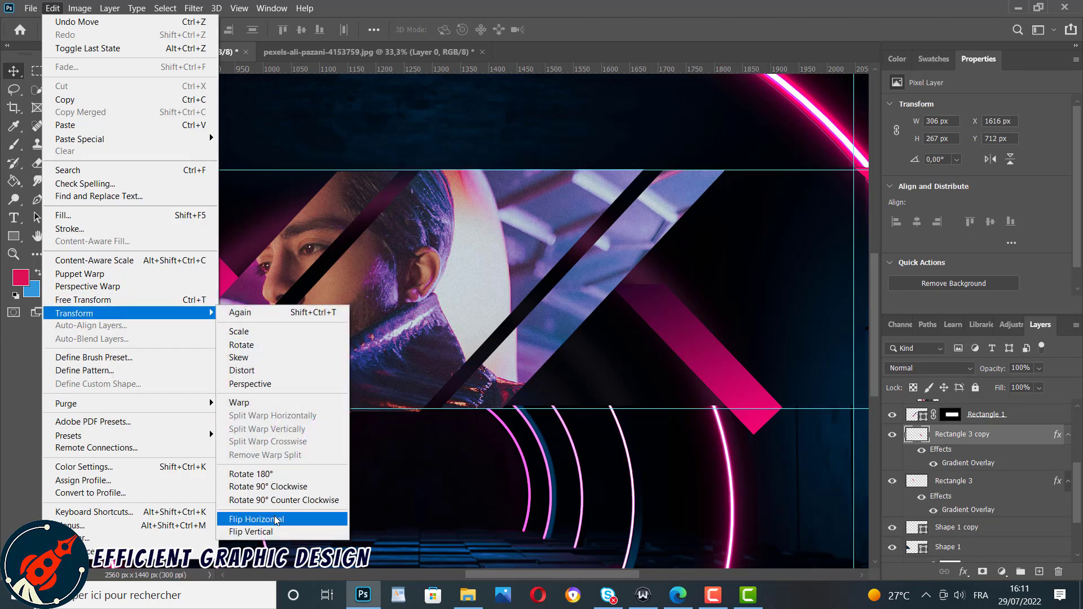
pyautogui.click(270, 474)
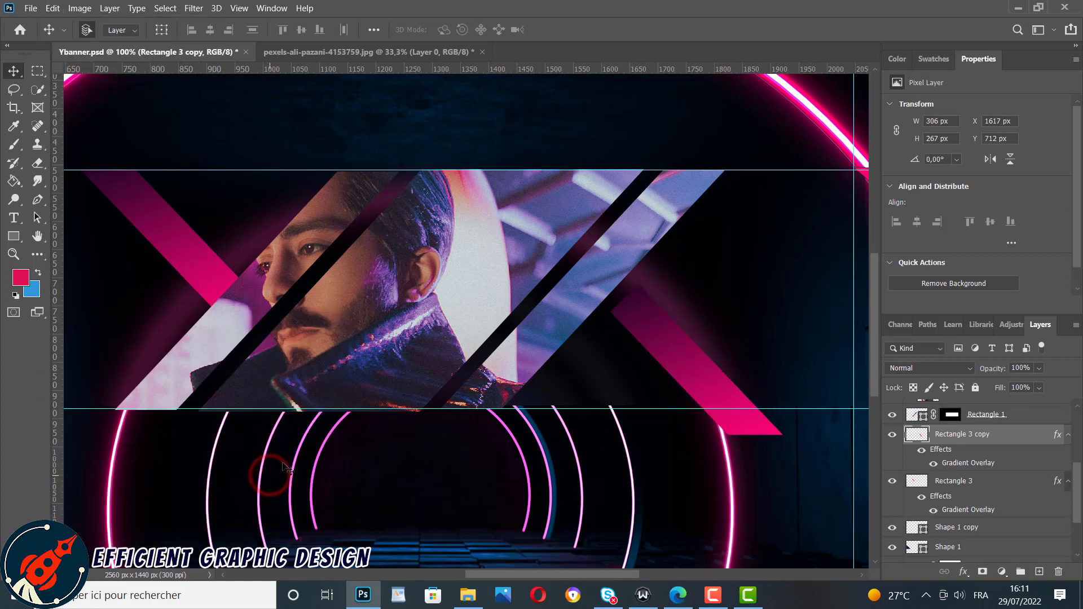
pyautogui.moveTo(693, 357); pyautogui.dragTo(681, 329)
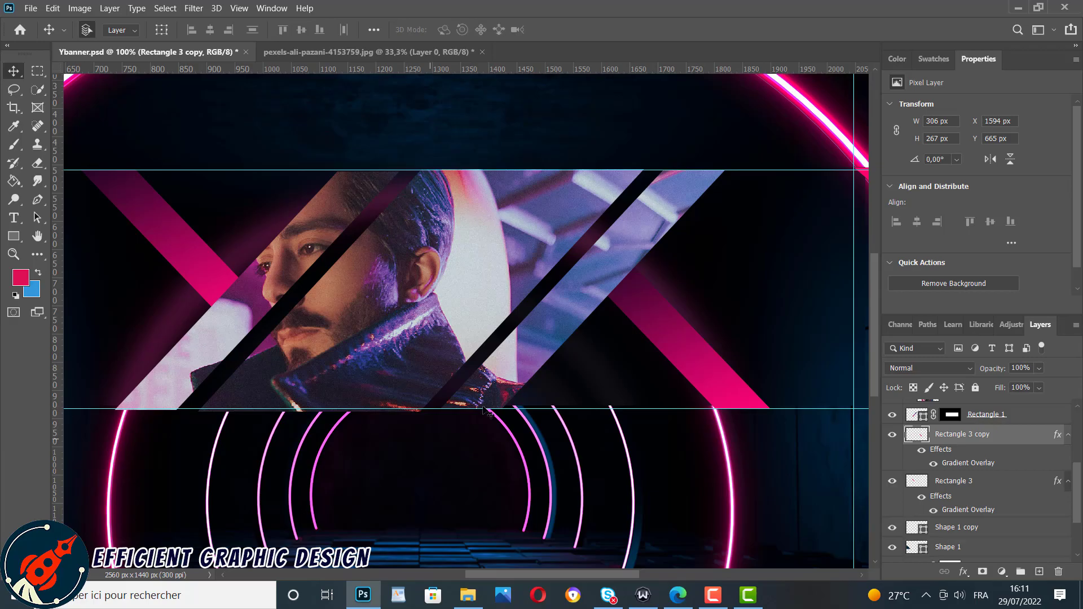
pyautogui.moveTo(723, 377); pyautogui.dragTo(723, 377)
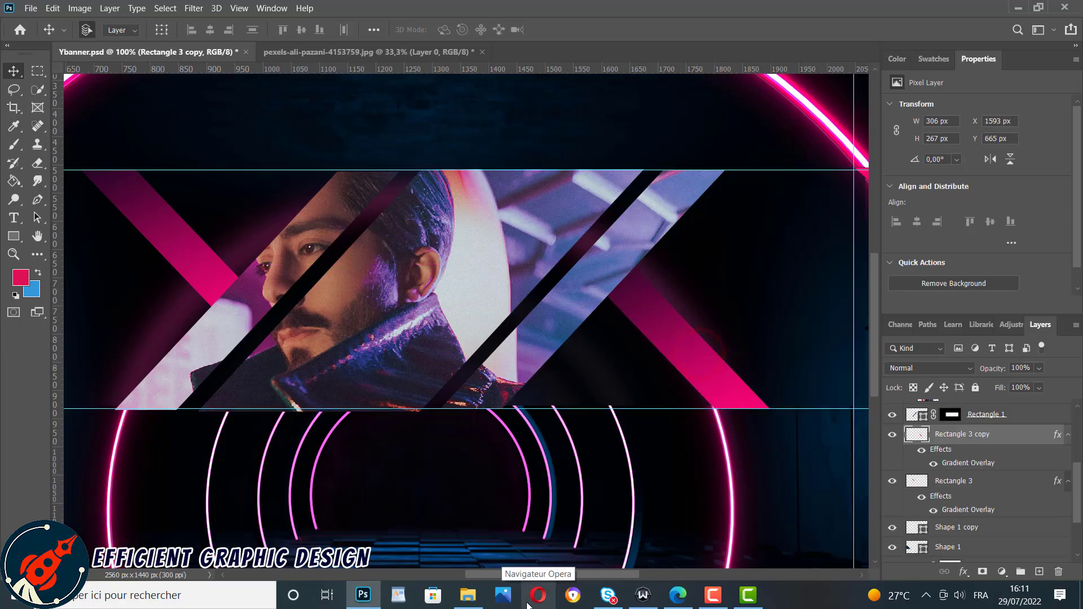
# Reverse the copy's gradient overlay direction and adjust its angle.
pyautogui.doubleClick(976, 464)
pyautogui.moveTo(788, 226); pyautogui.dragTo(461, 424)
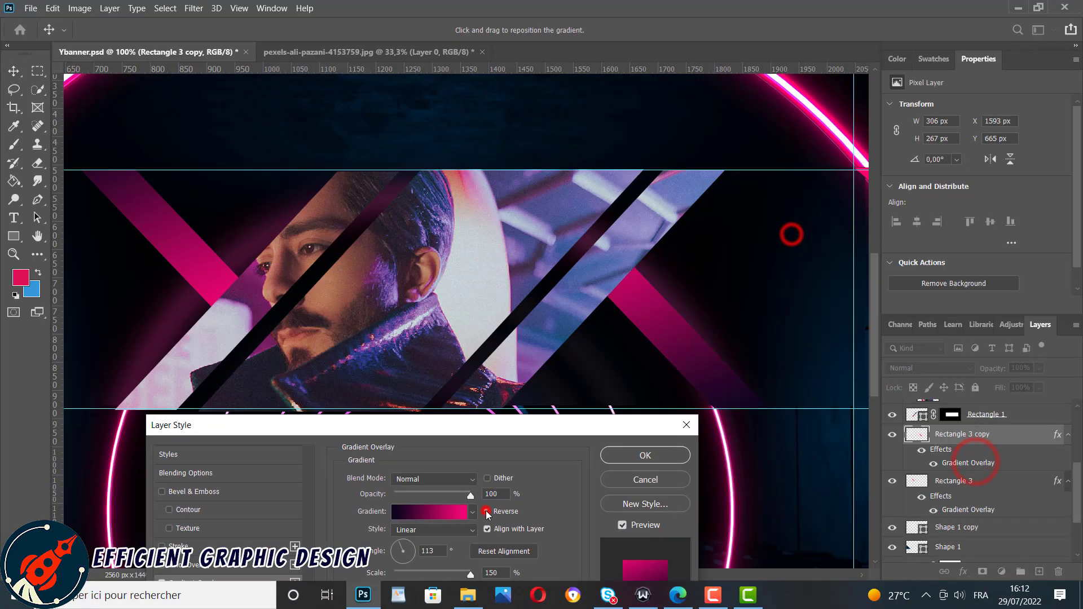
pyautogui.click(486, 512)
pyautogui.click(411, 543)
pyautogui.click(660, 455)
# Fine-tune the copied bar's position near the right side, checking the whole banner.
pyautogui.keyDown('ctrl'); pyautogui.click(742, 355); pyautogui.keyUp('ctrl')
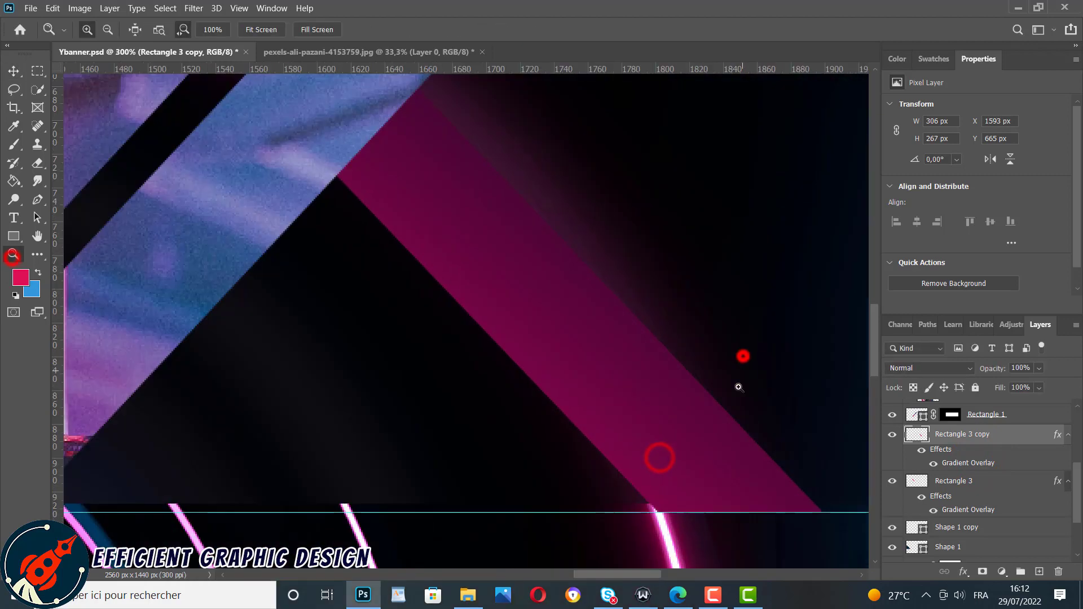
pyautogui.moveTo(568, 269); pyautogui.dragTo(549, 269)
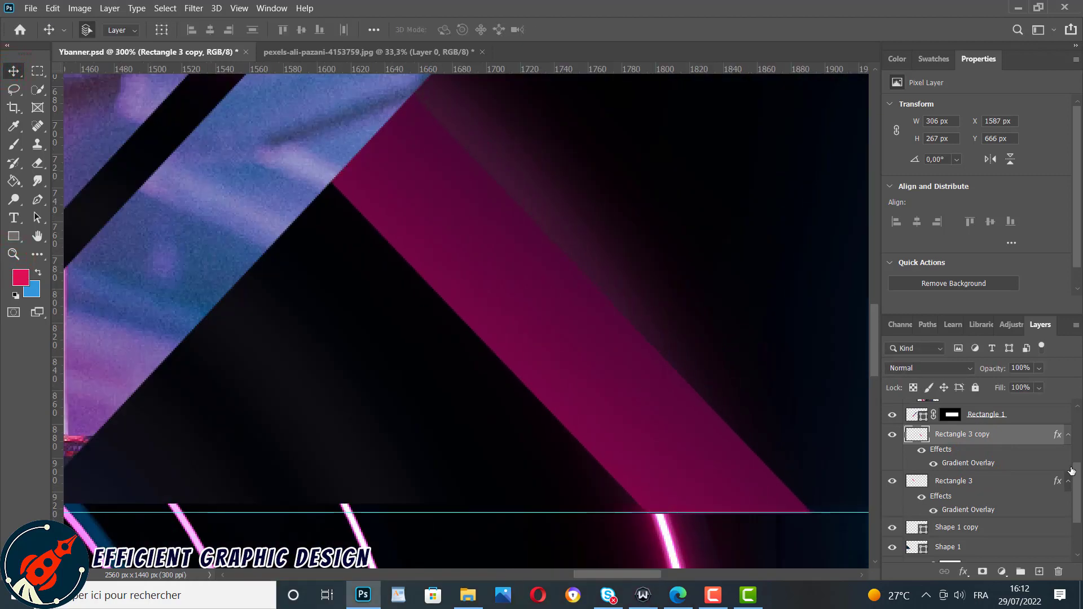
pyautogui.click(13, 254)
pyautogui.moveTo(274, 269); pyautogui.dragTo(174, 251)
pyautogui.moveTo(600, 573); pyautogui.dragTo(534, 574)
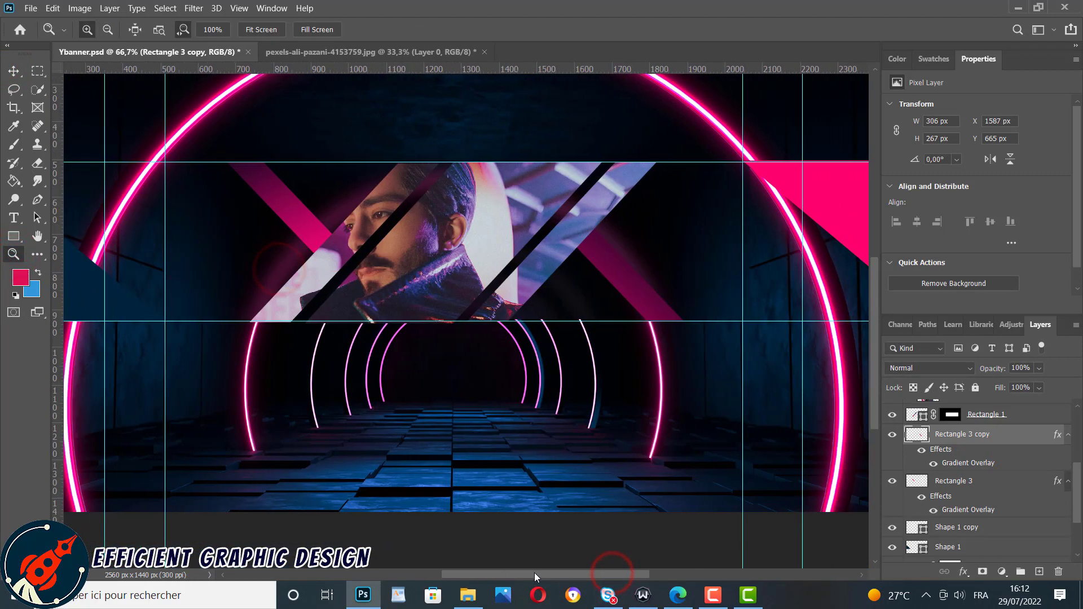
pyautogui.click(640, 311)
# Adjust the copied bar's gradient overlay Reverse setting and angle, then view the whole banner.
pyautogui.doubleClick(969, 462)
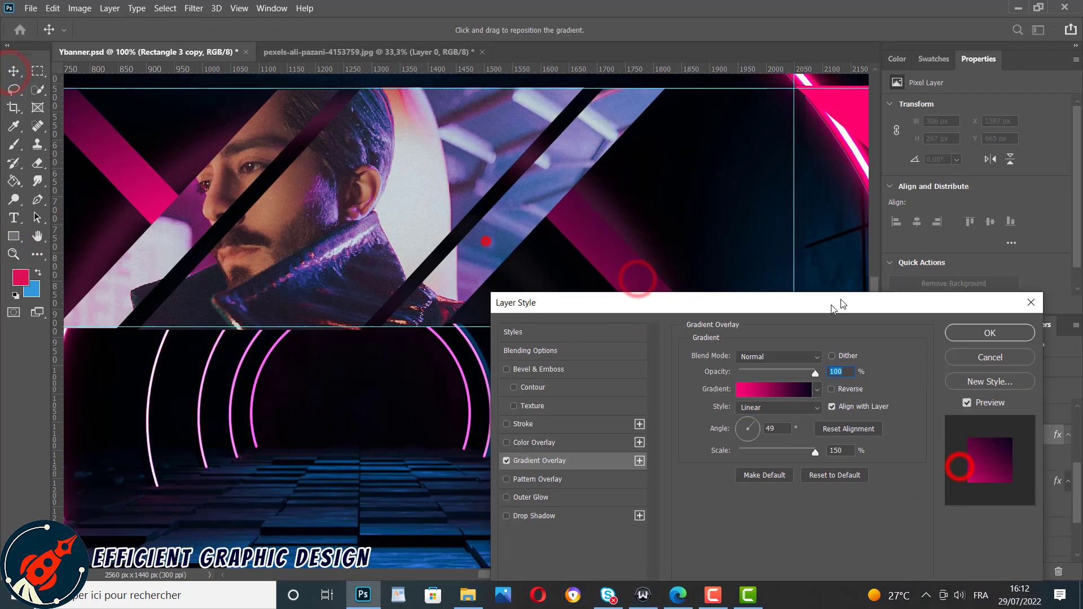
pyautogui.moveTo(832, 304); pyautogui.dragTo(714, 382)
pyautogui.click(822, 464)
pyautogui.click(823, 464)
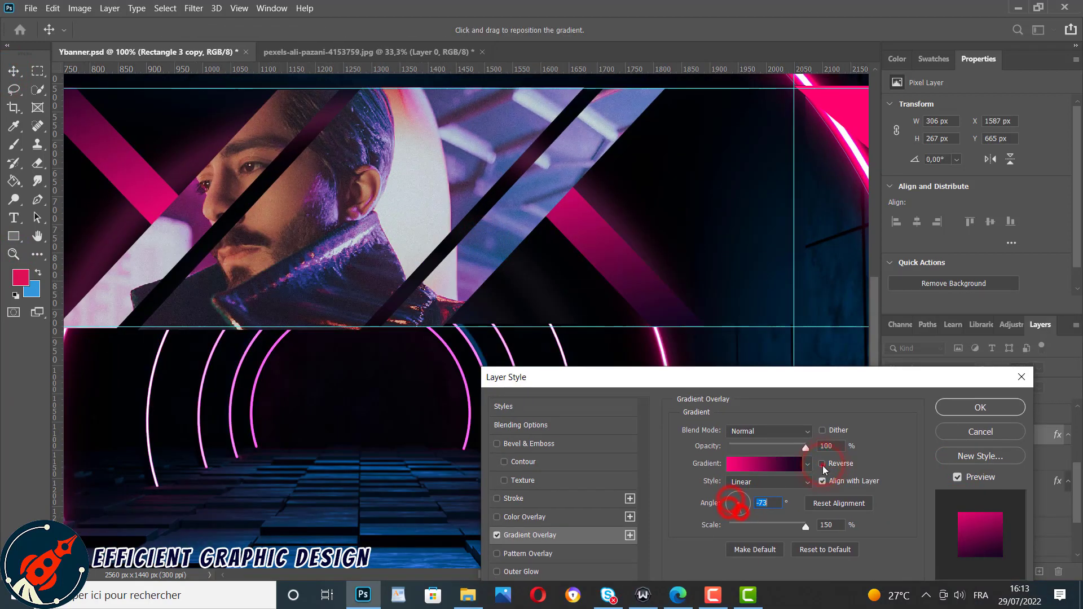
pyautogui.click(823, 463)
pyautogui.click(739, 512)
pyautogui.moveTo(739, 513); pyautogui.dragTo(735, 513)
pyautogui.click(981, 408)
pyautogui.press('z')
pyautogui.keyDown('alt'); pyautogui.click(171, 245); pyautogui.keyUp('alt')
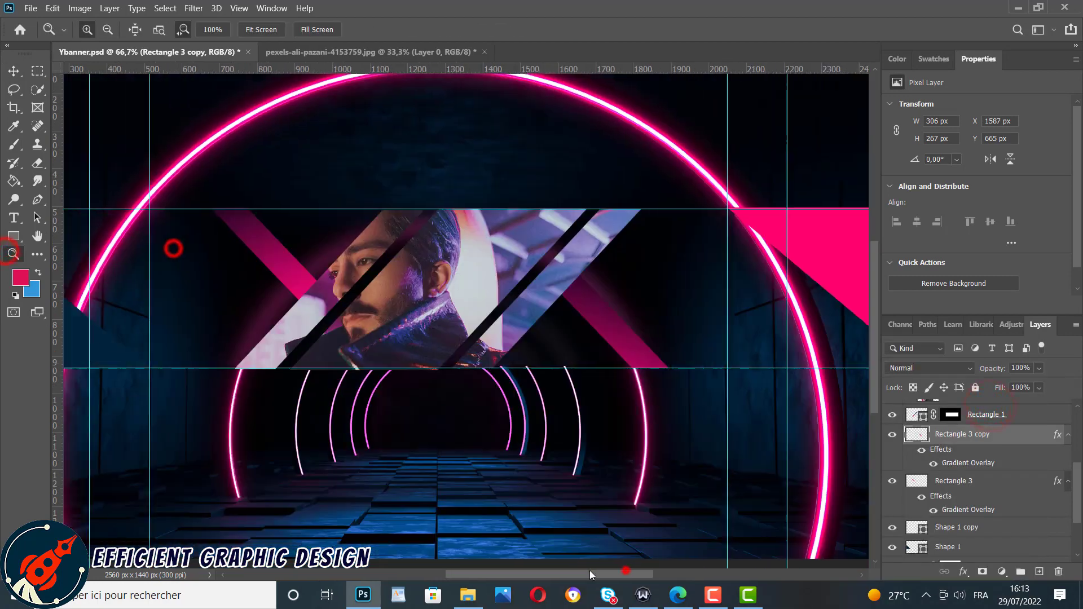
# Make the gradient's dark end navy, shift its midpoint right, turn off Reverse, set angle 119°.
pyautogui.doubleClick(972, 453)
pyautogui.moveTo(743, 234); pyautogui.dragTo(464, 375)
pyautogui.click(501, 465)
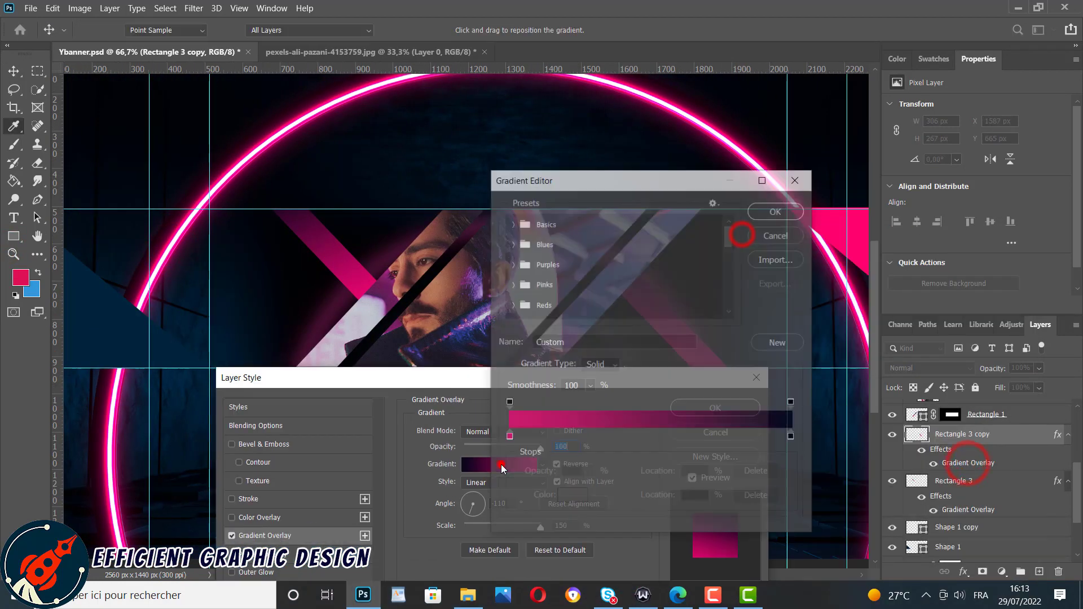
pyautogui.click(507, 437)
pyautogui.moveTo(650, 433); pyautogui.dragTo(548, 433)
pyautogui.moveTo(617, 178); pyautogui.dragTo(462, 288)
pyautogui.doubleClick(726, 511)
pyautogui.press('Return')
pyautogui.moveTo(356, 522); pyautogui.dragTo(459, 522)
pyautogui.click(586, 300)
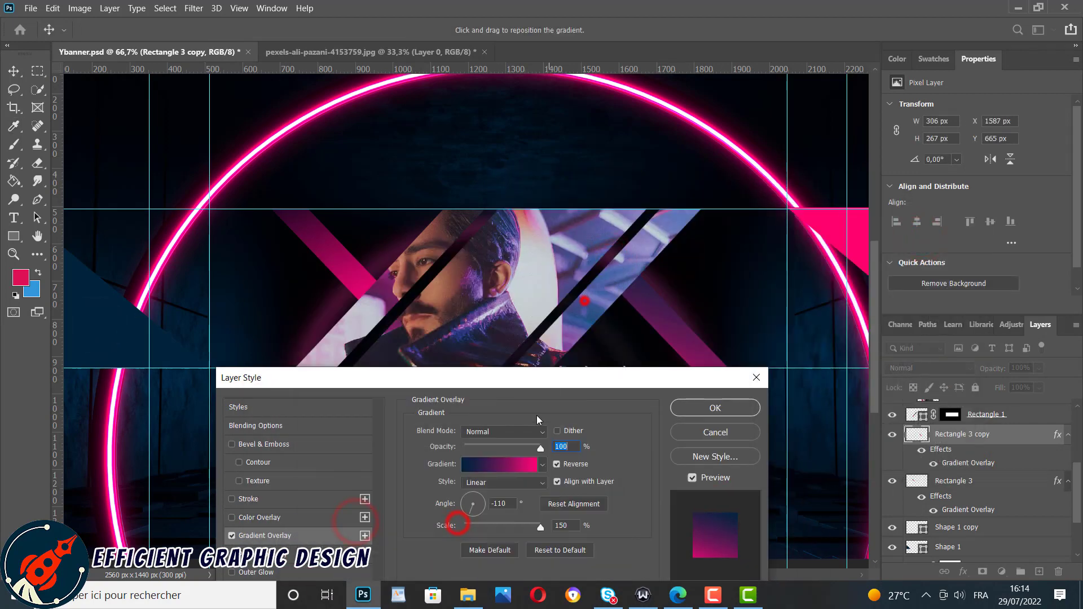
pyautogui.click(557, 464)
pyautogui.click(470, 498)
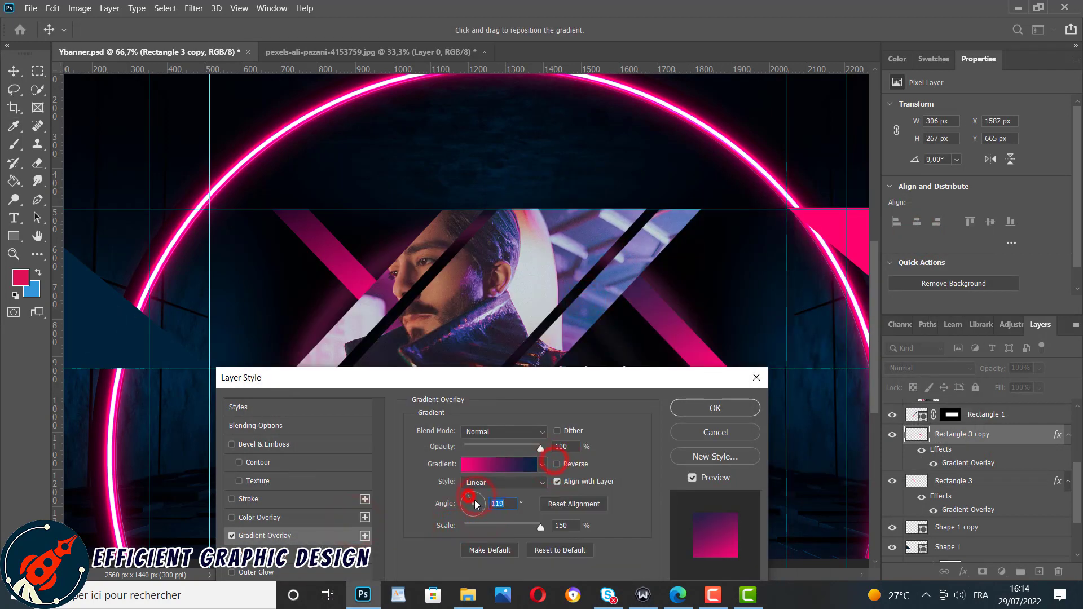
pyautogui.click(699, 408)
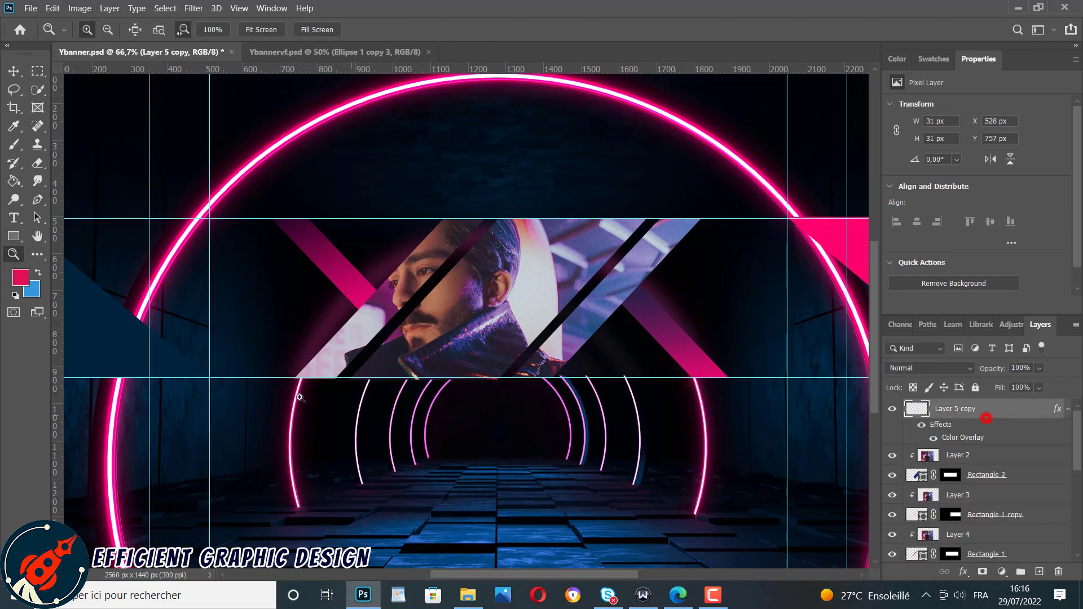
# Type the person's name in Britannic Bold at 10 pt and place it upper left.
pyautogui.click(14, 218)
pyautogui.click(225, 270)
pyautogui.write('ADAM BIRGH')
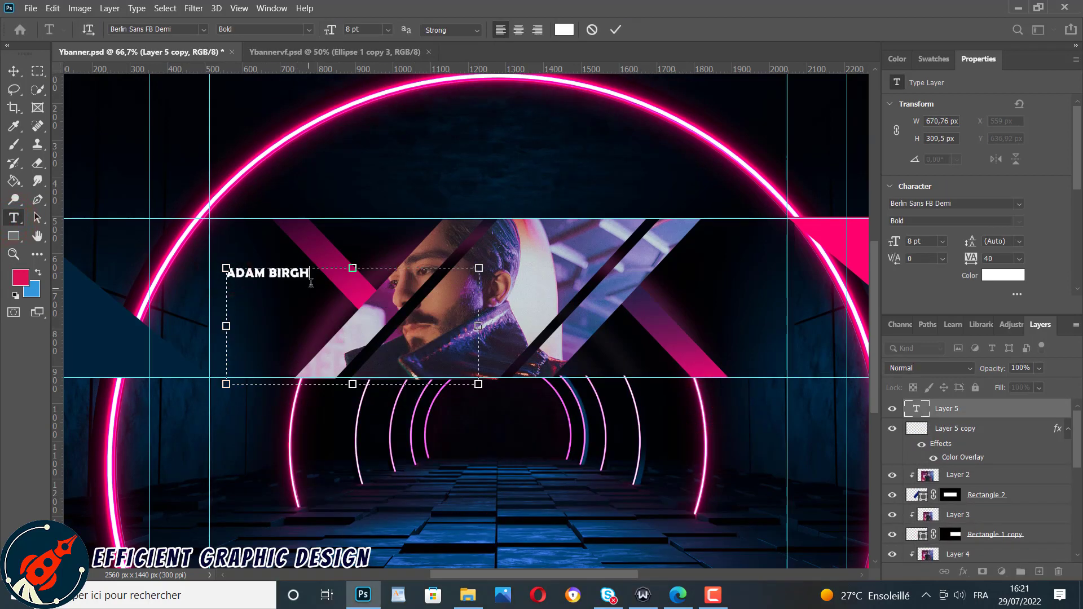
pyautogui.click(203, 29)
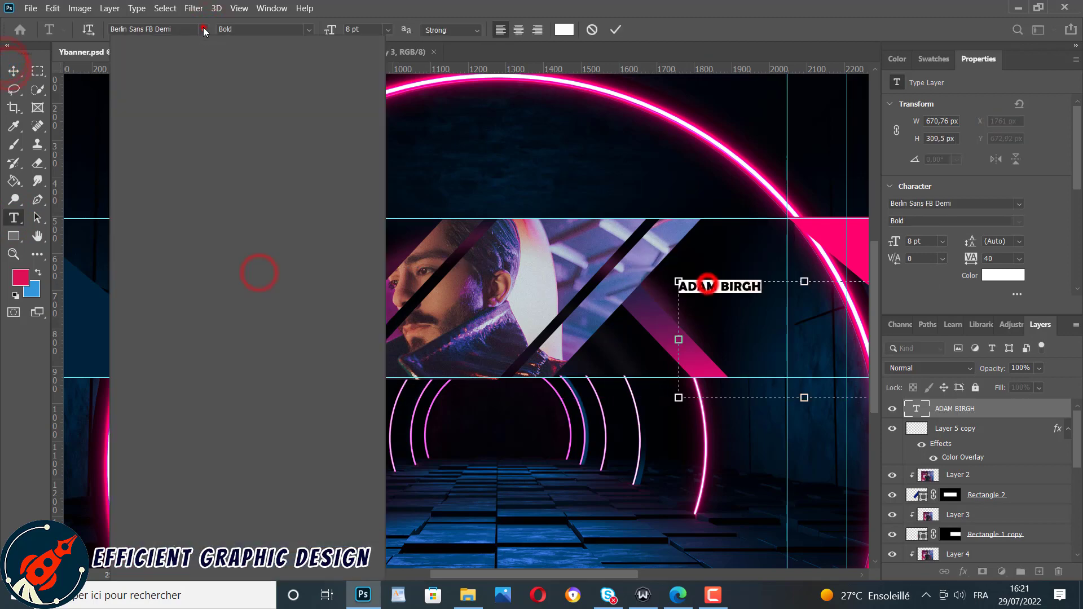
pyautogui.click(199, 28)
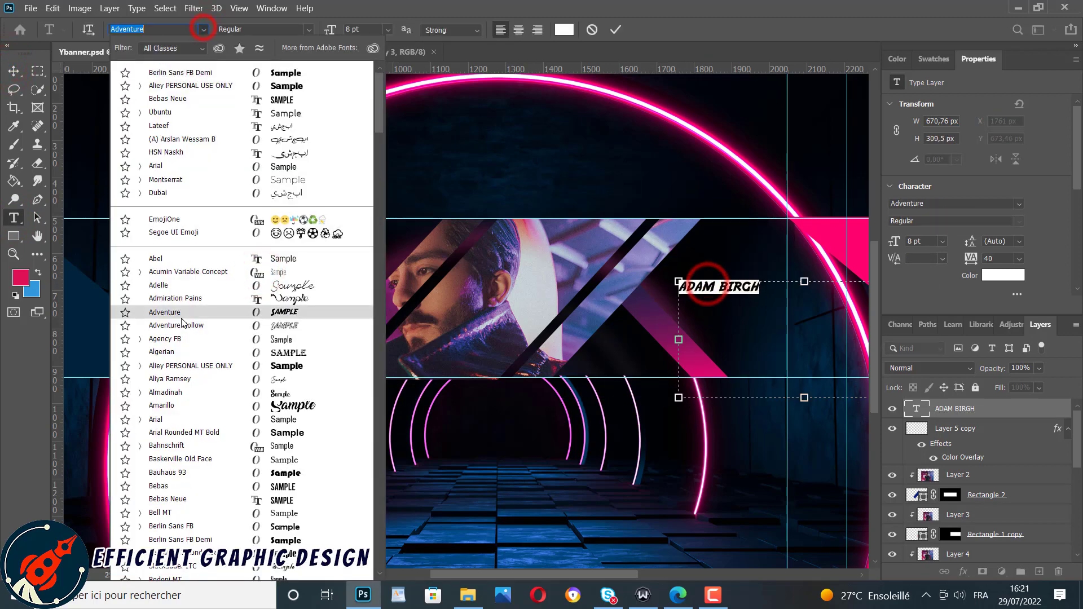
pyautogui.click(188, 339)
pyautogui.click(203, 29)
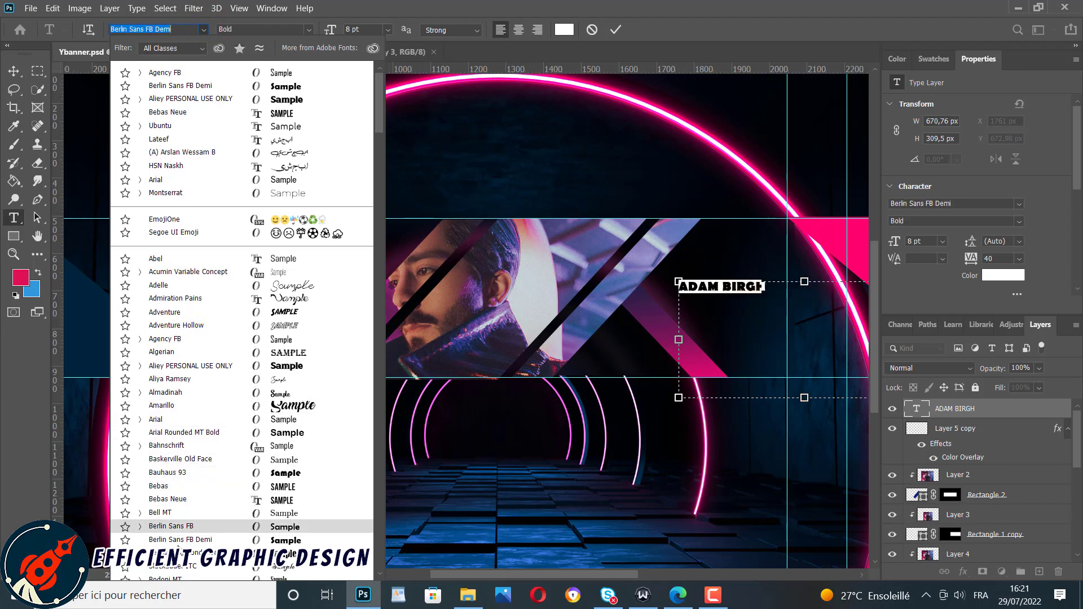
pyautogui.scroll(-2, 182, 536)
pyautogui.scroll(-5, 182, 537)
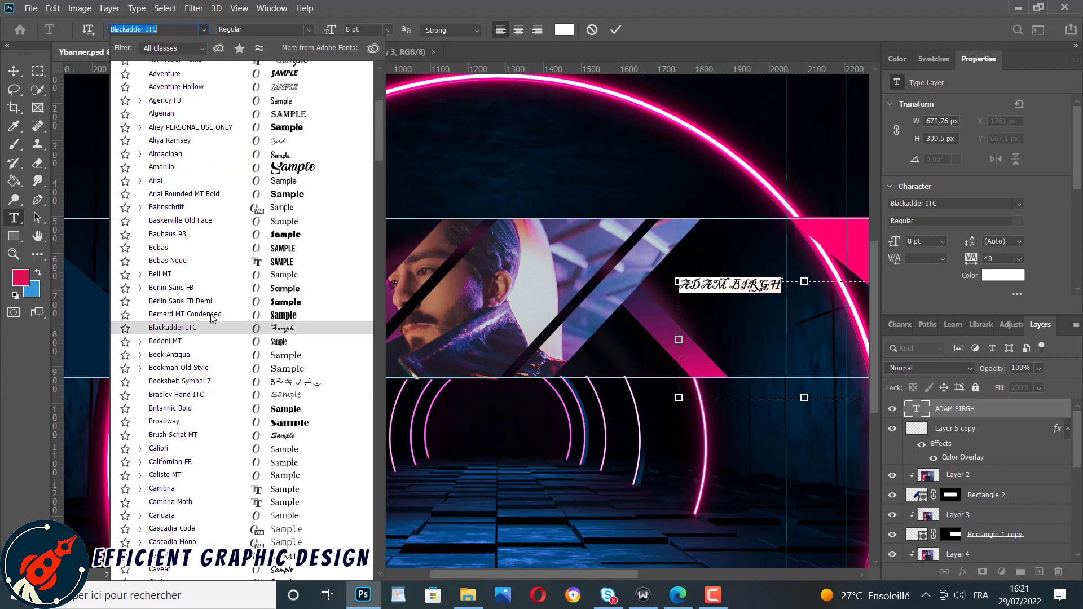
pyautogui.click(194, 408)
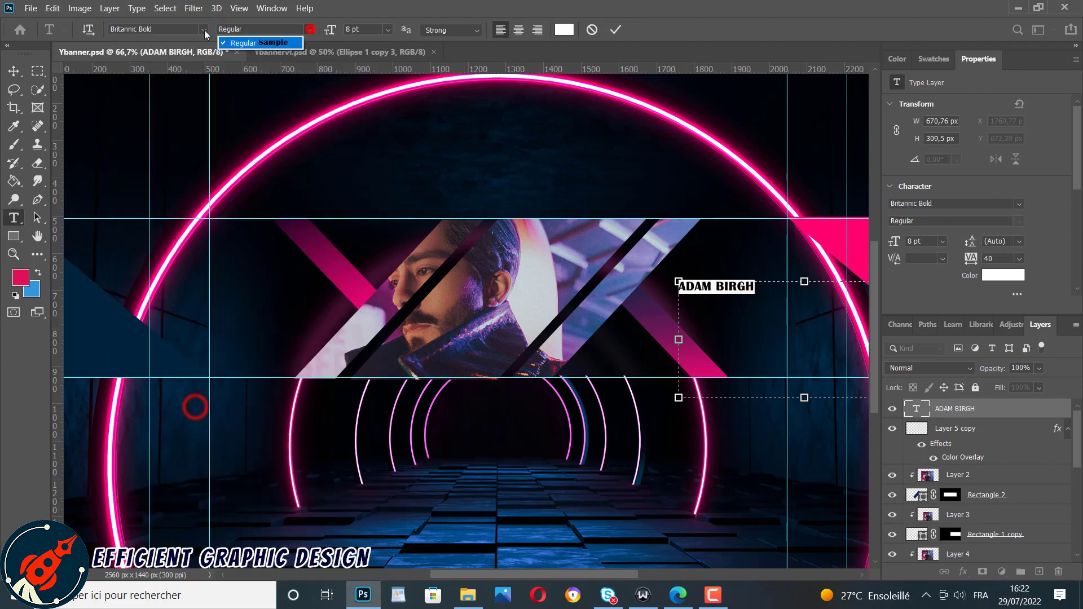
pyautogui.moveTo(327, 29); pyautogui.dragTo(328, 30)
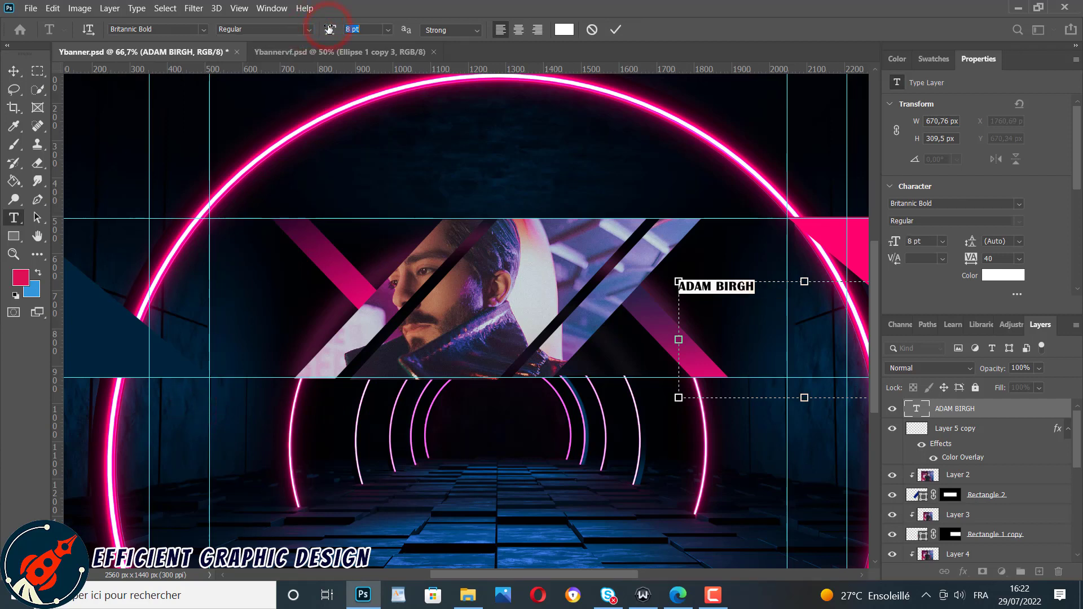
pyautogui.click(14, 70)
pyautogui.moveTo(711, 289); pyautogui.dragTo(273, 250)
# Duplicate the name line and change it to 'Graphic Designer' at 8 pt.
pyautogui.hotkey('ctrl', 'j')
pyautogui.press('t')
pyautogui.tripleClick(242, 248)
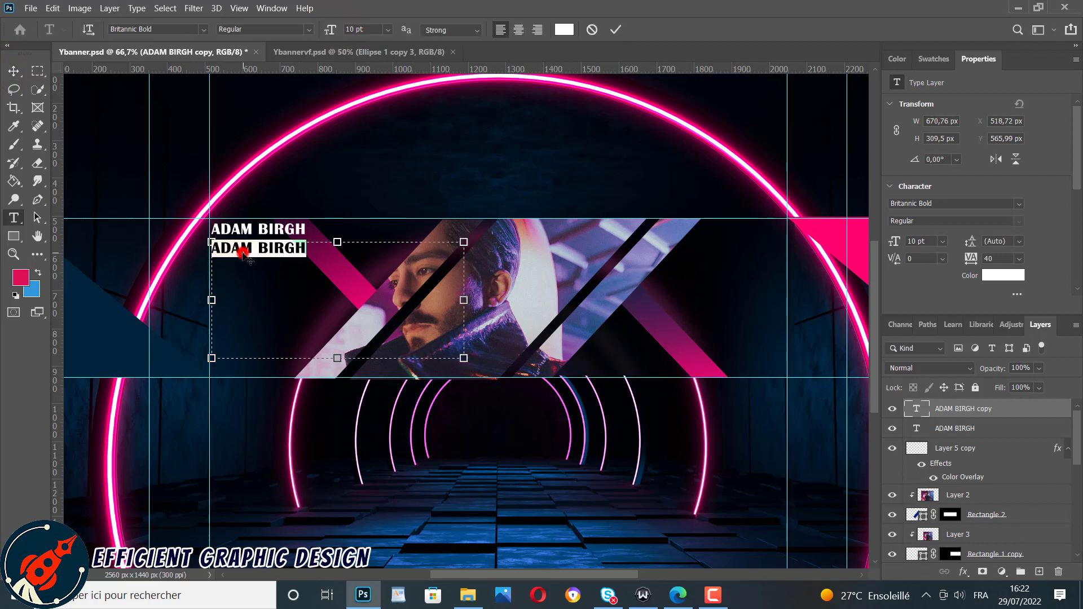
pyautogui.write('Graphic Designer')
pyautogui.moveTo(350, 255); pyautogui.dragTo(209, 257)
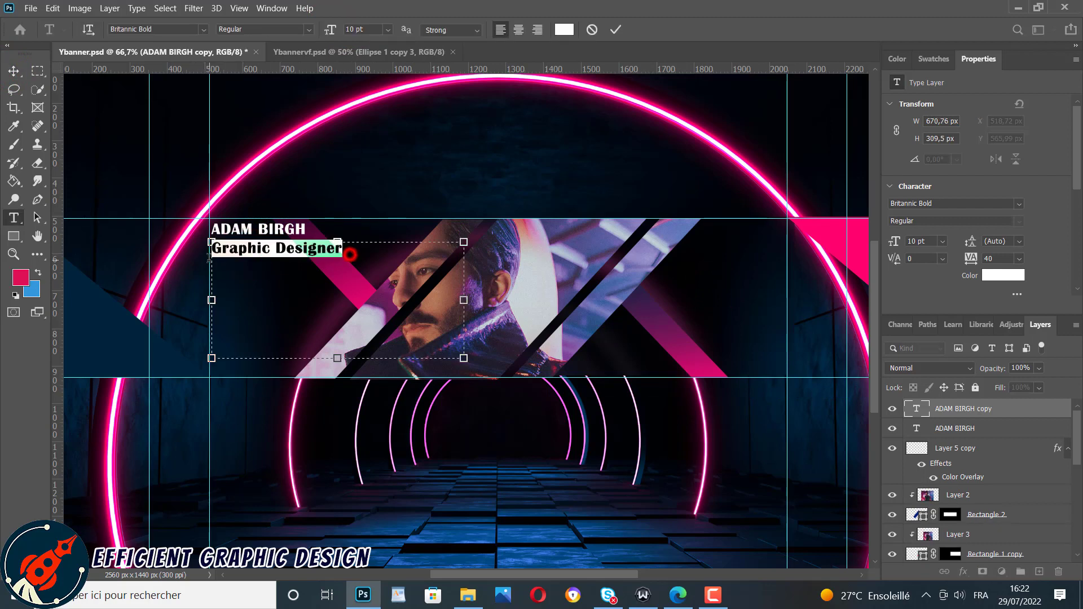
pyautogui.write('8')
pyautogui.press('Return')
pyautogui.click(14, 71)
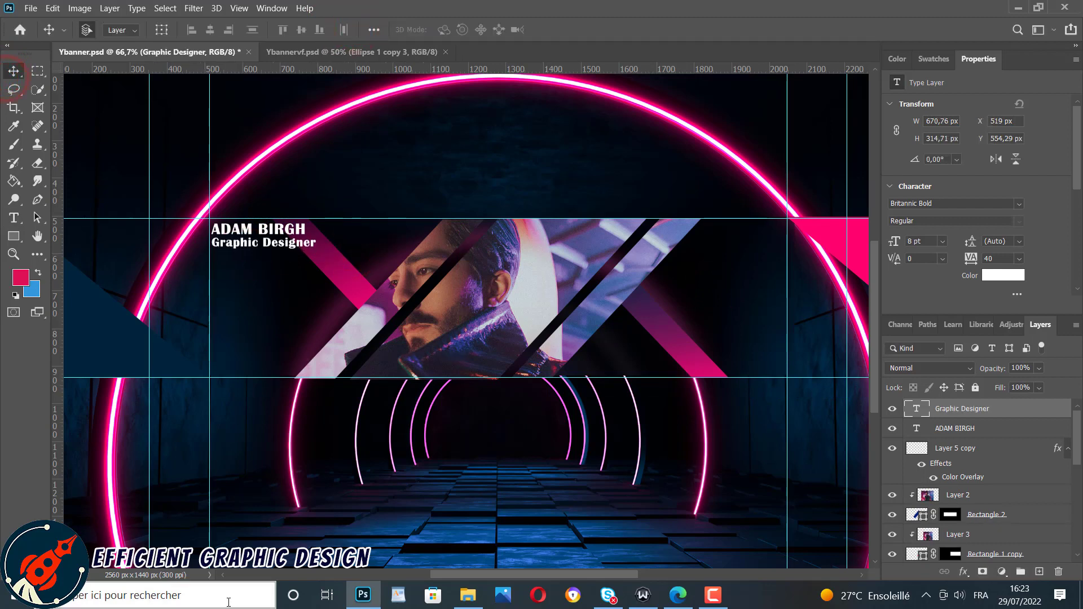
# Add a new layer and draw a small circle right of the portrait.
pyautogui.press('z')
pyautogui.click(226, 258)
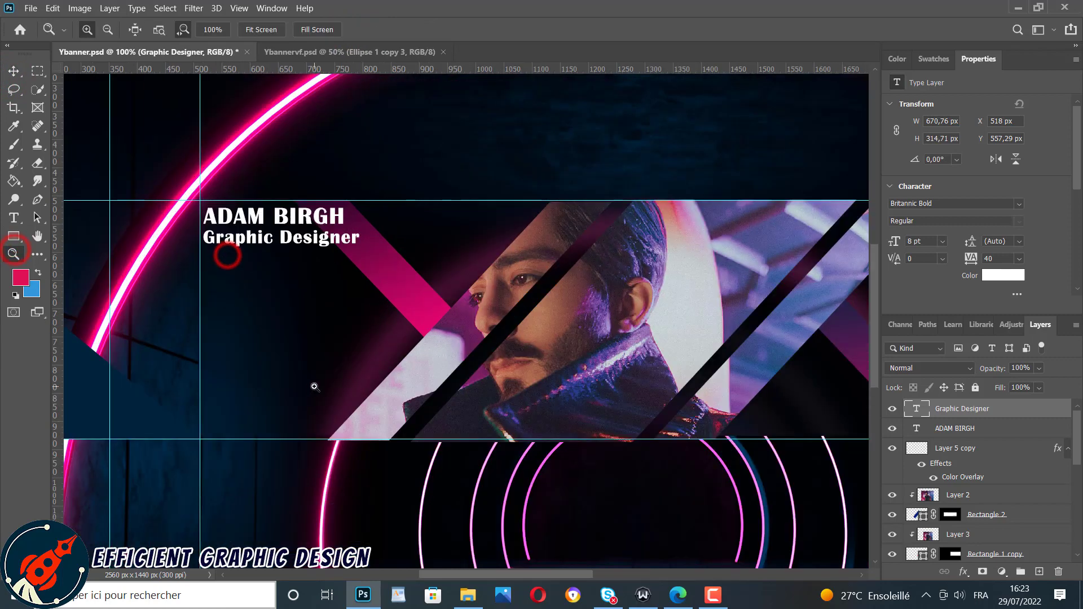
pyautogui.moveTo(467, 576); pyautogui.dragTo(553, 577)
pyautogui.click(1040, 571)
pyautogui.click(14, 236)
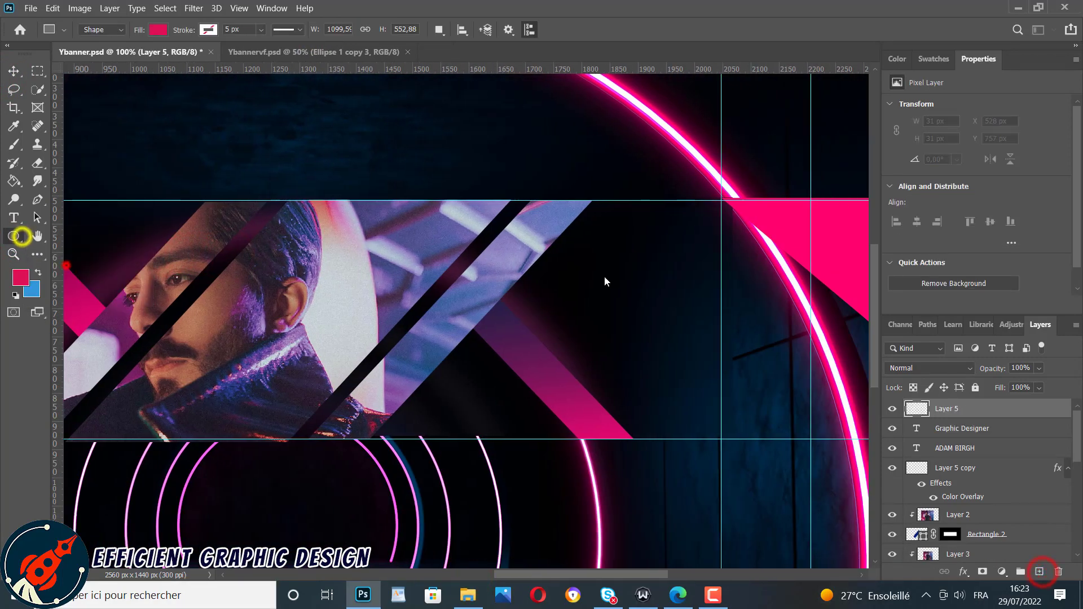
pyautogui.moveTo(614, 240); pyautogui.dragTo(644, 283)
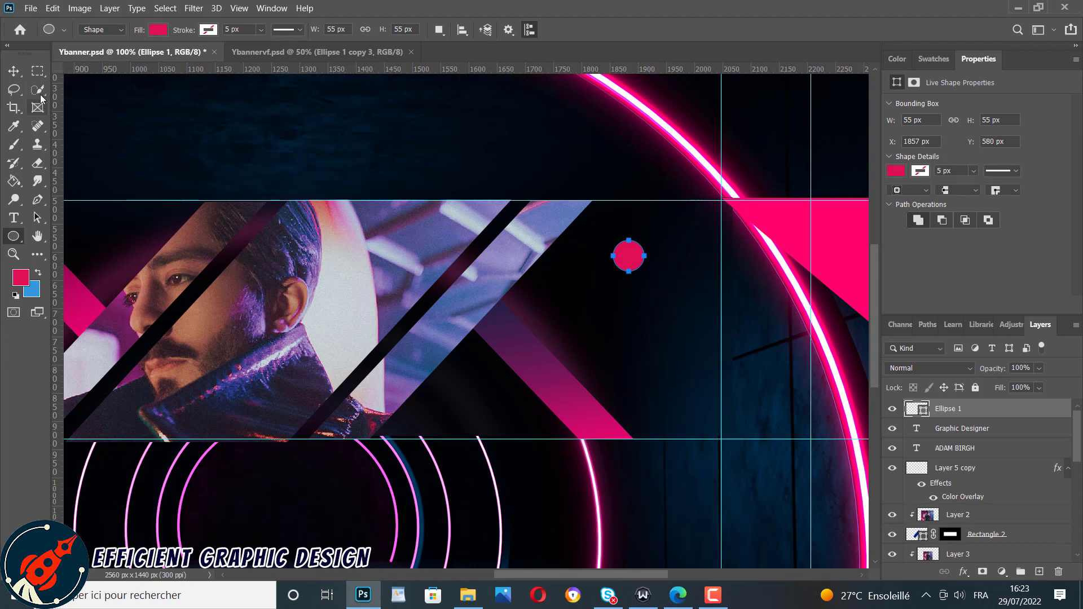
# Fill the circle with dark navy #090b4c.
pyautogui.click(153, 30)
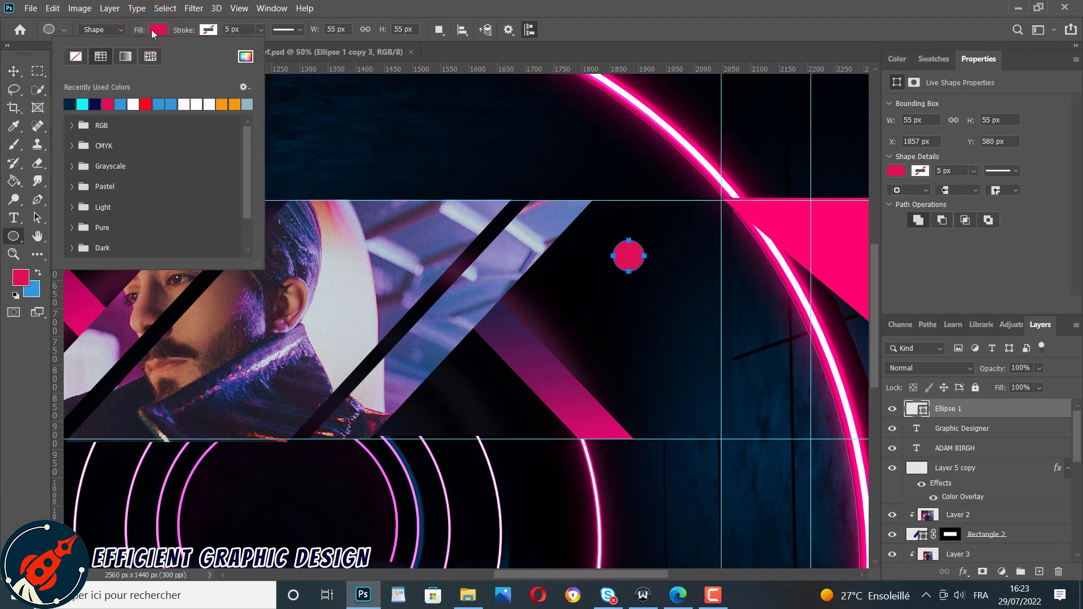
pyautogui.click(96, 105)
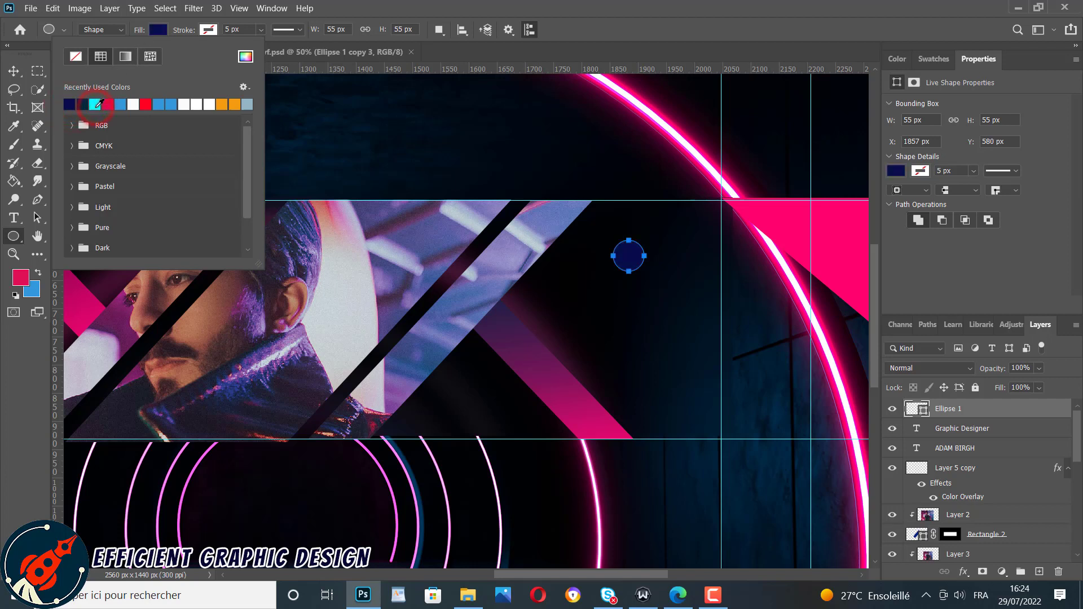
pyautogui.click(564, 575)
pyautogui.moveTo(551, 574); pyautogui.dragTo(474, 581)
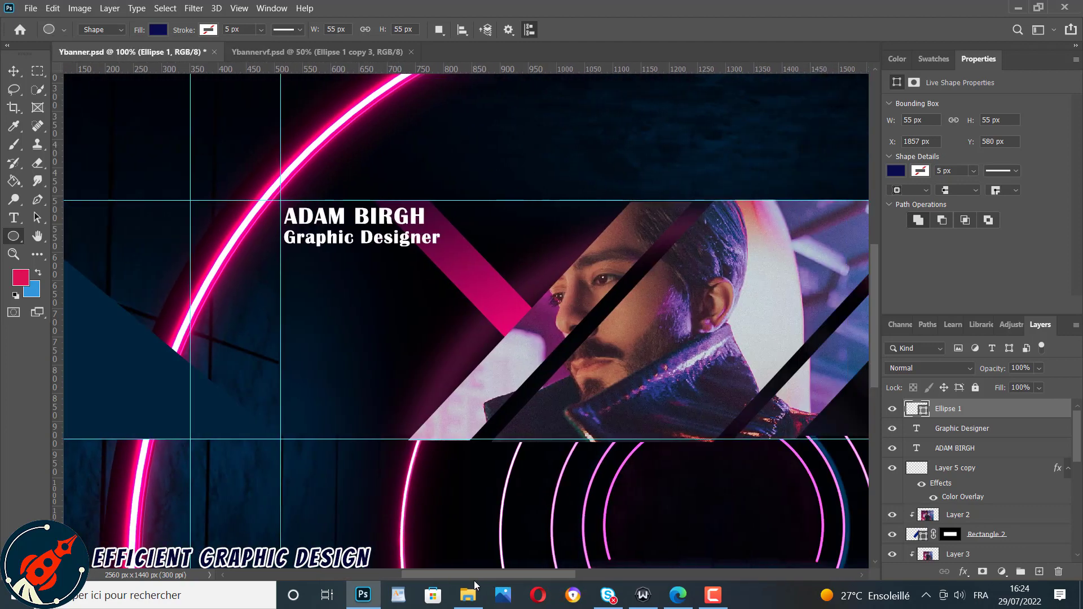
pyautogui.click(897, 171)
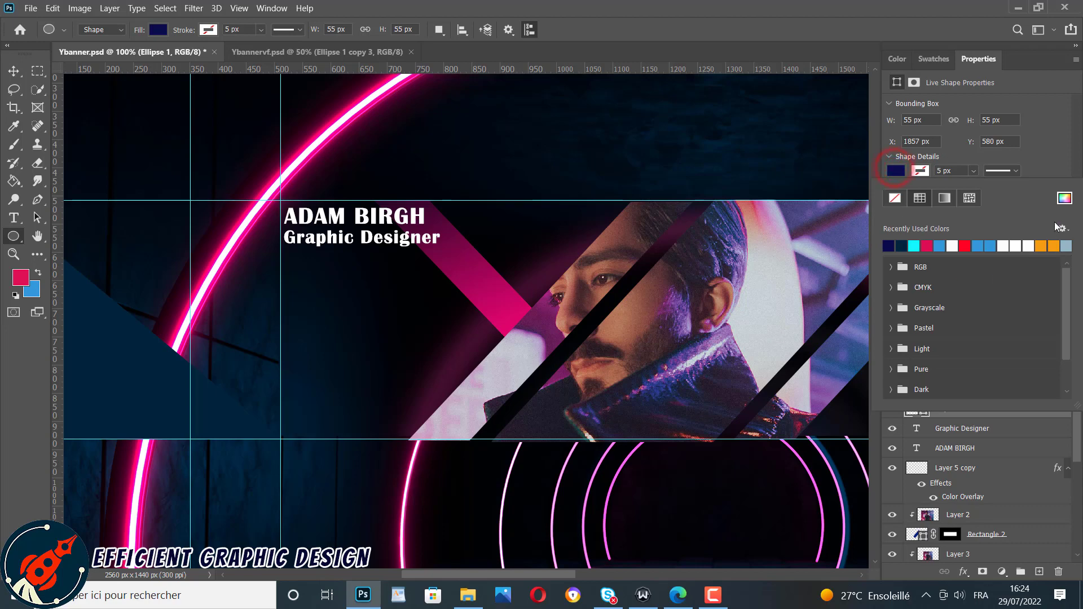
pyautogui.click(1066, 200)
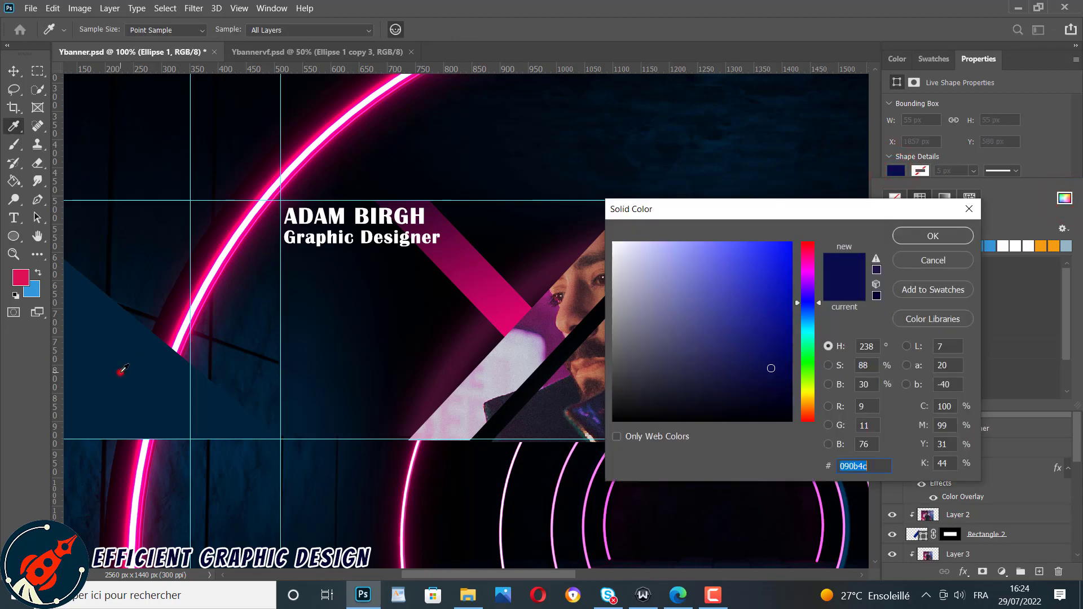
pyautogui.click(933, 236)
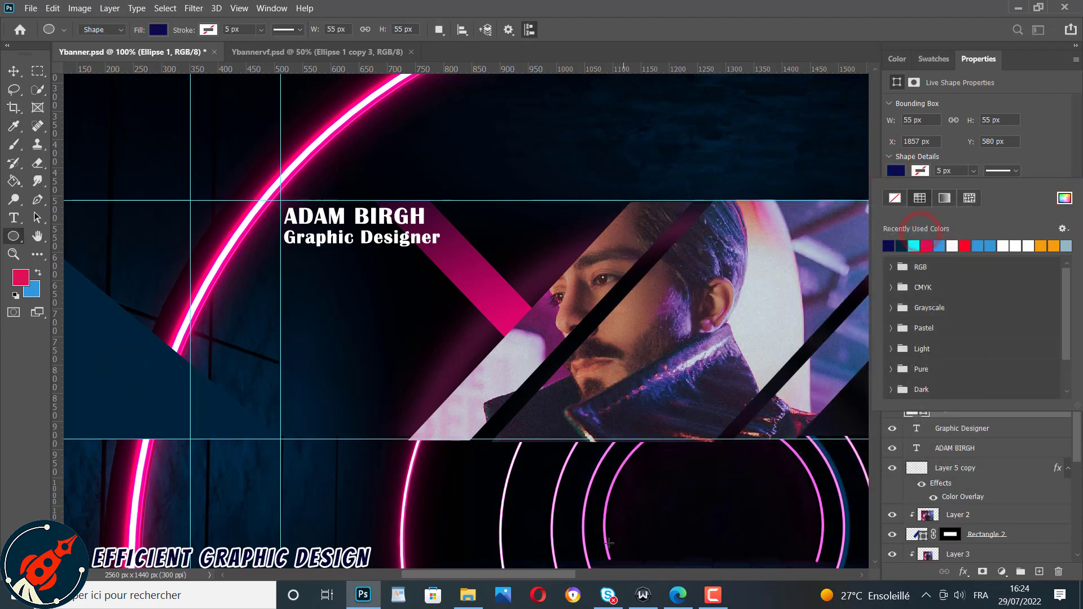
pyautogui.moveTo(561, 573); pyautogui.dragTo(653, 575)
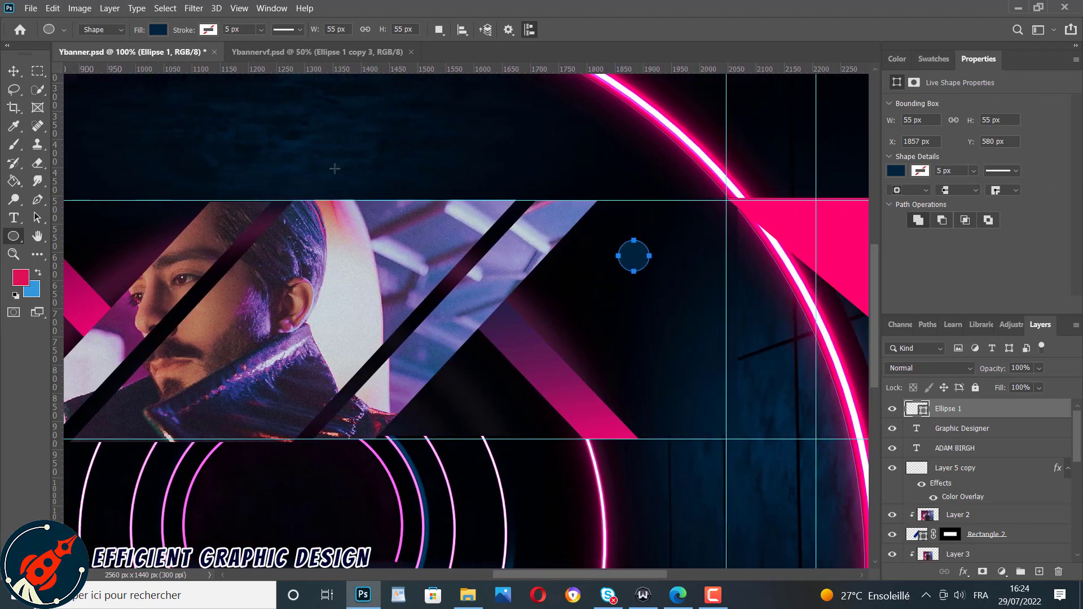
# Move the circle left, next to the portrait stripes.
pyautogui.click(15, 71)
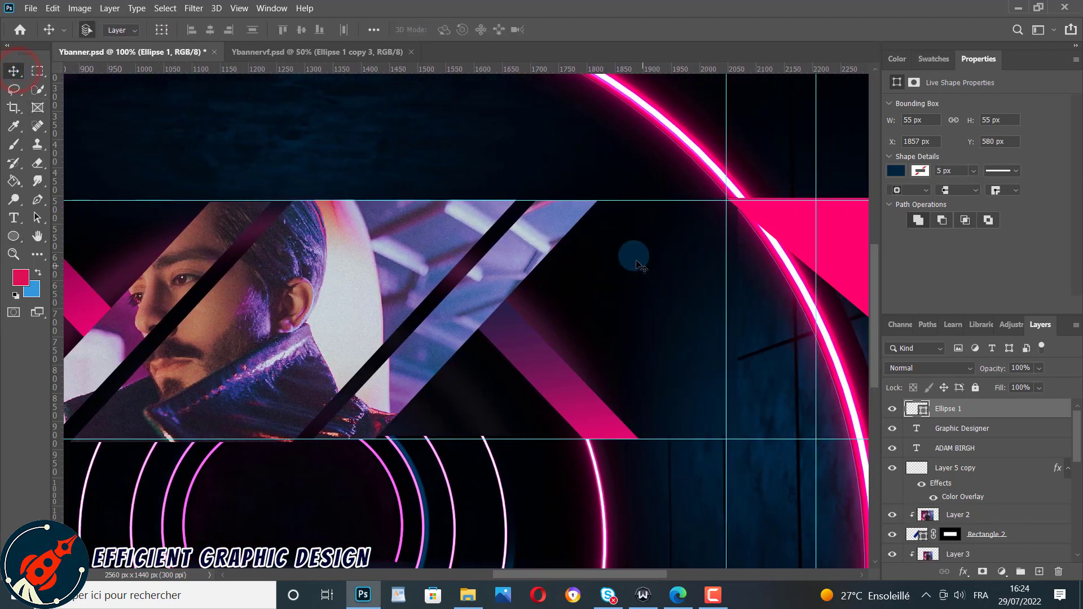
pyautogui.moveTo(638, 264); pyautogui.dragTo(577, 280)
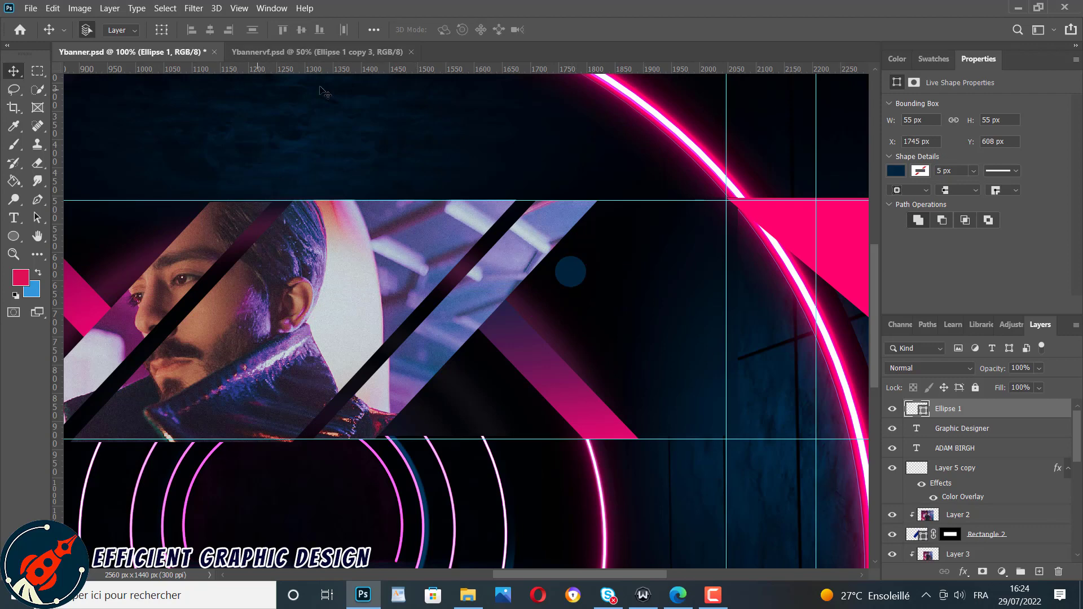
pyautogui.click(31, 9)
# Open the 18764668.eps social media icon sheet.
pyautogui.click(46, 35)
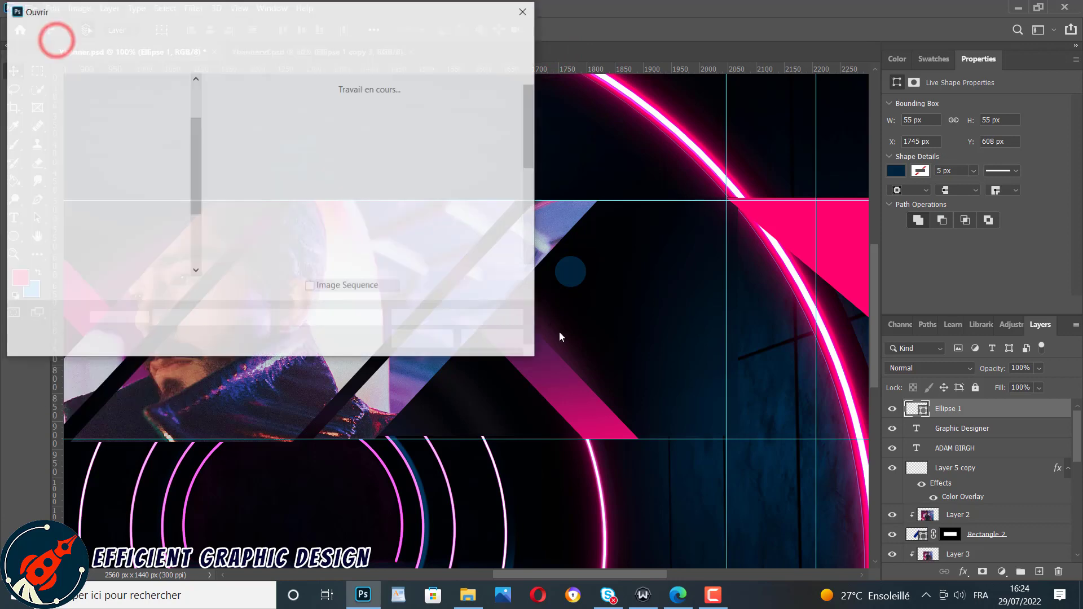
pyautogui.click(530, 272)
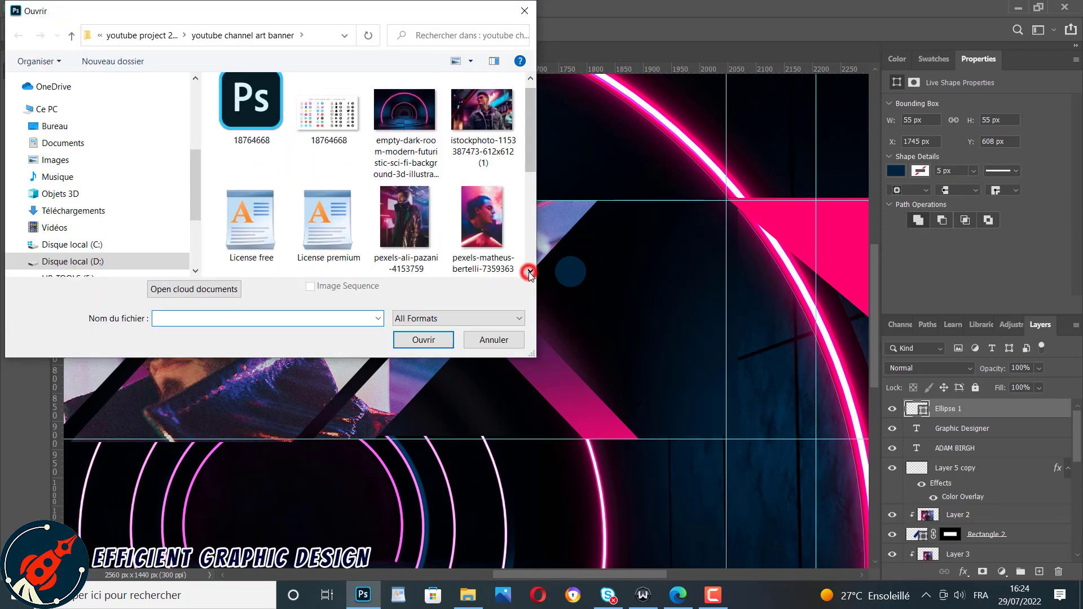
pyautogui.click(529, 272)
pyautogui.click(530, 272)
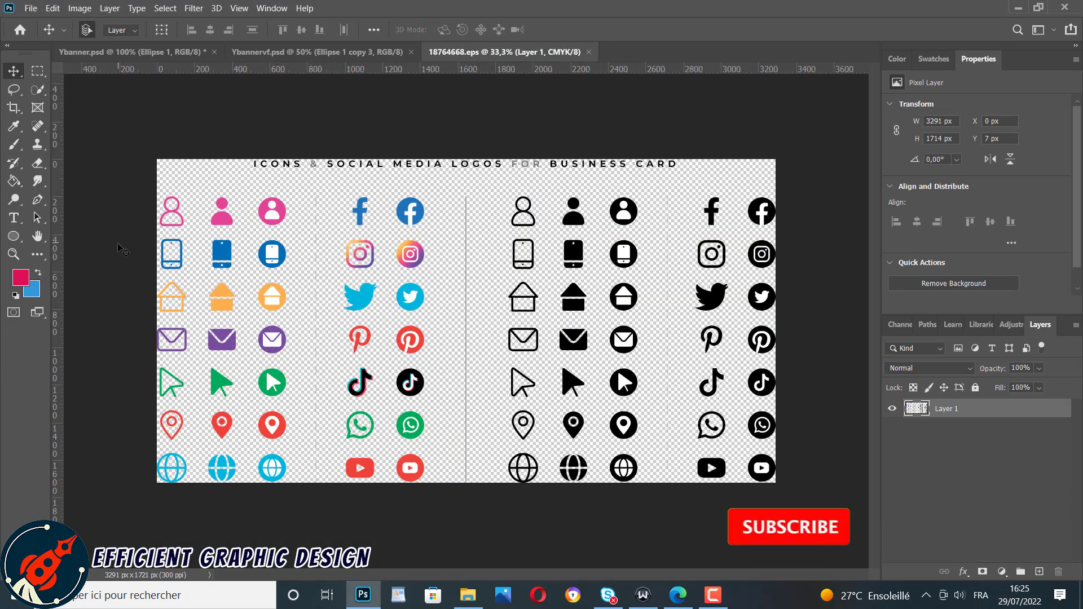
pyautogui.click(14, 71)
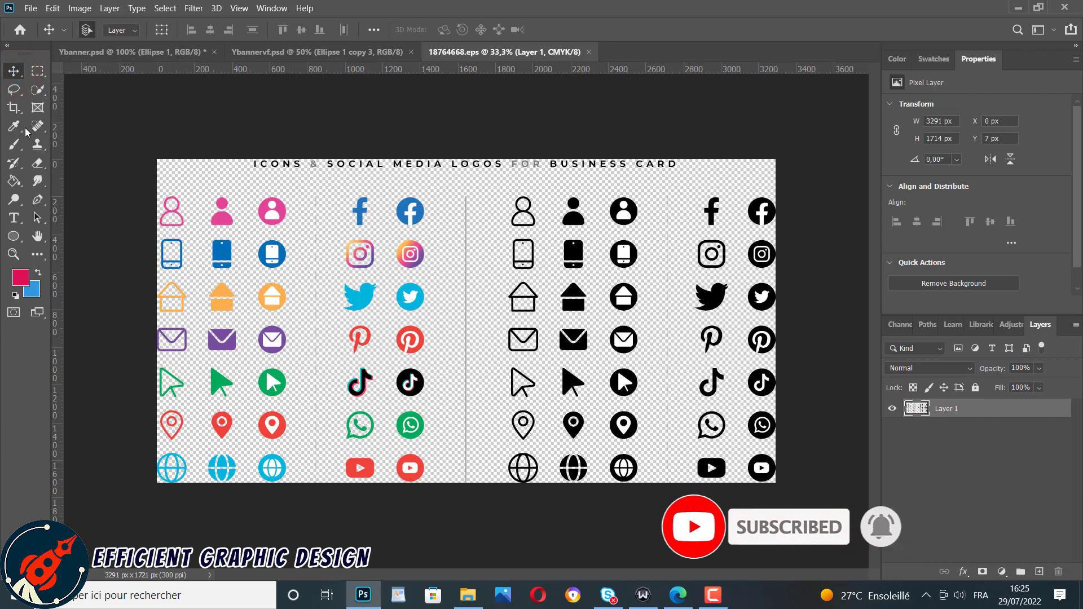
pyautogui.click(14, 90)
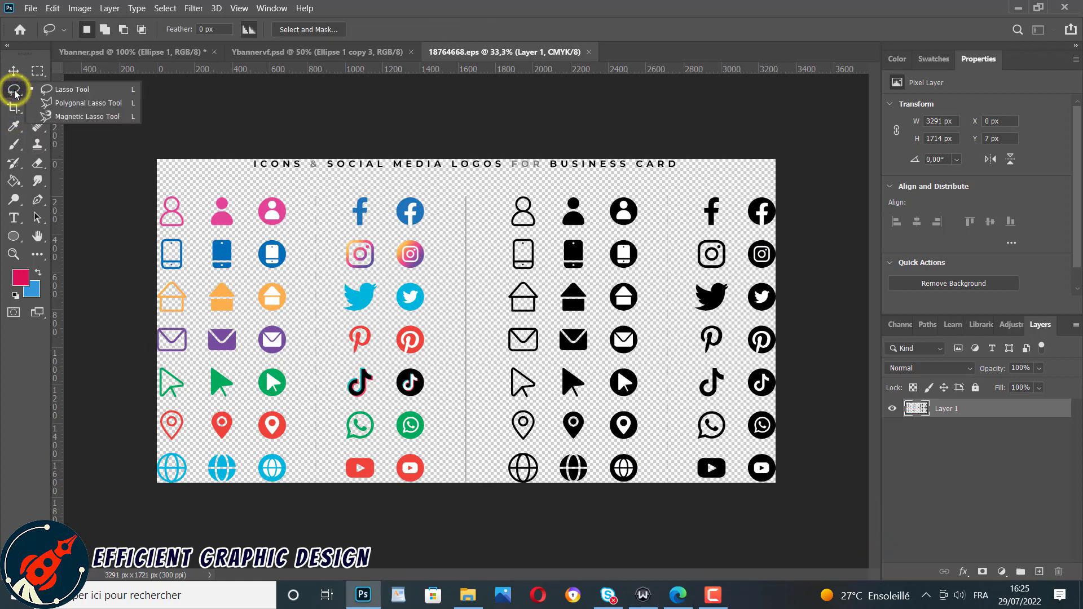
pyautogui.click(31, 134)
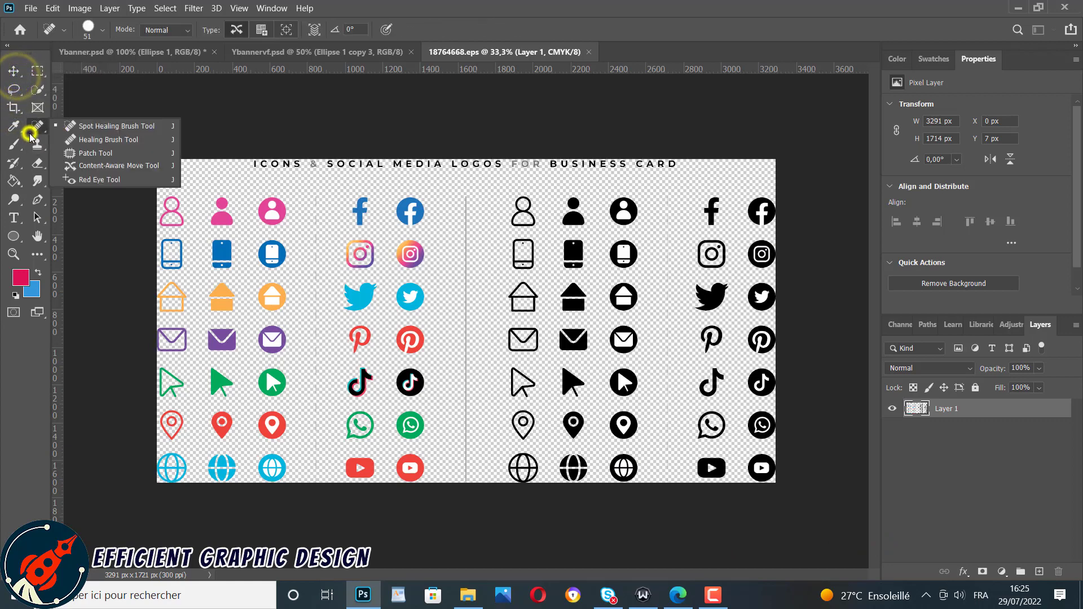
# Marquee-select the black Facebook icon and switch to the Ybannervf.psd document.
pyautogui.click(37, 70)
pyautogui.click(95, 72)
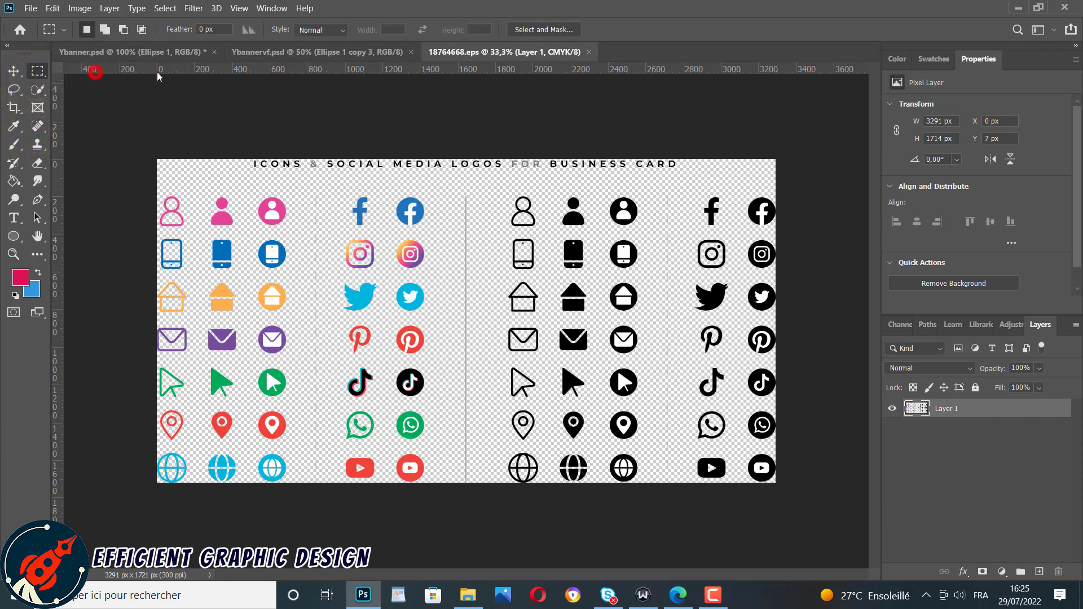
pyautogui.moveTo(700, 190); pyautogui.dragTo(727, 230)
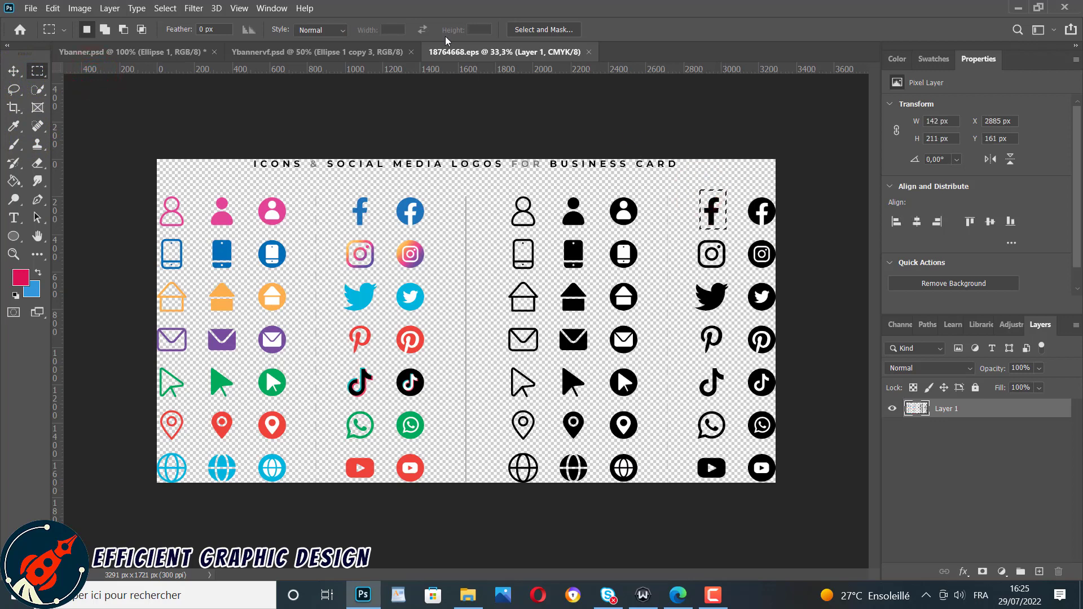
pyautogui.click(292, 51)
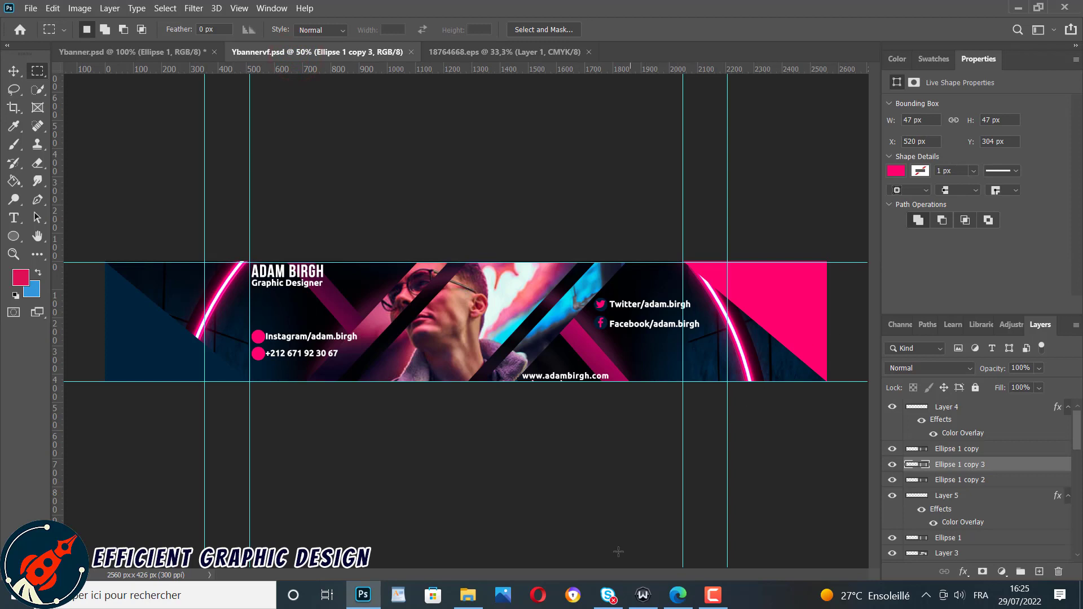
# Paste the Facebook icon into Ybanner.psd and move it to the right.
pyautogui.click(185, 52)
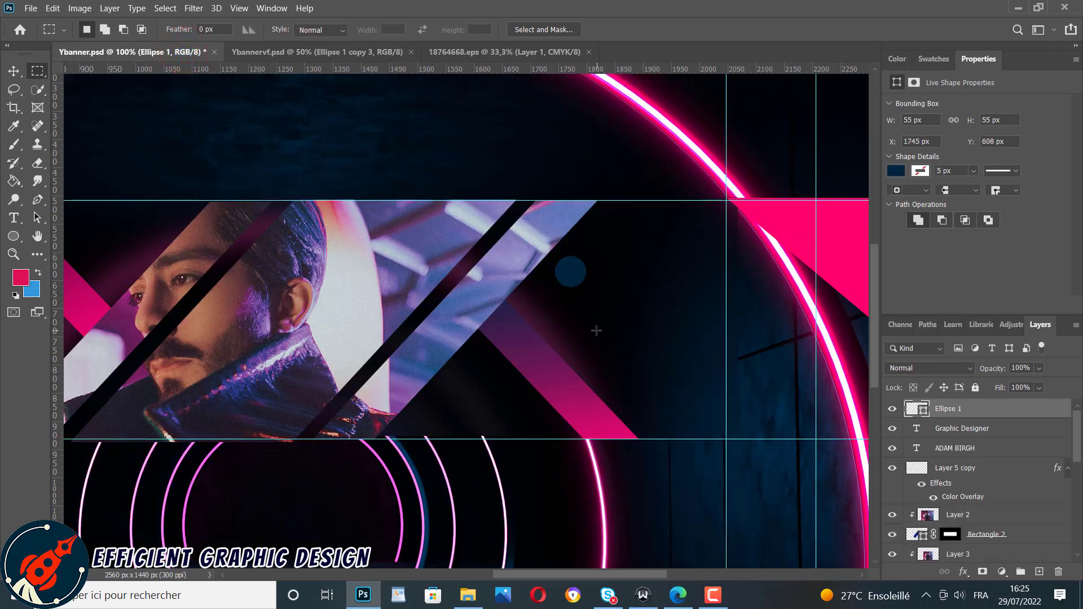
pyautogui.hotkey('ctrl', 'v')
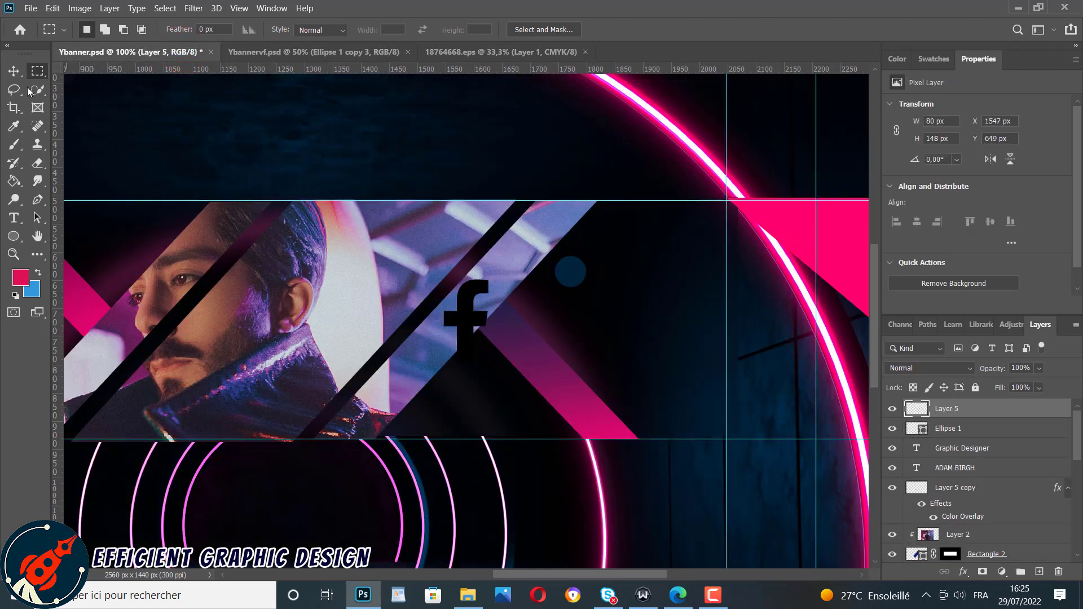
pyautogui.click(14, 70)
pyautogui.moveTo(516, 320); pyautogui.dragTo(642, 307)
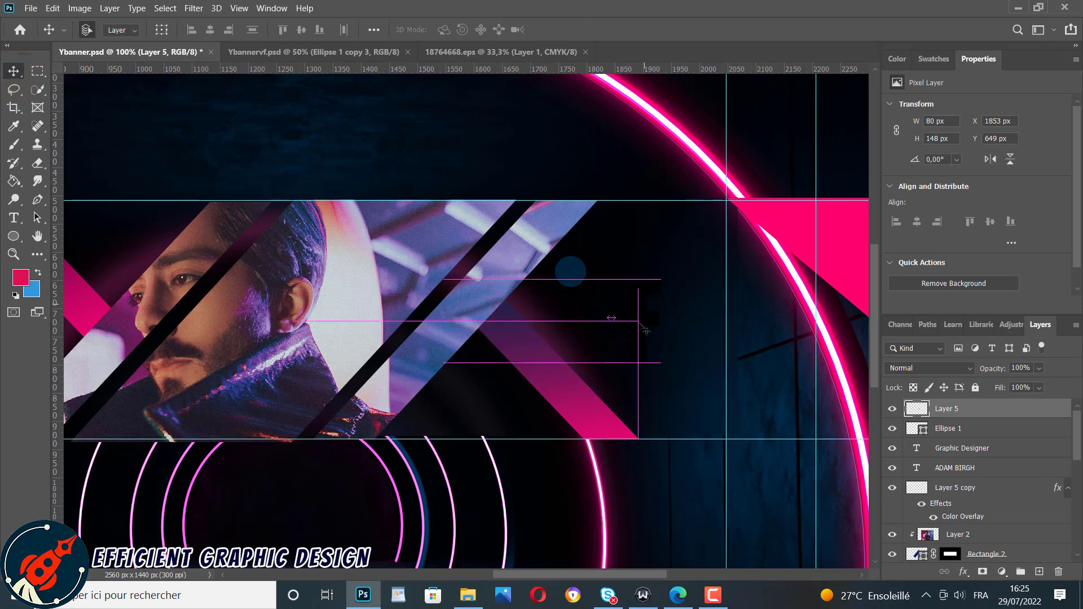
# Add a Color Overlay to the icon, sampling the banner's pink for its colour.
pyautogui.click(966, 575)
pyautogui.click(979, 529)
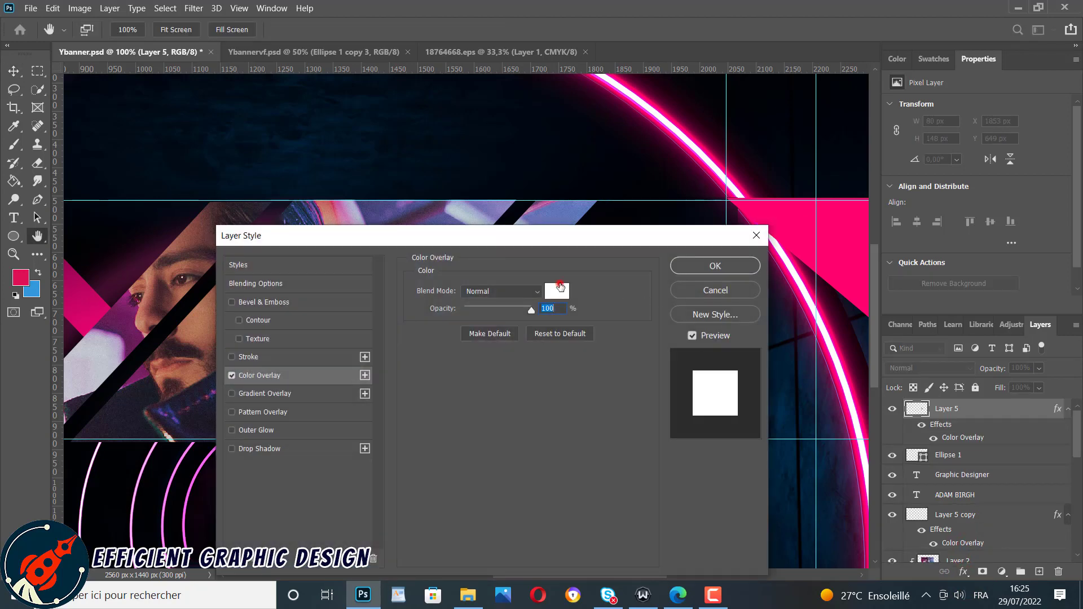
pyautogui.click(561, 288)
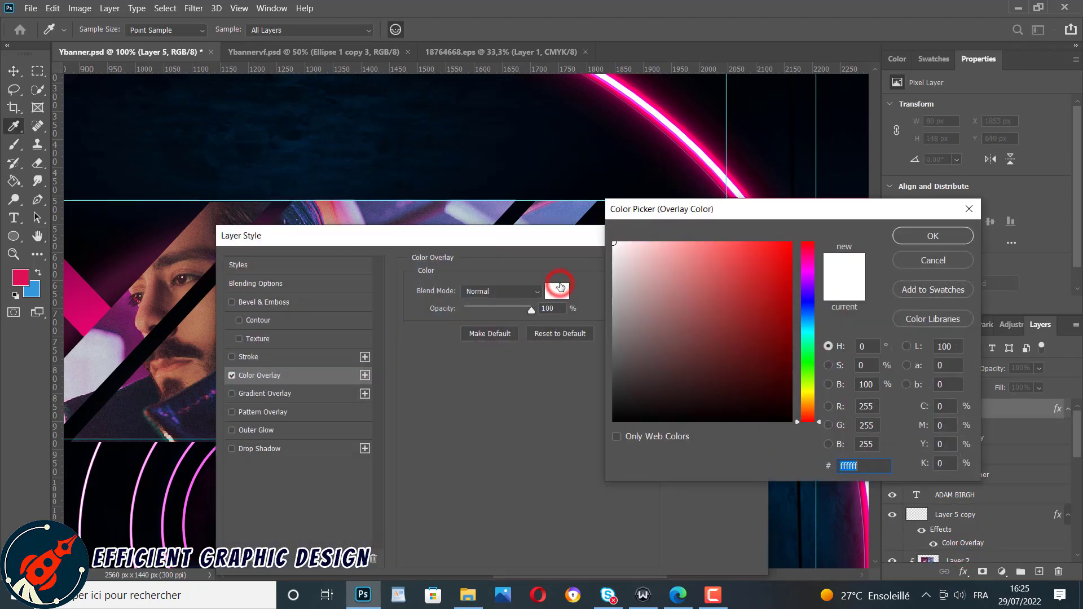
pyautogui.click(90, 310)
# Apply the pink Color Overlay and scale the Facebook icon down to about 37%.
pyautogui.click(925, 237)
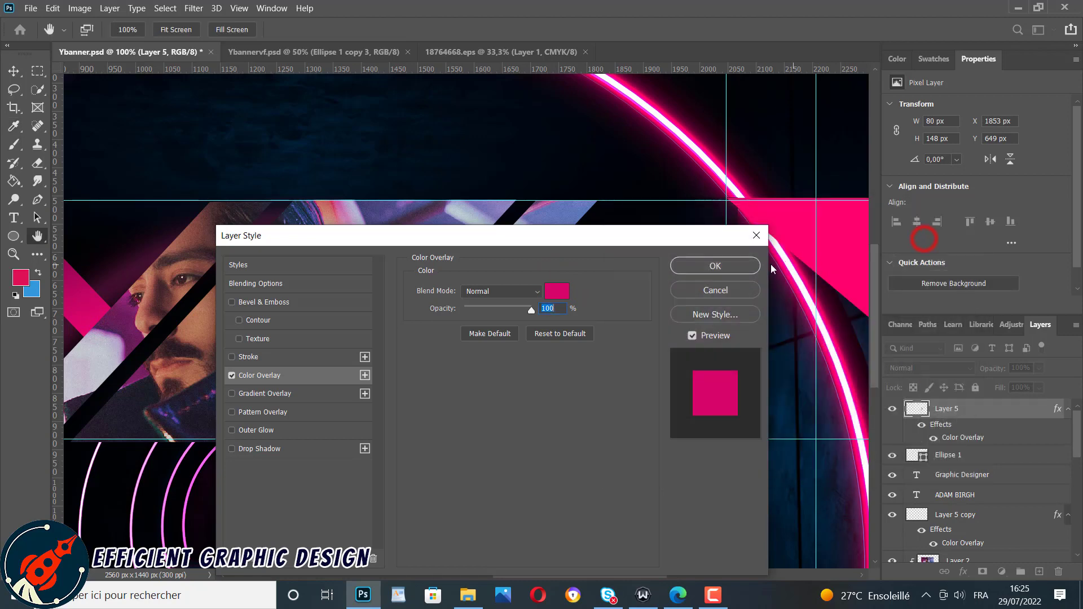
pyautogui.click(716, 265)
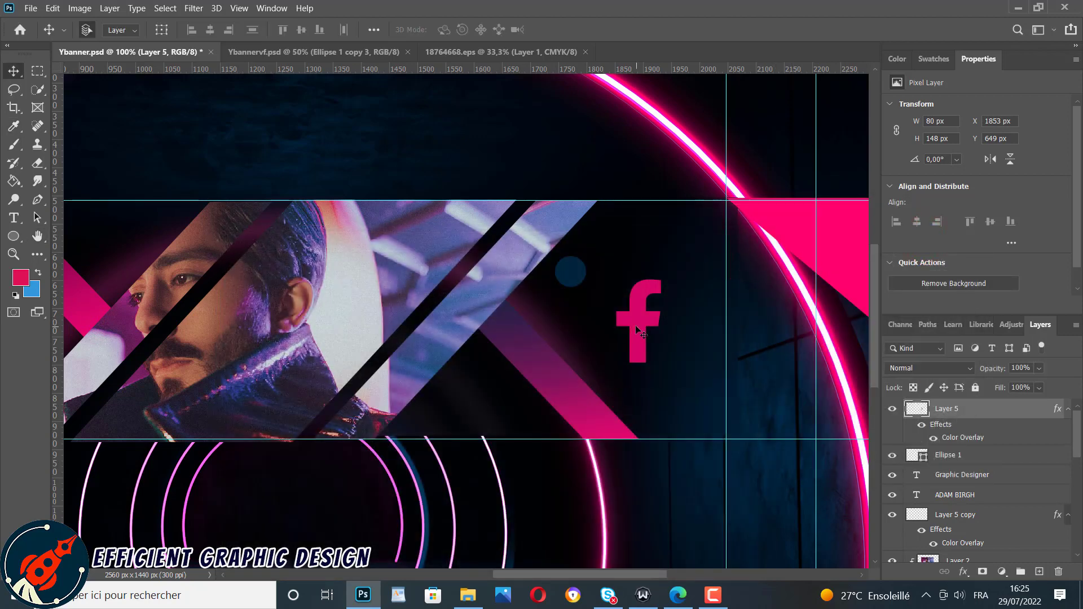
pyautogui.hotkey('ctrl', 't')
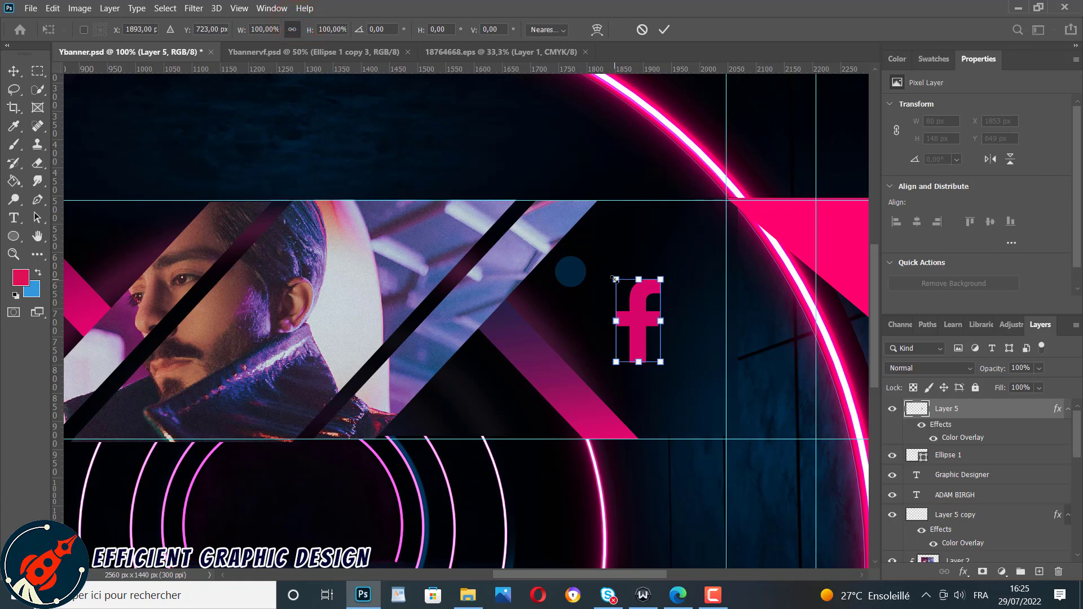
pyautogui.moveTo(615, 278); pyautogui.dragTo(619, 327)
pyautogui.click(664, 30)
# Resize the navy circle to 50 × 50 px so it frames the icon.
pyautogui.click(573, 268)
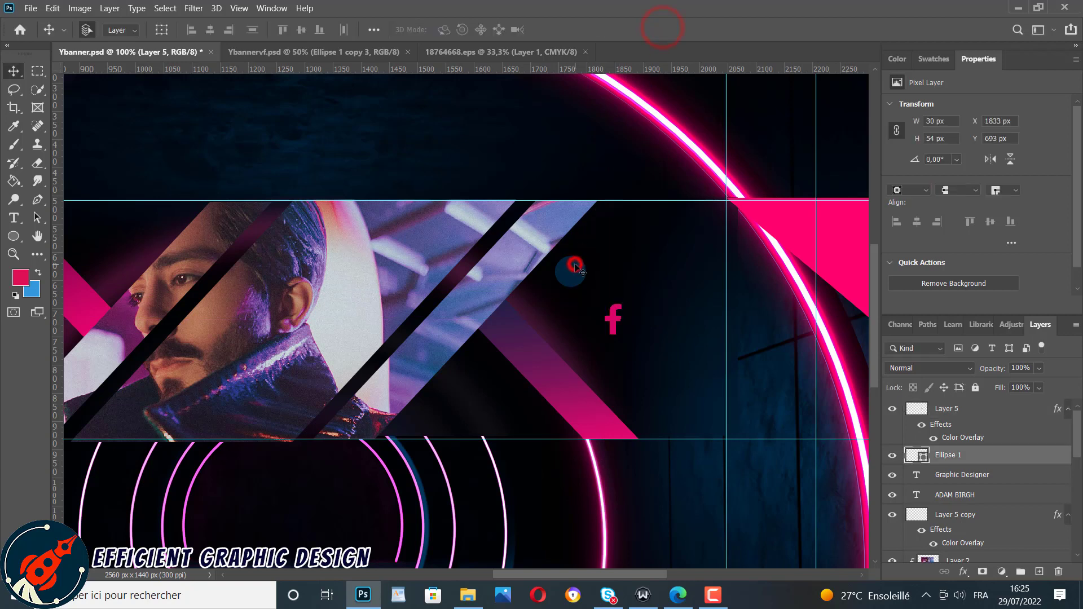
pyautogui.hotkey('ctrl', 't')
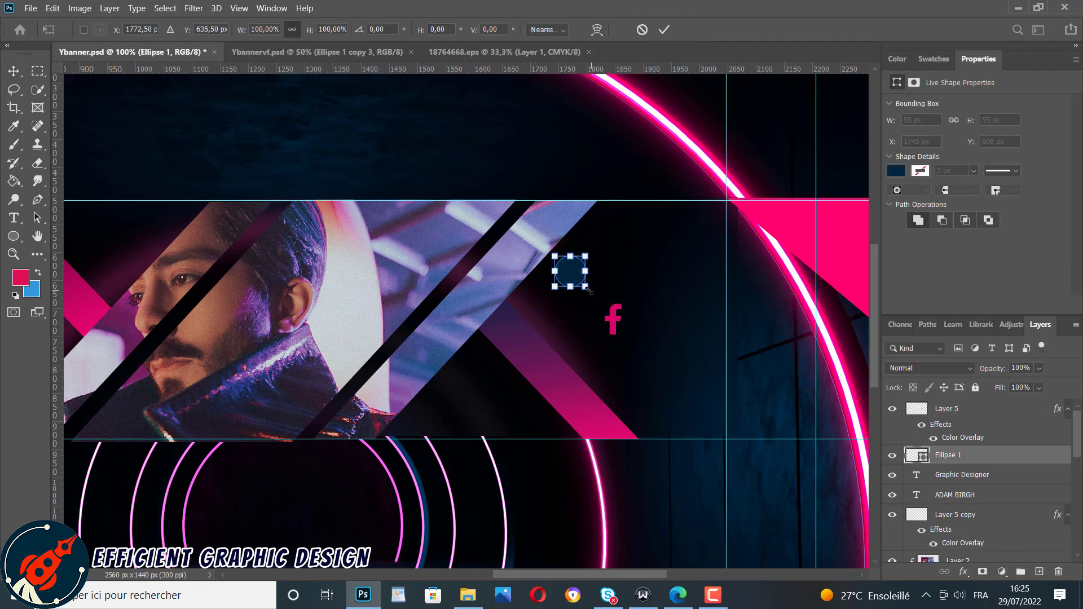
pyautogui.moveTo(588, 289); pyautogui.dragTo(562, 274)
pyautogui.click(665, 29)
pyautogui.click(962, 455)
pyautogui.hotkey('ctrl', 't')
pyautogui.press('Return')
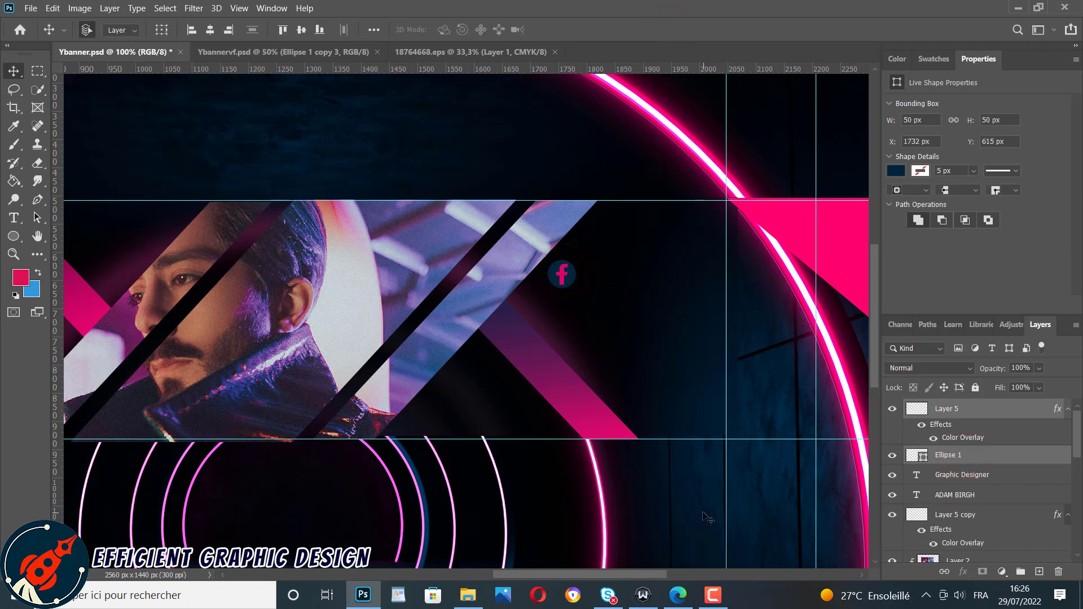
# Duplicate the Graphic Designer text and retype it as the Facebook handle at a smaller size.
pyautogui.click(968, 477)
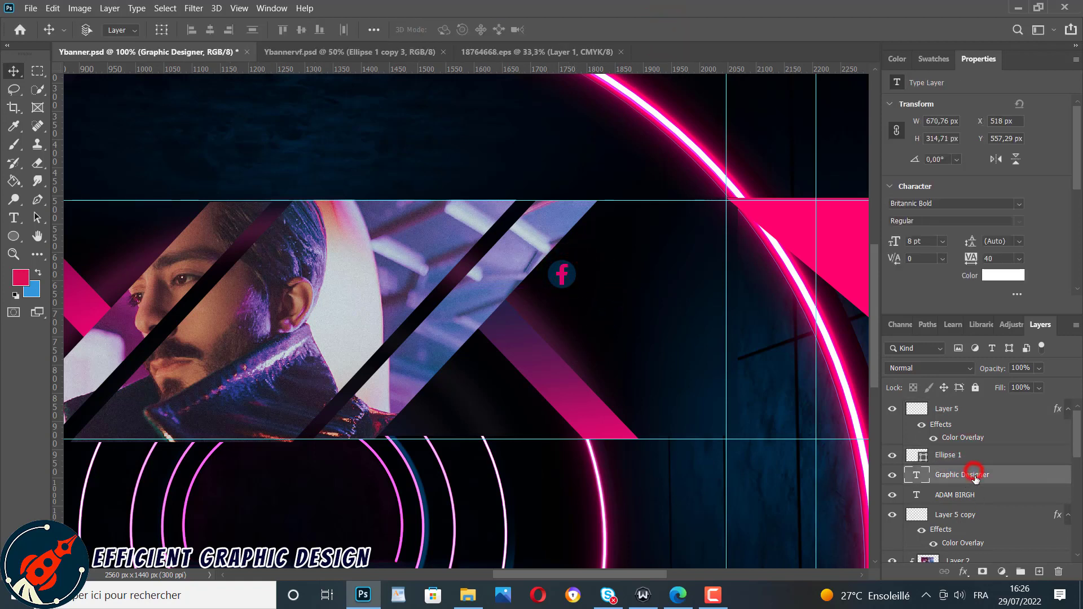
pyautogui.hotkey('ctrl', 'j')
pyautogui.moveTo(662, 574); pyautogui.dragTo(623, 575)
pyautogui.moveTo(136, 239); pyautogui.dragTo(657, 291)
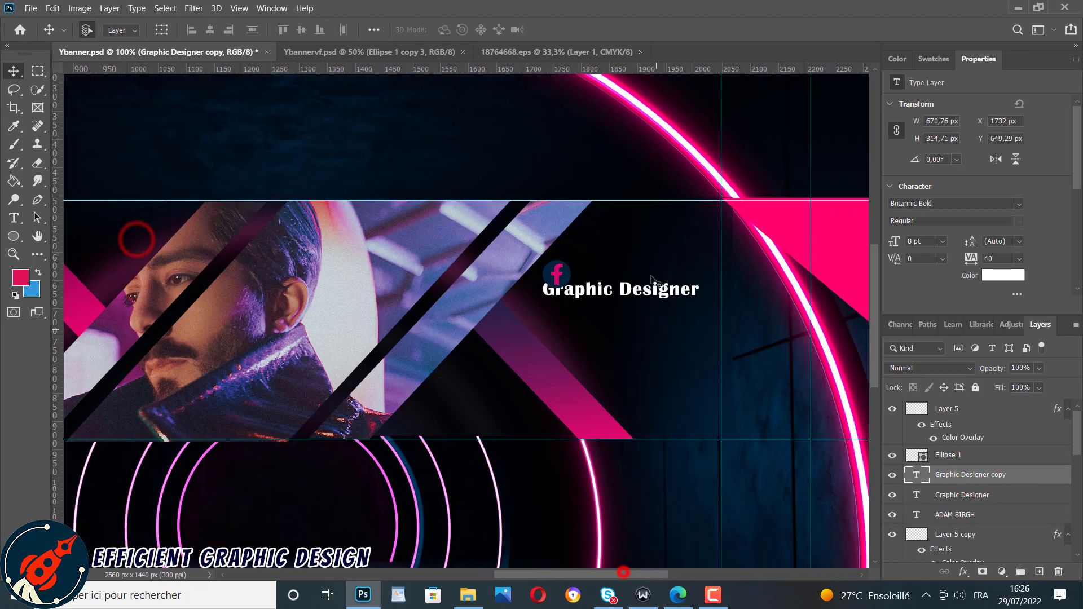
pyautogui.doubleClick(647, 288)
pyautogui.write('Facebook/Adab birgh')
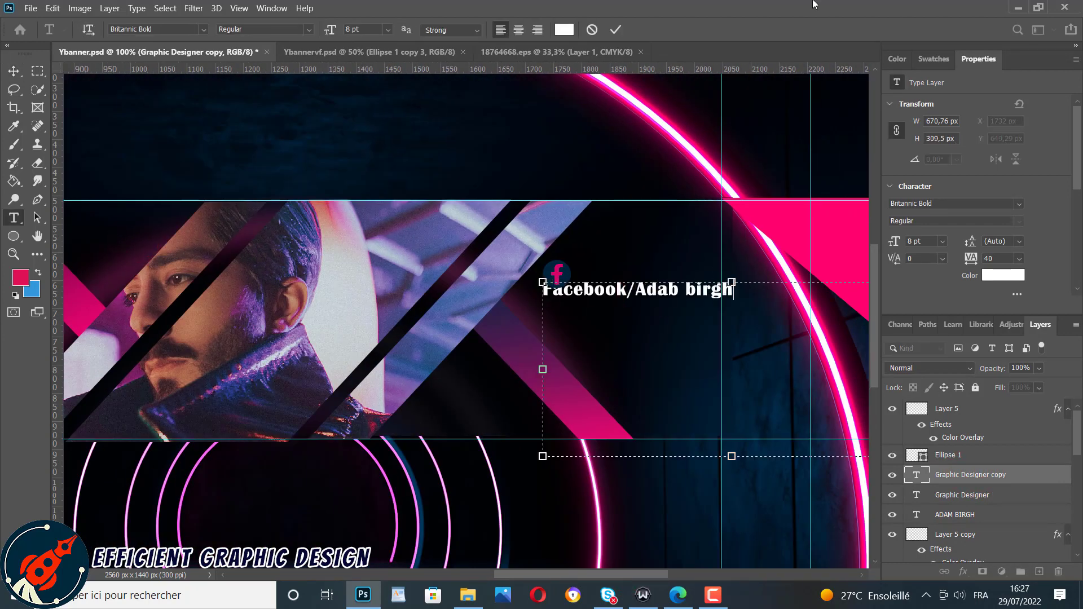
pyautogui.tripleClick(663, 289)
pyautogui.click(351, 29)
pyautogui.press('Down')
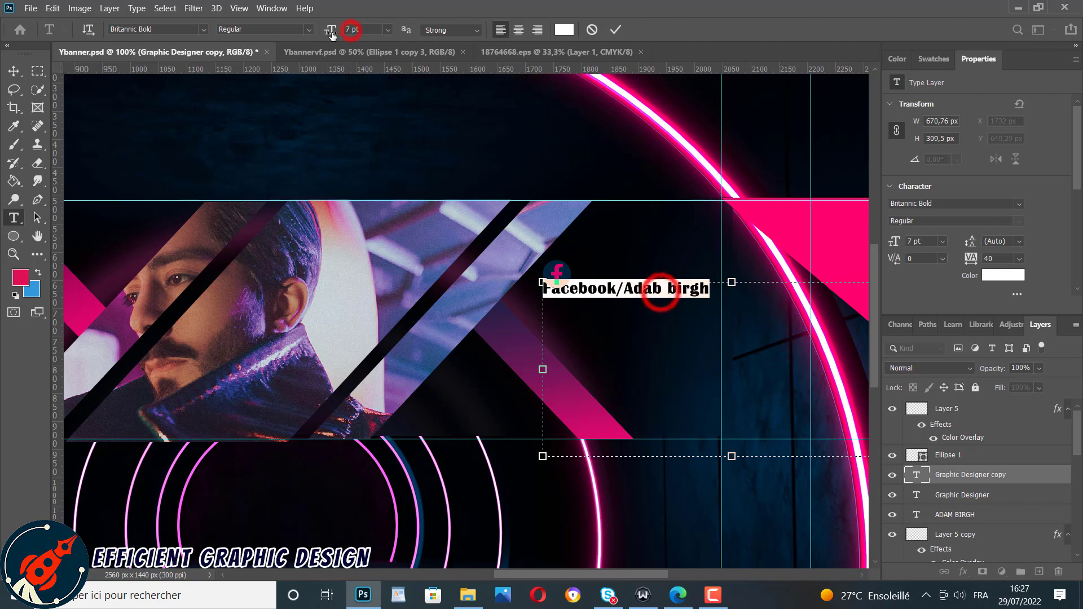
pyautogui.click(13, 70)
# Reduce the white label to 6.5 pt and line it up beside the Facebook icon and circle.
pyautogui.moveTo(637, 290); pyautogui.dragTo(670, 278)
pyautogui.tripleClick(648, 290)
pyautogui.click(351, 29)
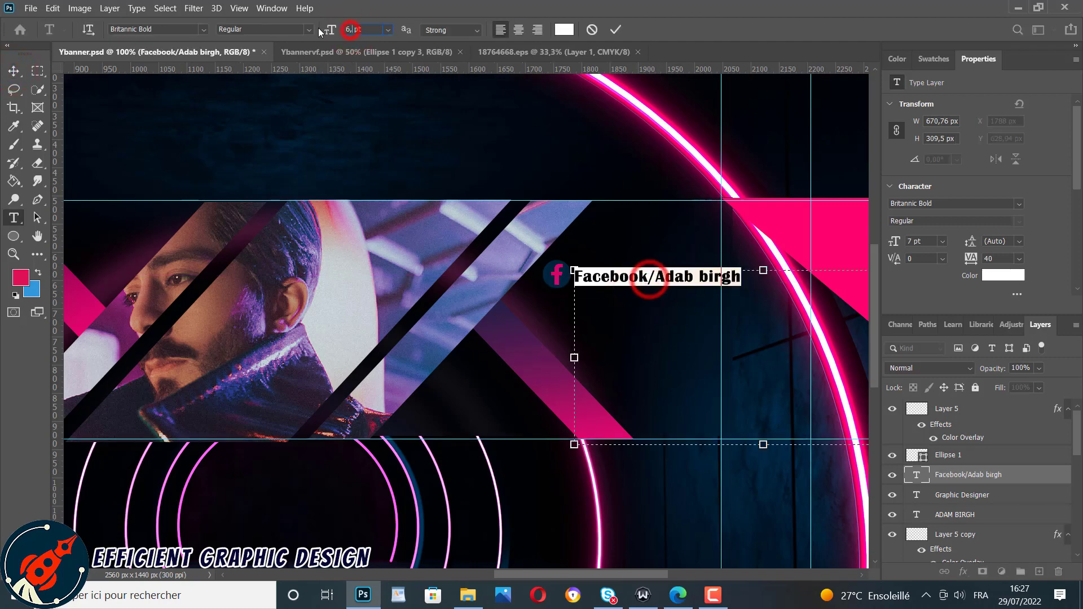
pyautogui.click(14, 71)
pyautogui.click(969, 455)
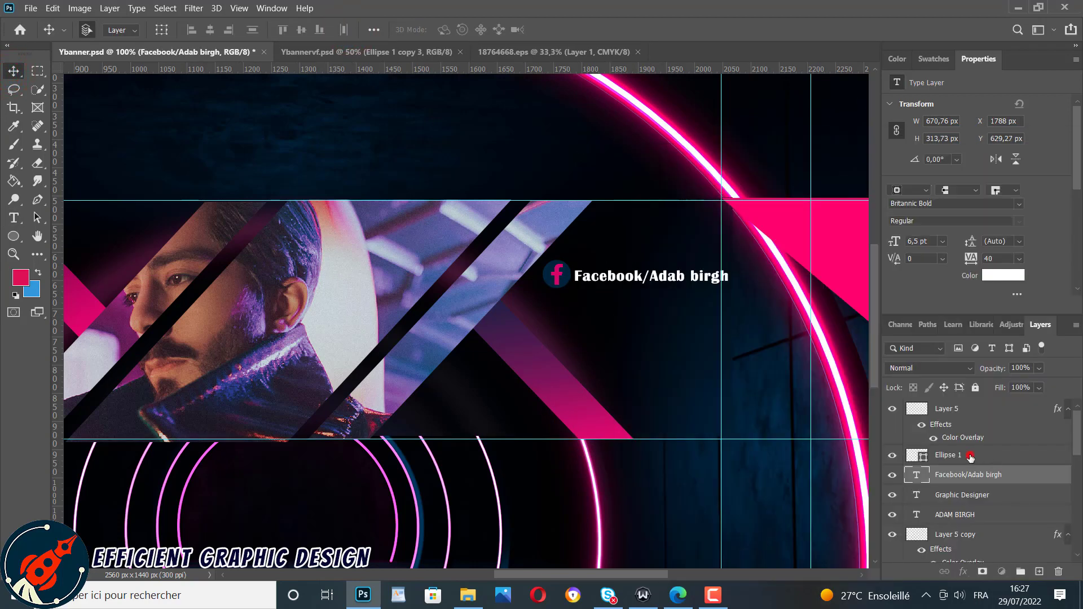
pyautogui.keyDown('ctrl'); pyautogui.click(970, 410); pyautogui.keyUp('ctrl')
pyautogui.moveTo(558, 278); pyautogui.dragTo(547, 288)
# Fix the misspelled name in the label and duplicate the Facebook icon with its circle.
pyautogui.click(612, 271)
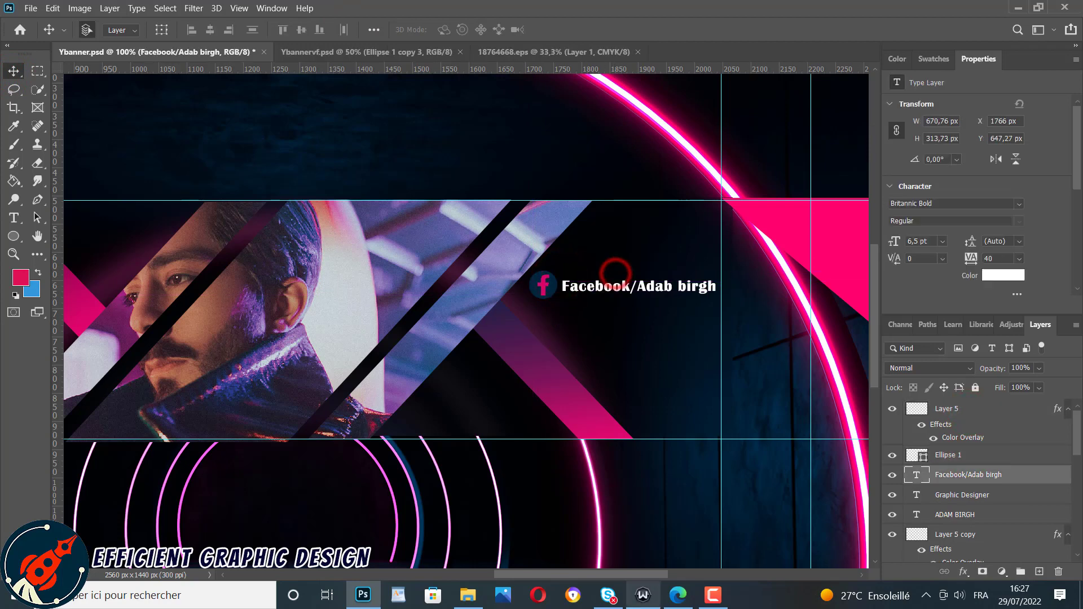
pyautogui.rightClick(784, 500)
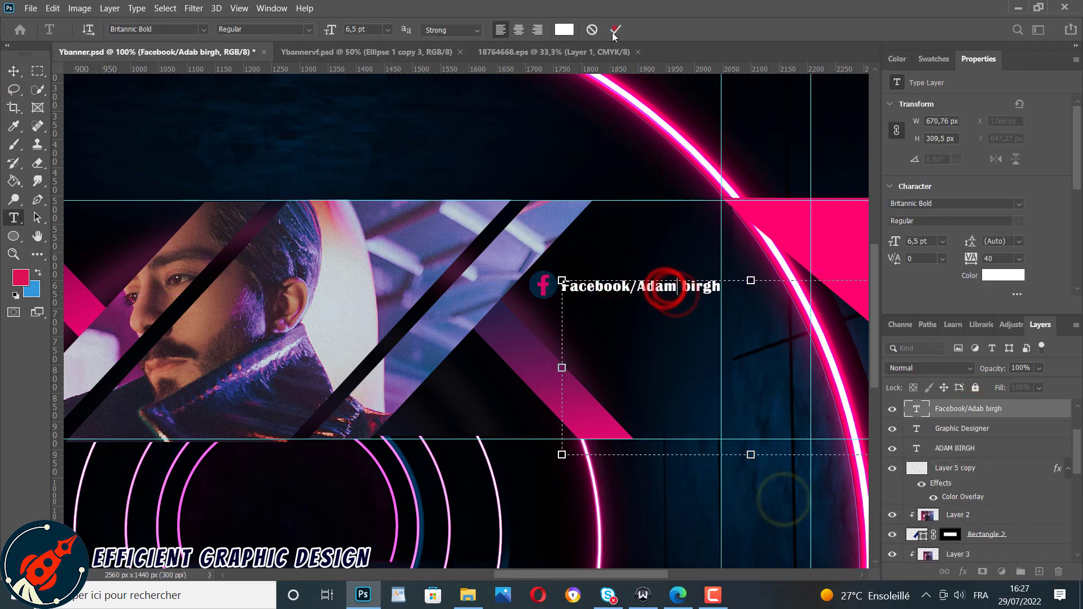
pyautogui.click(615, 29)
pyautogui.press('v')
pyautogui.click(957, 454)
pyautogui.click(958, 410)
pyautogui.hotkey('ctrl', 'j')
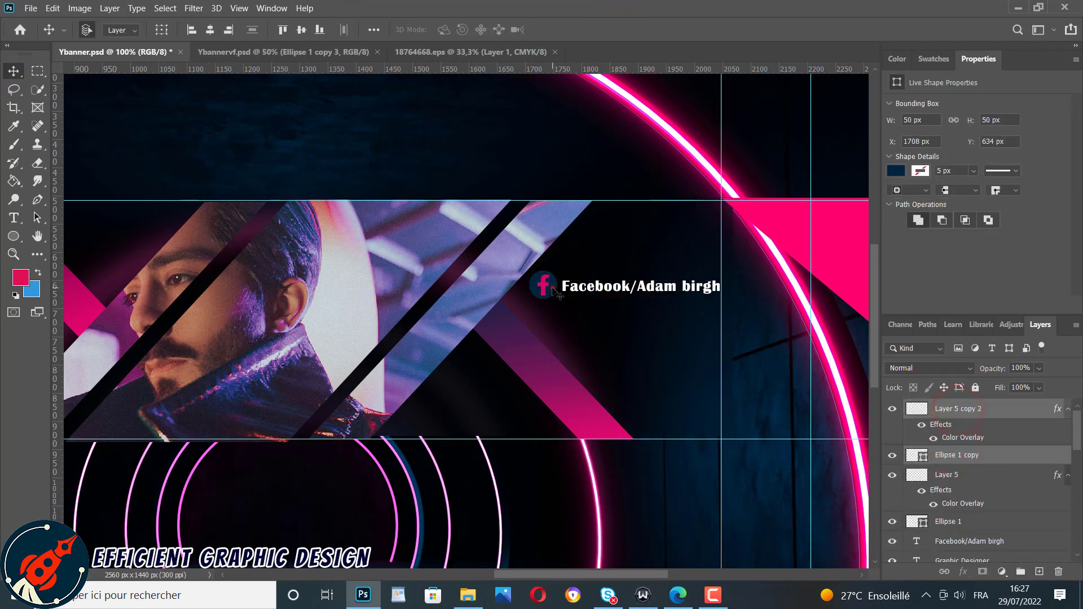
# Place the icon copy below the first and paste the Instagram icon from the icon sheet.
pyautogui.moveTo(556, 332); pyautogui.dragTo(550, 326)
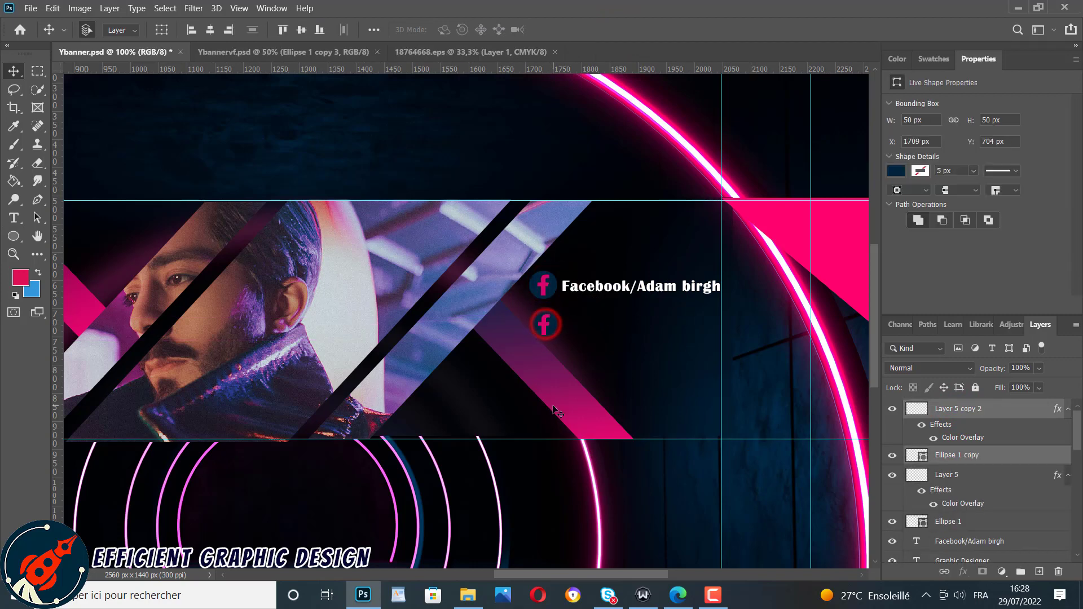
pyautogui.click(346, 133)
pyautogui.click(544, 324)
pyautogui.click(466, 52)
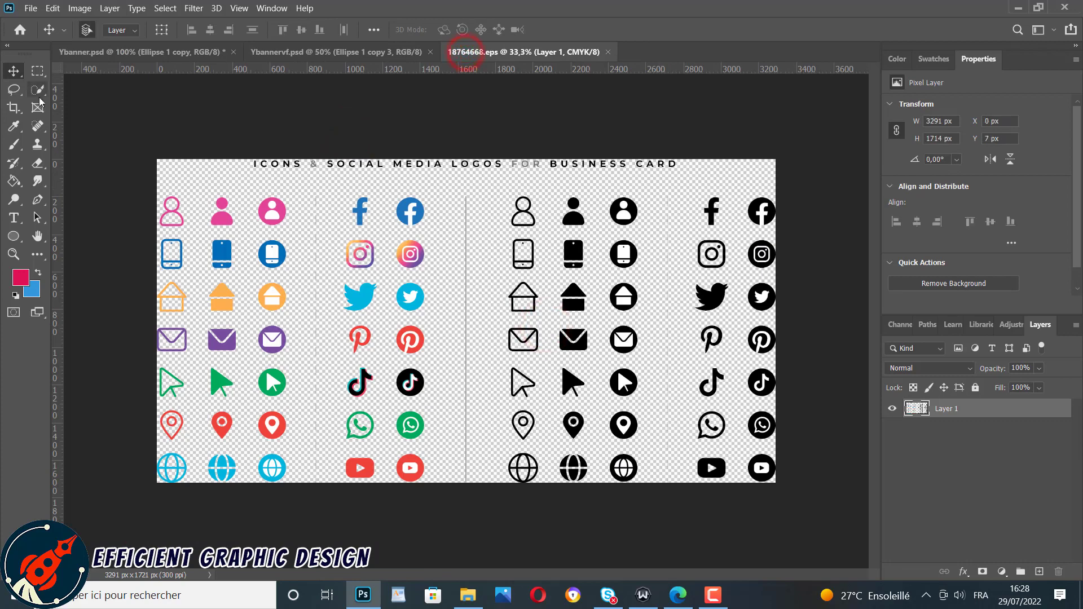
pyautogui.click(37, 70)
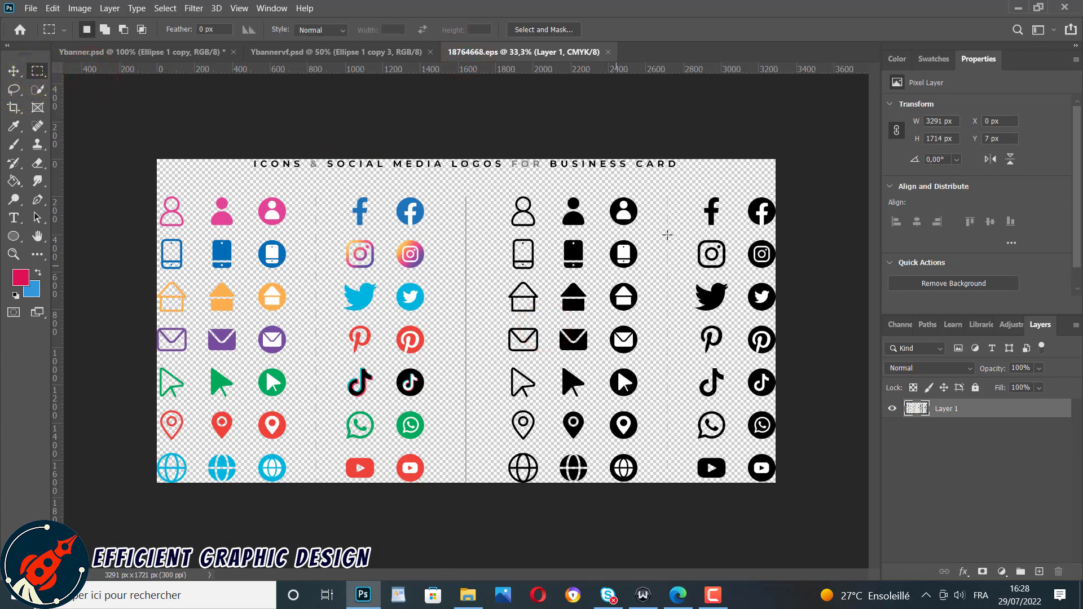
pyautogui.hotkey('ctrl', 'c')
pyautogui.hotkey('ctrl', 'shift', 'Tab')
pyautogui.hotkey('ctrl', 'shift', 'Tab')
pyautogui.hotkey('ctrl', 'v')
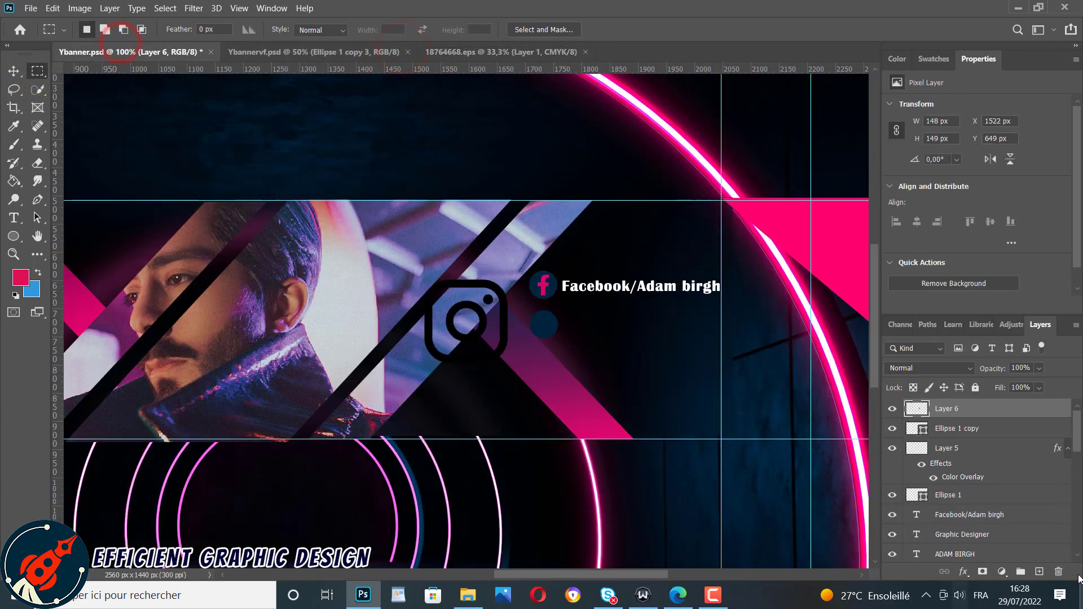
# Give the Instagram icon a pink colour overlay and shrink it to about 36 px.
pyautogui.click(725, 269)
pyautogui.hotkey('ctrl', 't')
pyautogui.moveTo(425, 283); pyautogui.dragTo(546, 328)
pyautogui.click(664, 29)
# Scale the Instagram icon to about 96% and nudge it up with its circle.
pyautogui.click(14, 254)
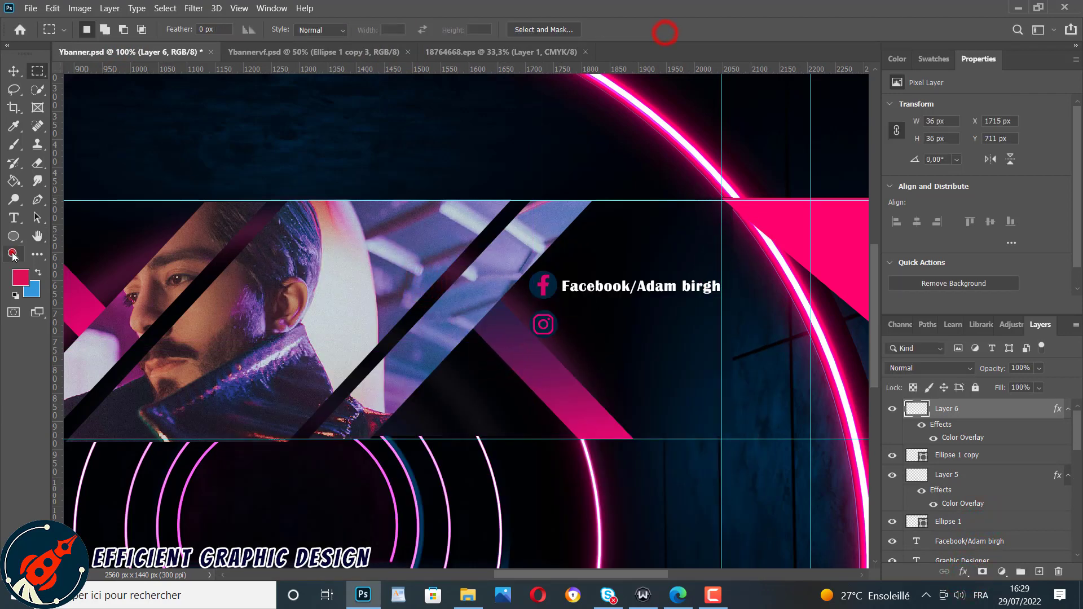
pyautogui.click(560, 353)
pyautogui.click(560, 353)
pyautogui.click(12, 71)
pyautogui.click(513, 152)
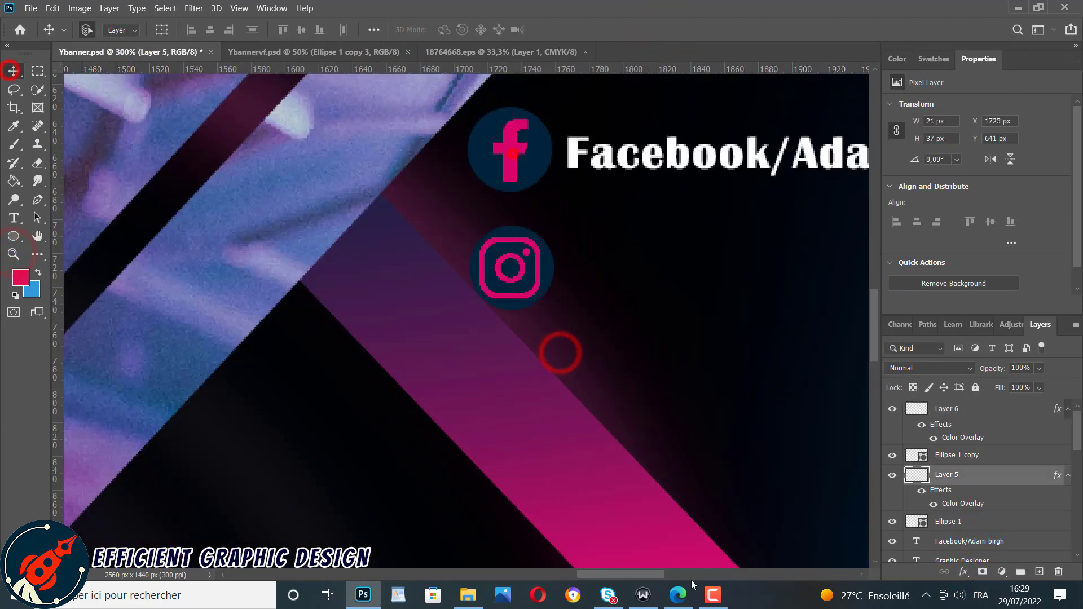
pyautogui.click(520, 244)
pyautogui.hotkey('ctrl', 't')
pyautogui.moveTo(542, 300); pyautogui.dragTo(538, 297)
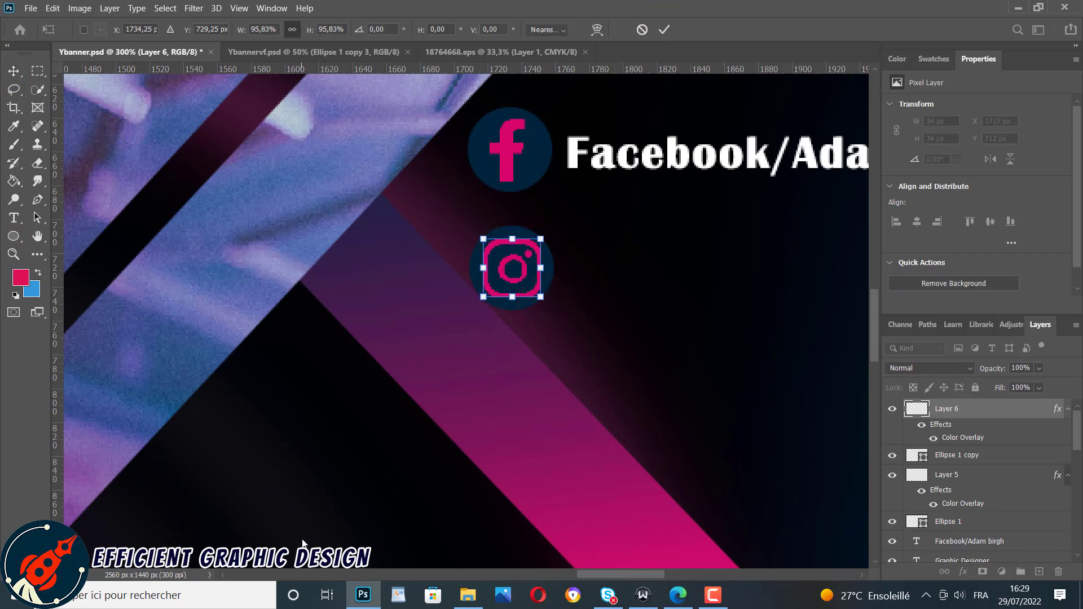
pyautogui.click(666, 30)
pyautogui.keyDown('ctrl'); pyautogui.click(958, 455); pyautogui.keyUp('ctrl')
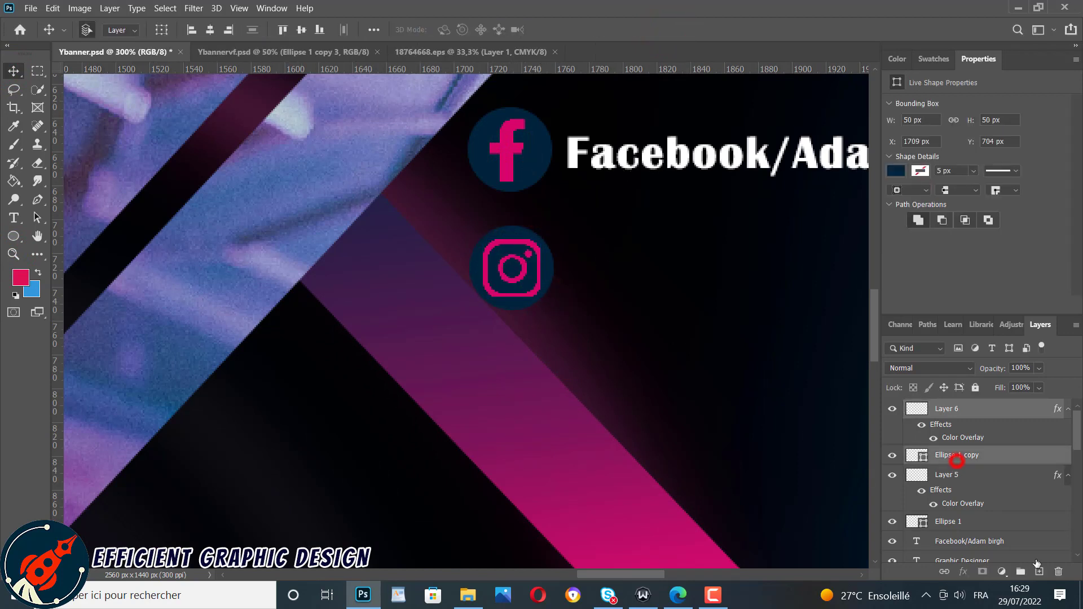
pyautogui.press('Up')
pyautogui.press('Up')
pyautogui.press('Up')
pyautogui.press('Up')
pyautogui.press('Up')
pyautogui.press('Up')
# Duplicate the Facebook text line and move the copy beside the Instagram icon.
pyautogui.click(675, 165)
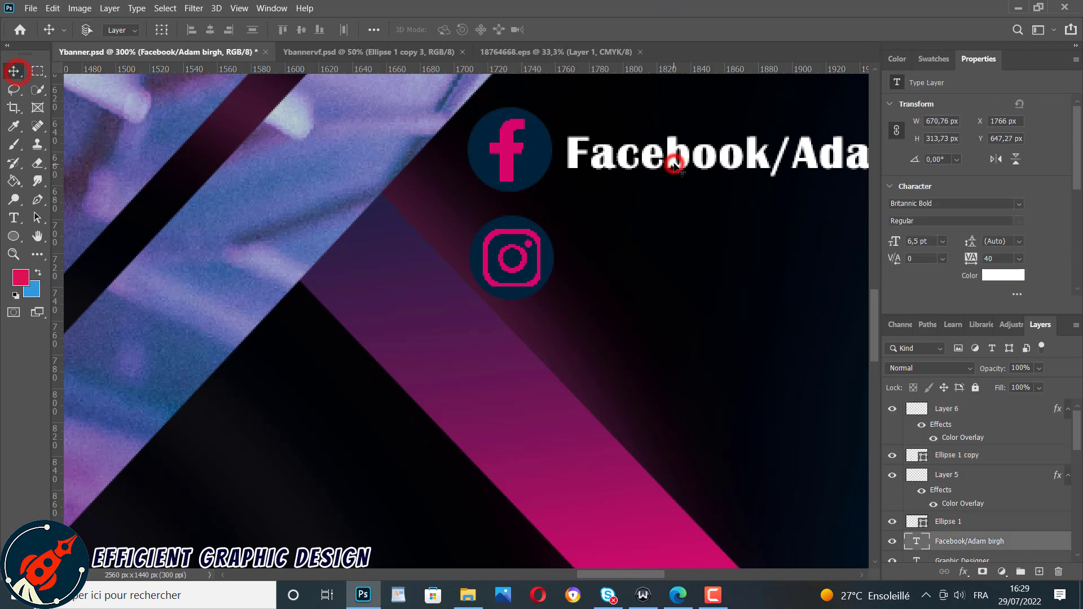
pyautogui.hotkey('ctrl', 'j')
pyautogui.hotkey('shift', 'Down')
pyautogui.hotkey('shift', 'Down')
pyautogui.hotkey('shift', 'Down')
pyautogui.hotkey('shift', 'Down')
pyautogui.hotkey('shift', 'Down')
pyautogui.hotkey('shift', 'Down')
pyautogui.hotkey('shift', 'Down')
pyautogui.hotkey('shift', 'Up')
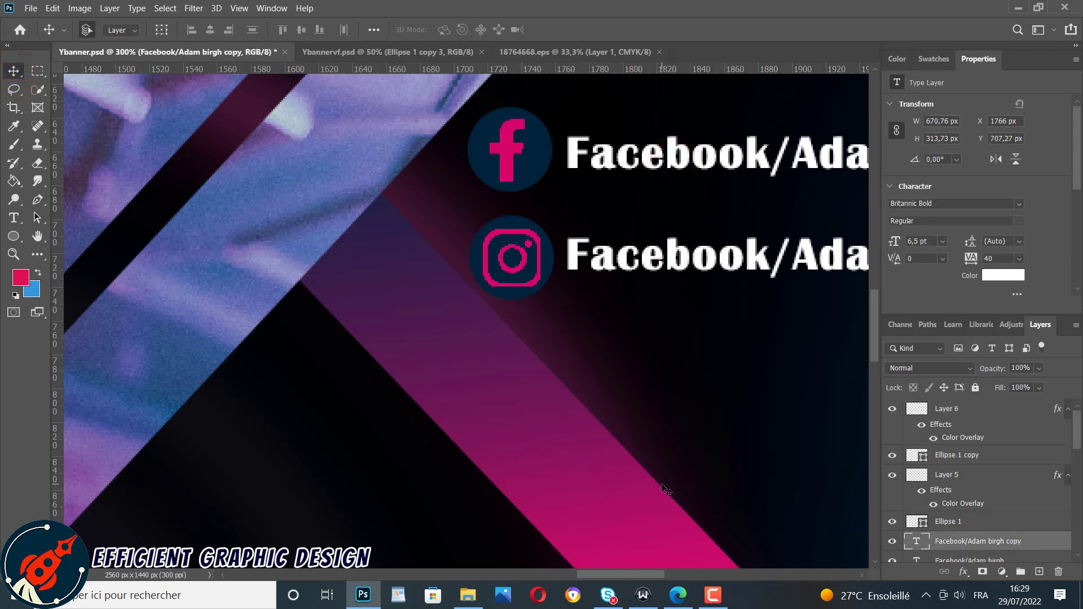
pyautogui.press('Down')
pyautogui.press('Down')
pyautogui.press('Down')
# Retype the copied line as the Instagram handle.
pyautogui.click(713, 267)
pyautogui.press('Delete')
pyautogui.press('Delete')
pyautogui.press('Delete')
pyautogui.press('BackSpace')
pyautogui.press('BackSpace')
pyautogui.press('BackSpace')
pyautogui.press('BackSpace')
pyautogui.press('BackSpace')
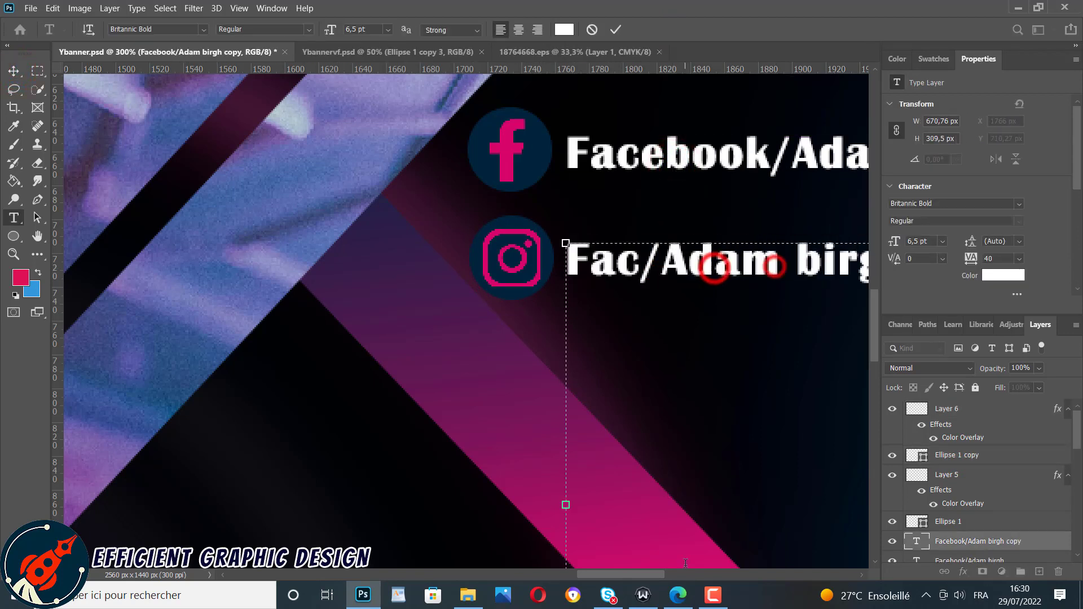
pyautogui.write('Instagram')
pyautogui.moveTo(610, 575); pyautogui.dragTo(647, 575)
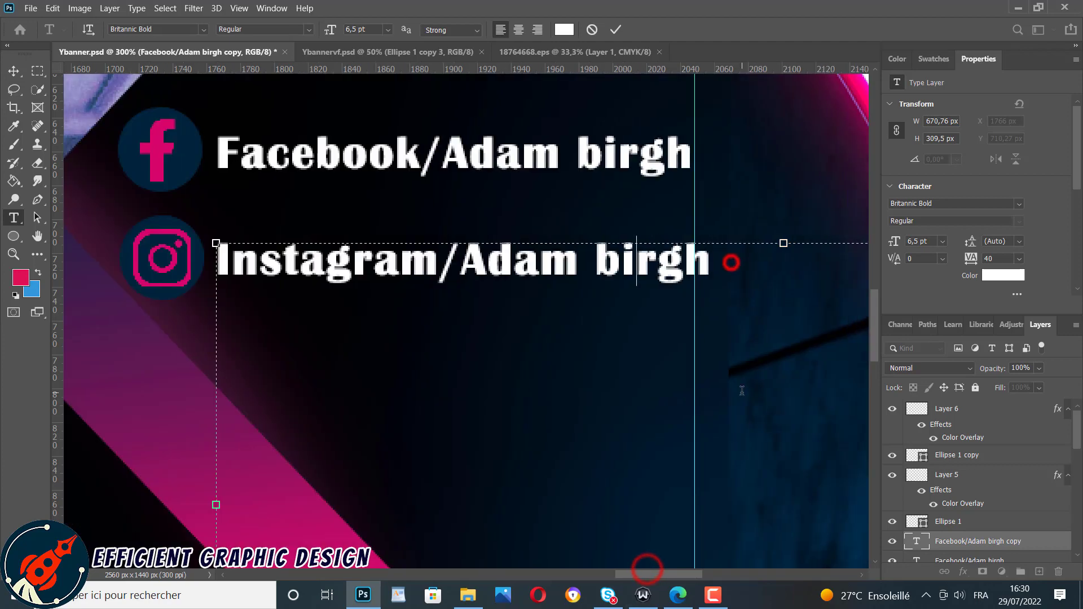
pyautogui.press('Delete')
pyautogui.press('Delete')
pyautogui.press('BackSpace')
pyautogui.press('BackSpace')
pyautogui.press('BackSpace')
pyautogui.press('BackSpace')
pyautogui.write('.bgh')
pyautogui.click(13, 71)
pyautogui.click(424, 371)
pyautogui.click(13, 253)
pyautogui.keyDown('alt'); pyautogui.click(295, 321); pyautogui.keyUp('alt')
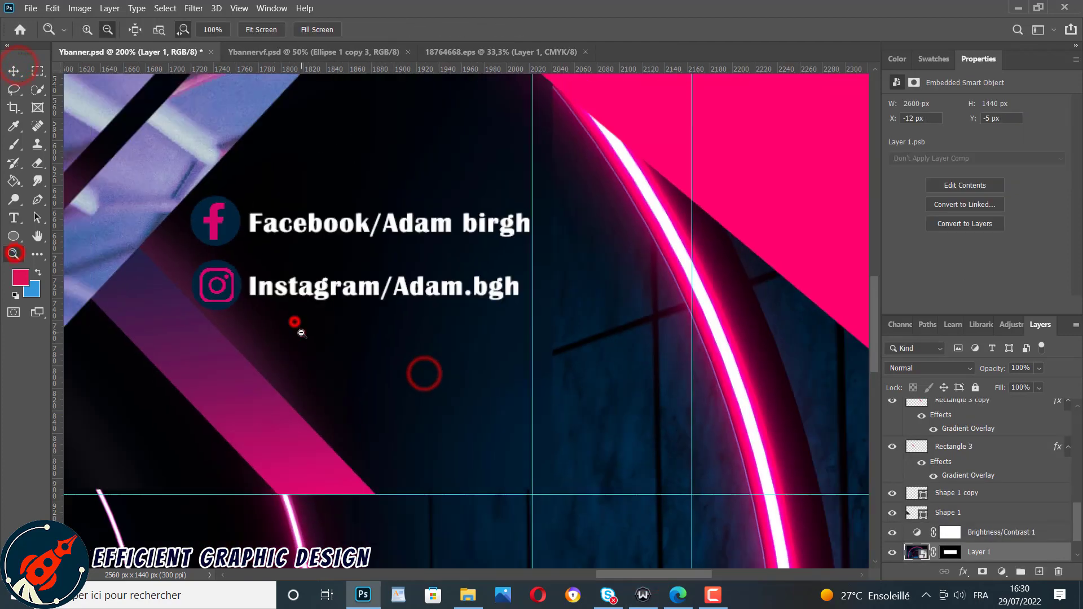
# Copy the Facebook text line down to the lower left of the banner strip.
pyautogui.keyDown('alt'); pyautogui.click(302, 333); pyautogui.keyUp('alt')
pyautogui.moveTo(565, 574); pyautogui.dragTo(474, 587)
pyautogui.click(14, 70)
pyautogui.click(789, 270)
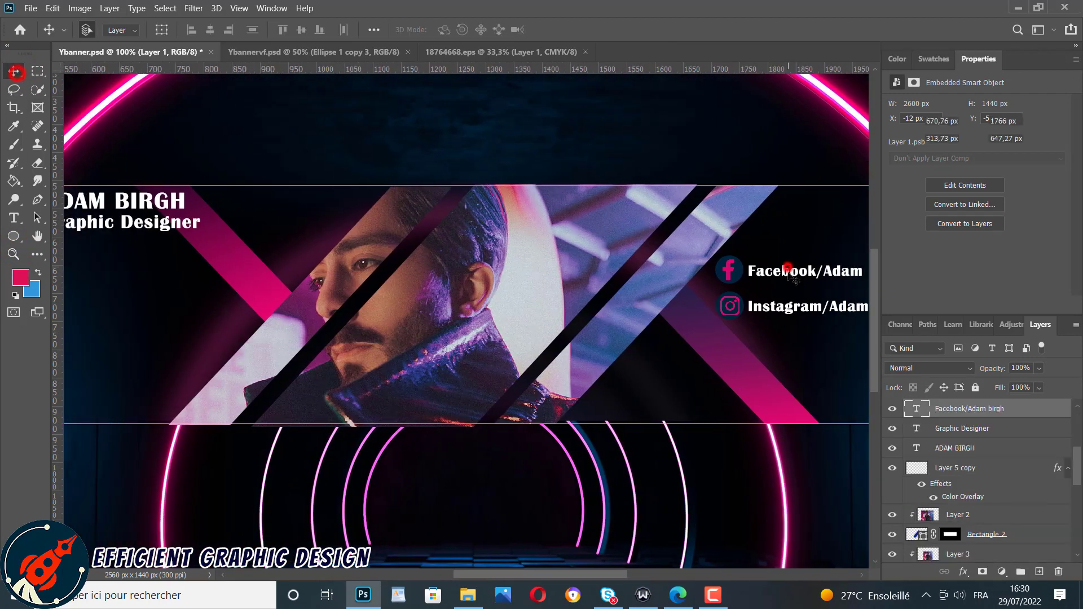
pyautogui.moveTo(789, 270); pyautogui.dragTo(259, 410)
# Replace the copied text with the website address at 8 pt.
pyautogui.doubleClick(258, 409)
pyautogui.click(258, 410)
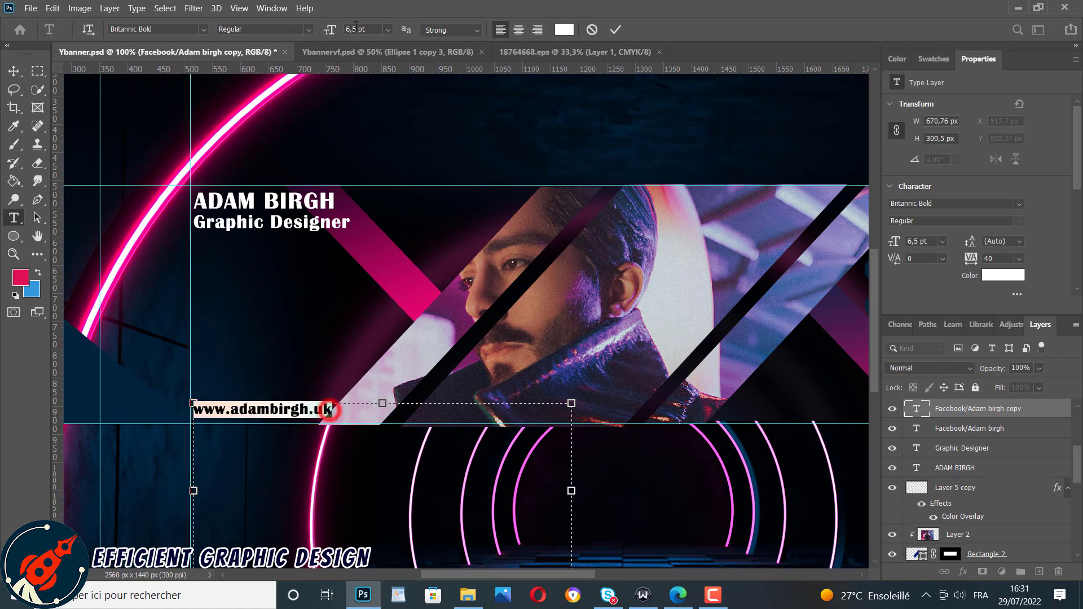
pyautogui.click(357, 28)
pyautogui.write('8')
pyautogui.press('Return')
pyautogui.hotkey('ctrl', 'Return')
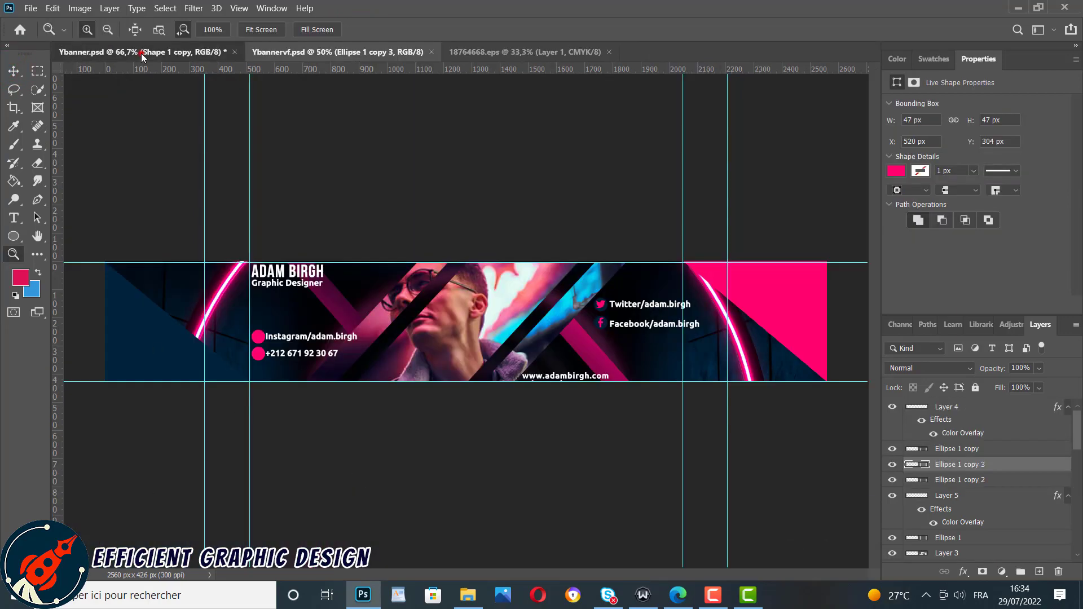
pyautogui.click(141, 53)
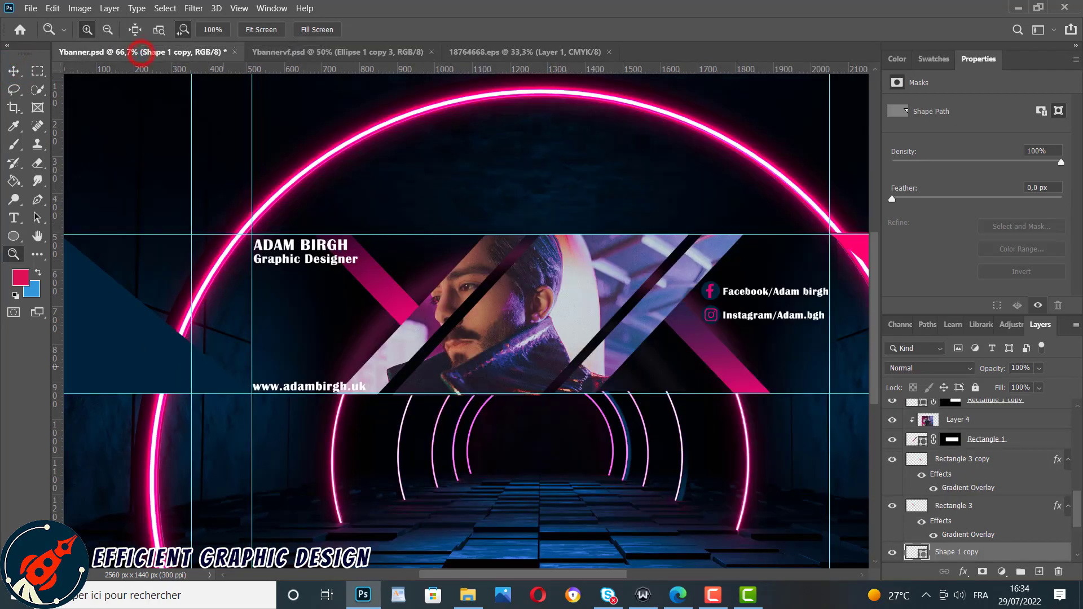
# Copy the black globe icon from the icons sheet and paste it into the banner.
pyautogui.click(711, 597)
pyautogui.click(489, 51)
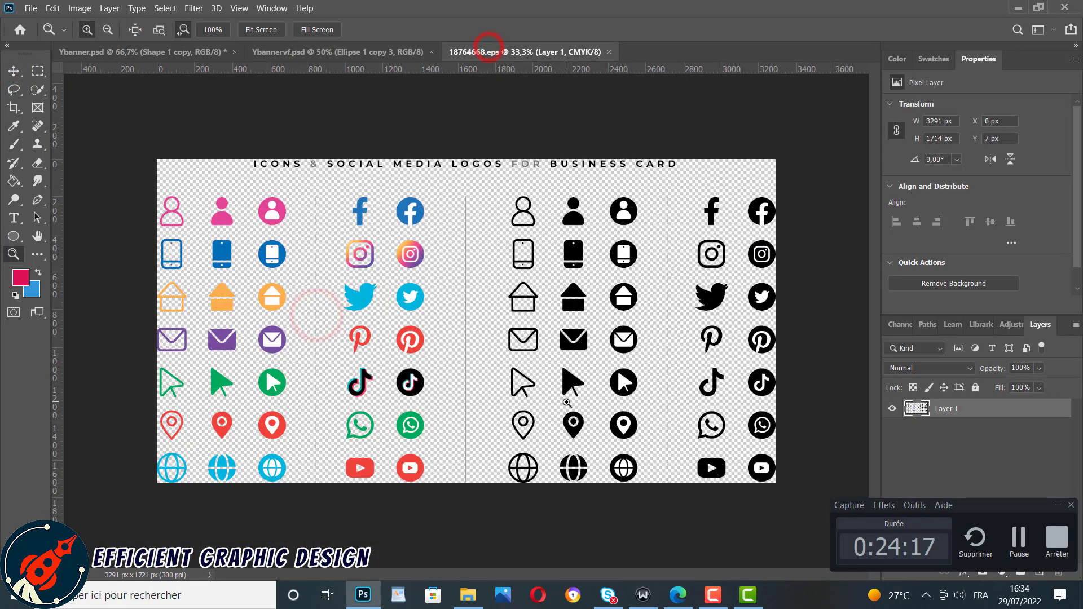
pyautogui.click(37, 71)
pyautogui.moveTo(557, 448); pyautogui.dragTo(592, 484)
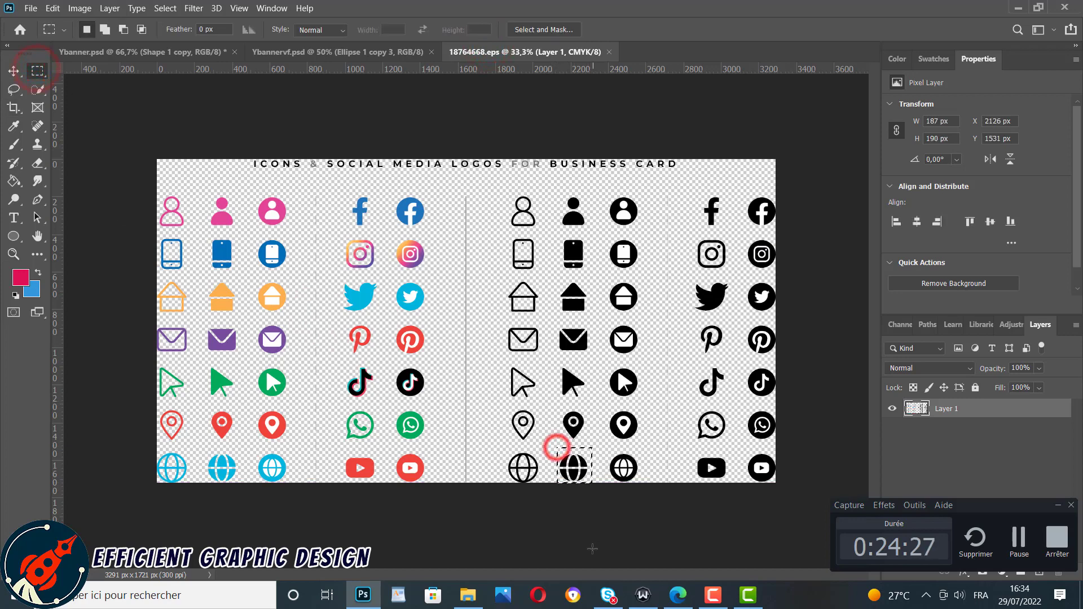
pyautogui.click(170, 52)
pyautogui.click(964, 420)
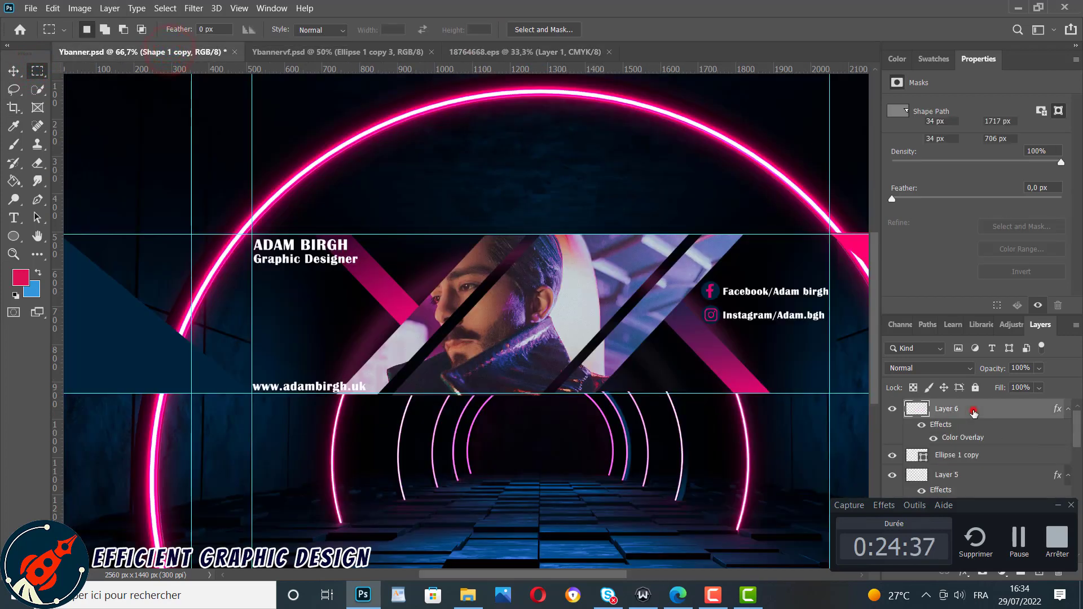
pyautogui.hotkey('ctrl', 'v')
# Move the globe left, give it a pink colour overlay and shrink it to about 48%.
pyautogui.click(14, 70)
pyautogui.moveTo(468, 315); pyautogui.dragTo(320, 313)
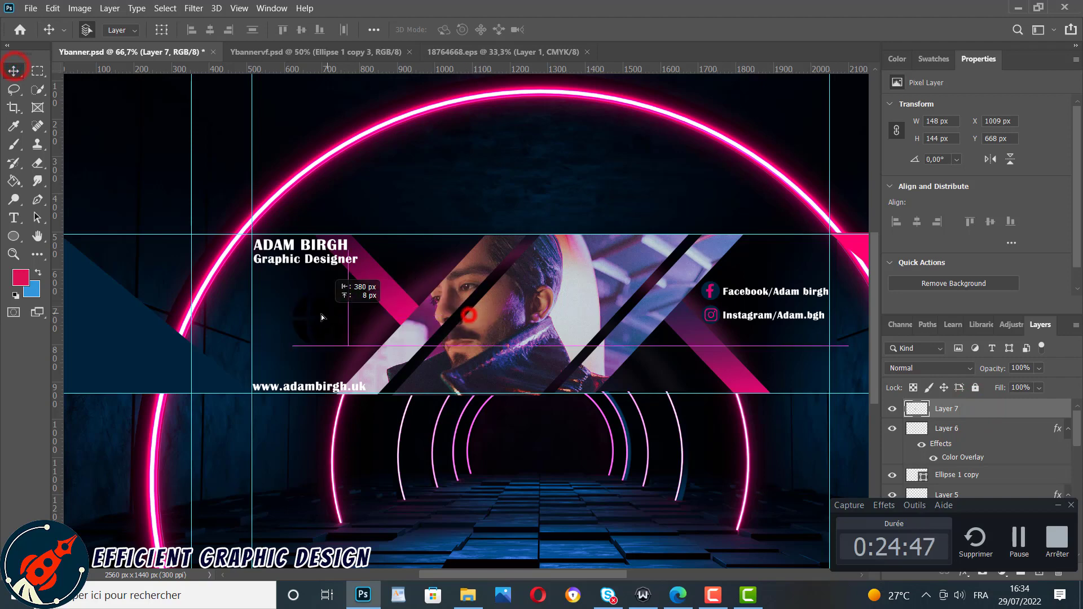
pyautogui.click(964, 572)
pyautogui.click(982, 516)
pyautogui.click(719, 270)
pyautogui.hotkey('ctrl', 't')
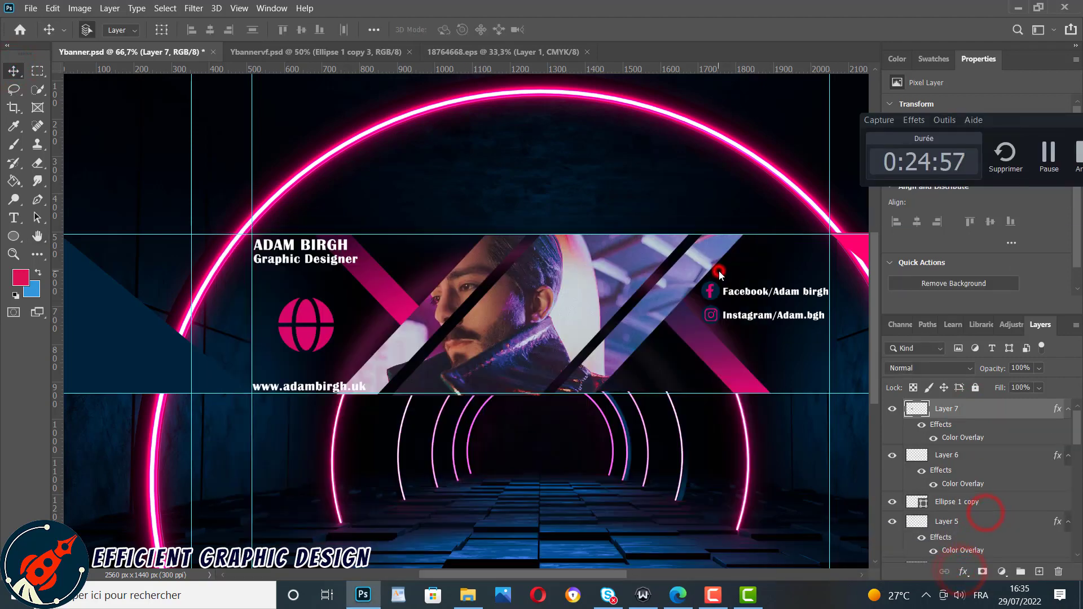
pyautogui.moveTo(333, 351); pyautogui.dragTo(359, 370)
pyautogui.click(664, 29)
# Shrink the globe further and align it just left of the website address.
pyautogui.moveTo(291, 311); pyautogui.dragTo(268, 380)
pyautogui.moveTo(346, 380); pyautogui.dragTo(323, 388)
pyautogui.click(13, 254)
pyautogui.click(281, 319)
pyautogui.click(14, 70)
pyautogui.hotkey('ctrl', 'j')
pyautogui.hotkey('ctrl', 't')
pyautogui.moveTo(277, 429); pyautogui.dragTo(264, 424)
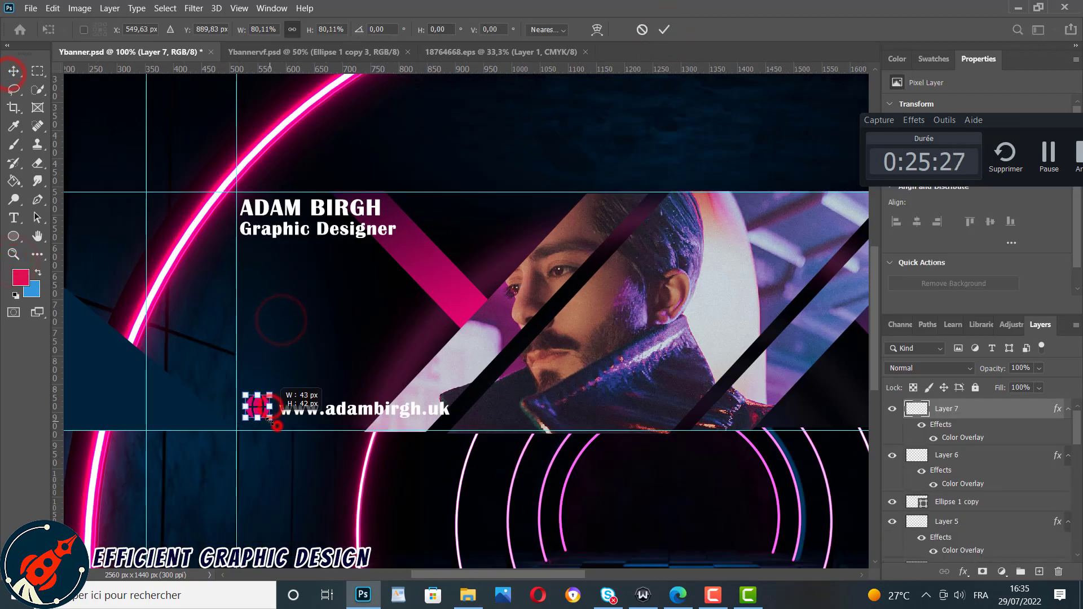
pyautogui.click(665, 29)
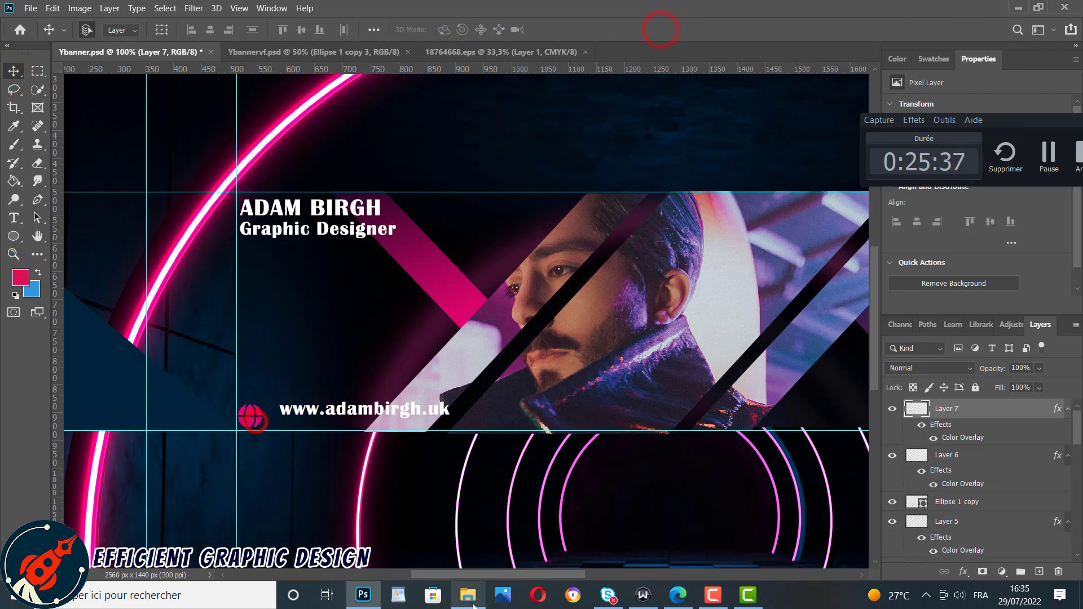
pyautogui.moveTo(355, 409); pyautogui.dragTo(339, 412)
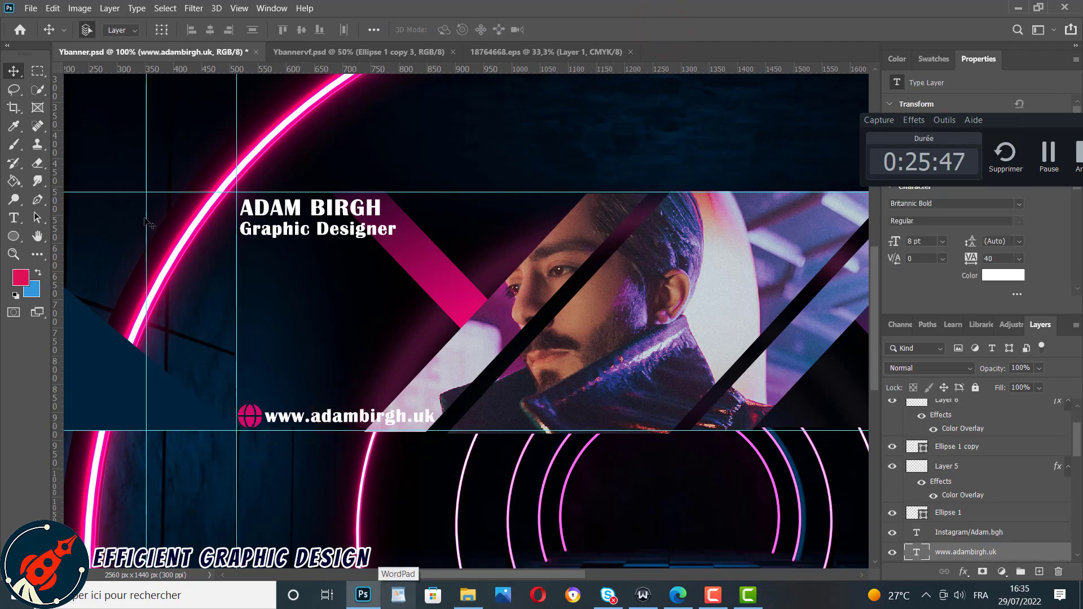
pyautogui.press('z')
pyautogui.keyDown('alt'); pyautogui.click(282, 245); pyautogui.keyUp('alt')
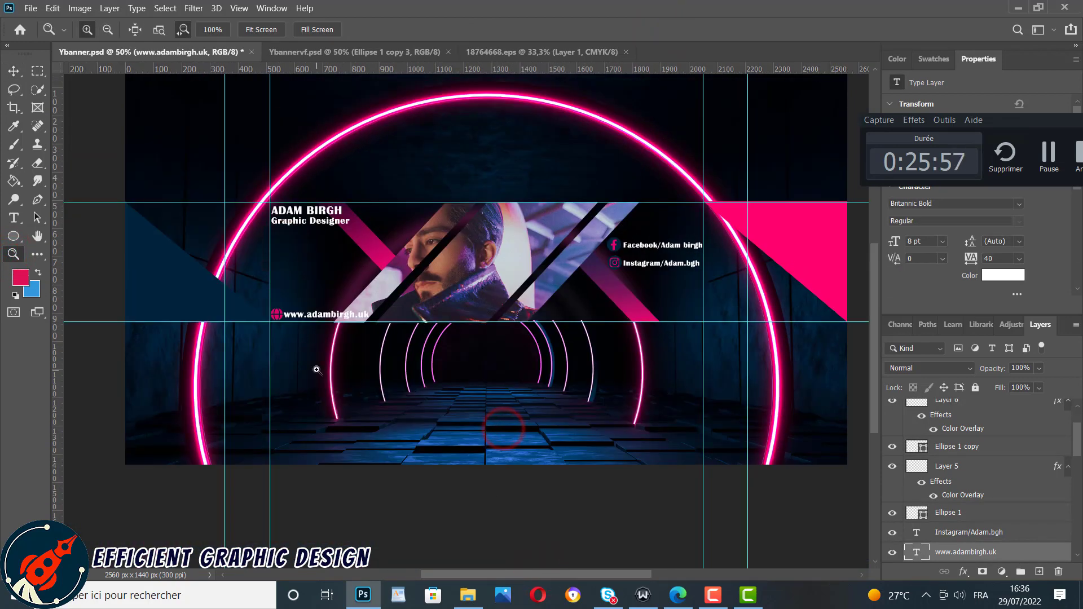
# Merge all the banner layers into a single layer.
pyautogui.scroll(2, 313, 395)
pyautogui.scroll(2, 962, 447)
pyautogui.moveTo(1006, 132); pyautogui.dragTo(945, 118)
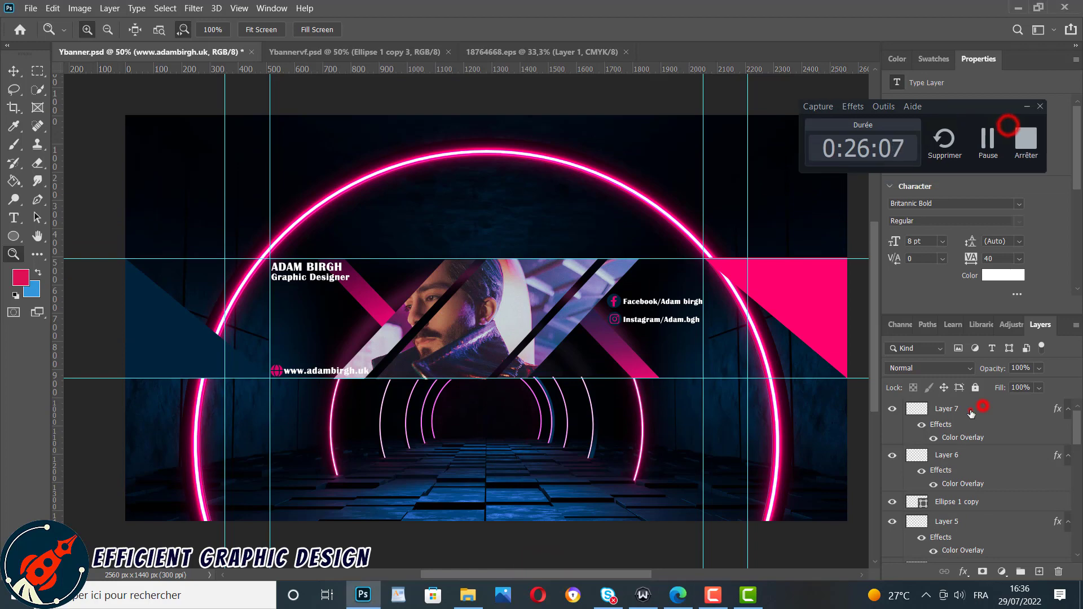
pyautogui.click(968, 409)
pyautogui.rightClick(975, 552)
pyautogui.click(965, 479)
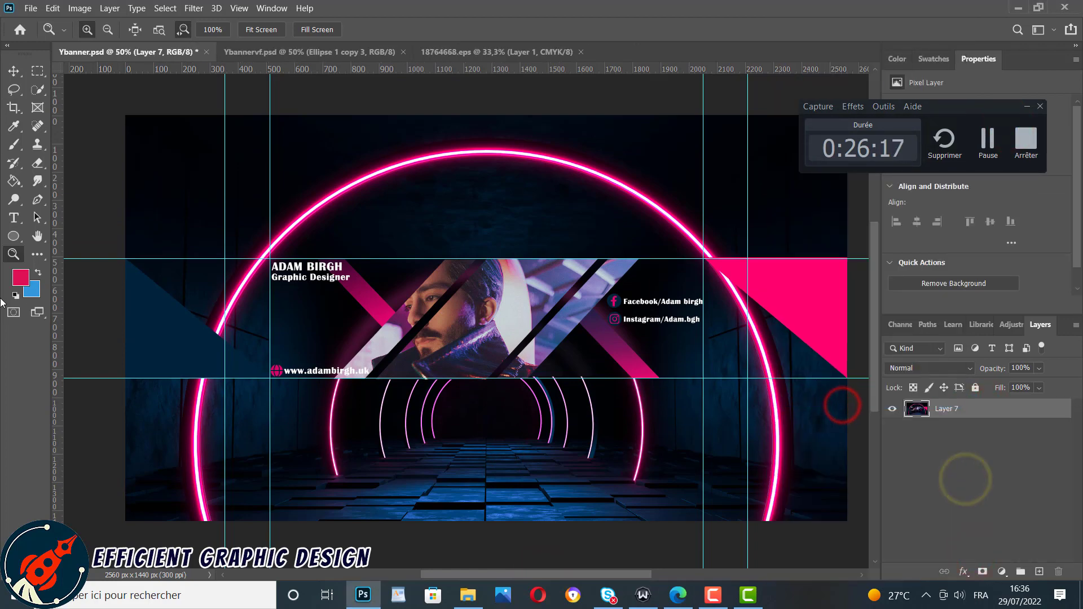
# Crop the canvas to the 2561 × 423 px strip holding the portrait and text.
pyautogui.click(14, 107)
pyautogui.moveTo(488, 111); pyautogui.dragTo(488, 172)
pyautogui.moveTo(501, 454); pyautogui.dragTo(502, 329)
pyautogui.hotkey('ctrl', 'r')
pyautogui.moveTo(643, 597)
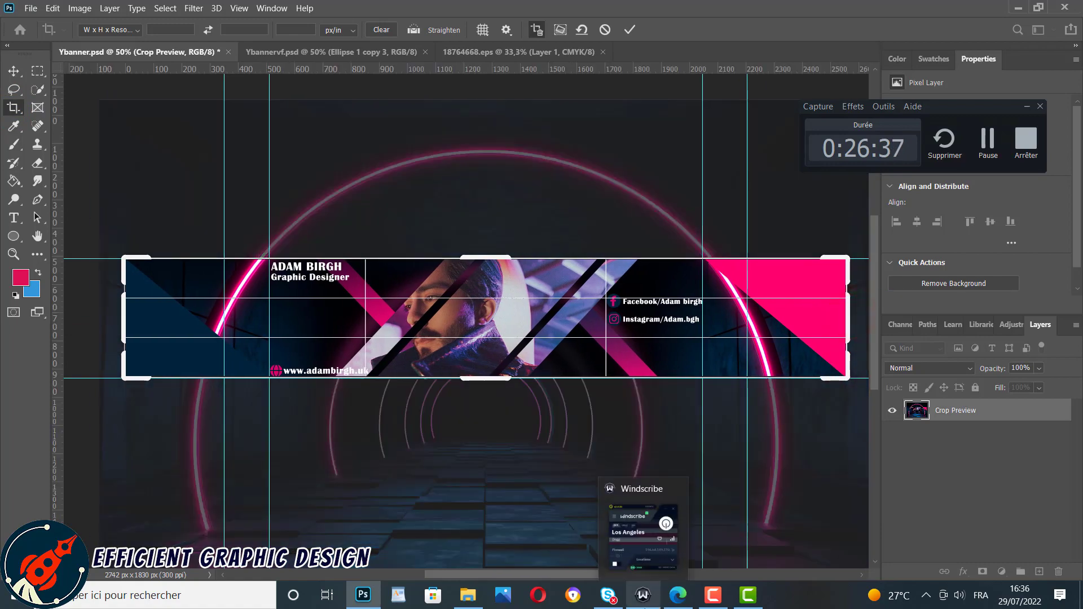
pyautogui.click(630, 29)
pyautogui.click(13, 254)
pyautogui.click(445, 309)
pyautogui.click(445, 309)
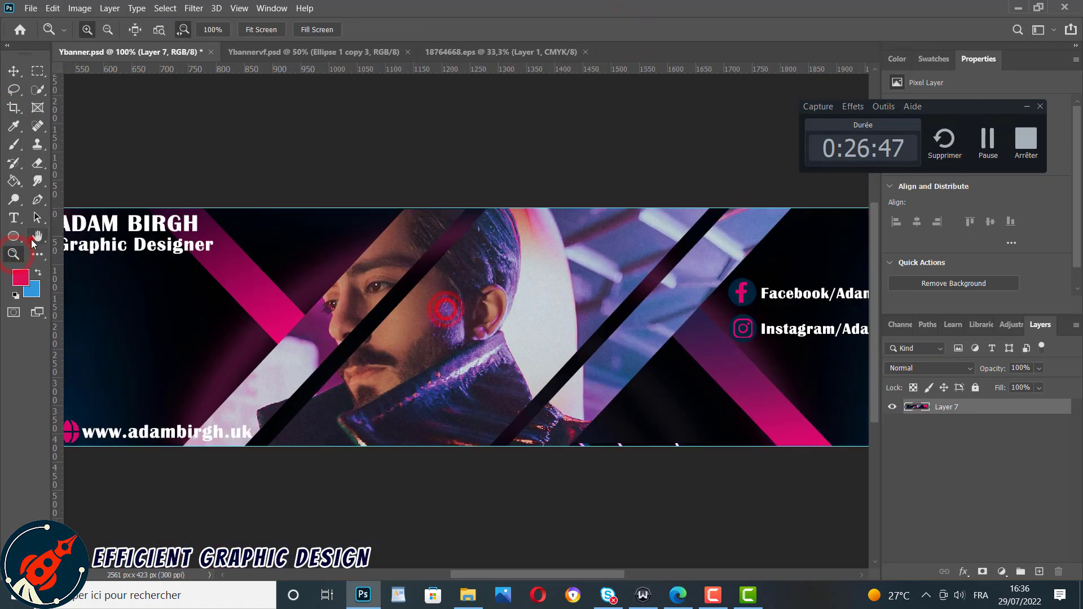
pyautogui.click(33, 243)
pyautogui.moveTo(833, 319); pyautogui.dragTo(796, 305)
pyautogui.hotkey('ctrl', '0')
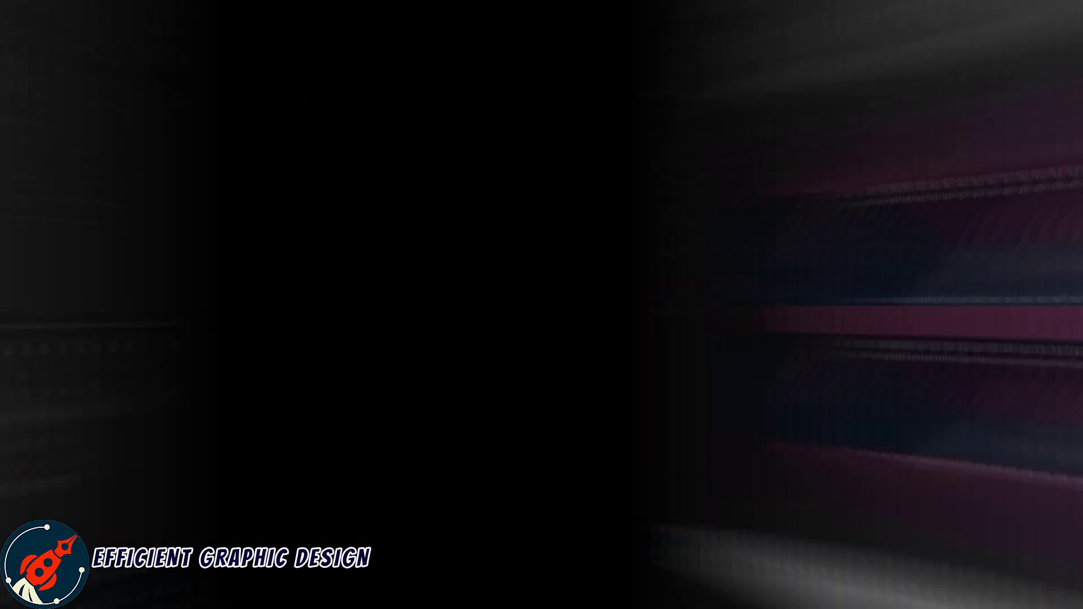